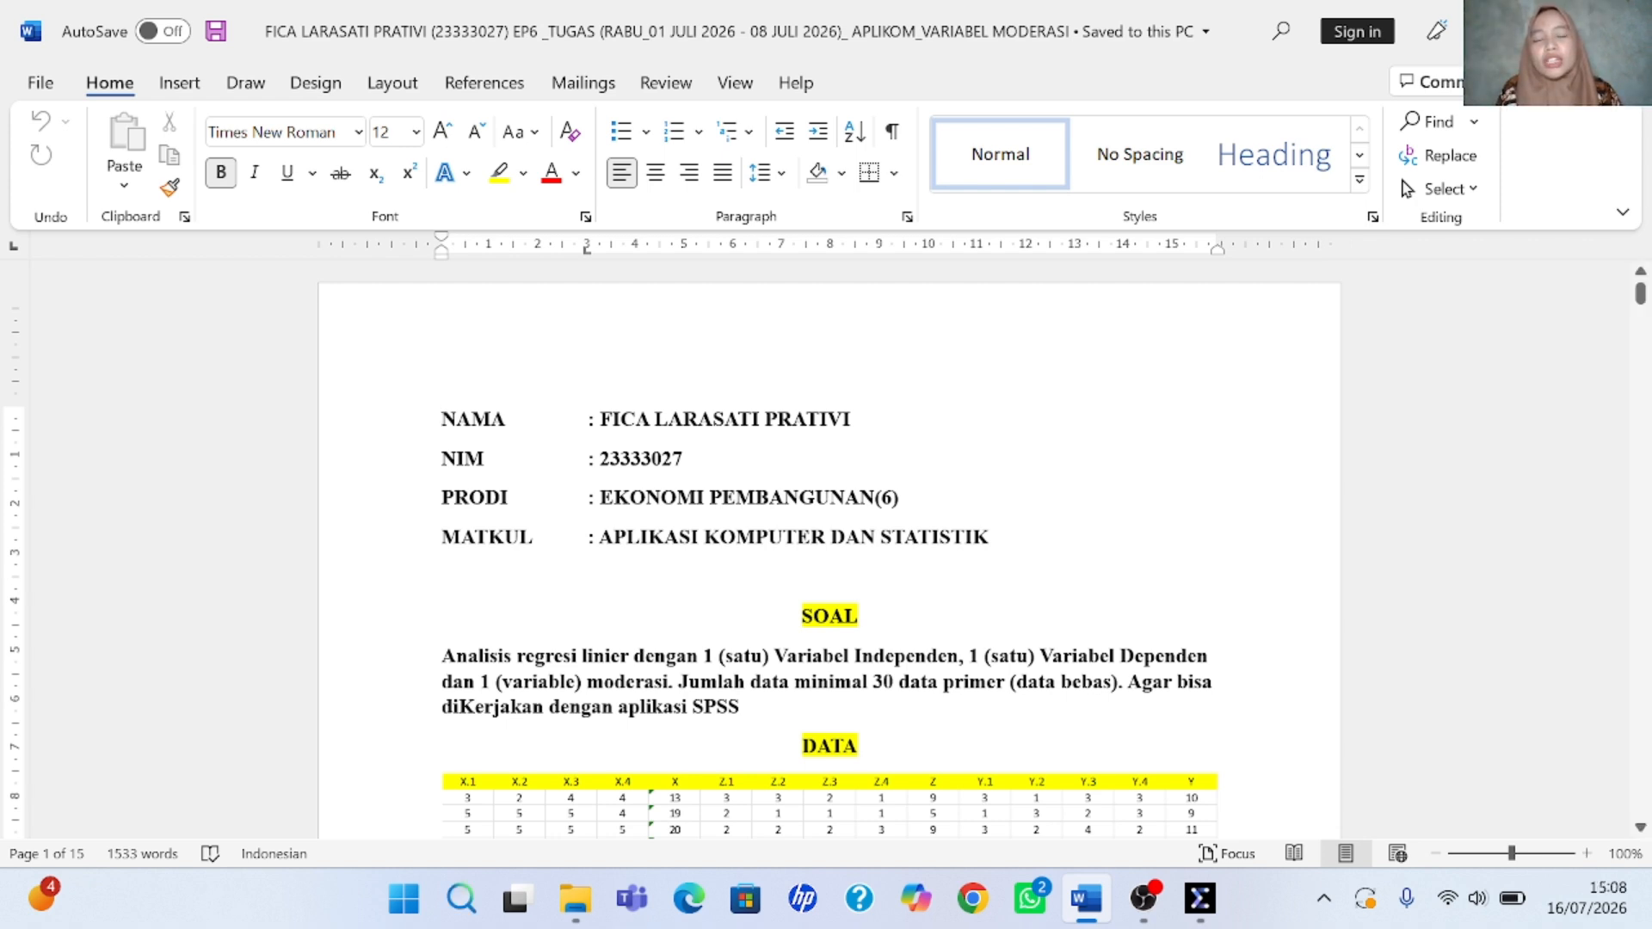
Review the assignment question and the full data table of X, Z and Y items in the report
scroll(793, 590, down, 5)
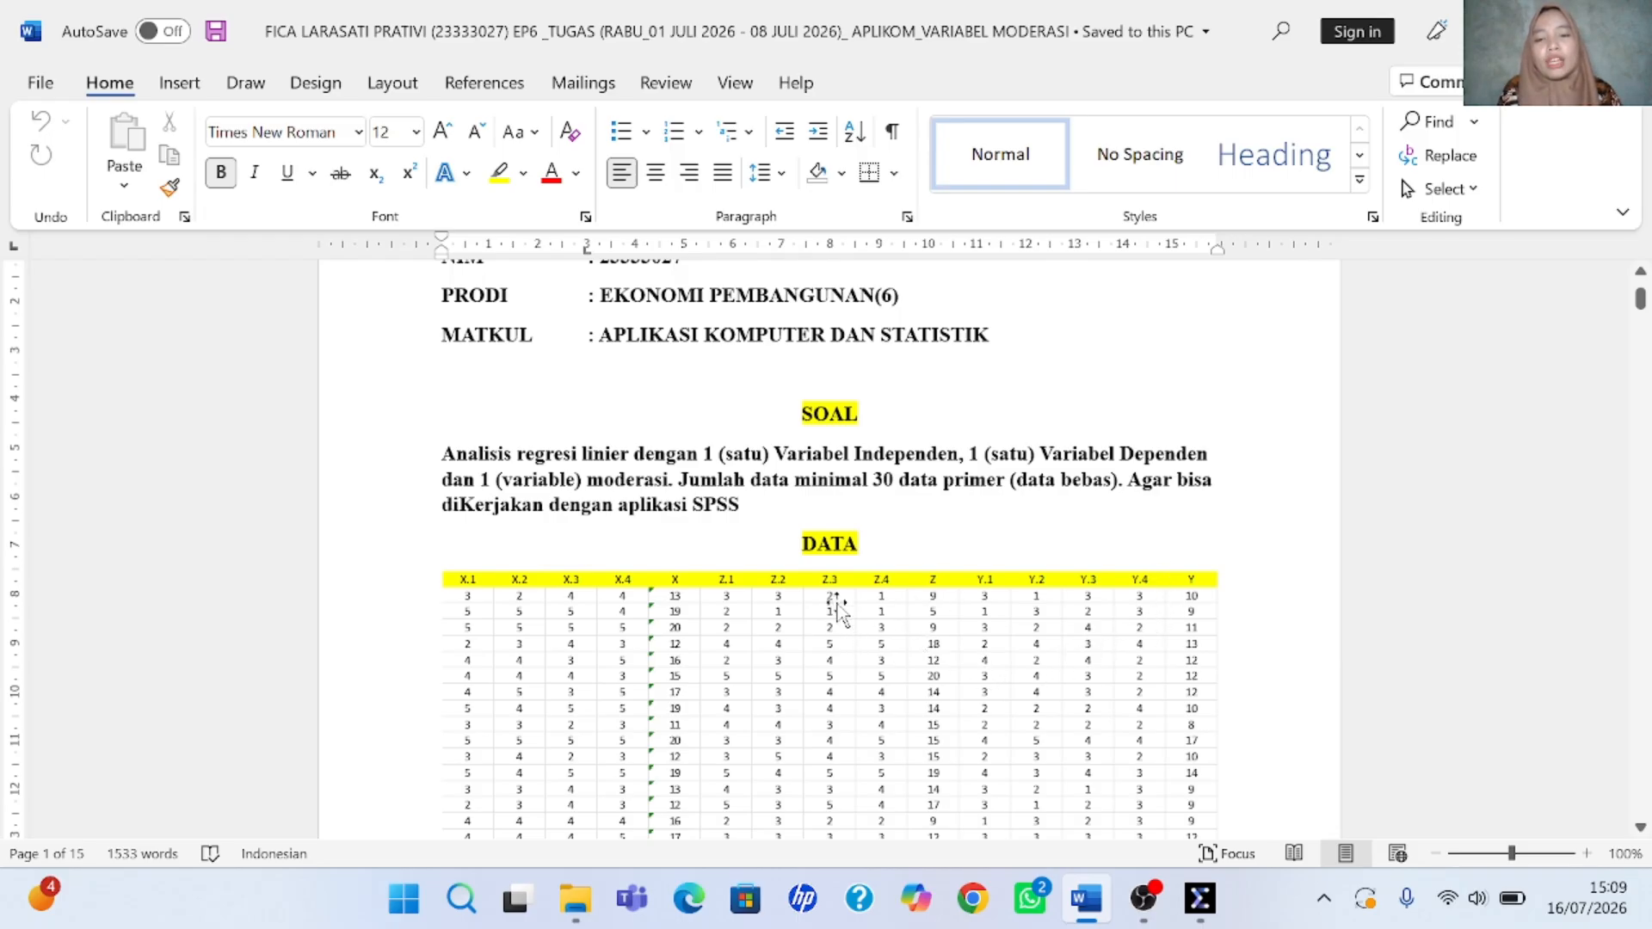
scroll(838, 608, down, 3)
scroll(837, 608, down, 2)
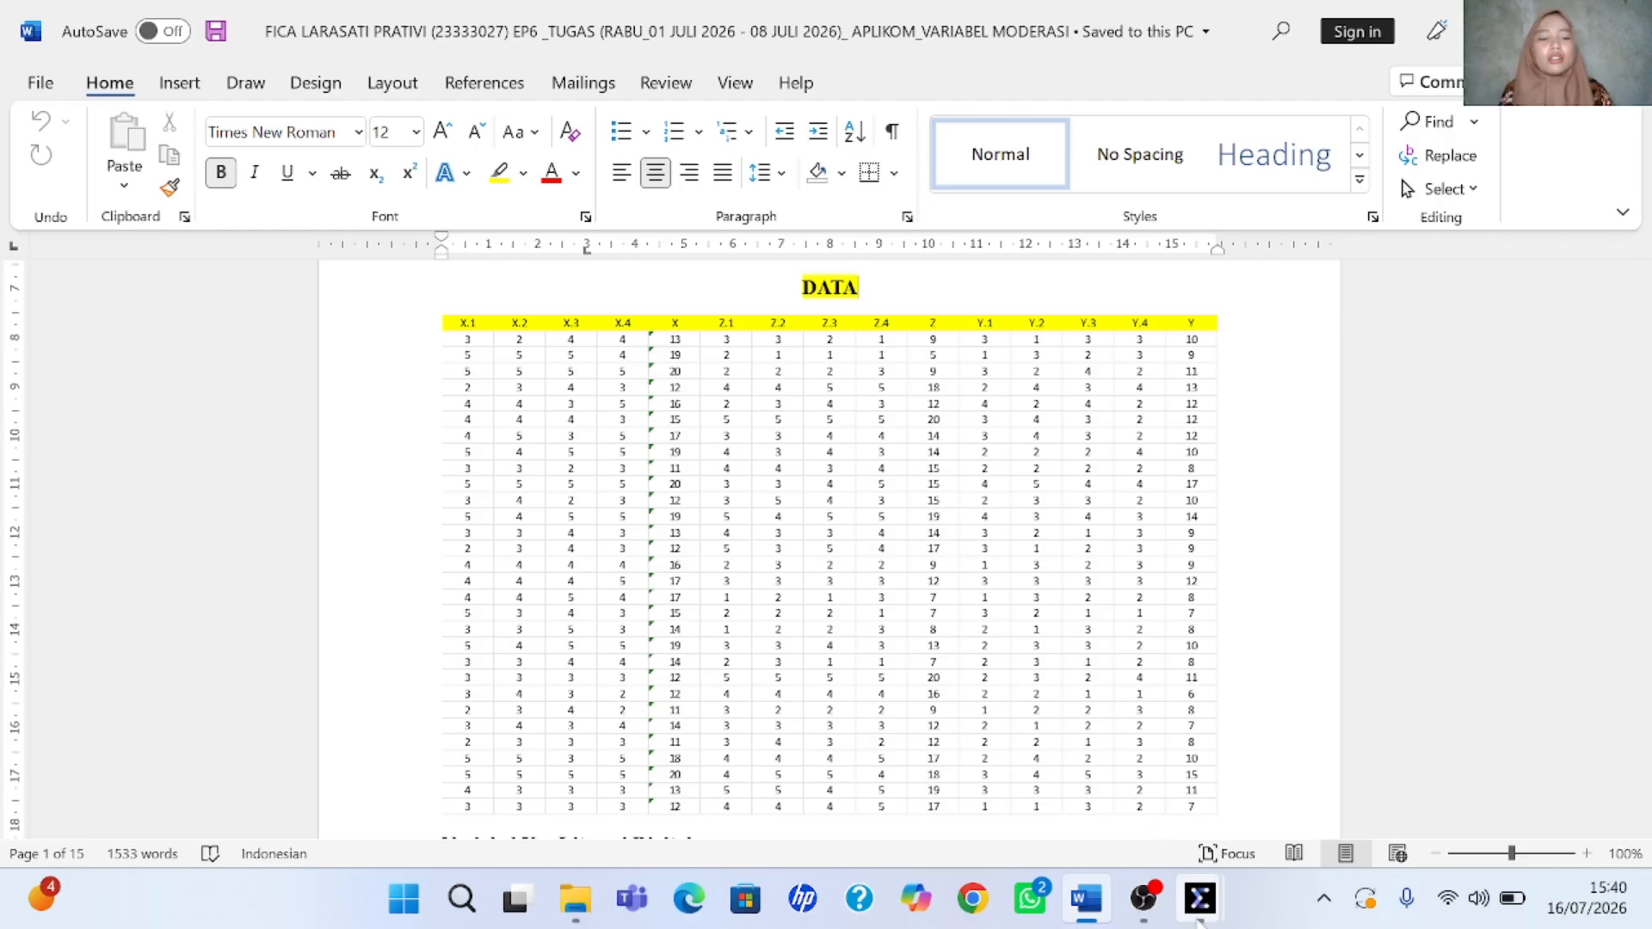
Switch to the SPSS dataset Untitled2.sav and run Descriptives on the variables X, Z and Y
mouse_move(1200, 898)
click(1400, 762)
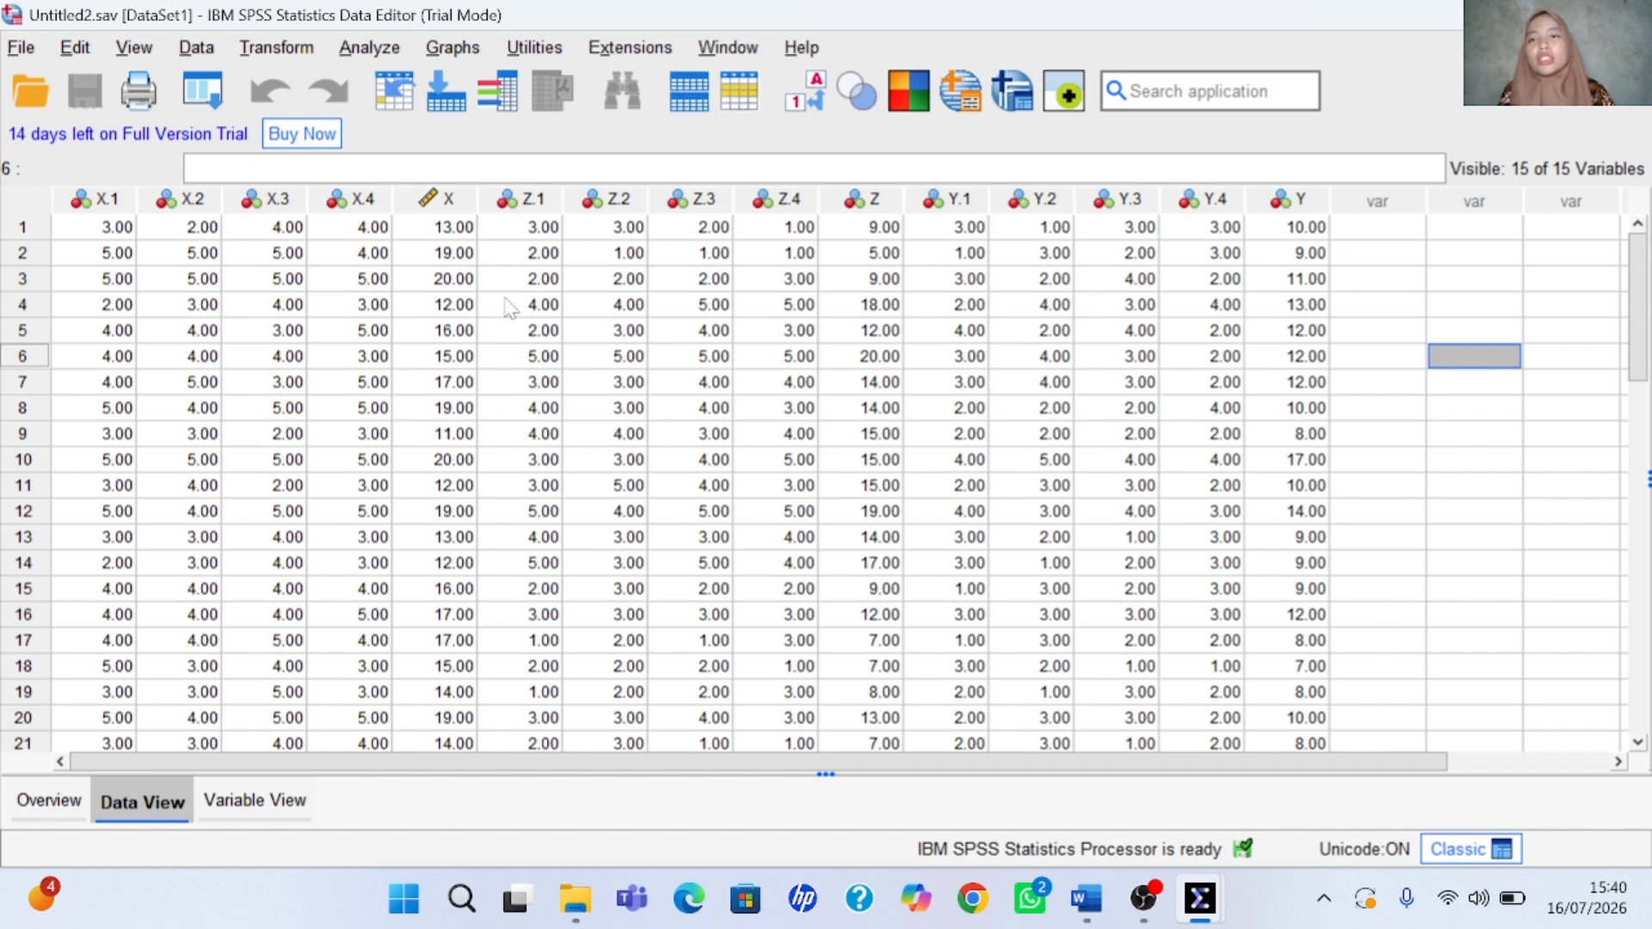
click(372, 50)
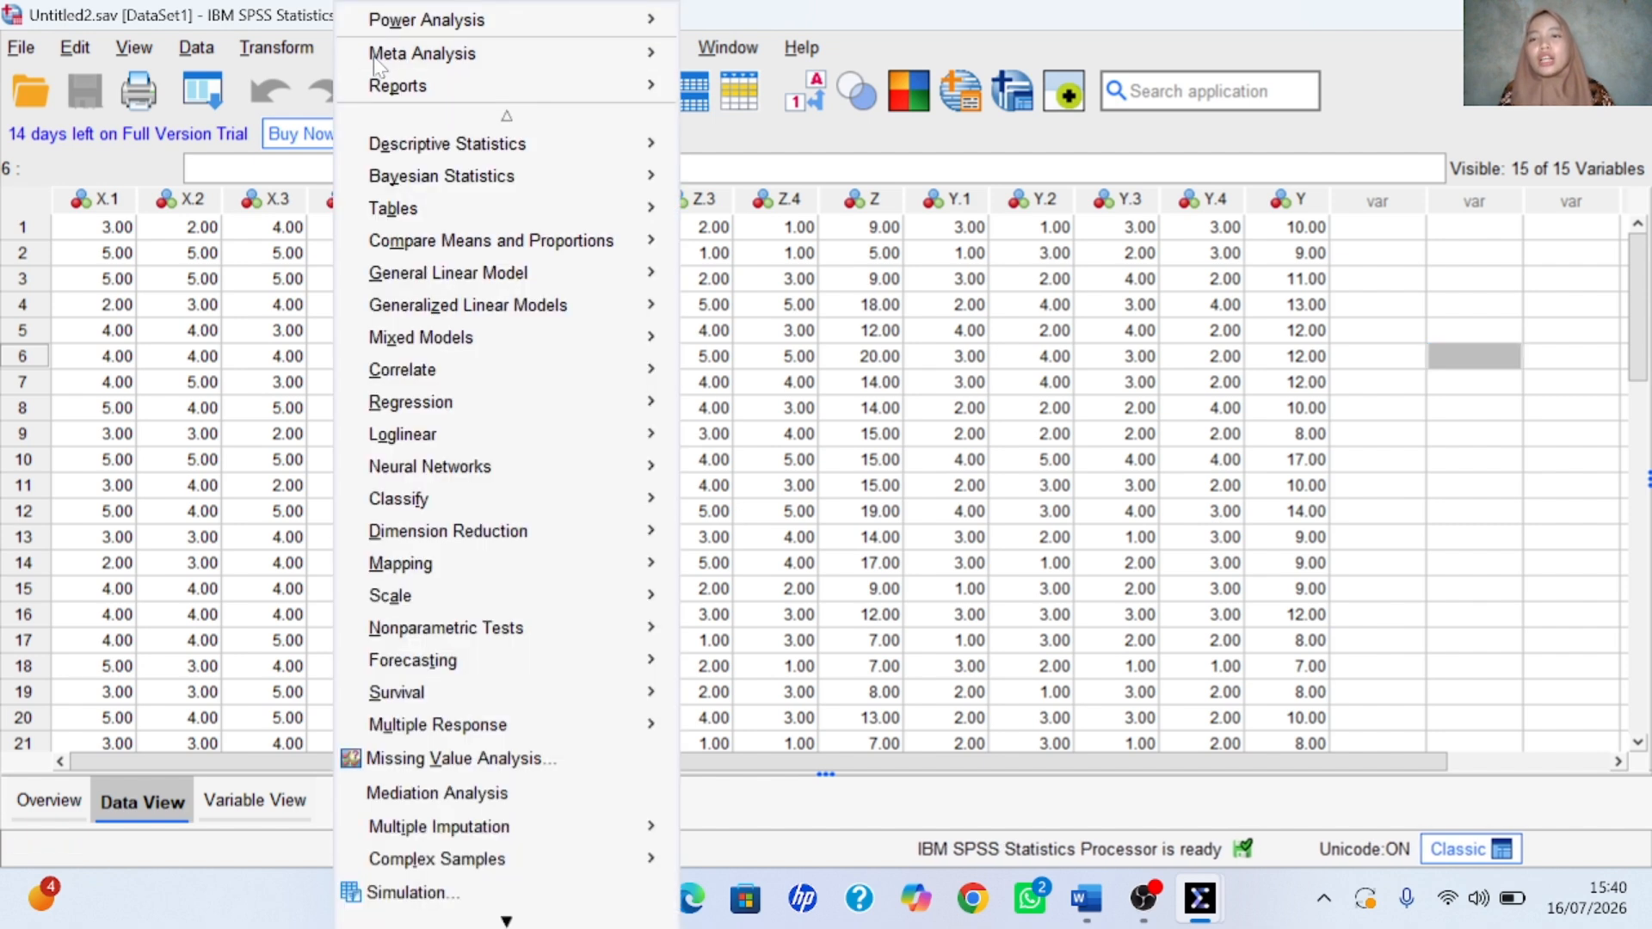
mouse_move(419, 153)
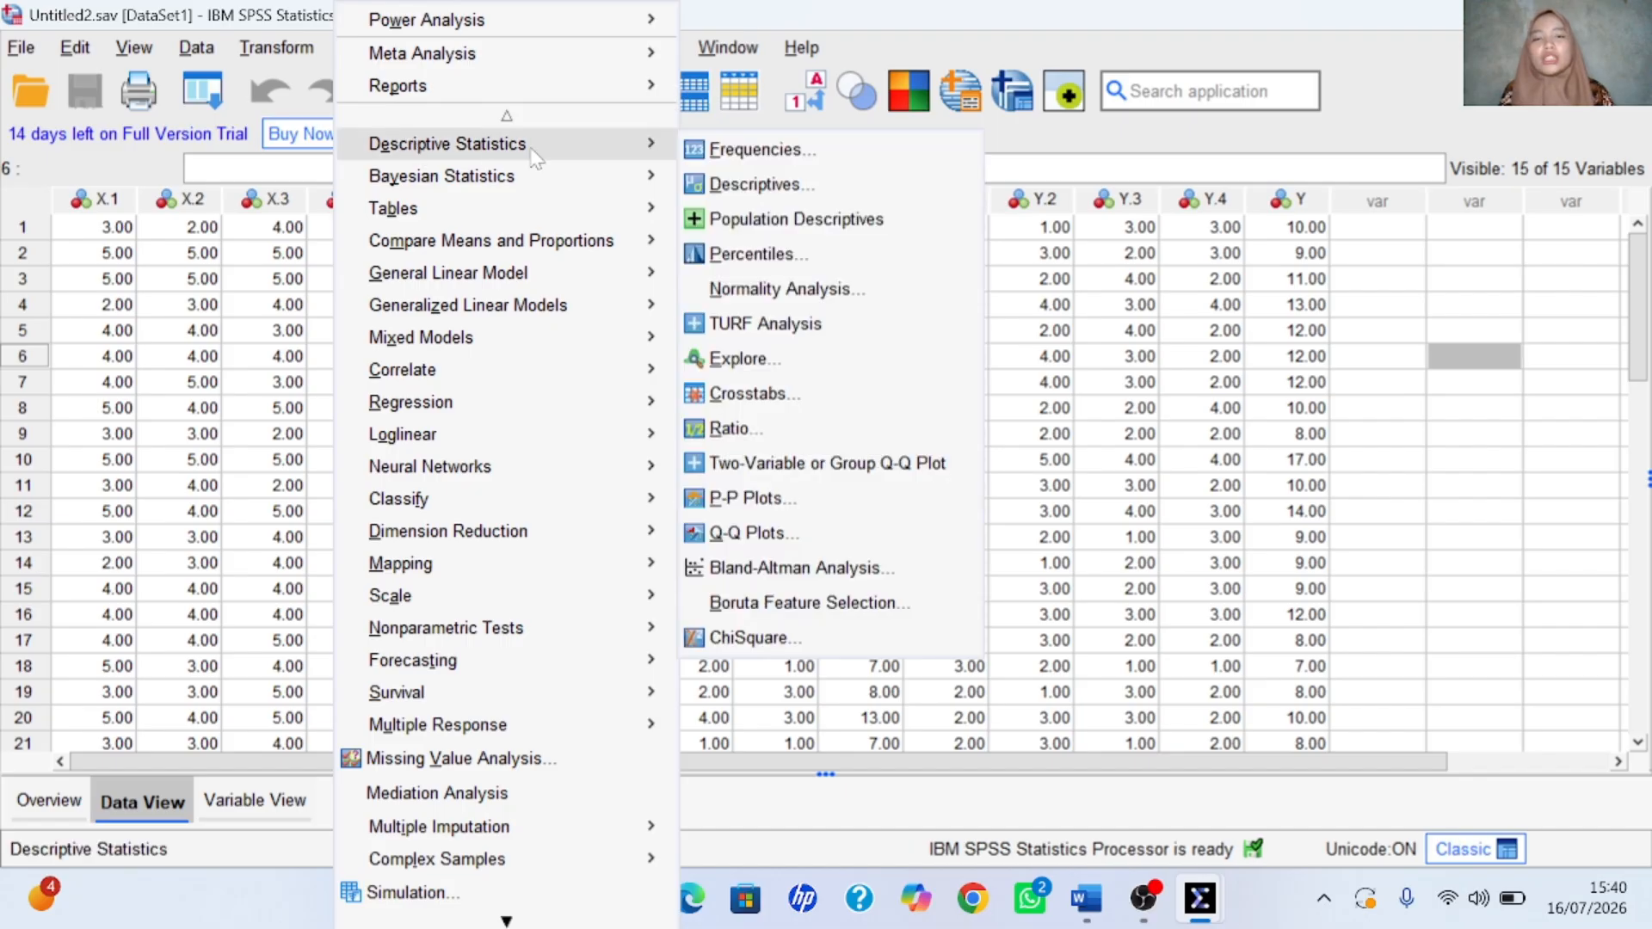
click(740, 184)
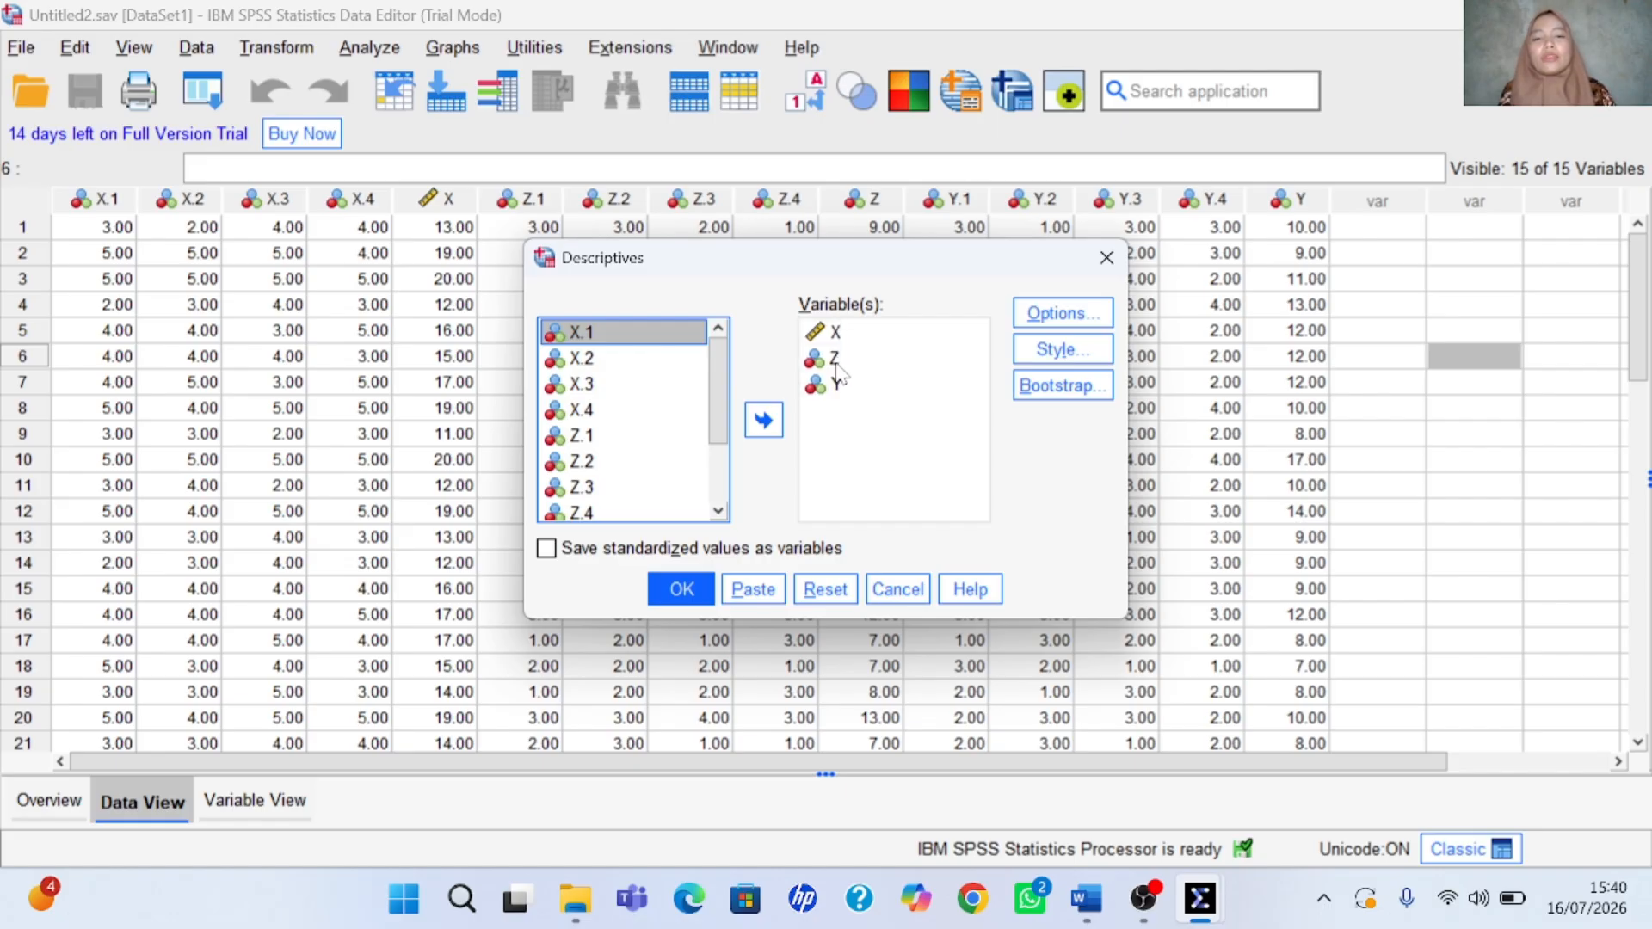
click(680, 592)
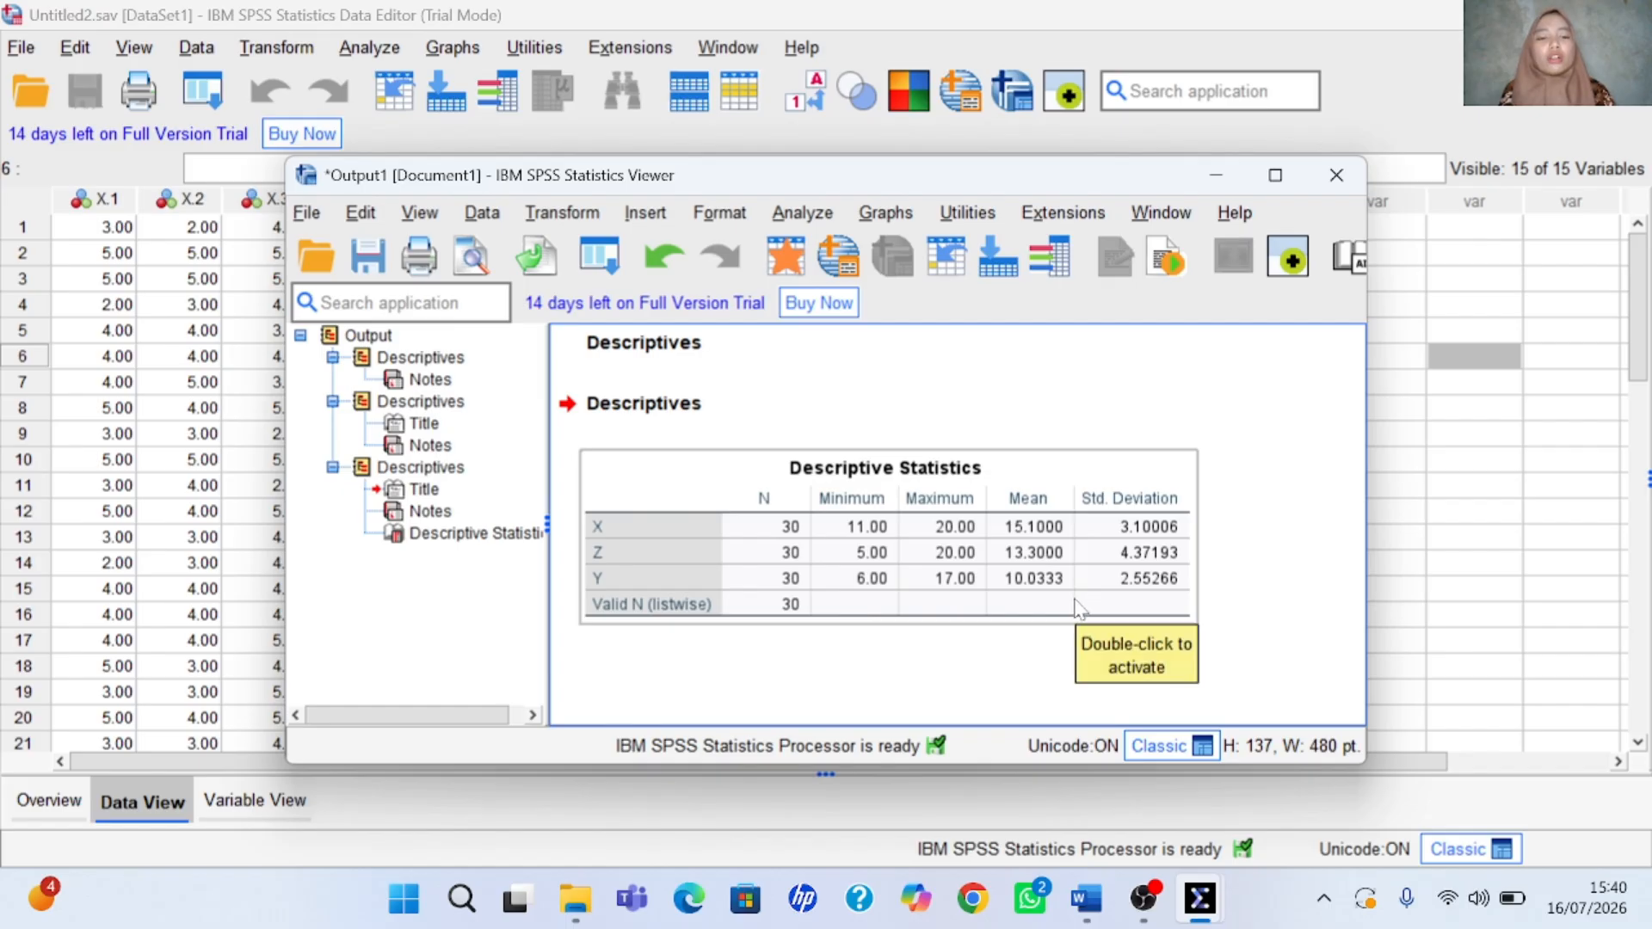
Switch to the Word report and review the Descriptive Statistics table and the interpretation of Variabel X (Literasi Digital)
mouse_move(1086, 899)
click(1070, 800)
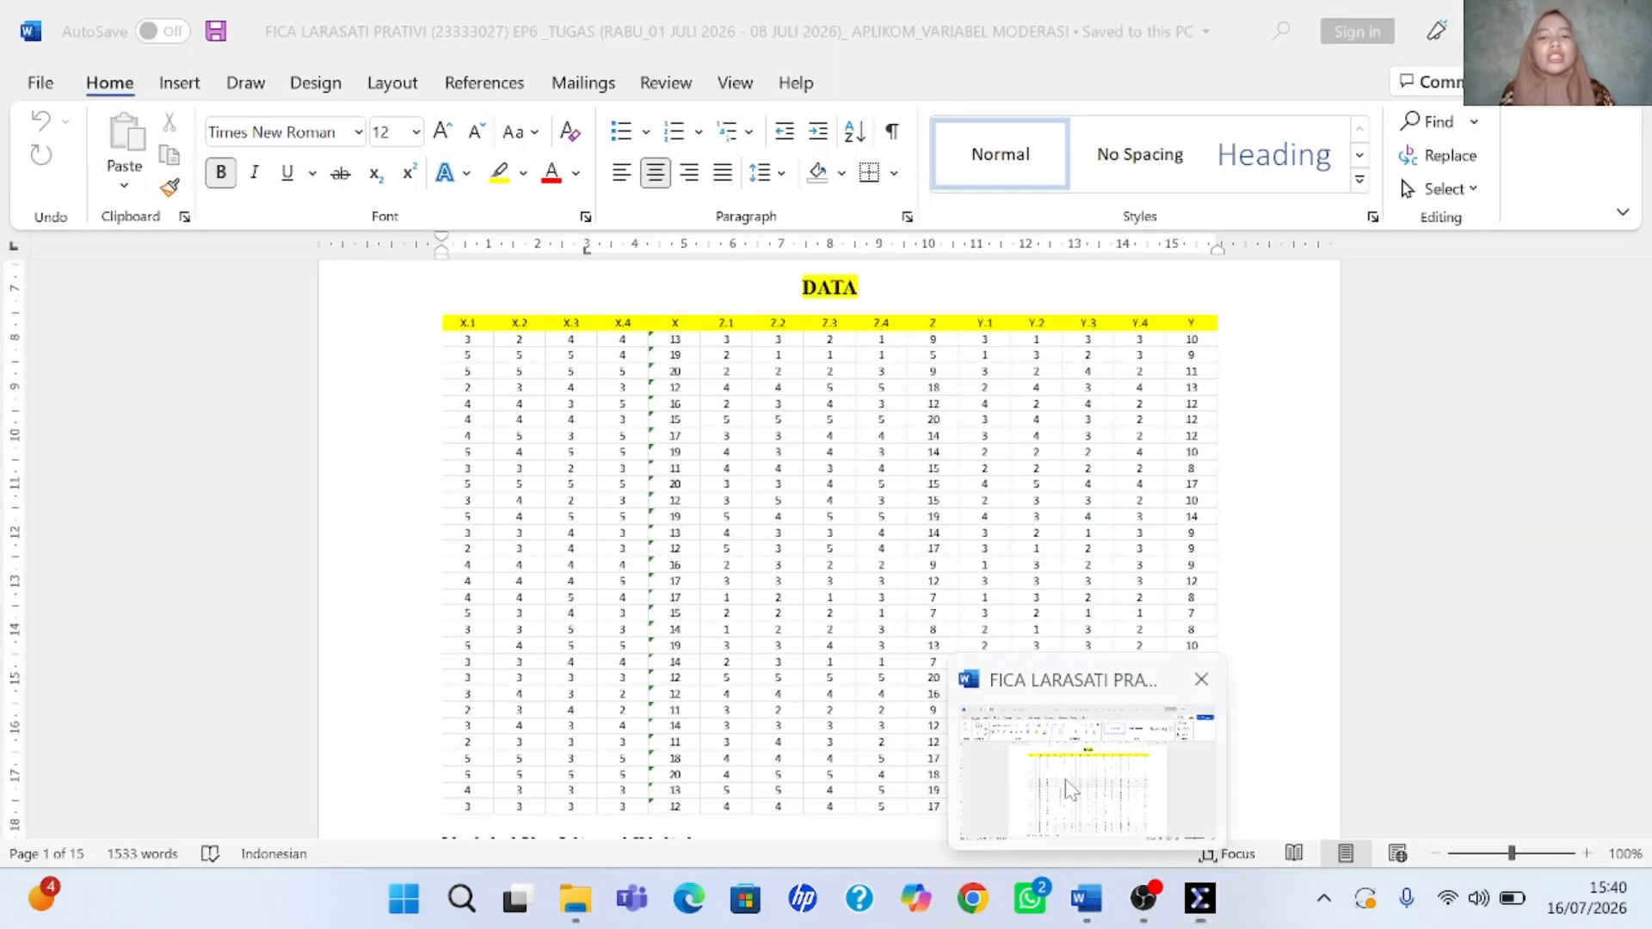
scroll(951, 616, down, 10)
scroll(829, 551, down, 3)
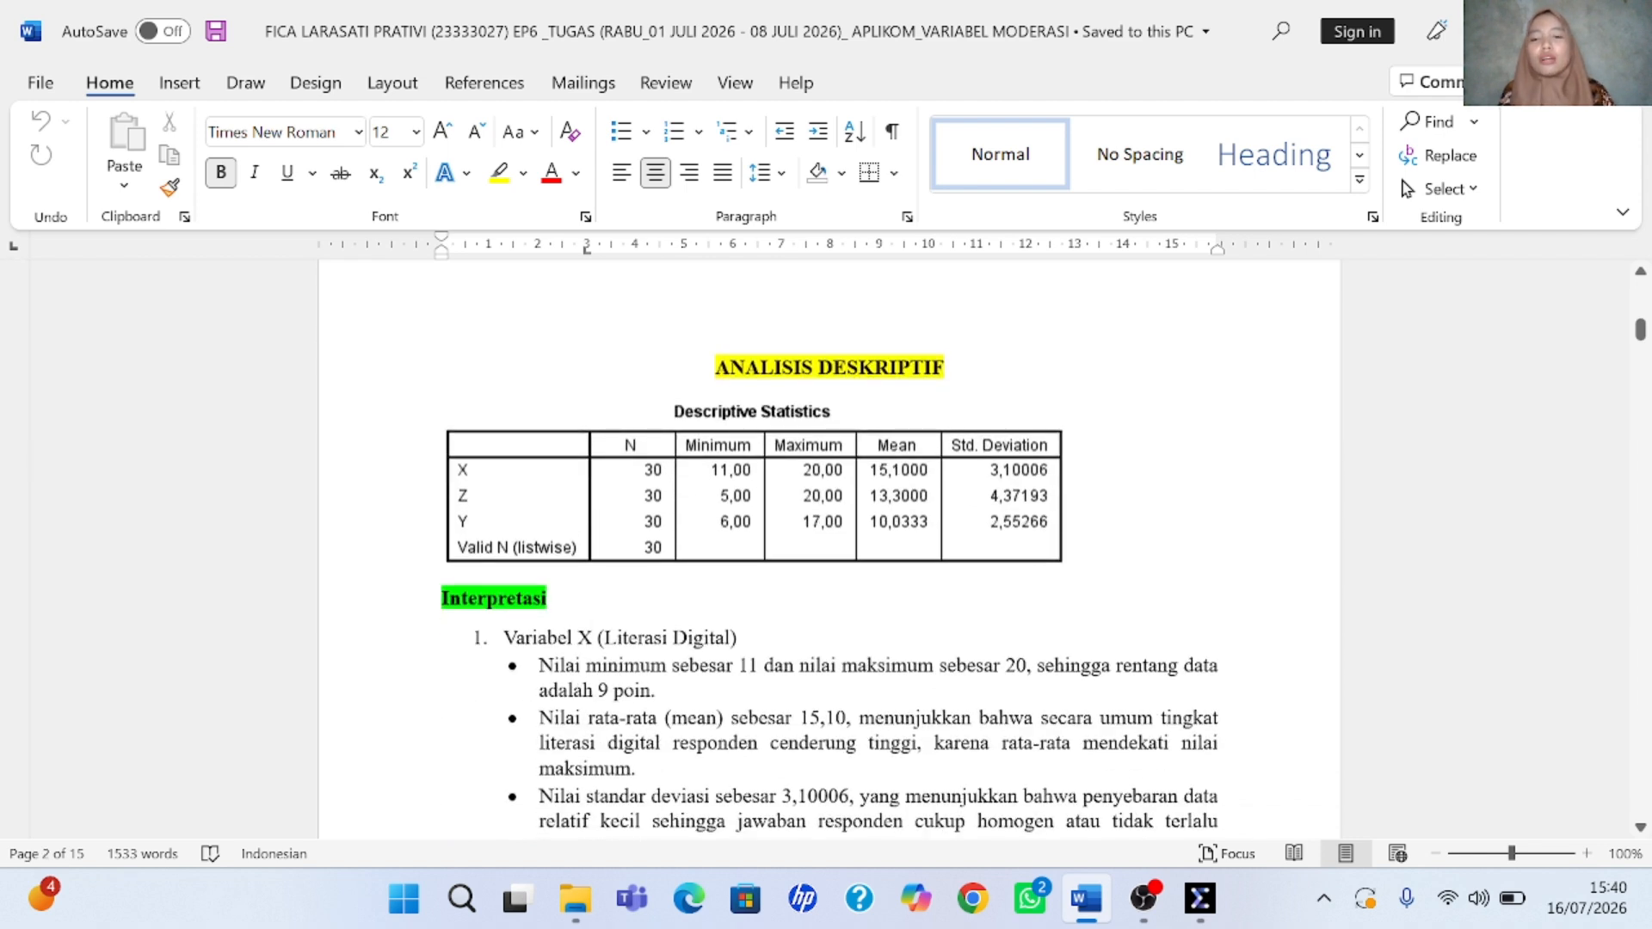
scroll(828, 550, down, 3)
click(728, 534)
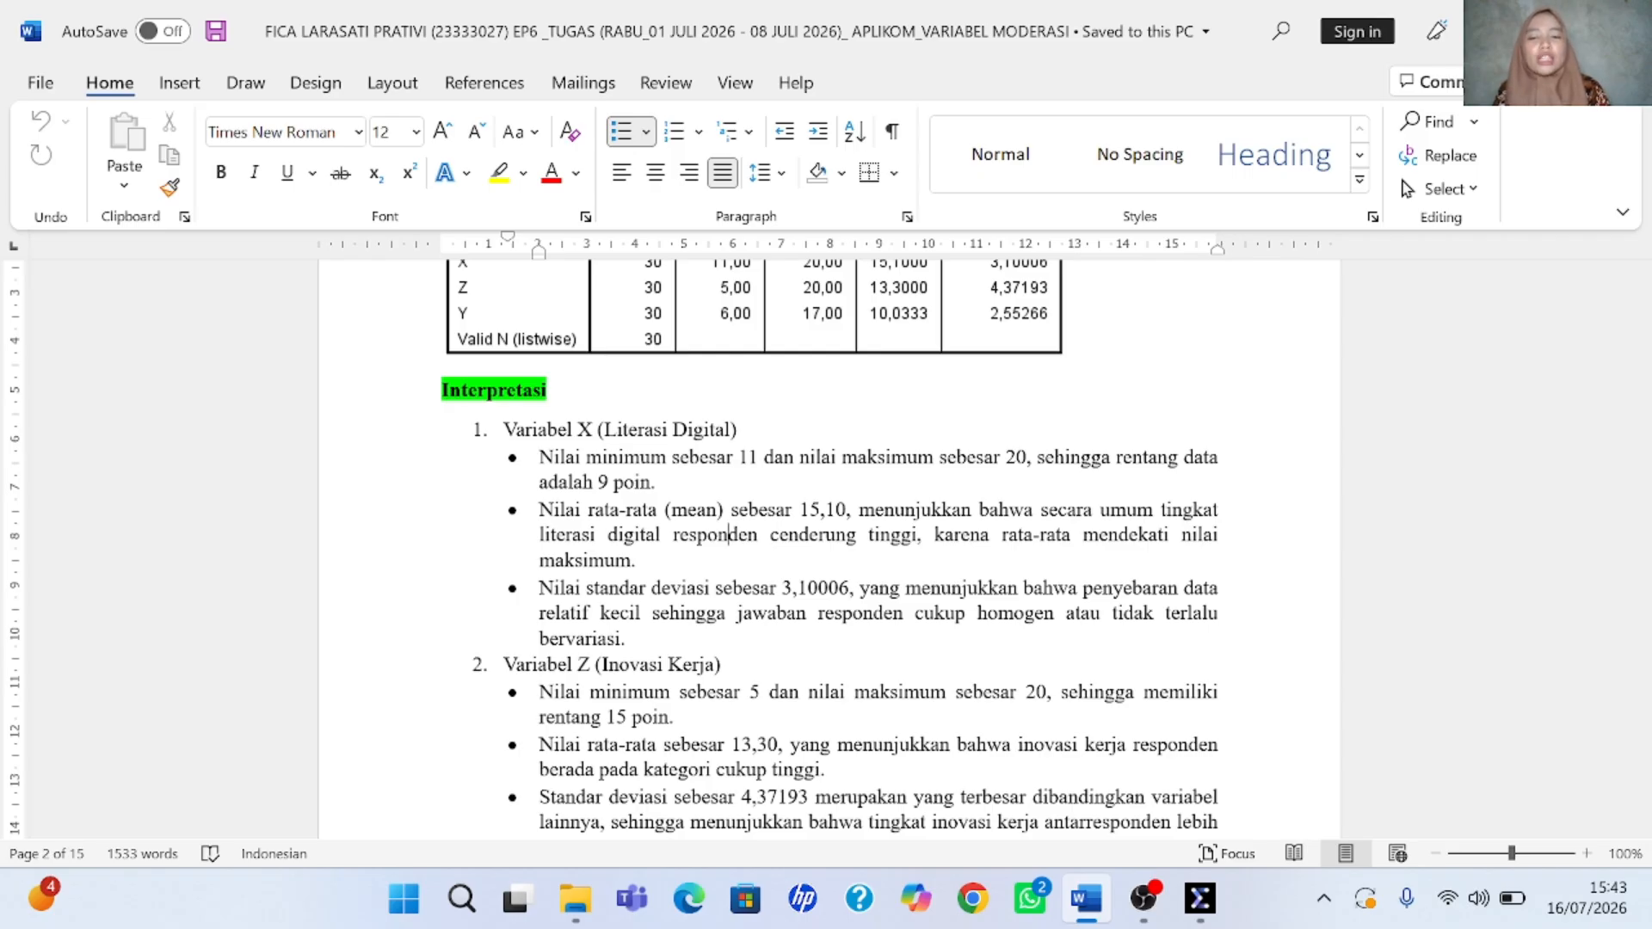
Read the descriptive interpretations of Variabel Z (Inovasi Kerja) and Variabel Y (Kinerja UMKM)
scroll(828, 550, down, 3)
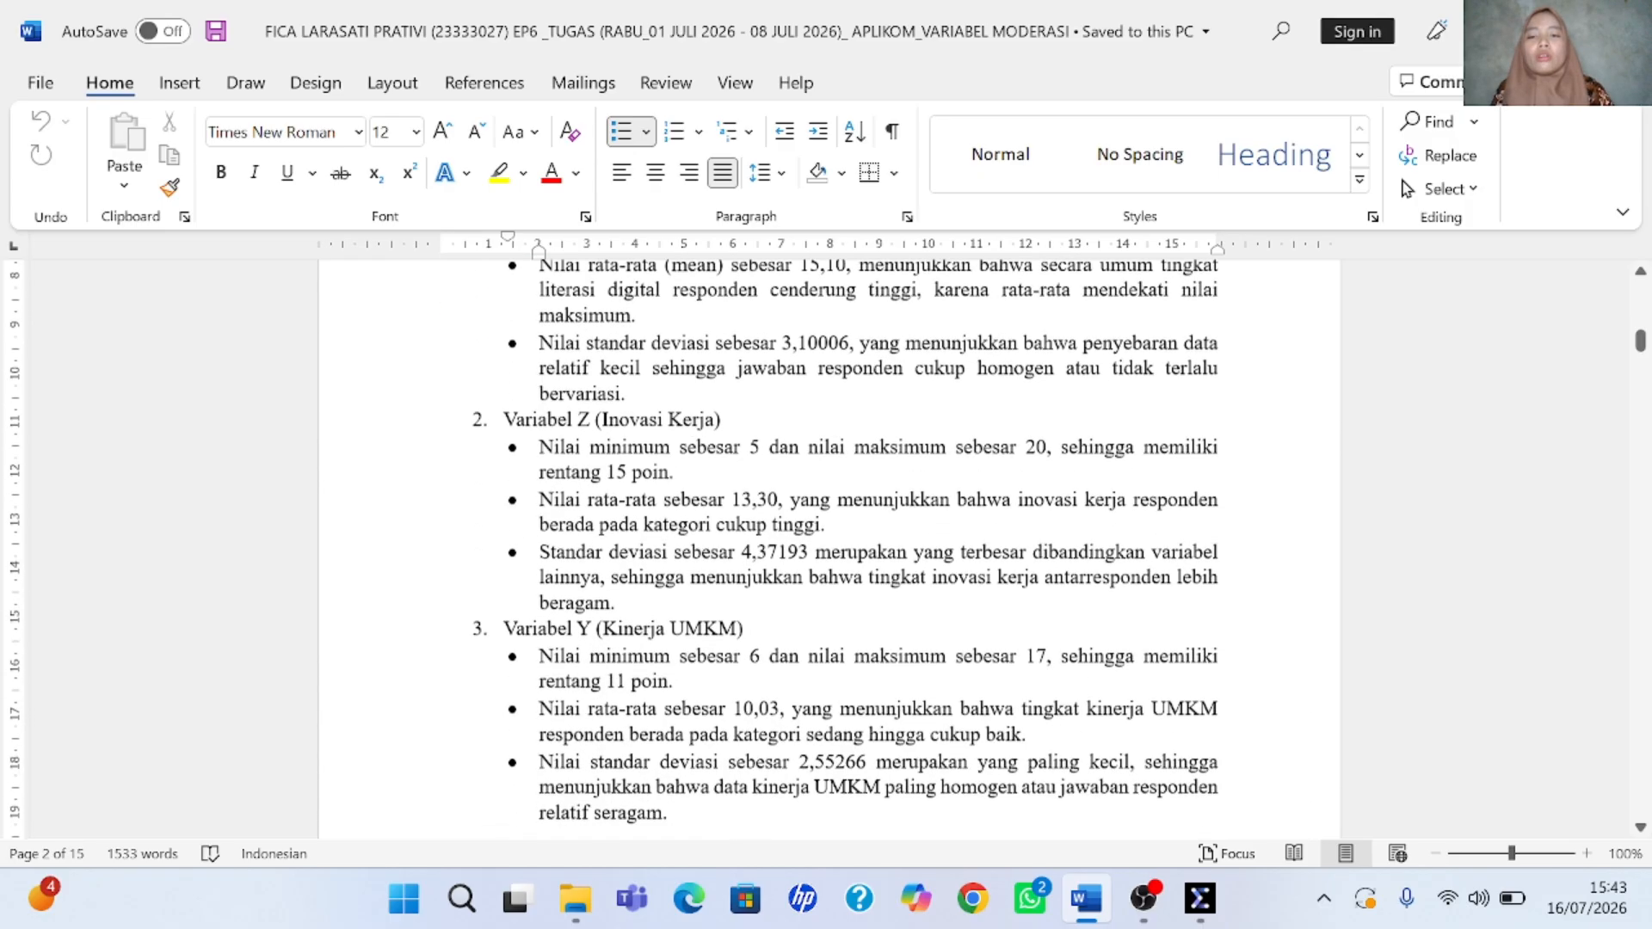
scroll(828, 542, down, 1)
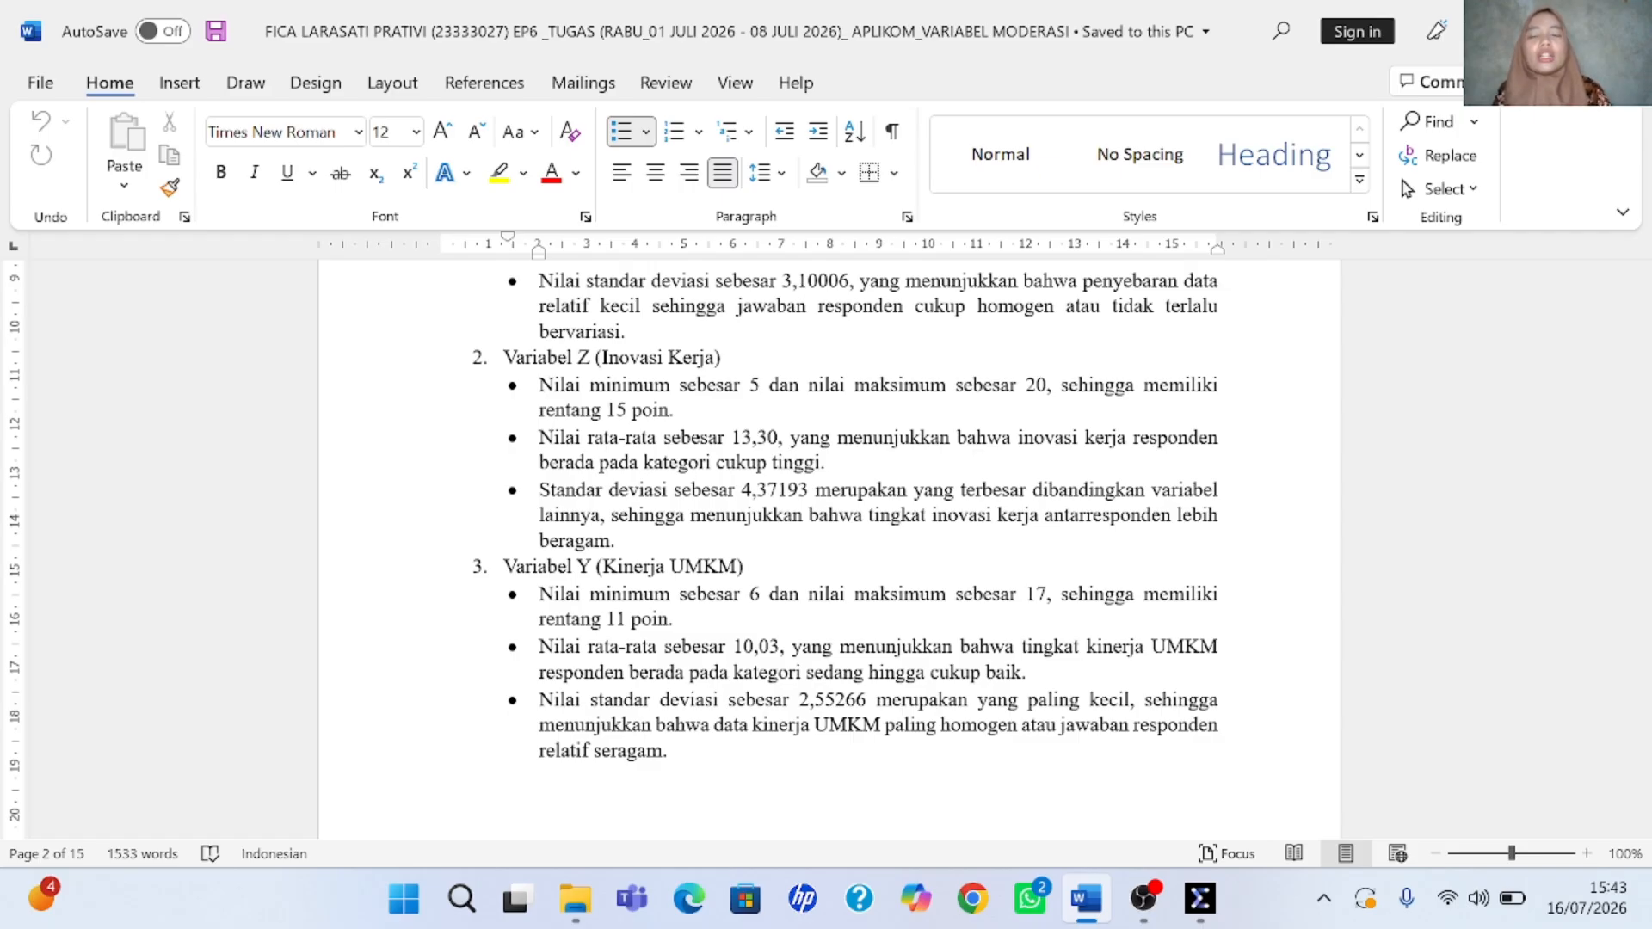
scroll(852, 516, down, 3)
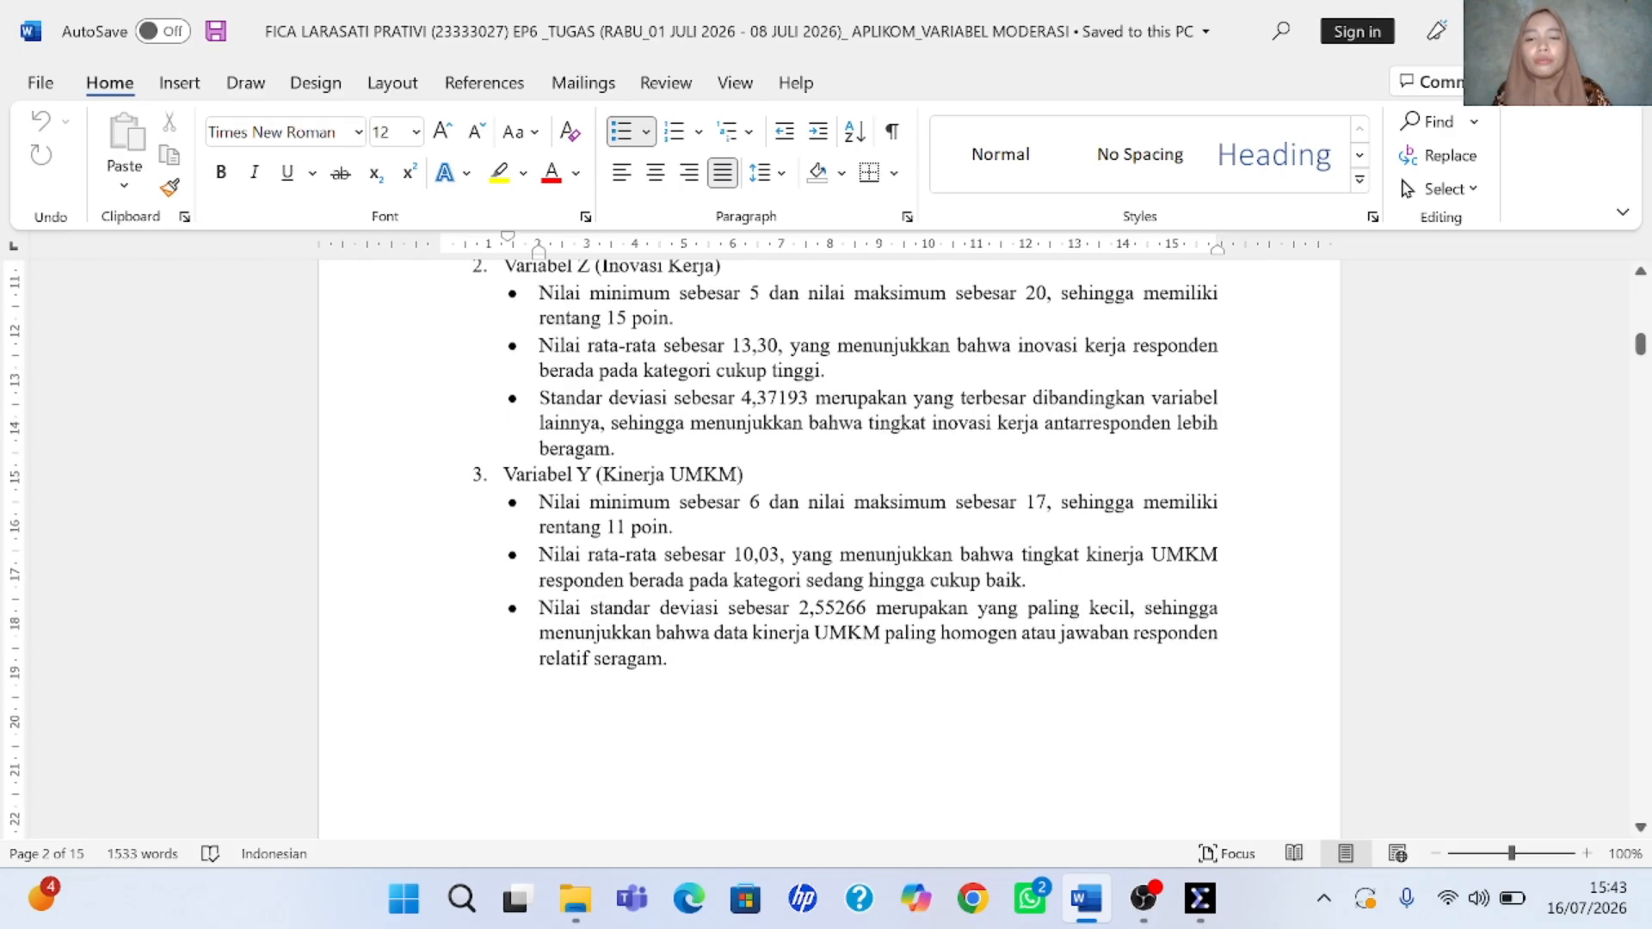
scroll(852, 516, down, 2)
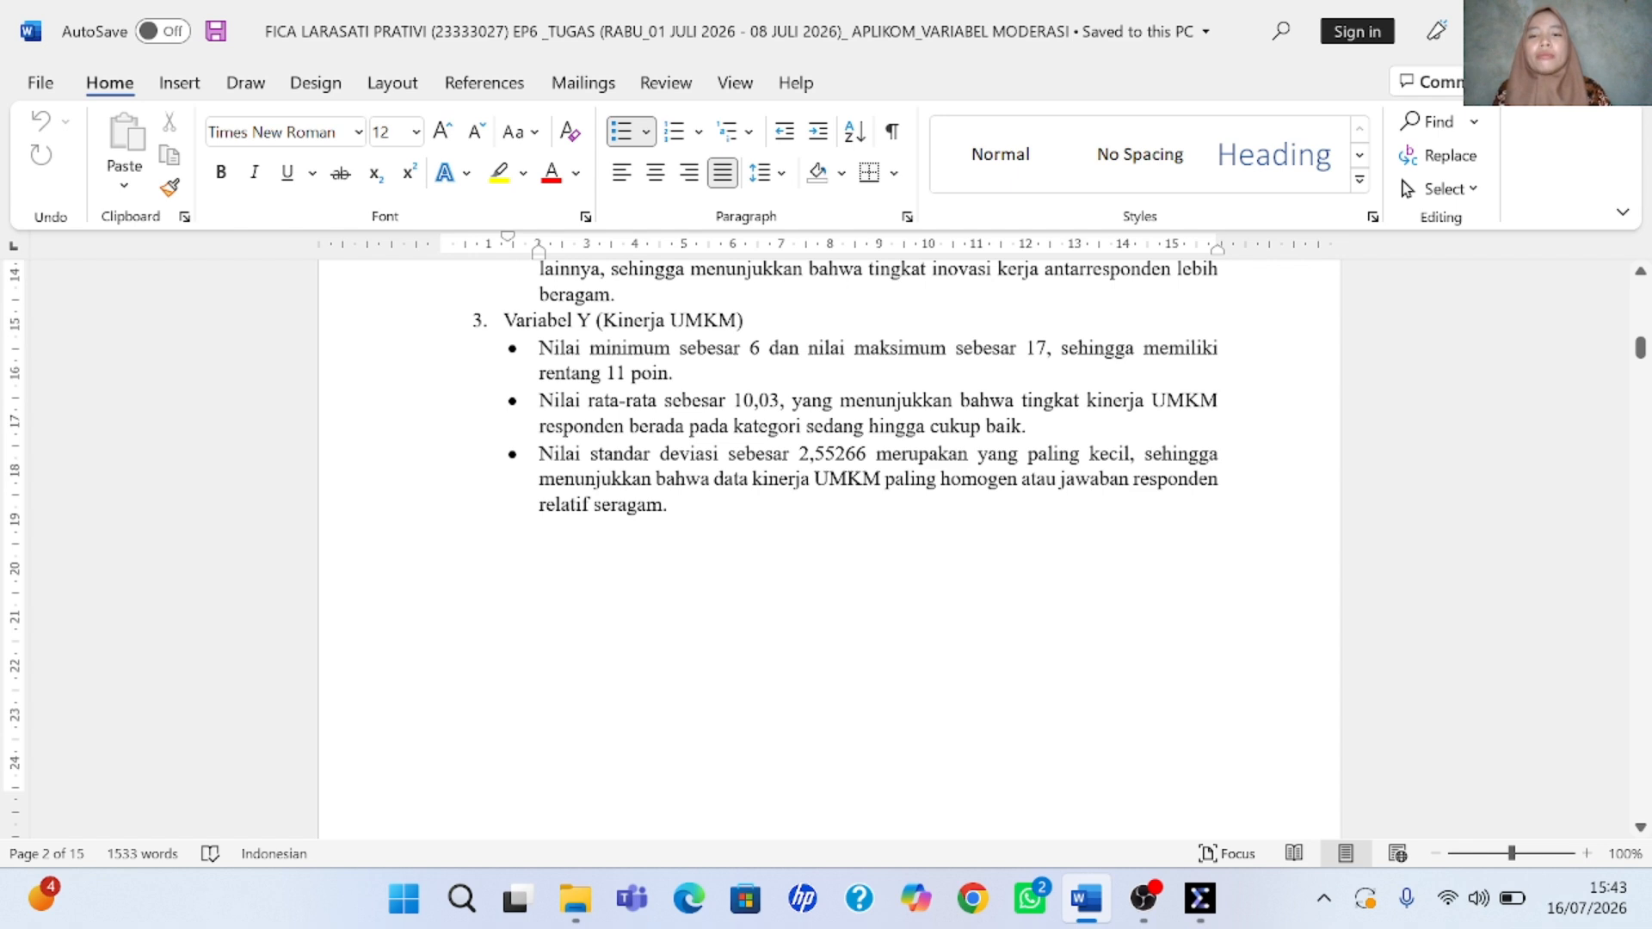
scroll(826, 516, down, 1)
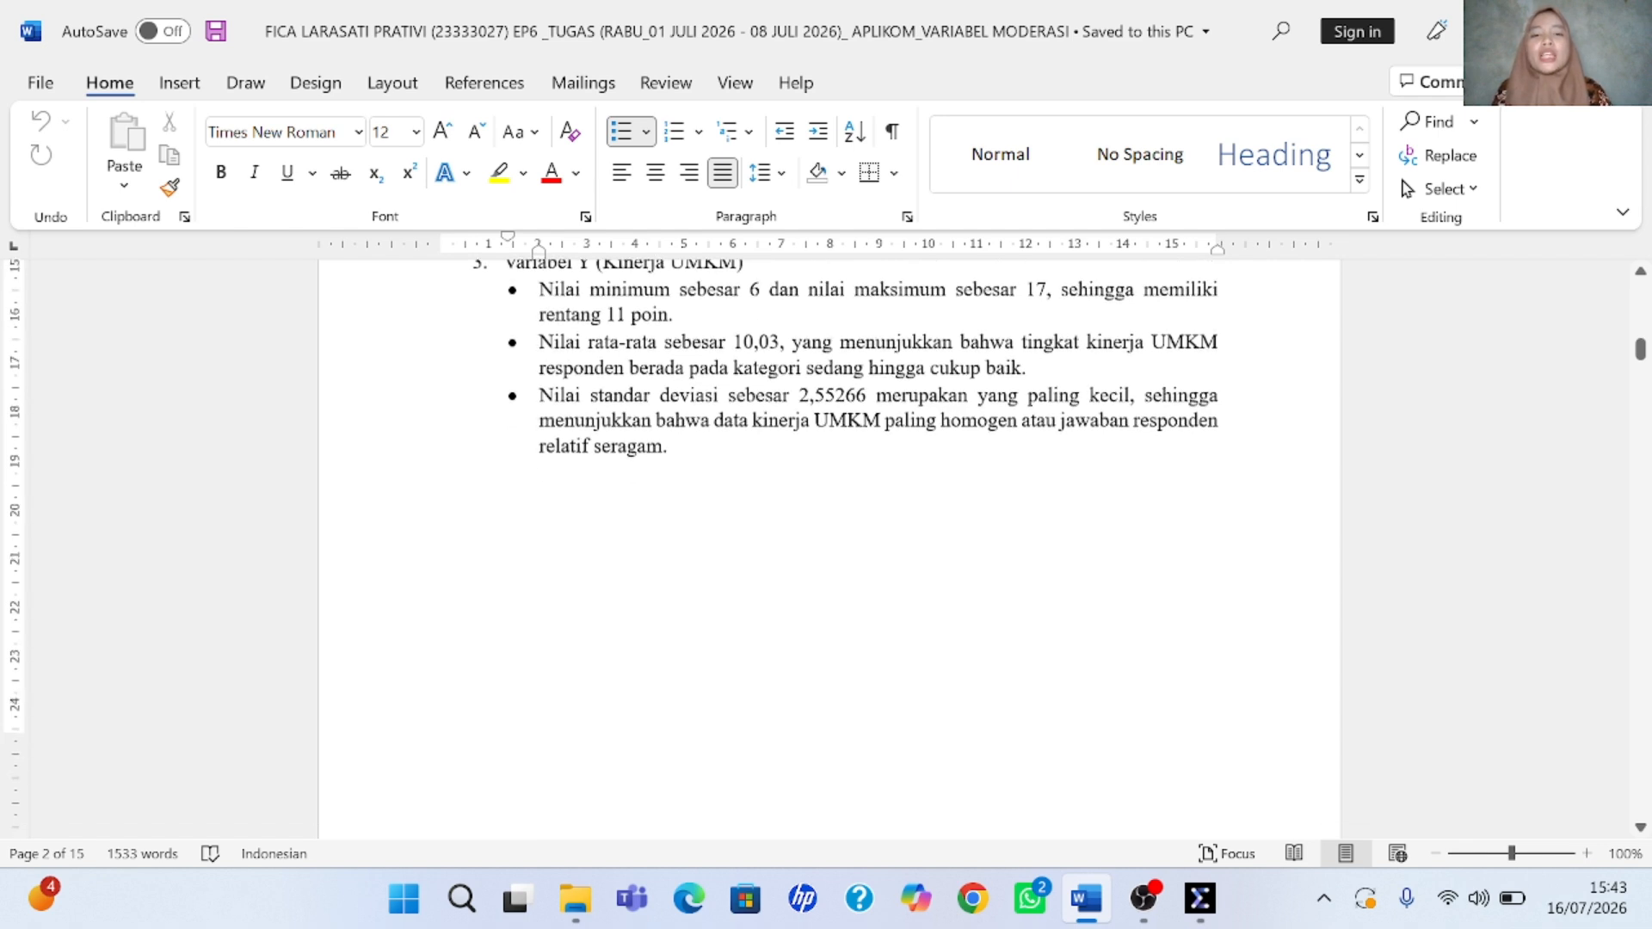
scroll(826, 517, up, 1)
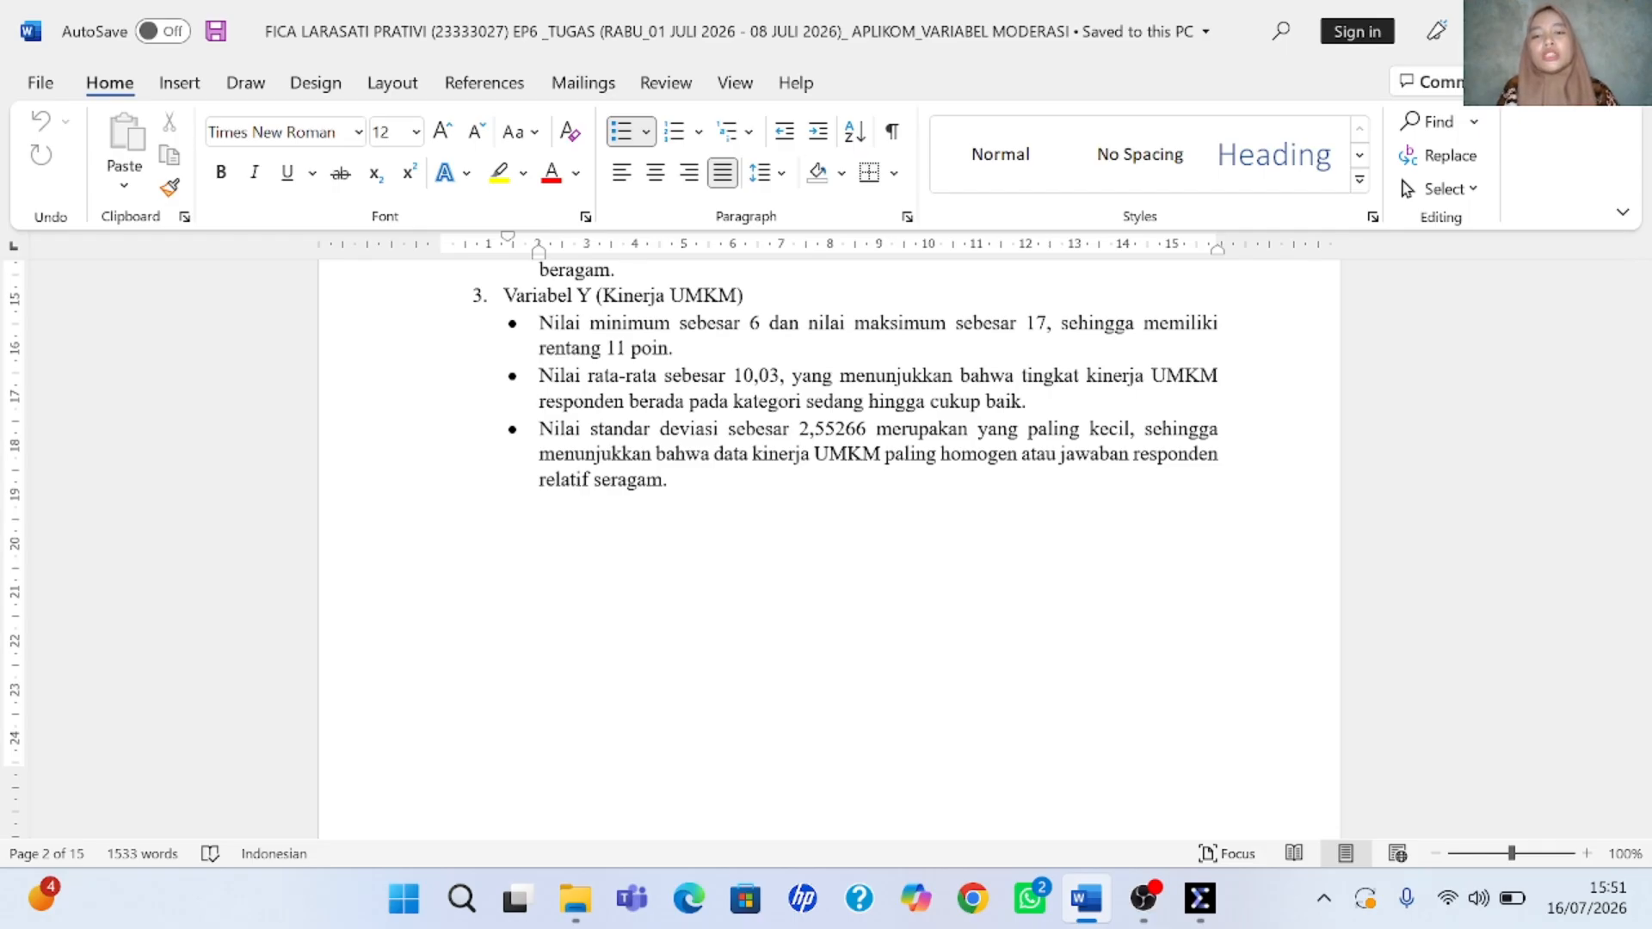
Look up the R TABEL entry for df 28 at the 0,05 significance level
scroll(992, 711, down, 6)
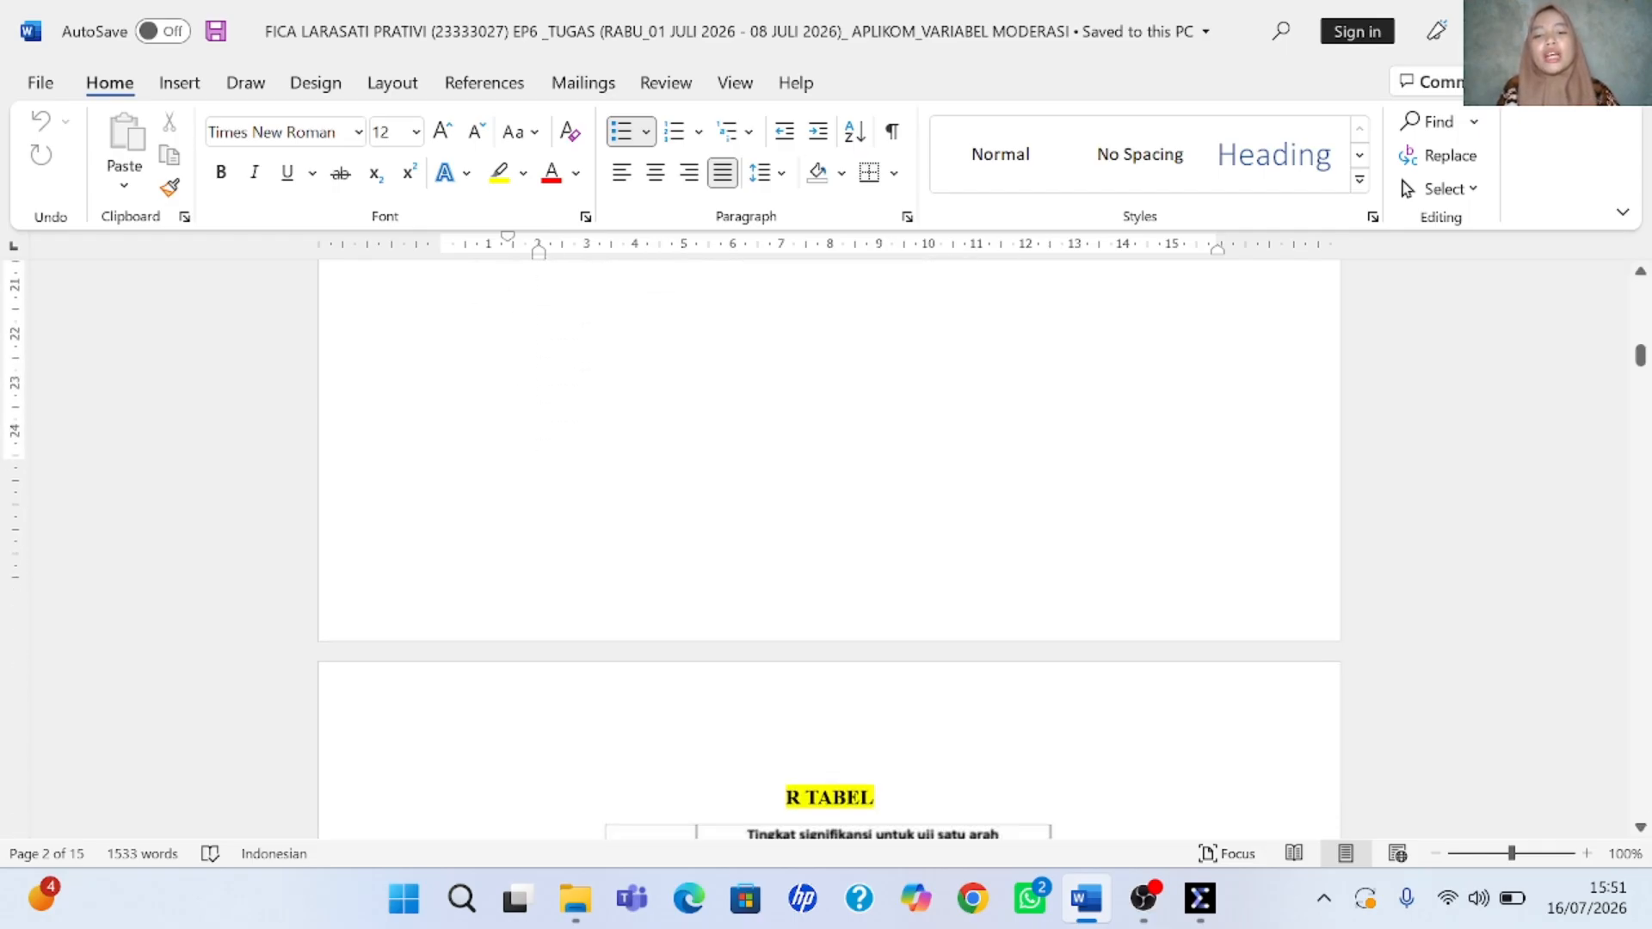
scroll(991, 711, down, 8)
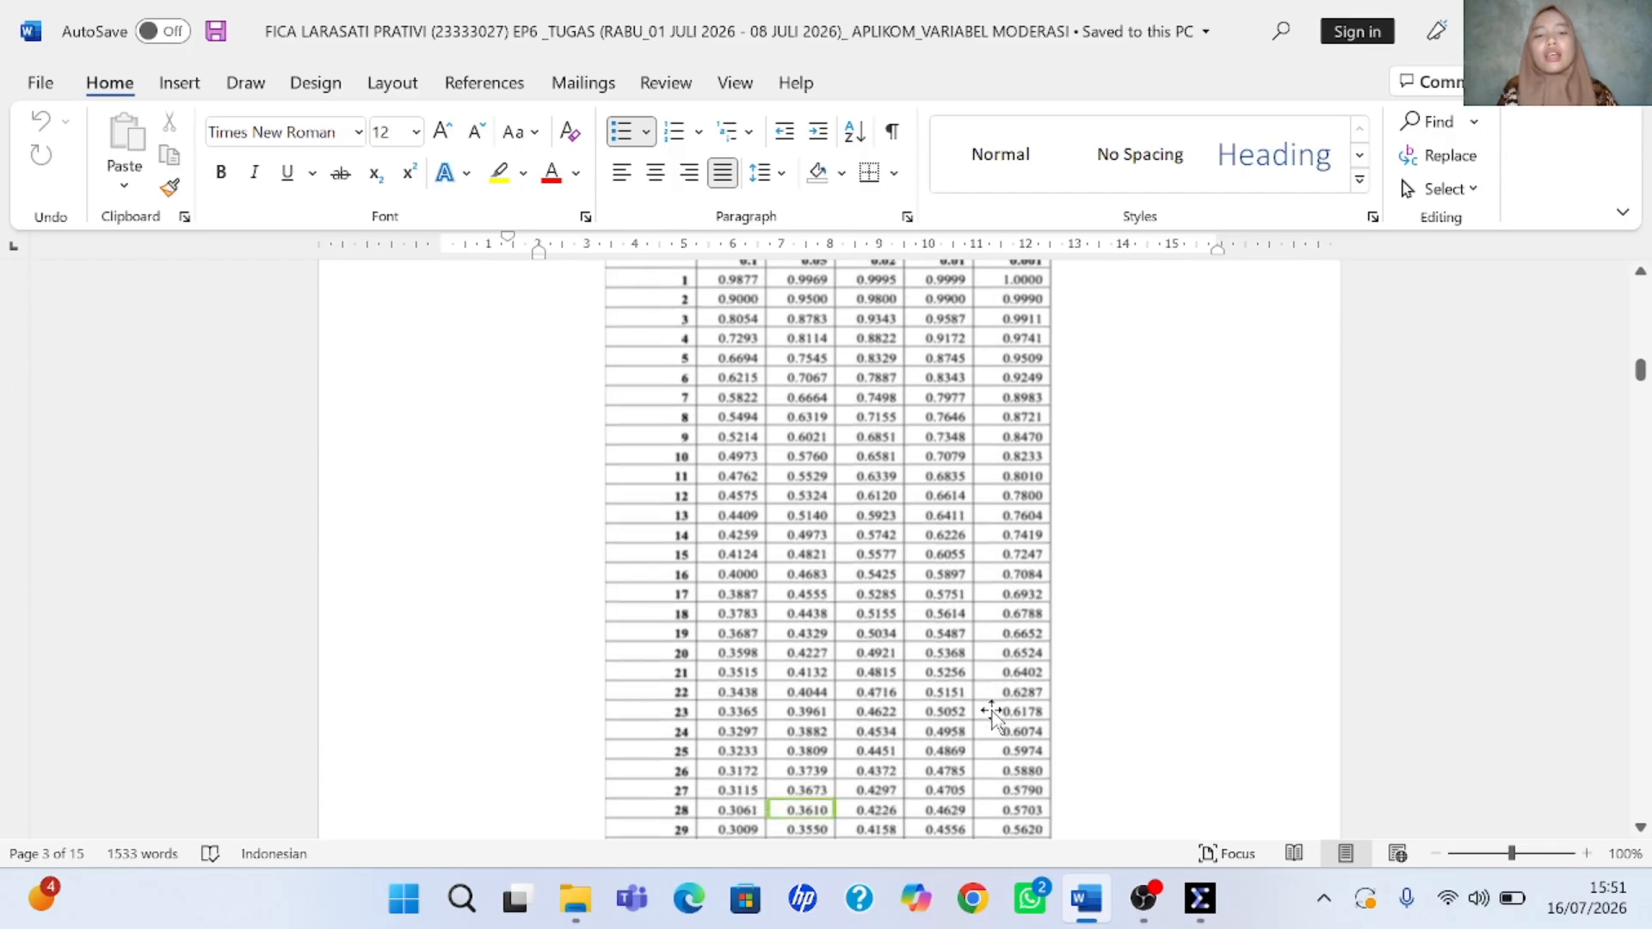
scroll(991, 710, down, 5)
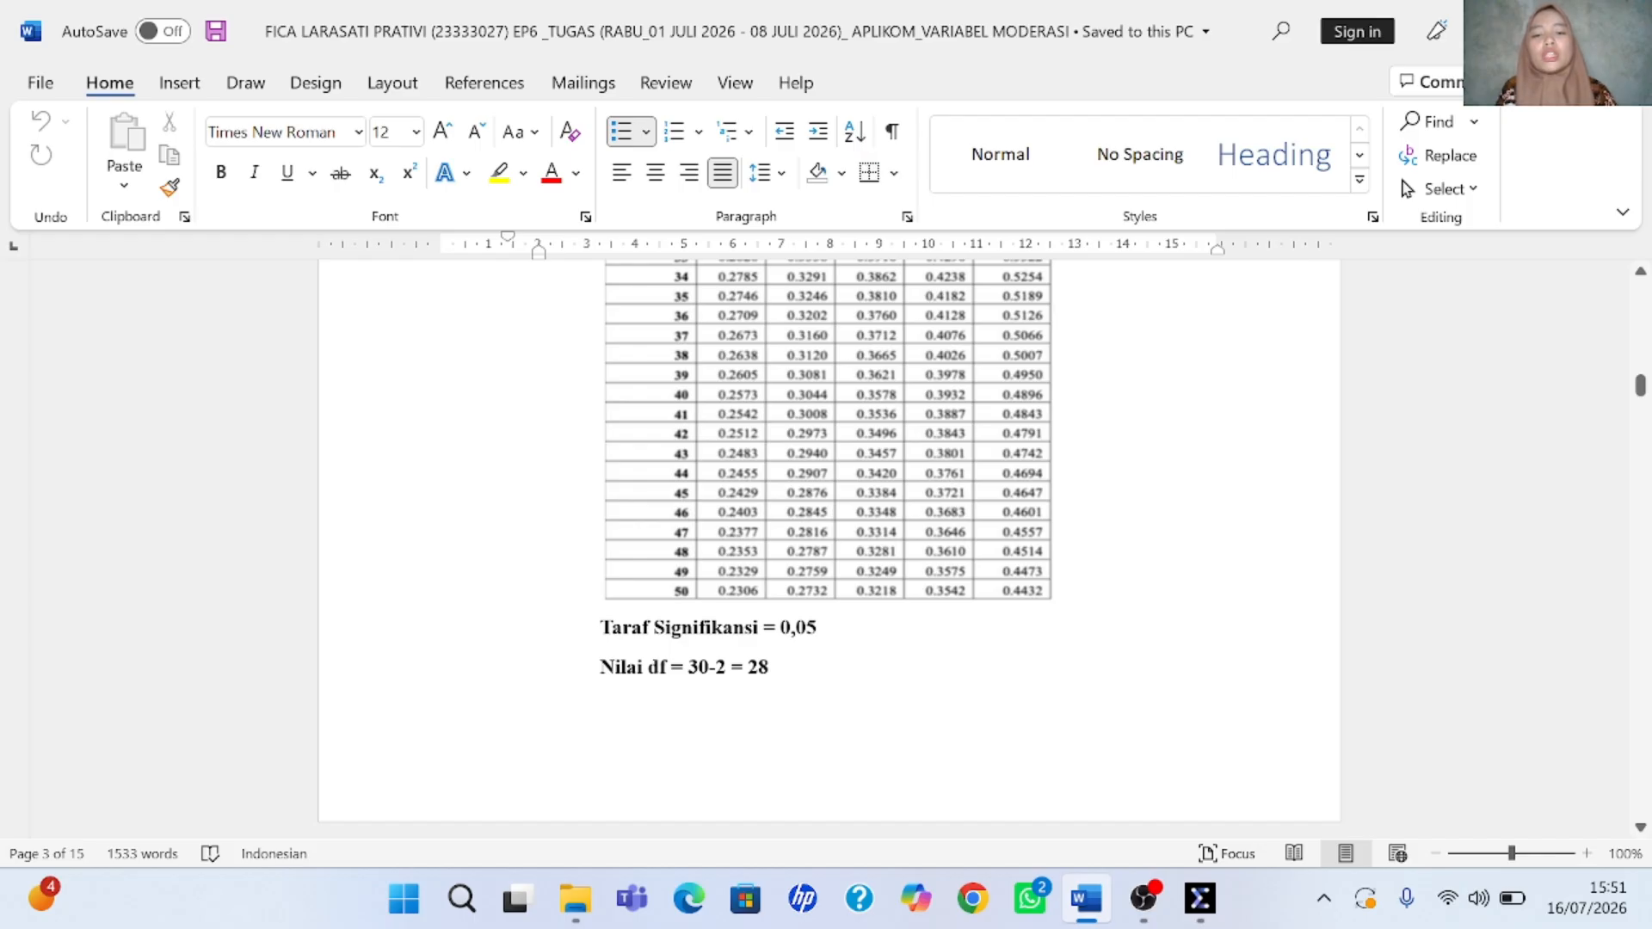
scroll(835, 357, up, 4)
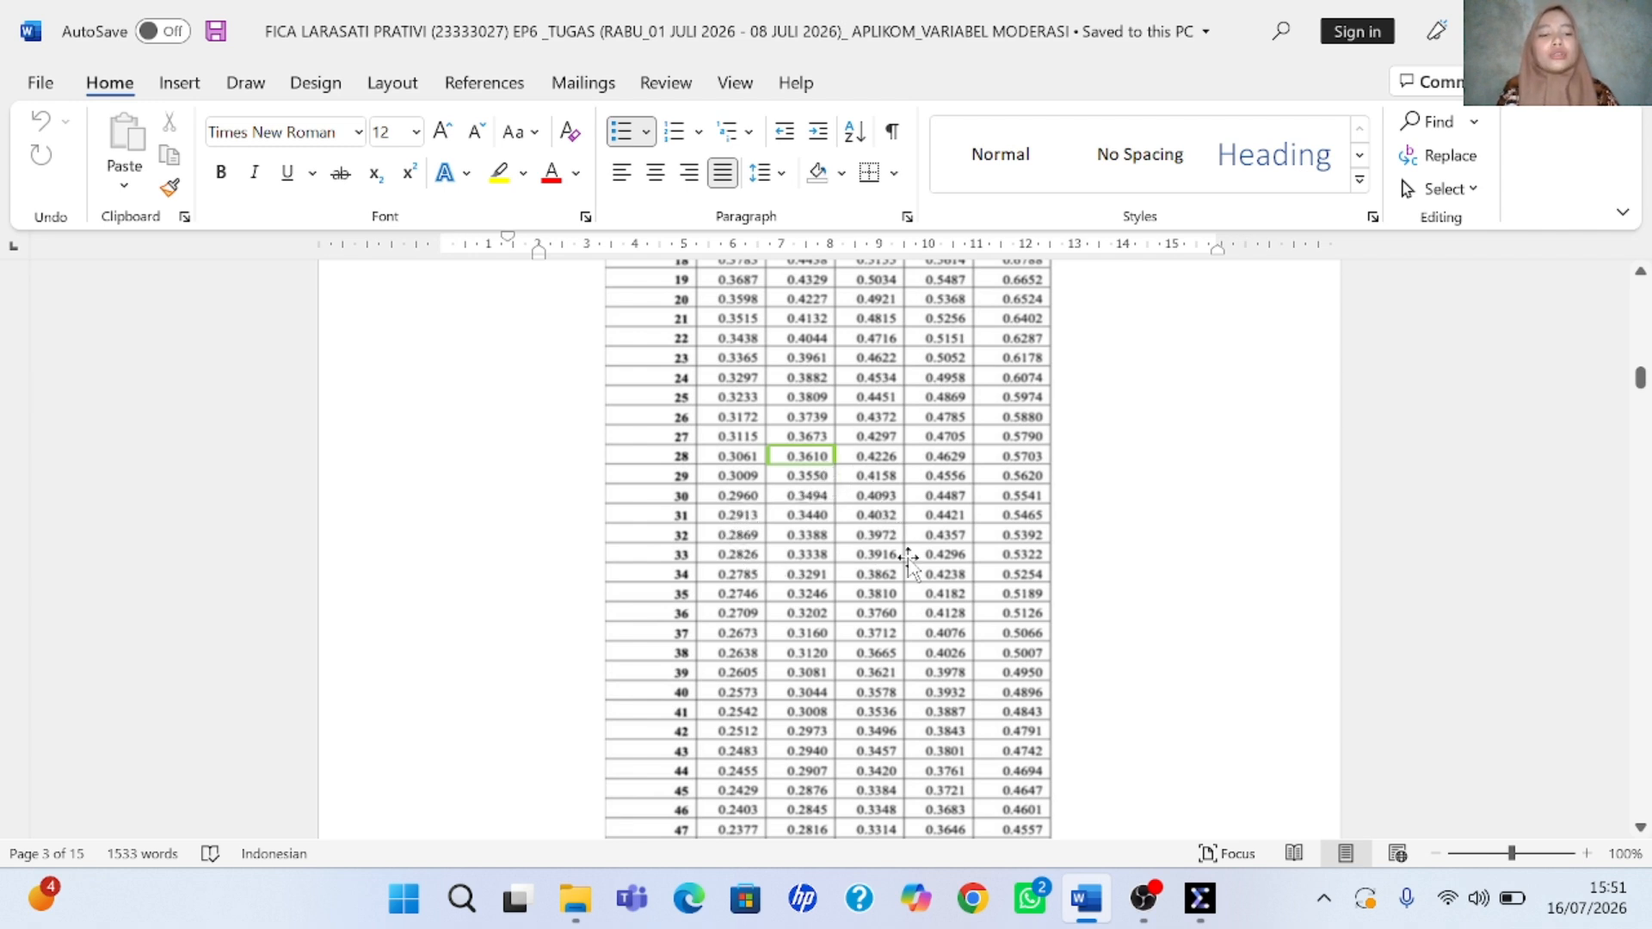
Switch to the SPSS dataset and run a two-tailed Pearson bivariate correlation on X.1, X.2, X.3, X.4 and X
mouse_move(1200, 898)
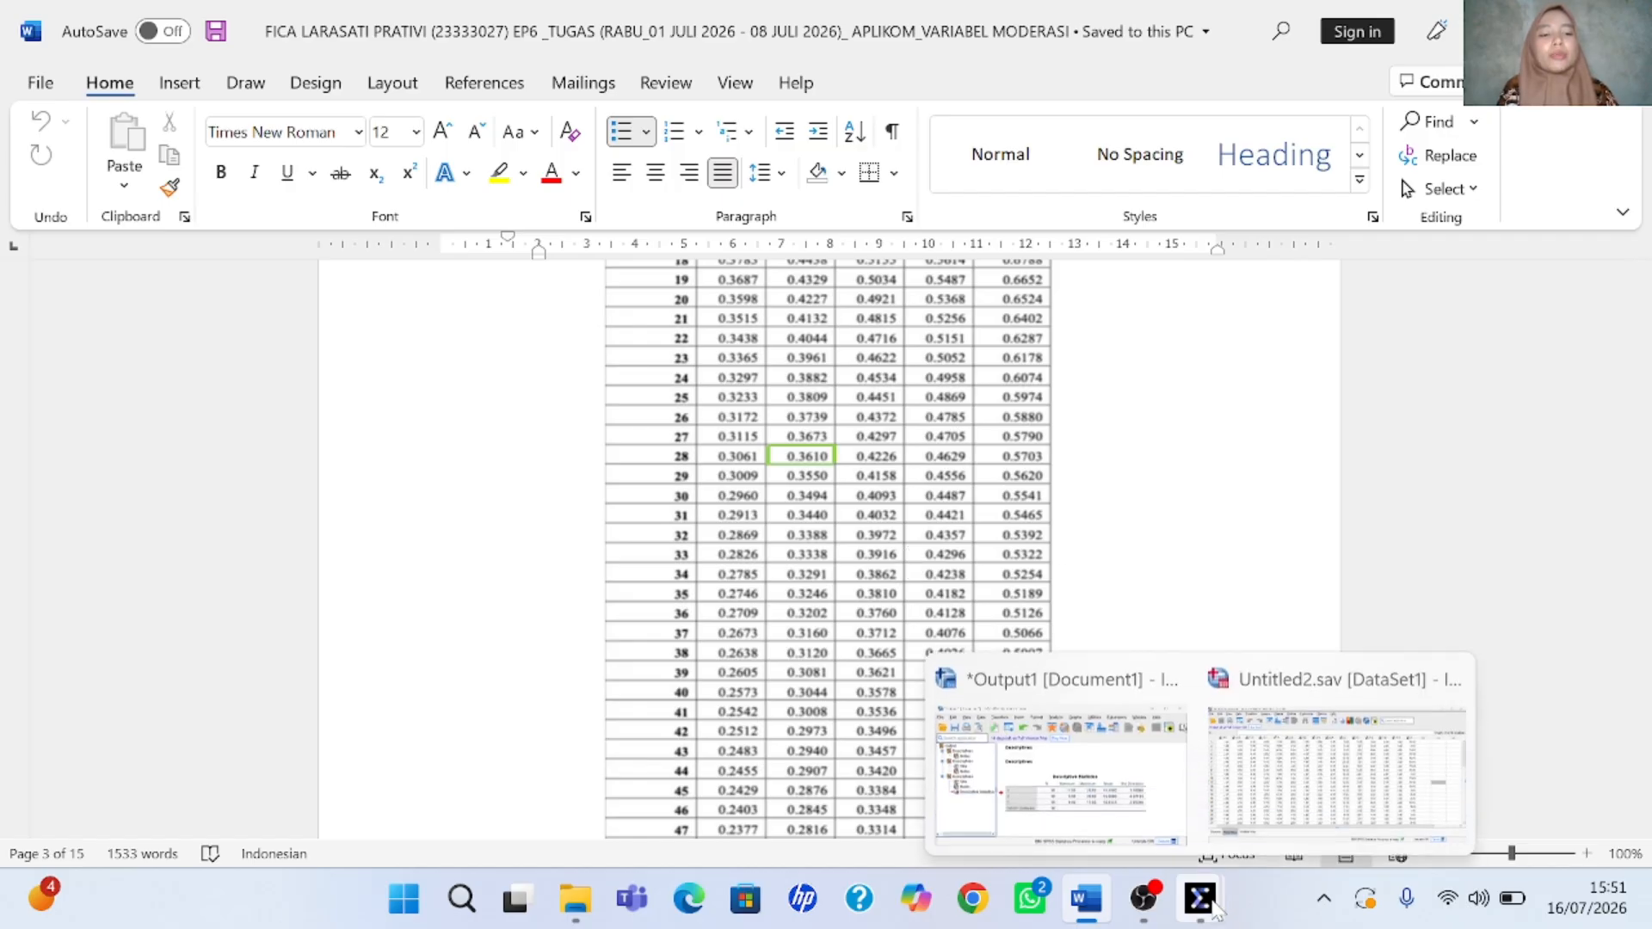
click(1271, 826)
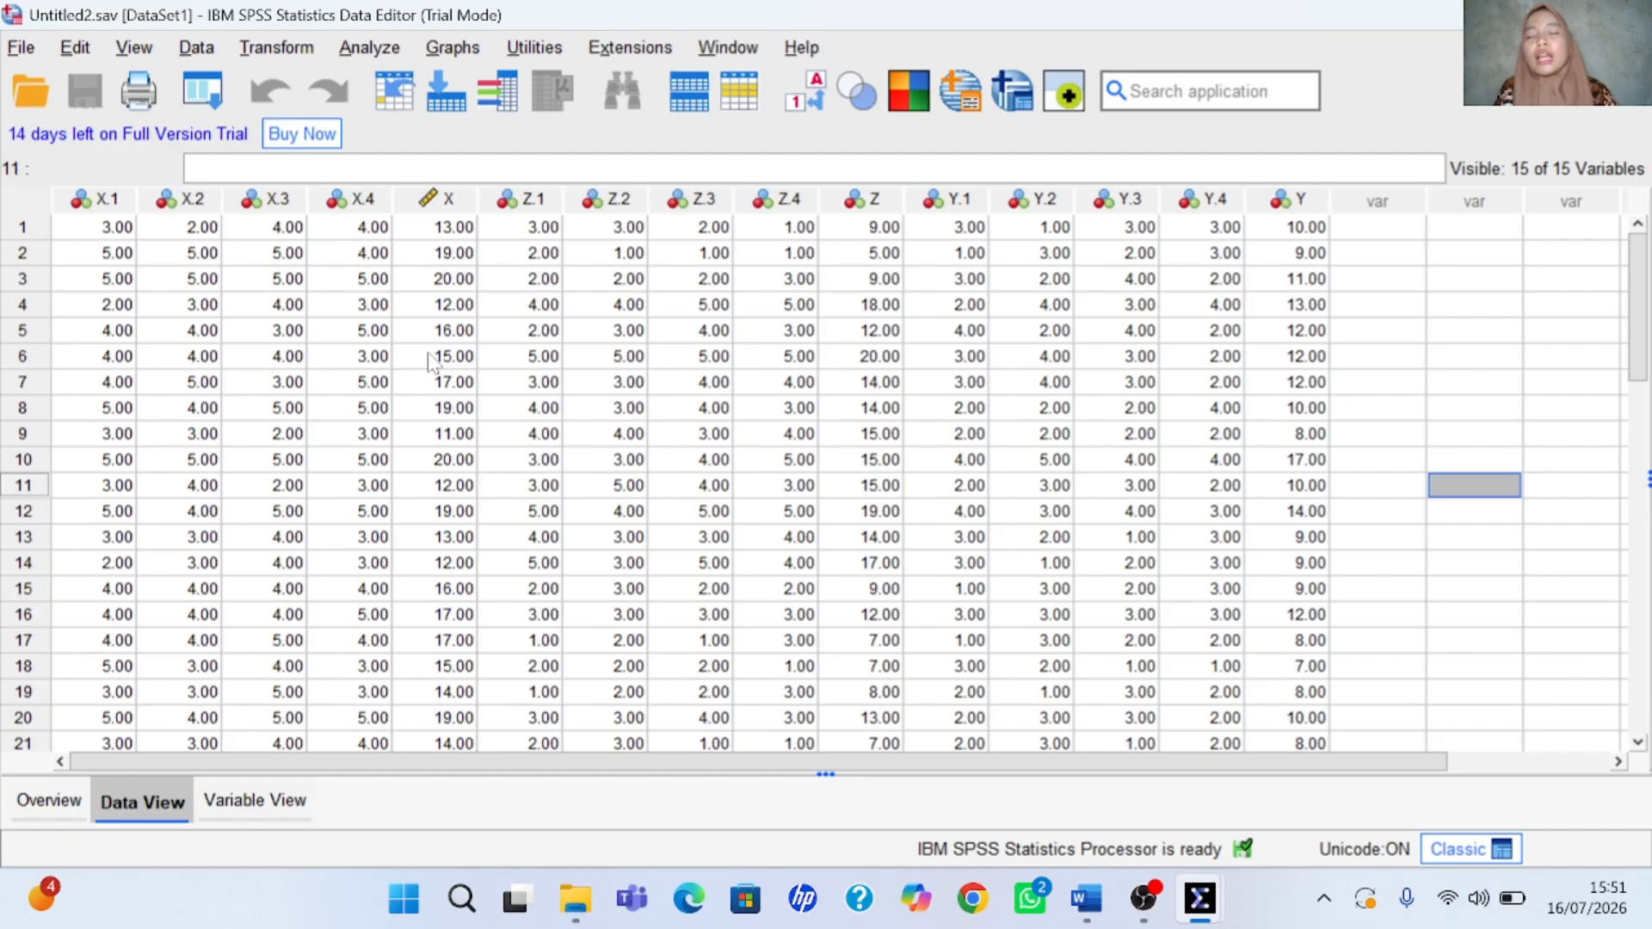
click(364, 47)
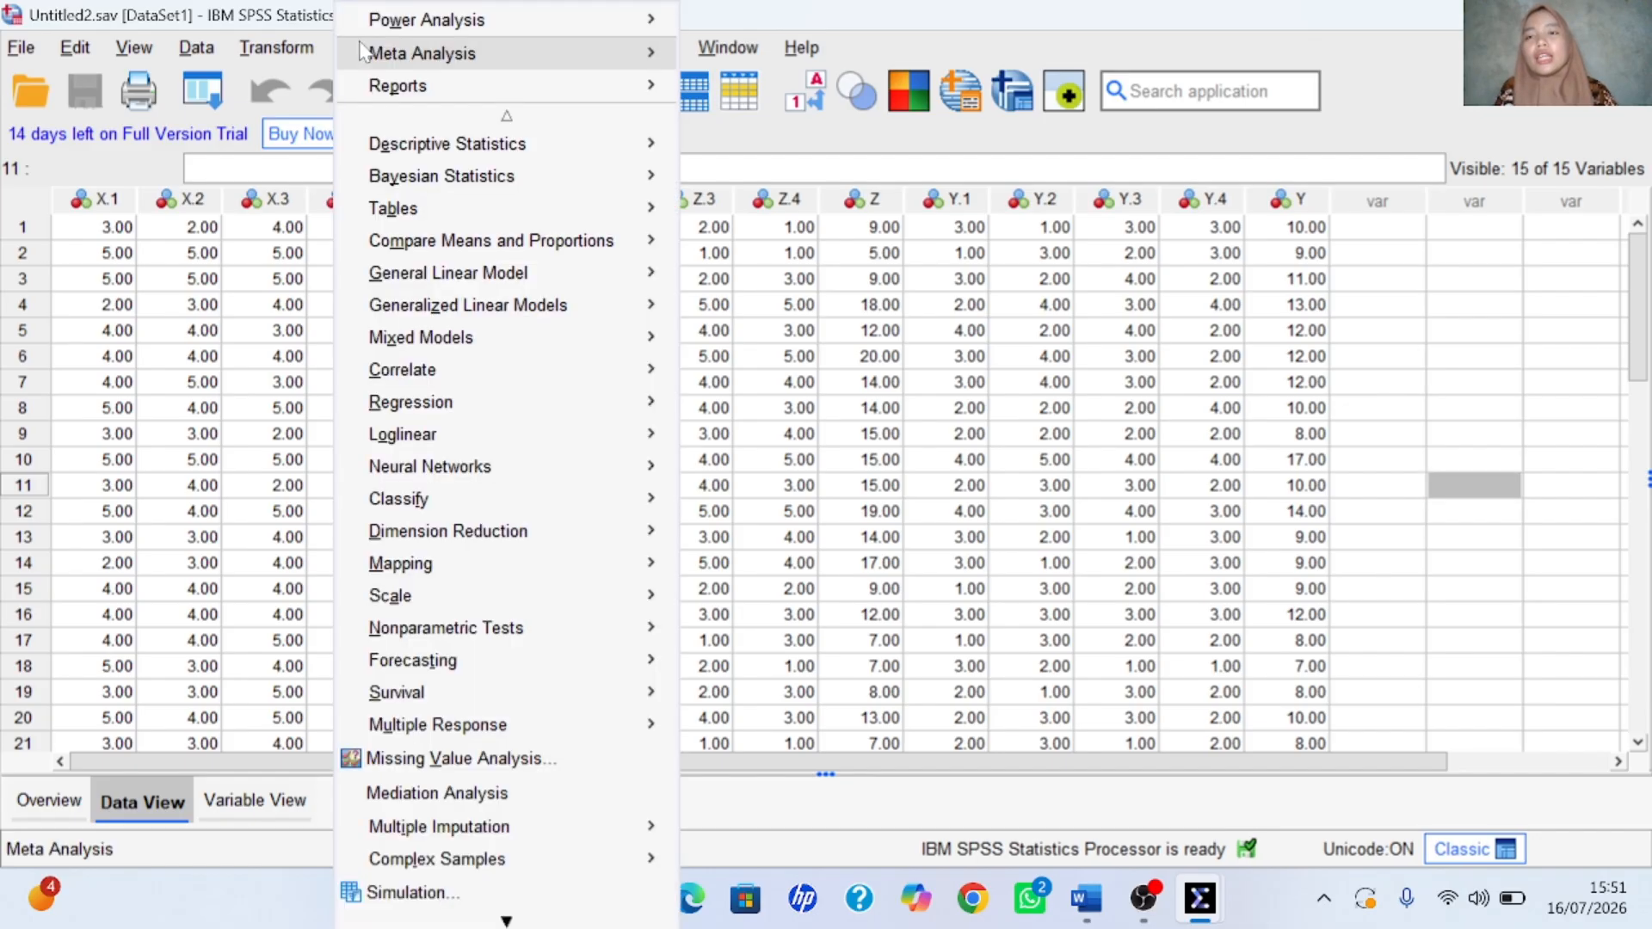
mouse_move(483, 372)
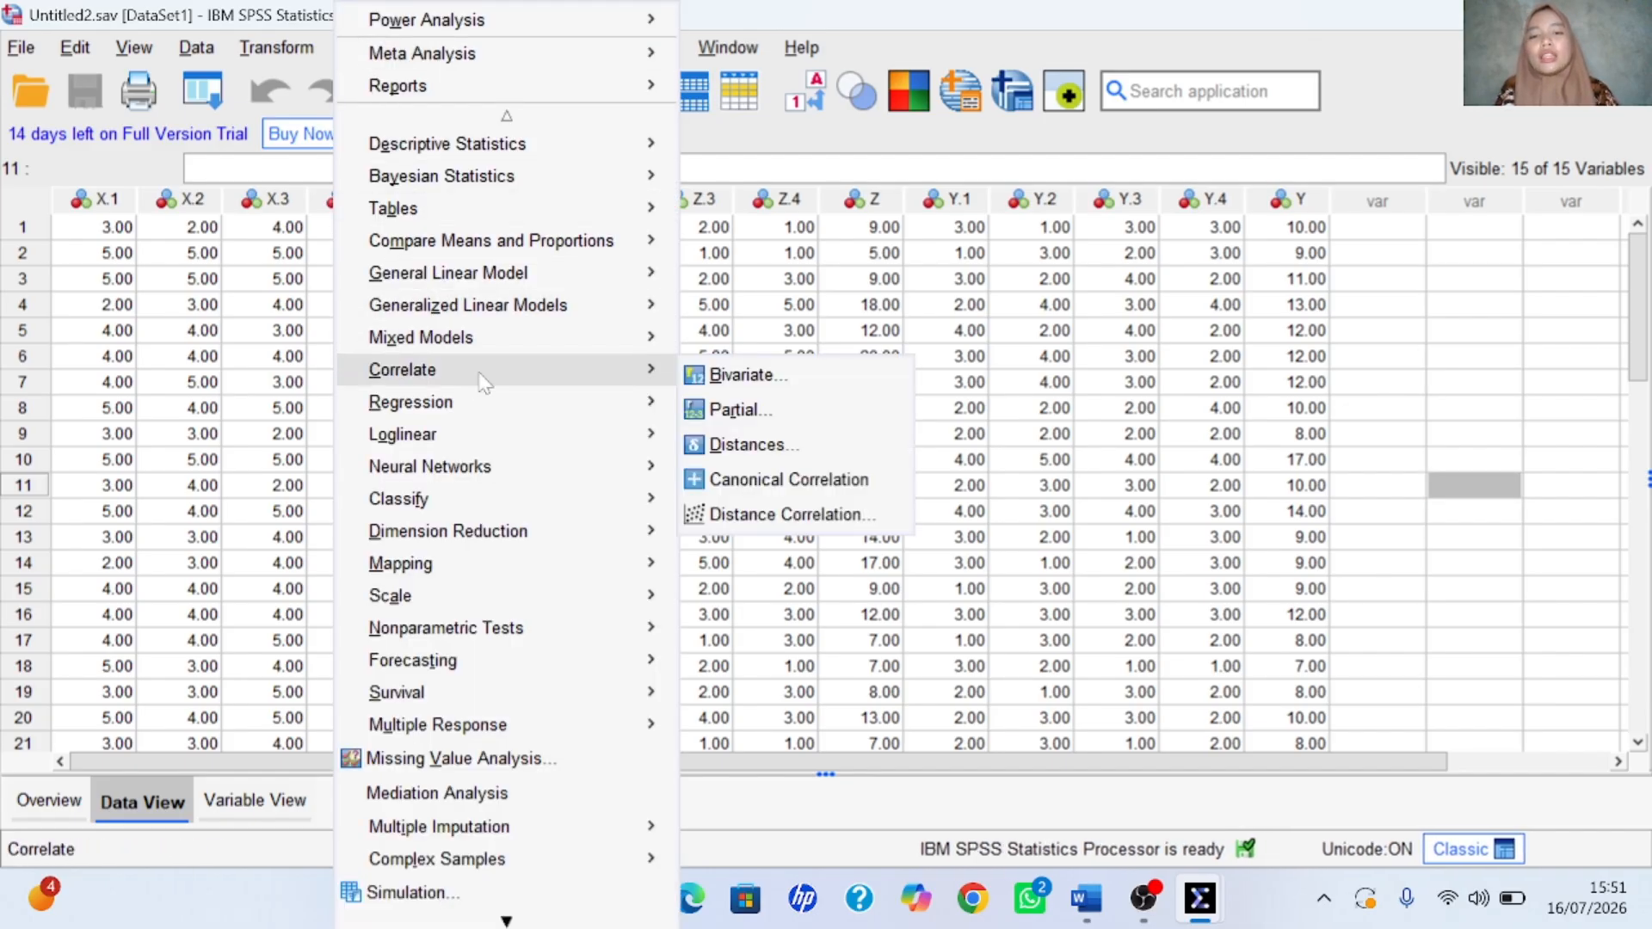
click(727, 379)
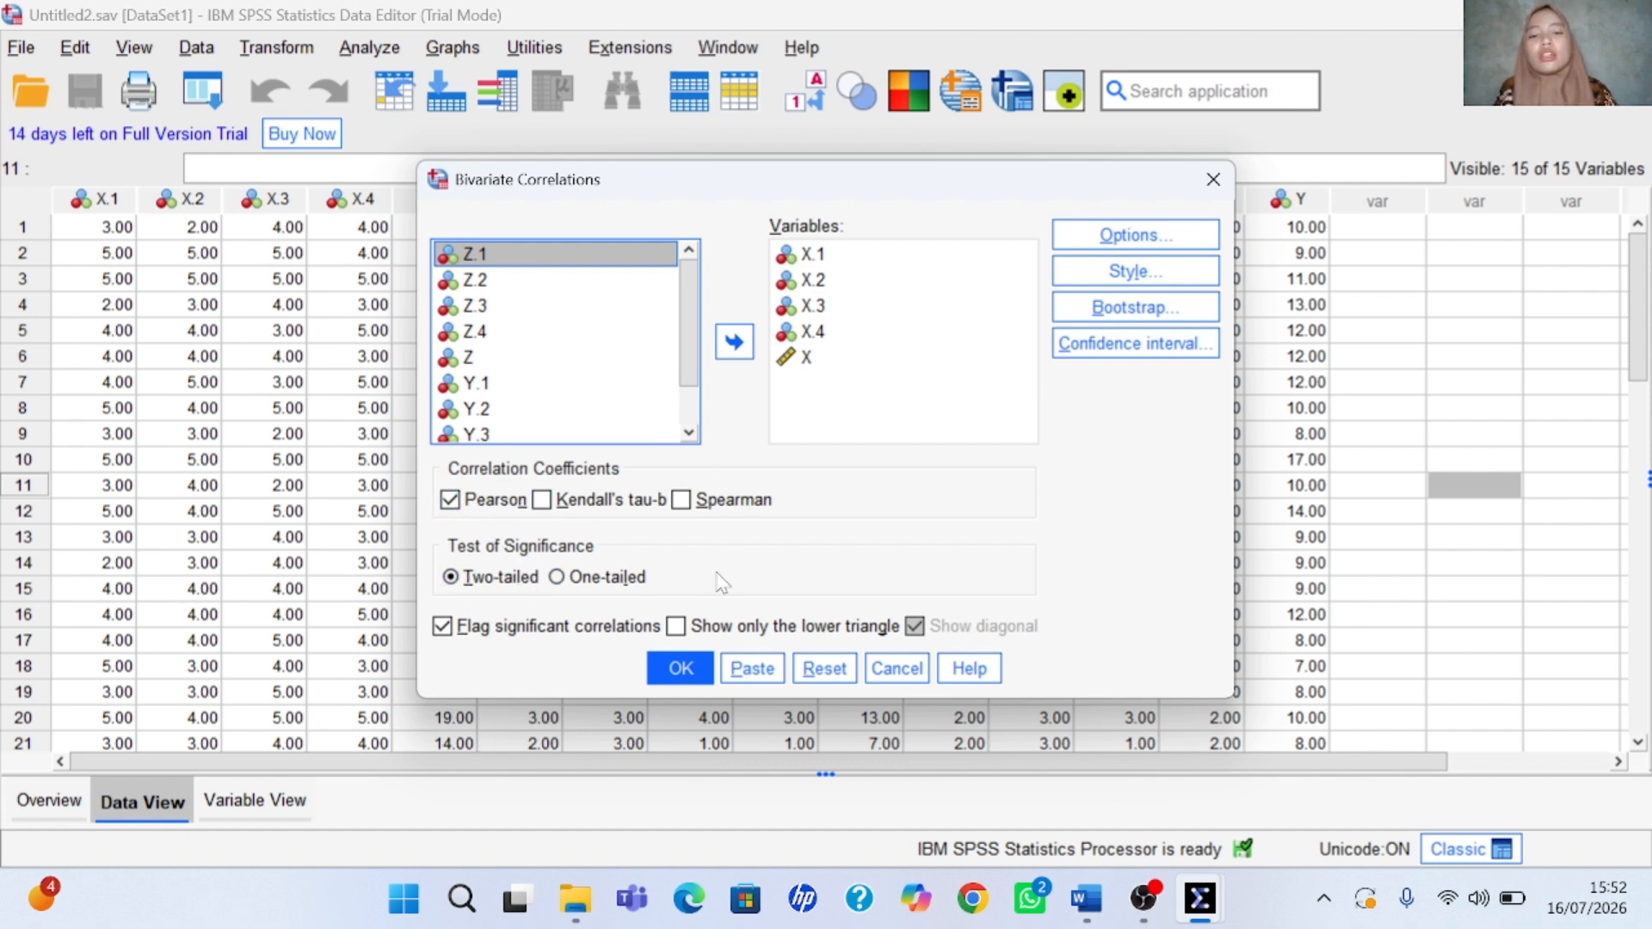
click(692, 679)
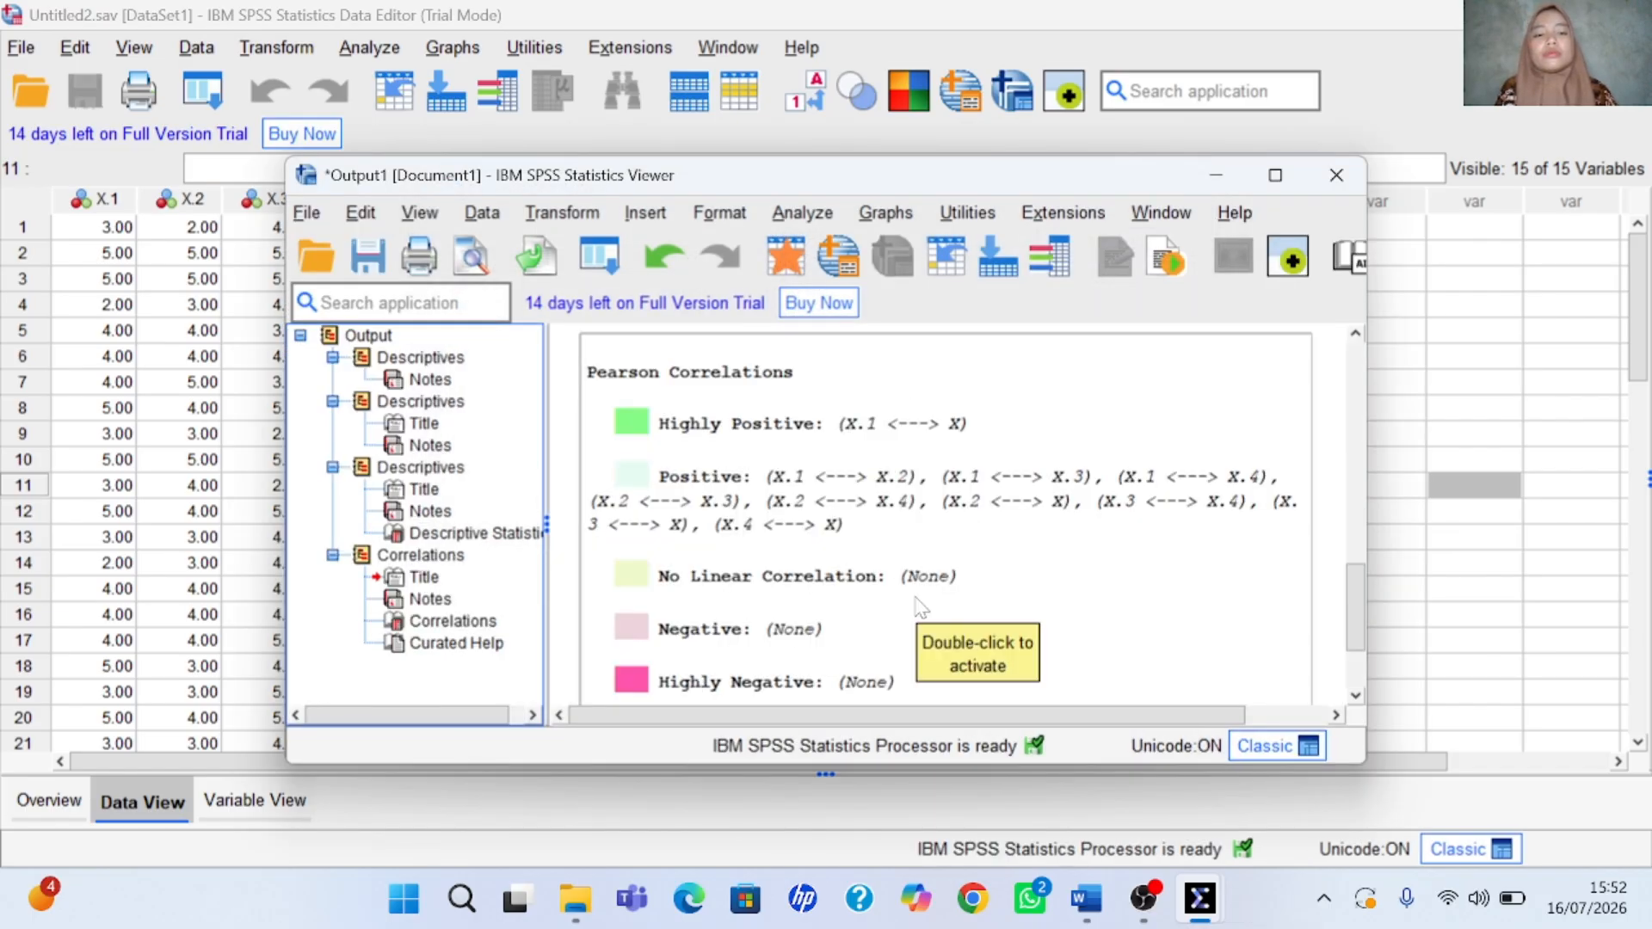
Examine the Pearson correlation matrix of X.1 to X.4 and X in the output
scroll(918, 606, up, 5)
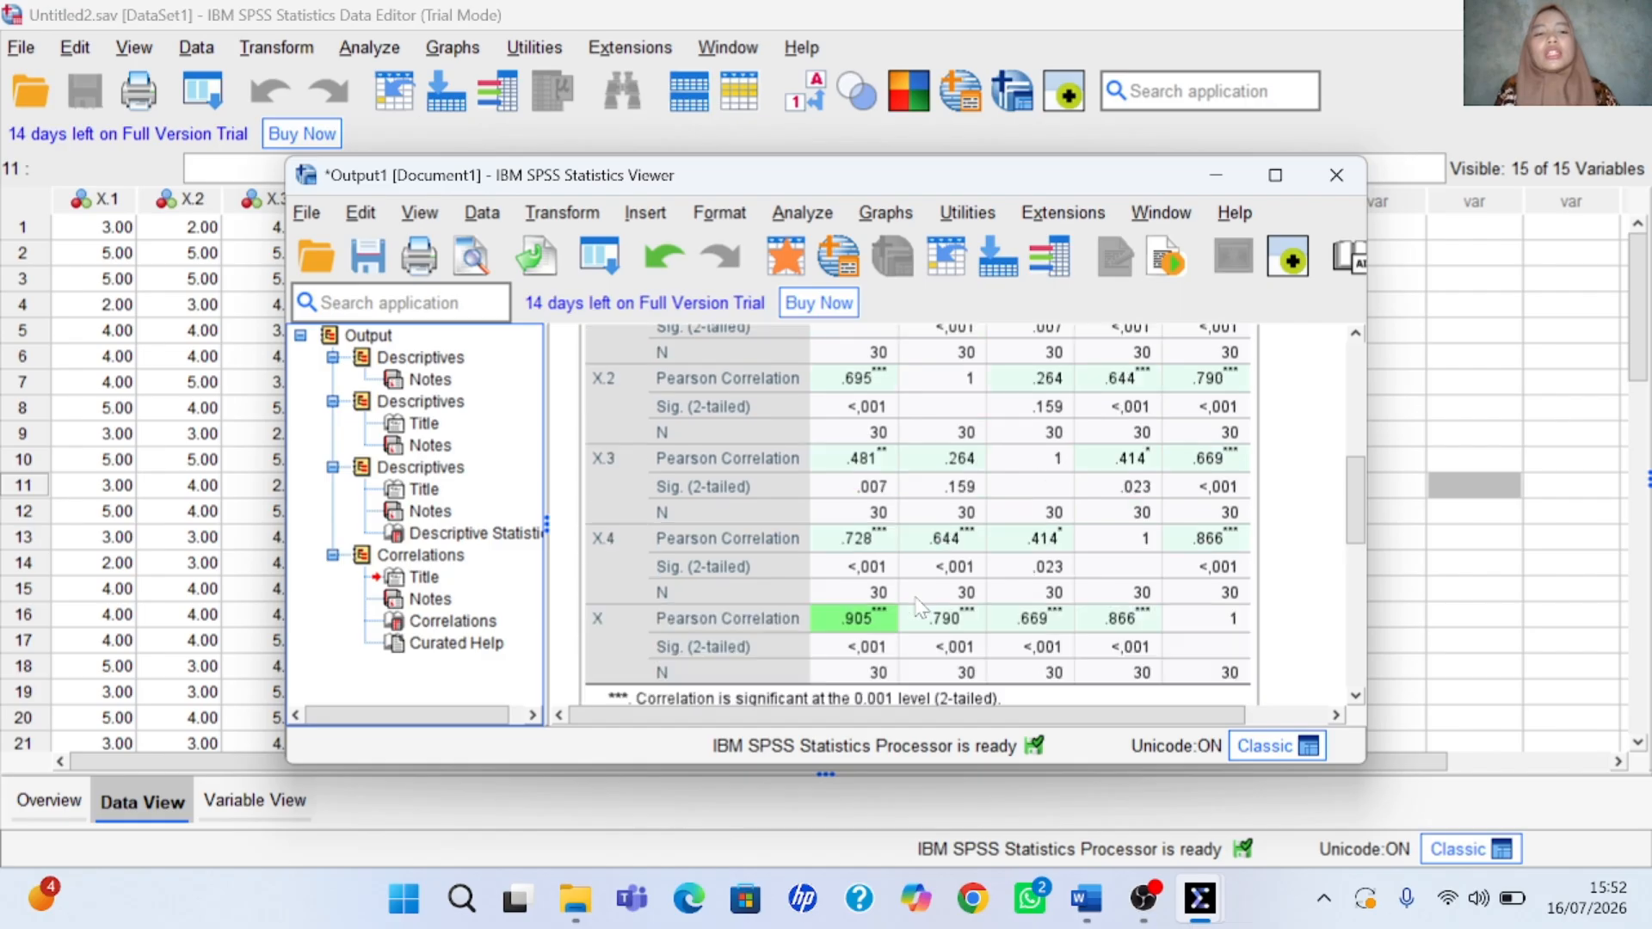
scroll(918, 606, up, 3)
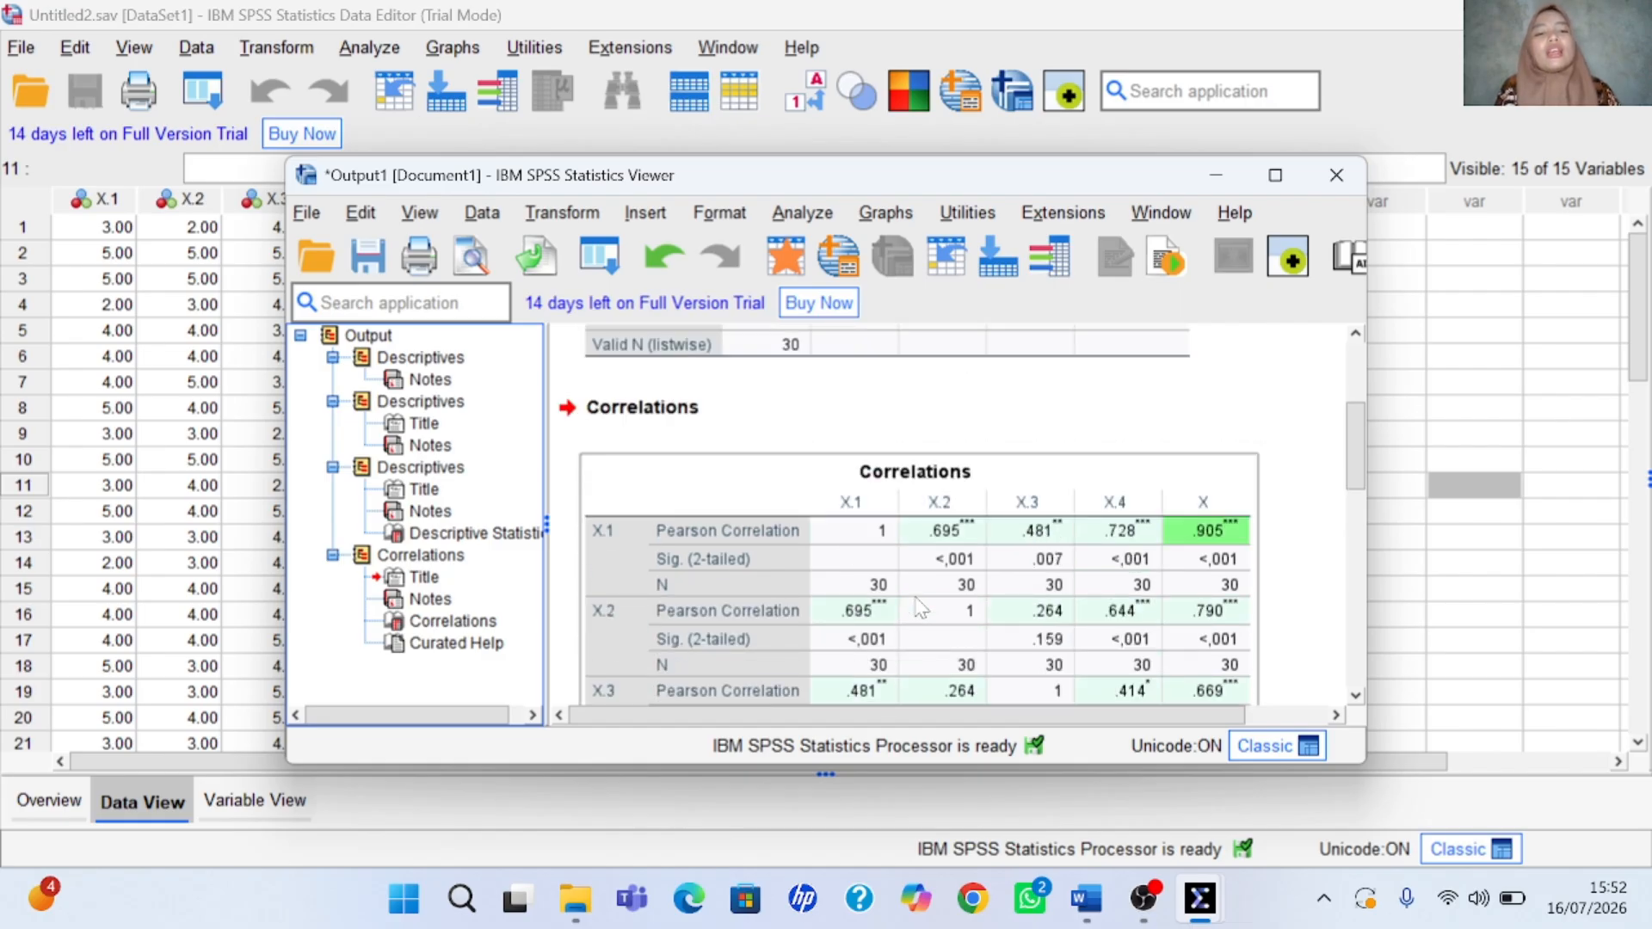
scroll(918, 607, down, 2)
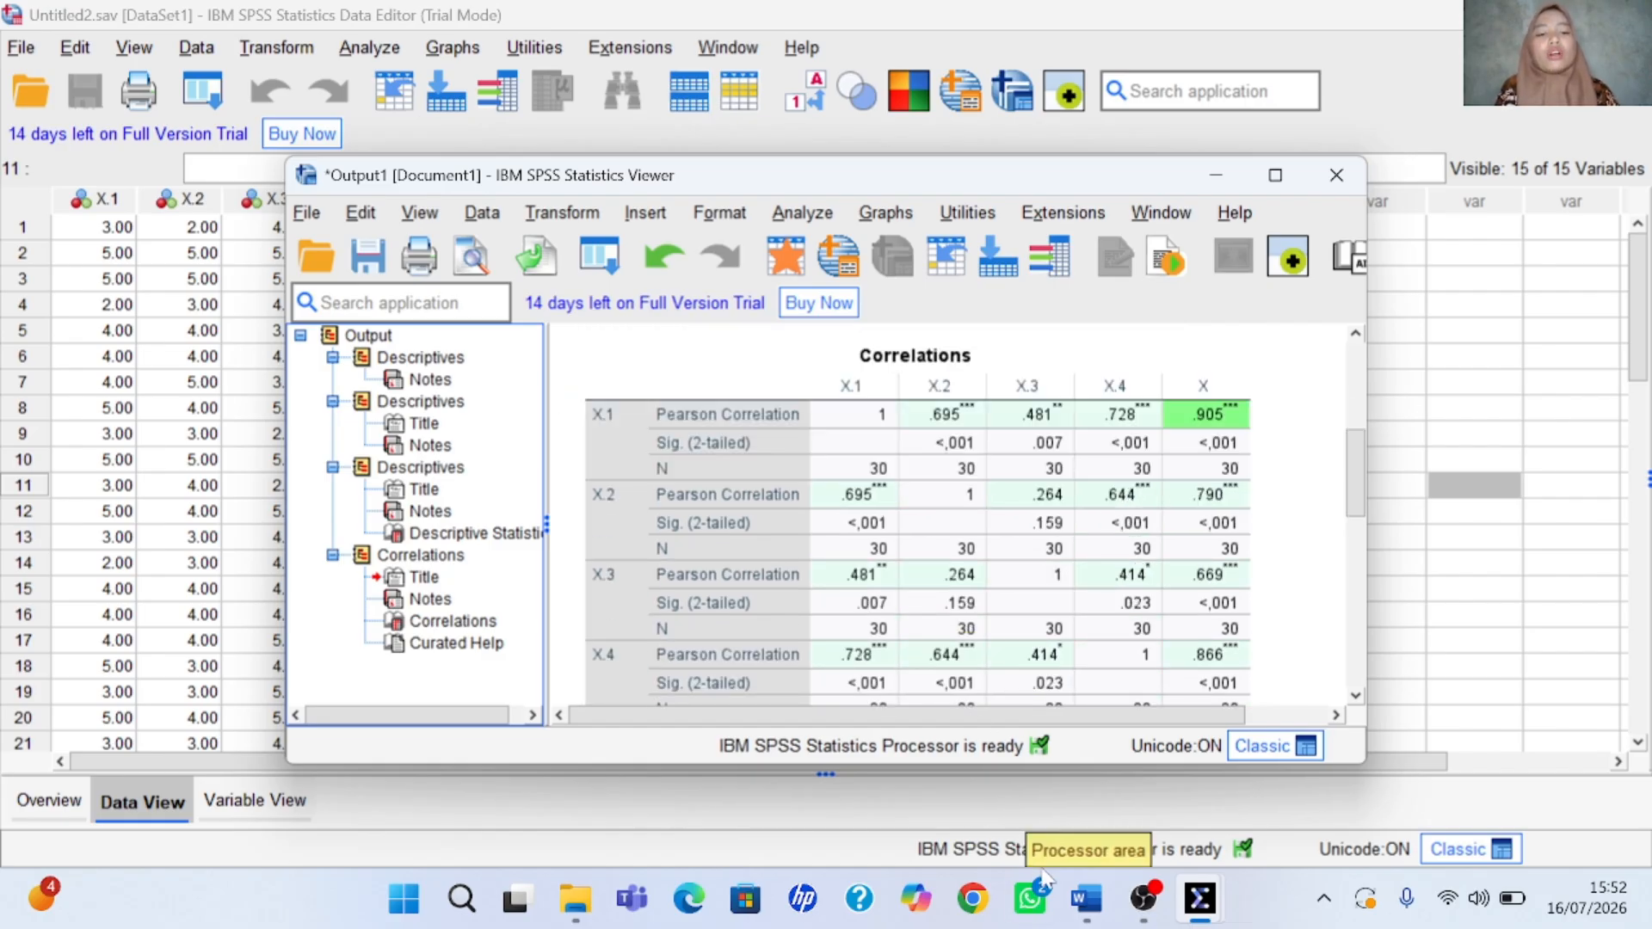
Switch to the Word report and review the validity test criteria, the variable X correlation table and its interpretation tables
click(1087, 898)
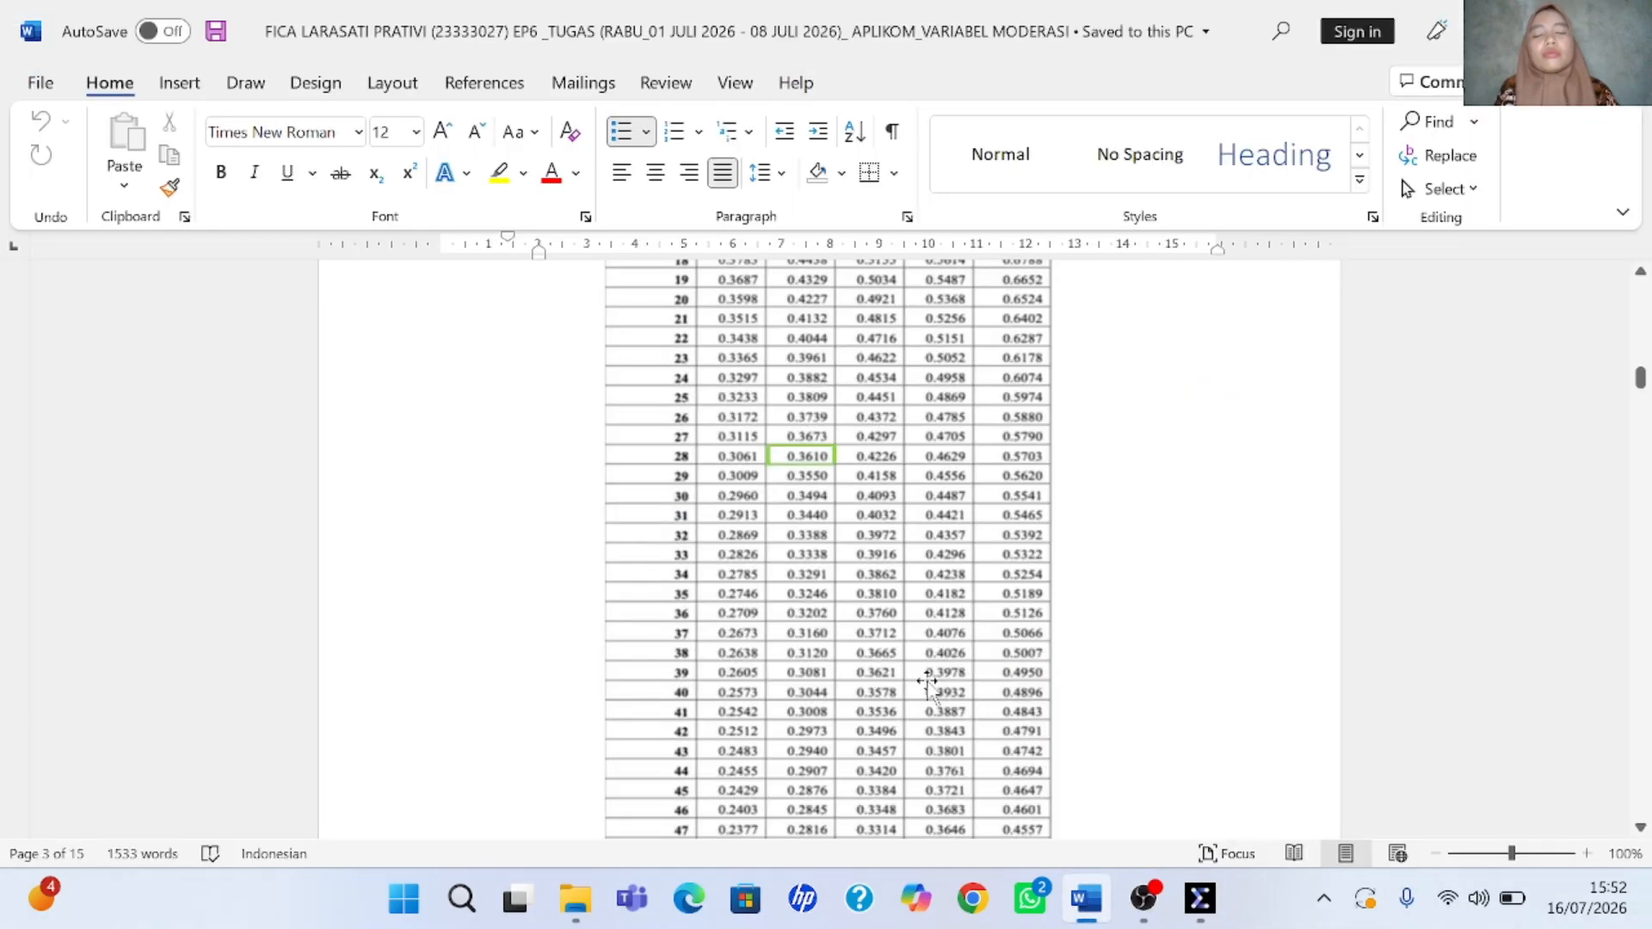
scroll(828, 551, down, 9)
scroll(925, 689, down, 5)
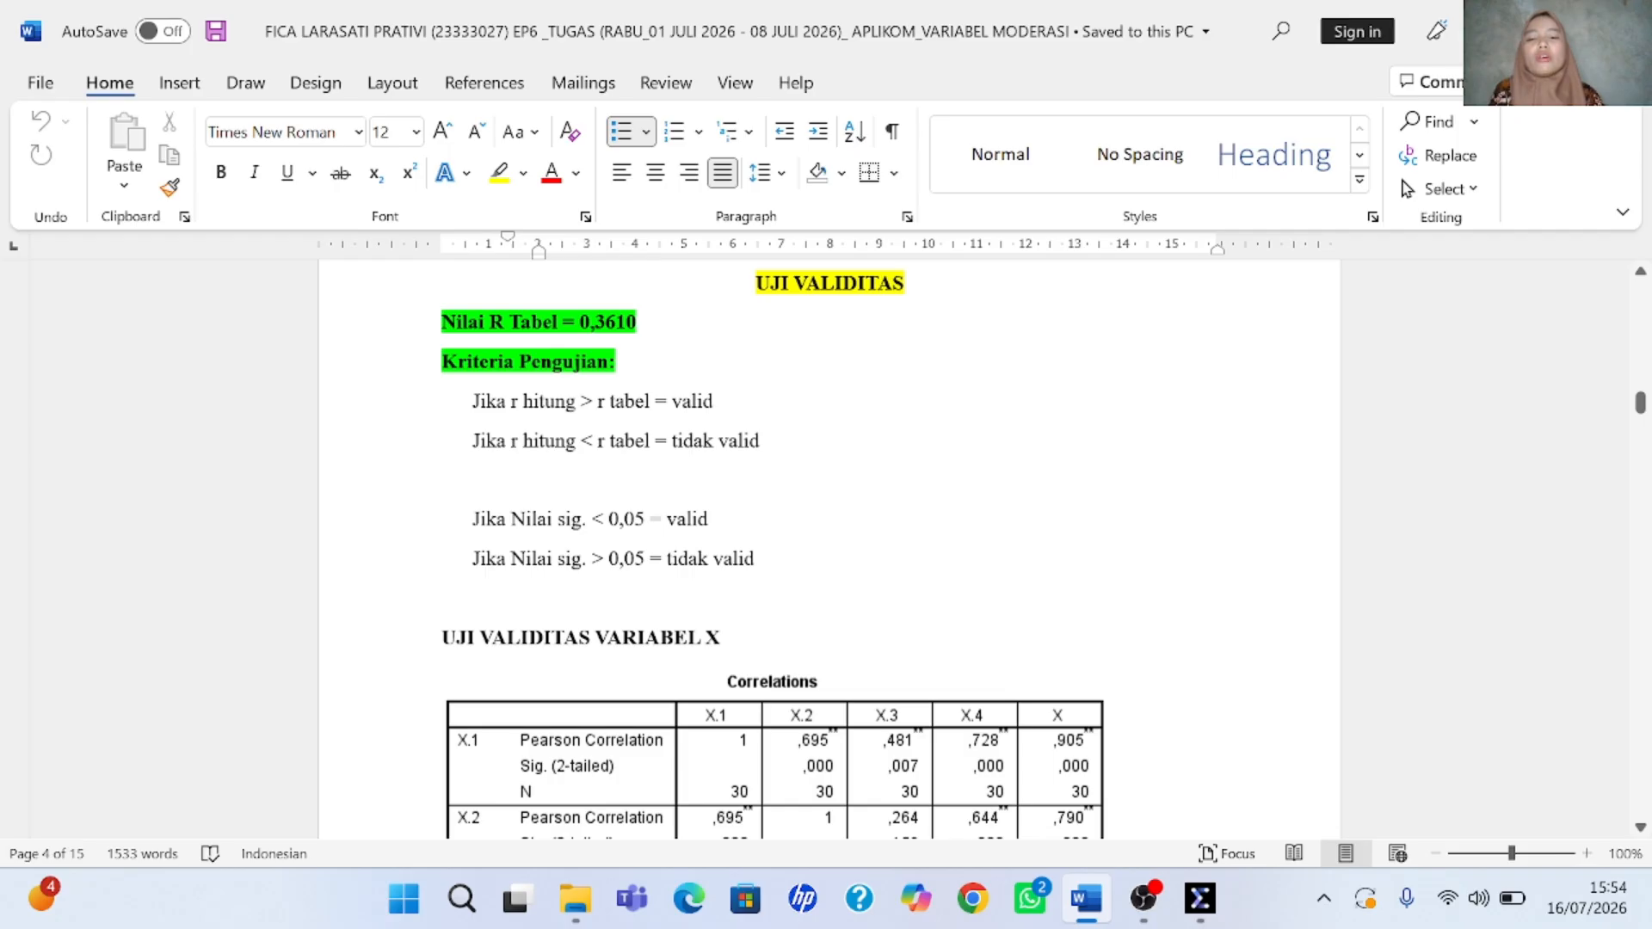
scroll(646, 585, down, 5)
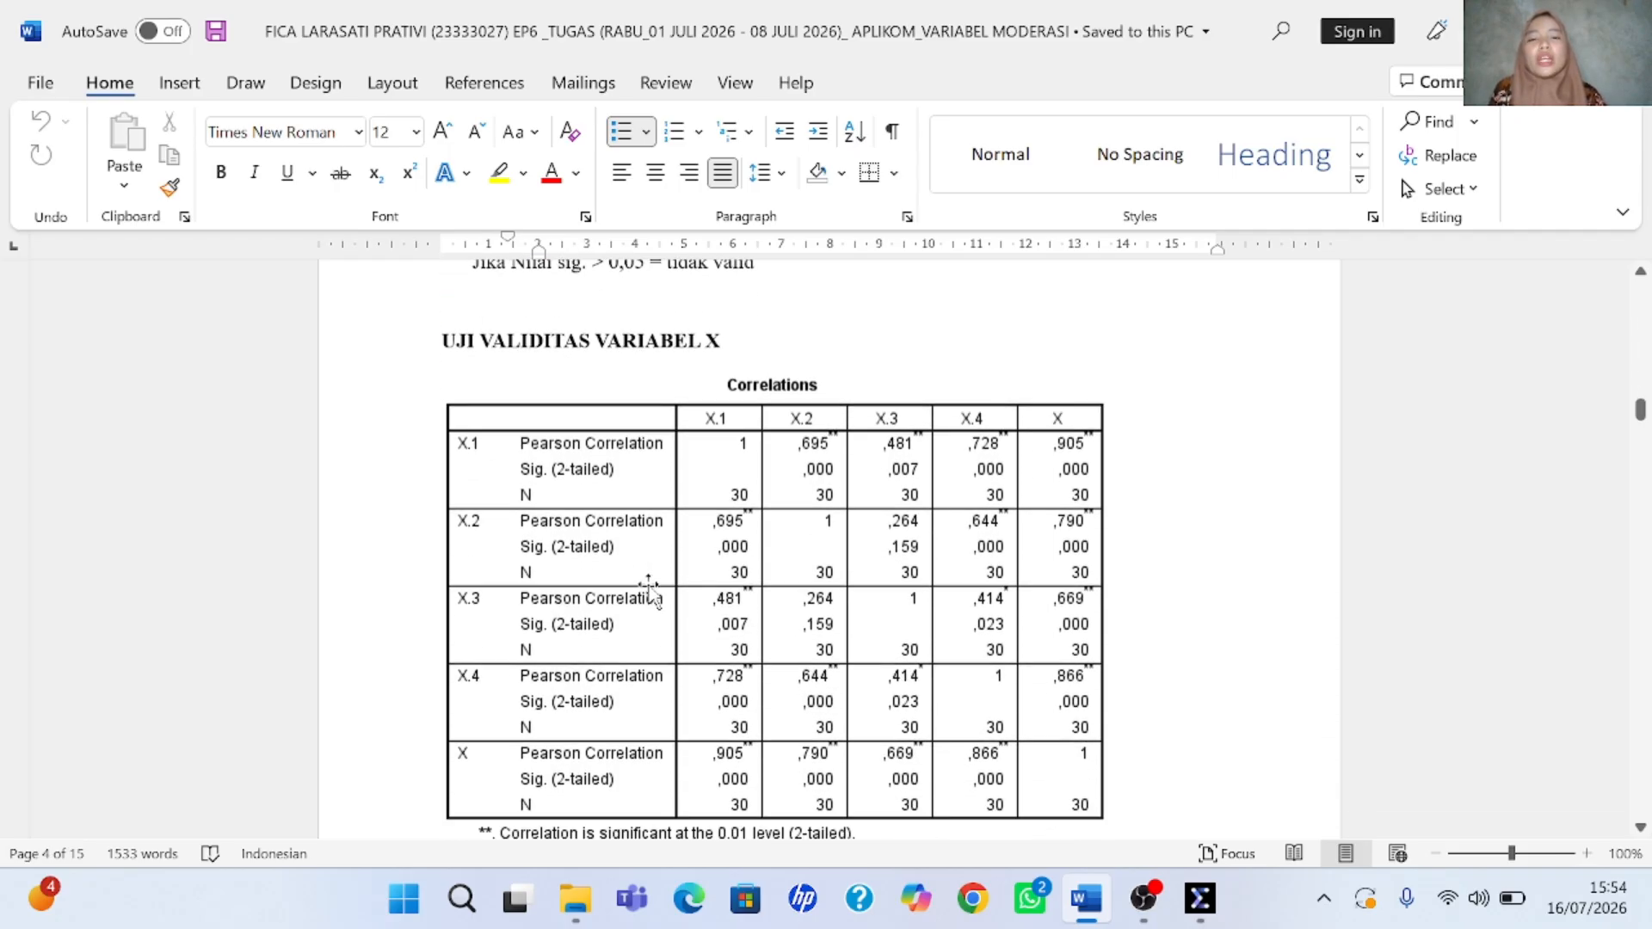
scroll(649, 592, down, 5)
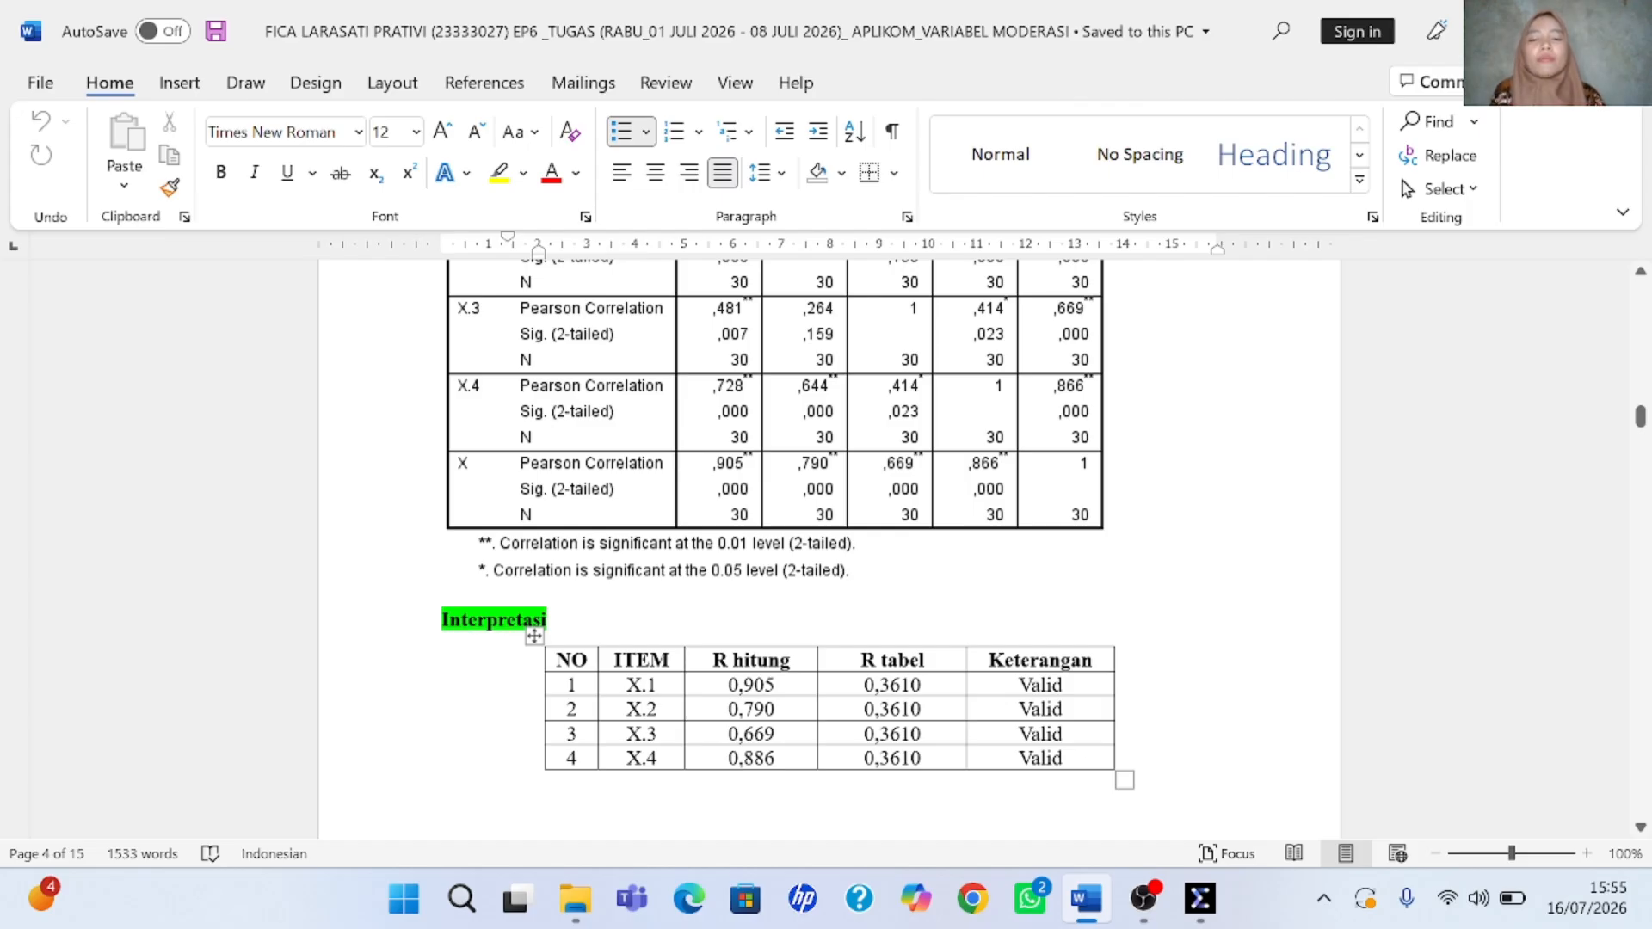
scroll(1038, 777, down, 3)
scroll(1038, 776, down, 3)
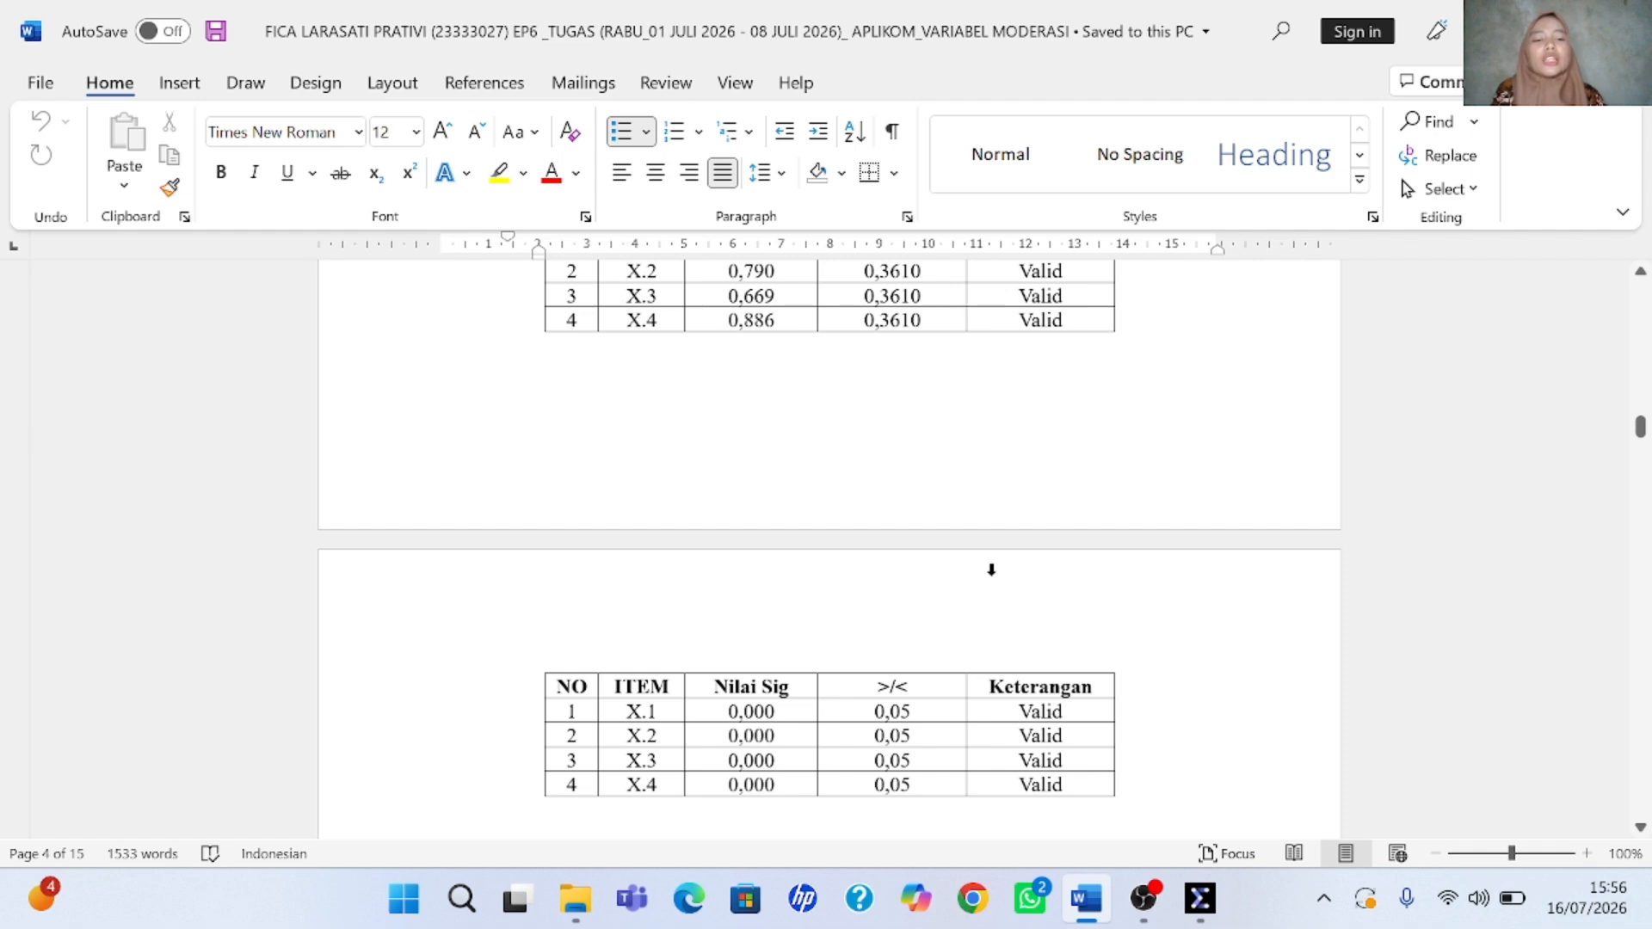
Switch to the SPSS dataset and clear X.1, X.2, X.3, X.4 and X from the Bivariate Correlations variable list
mouse_move(1200, 899)
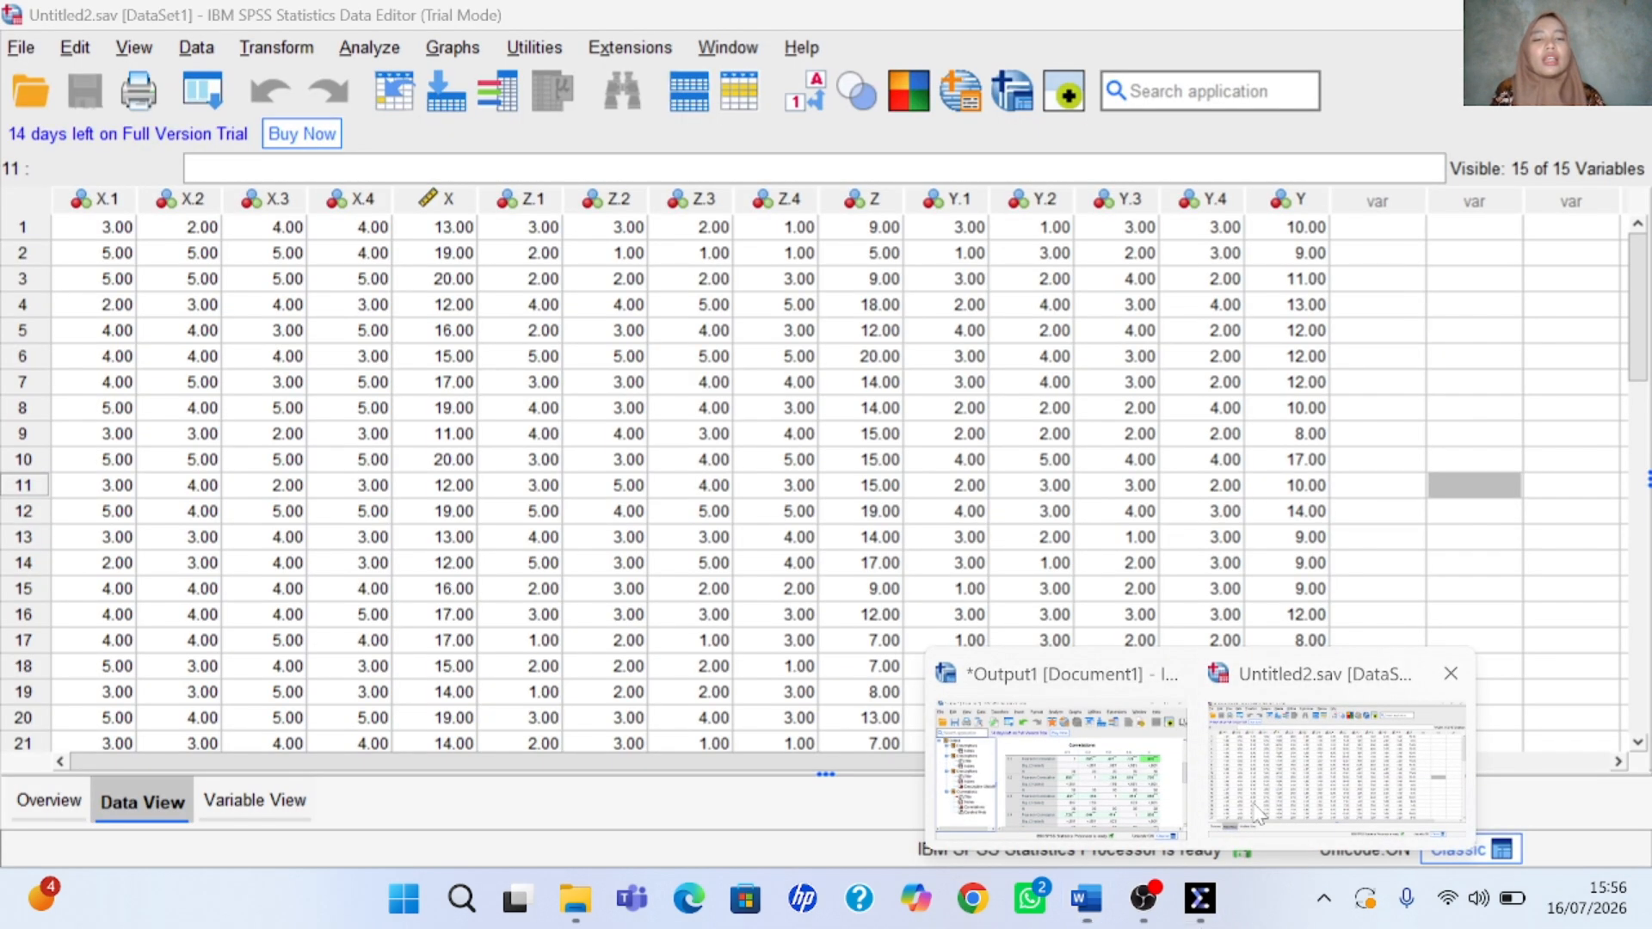
click(1338, 765)
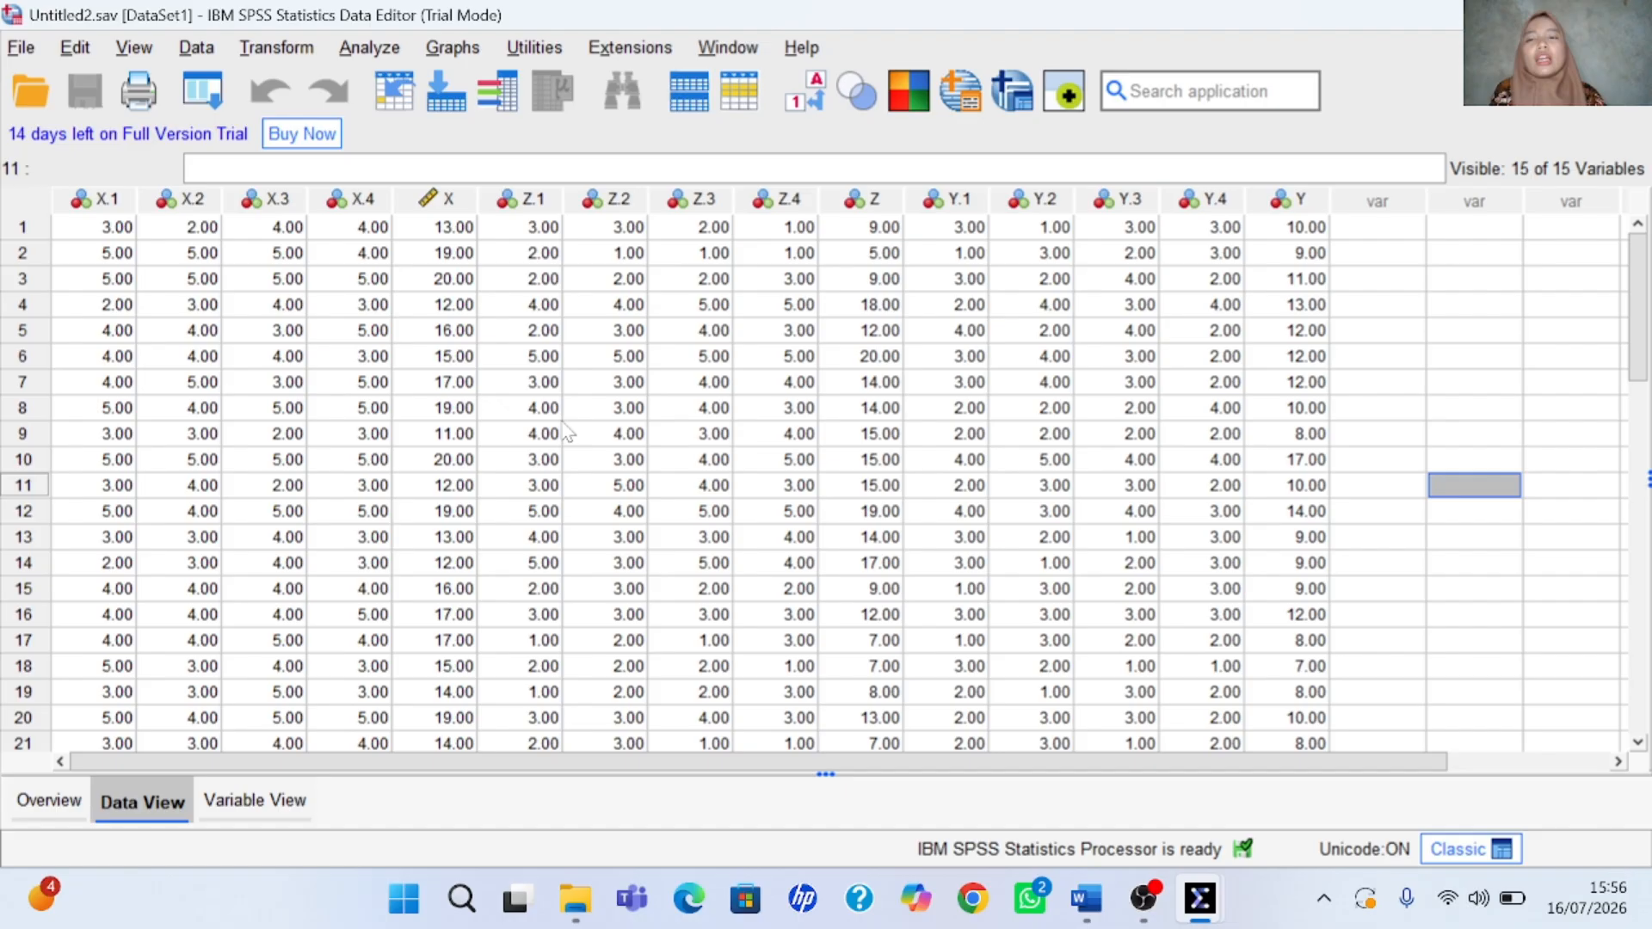
click(371, 48)
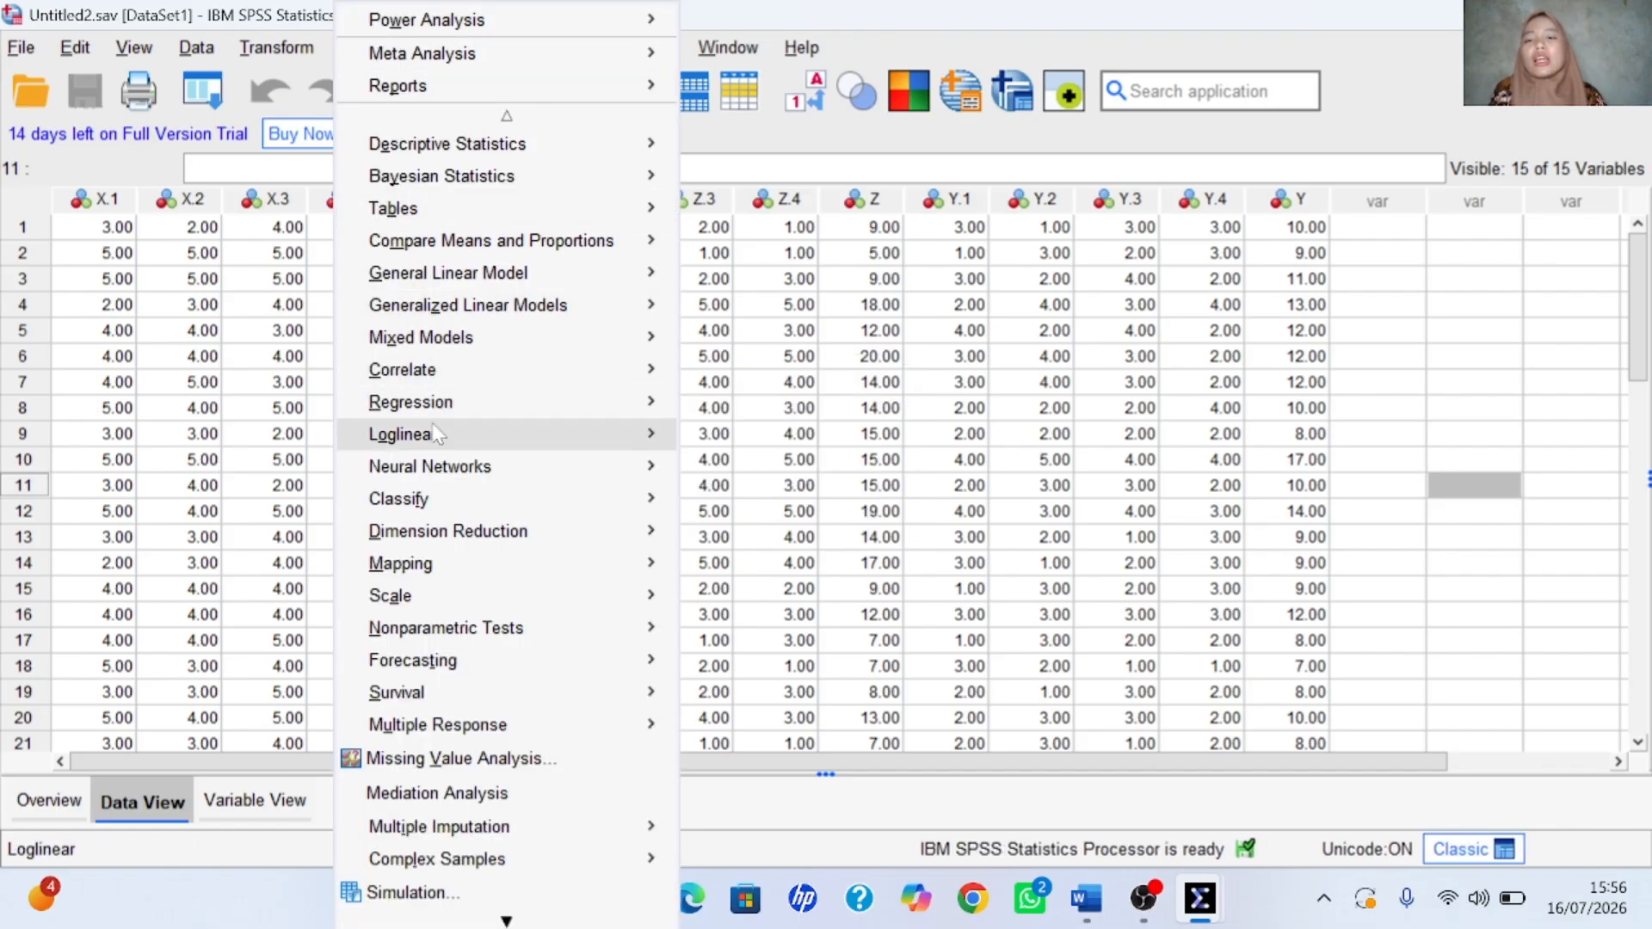
mouse_move(422, 377)
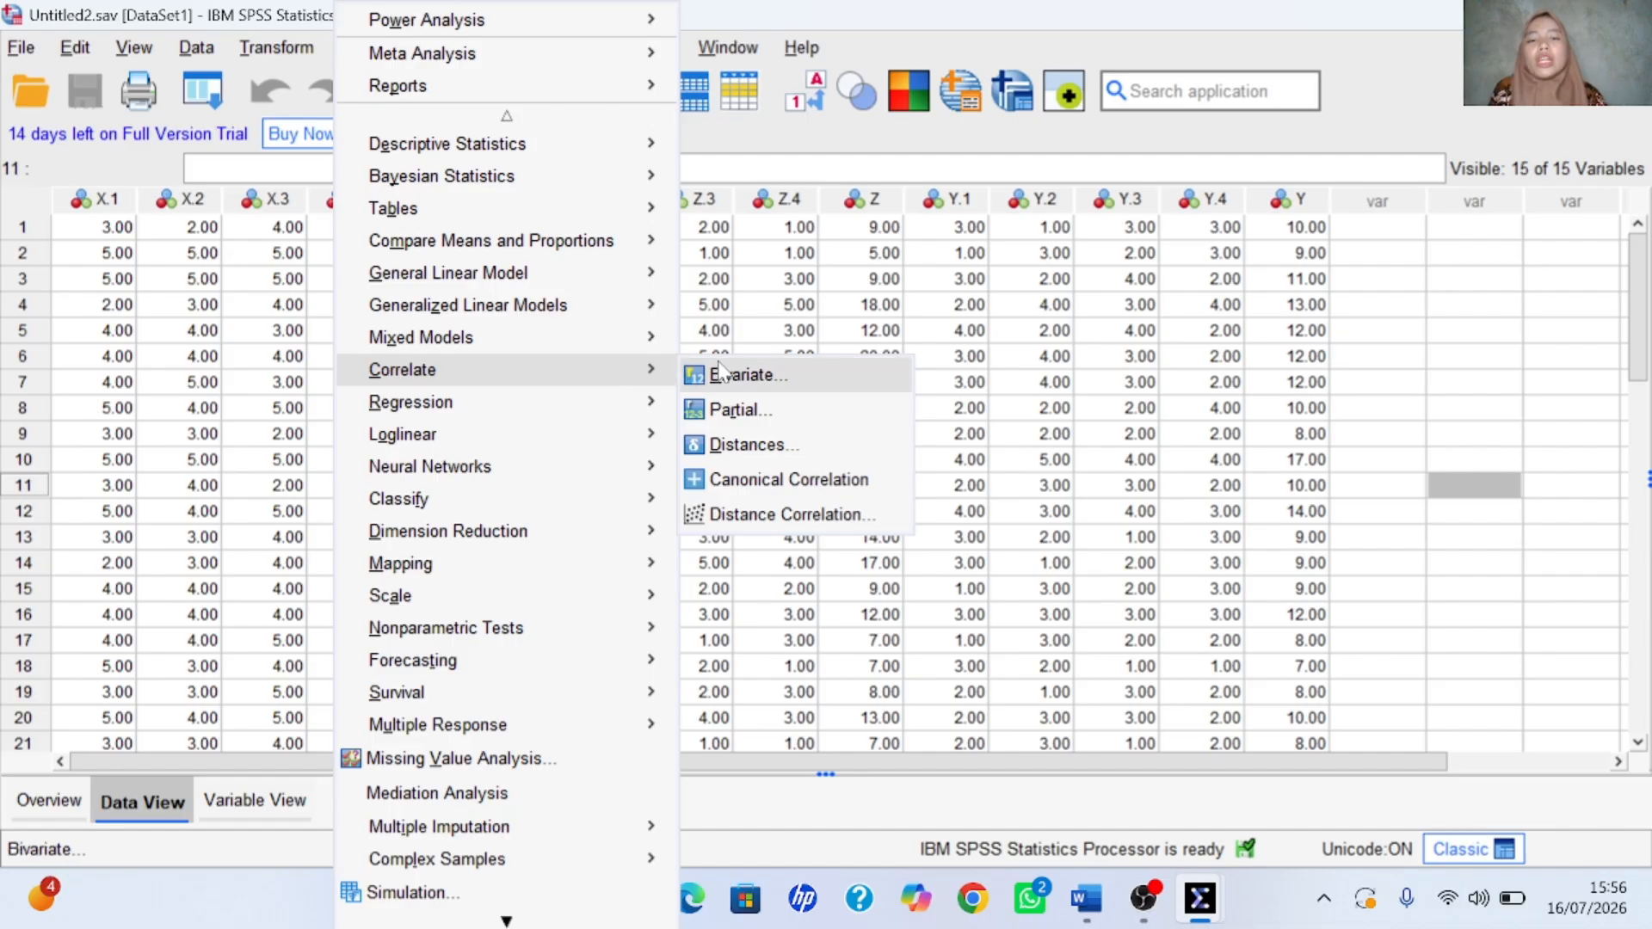
click(699, 376)
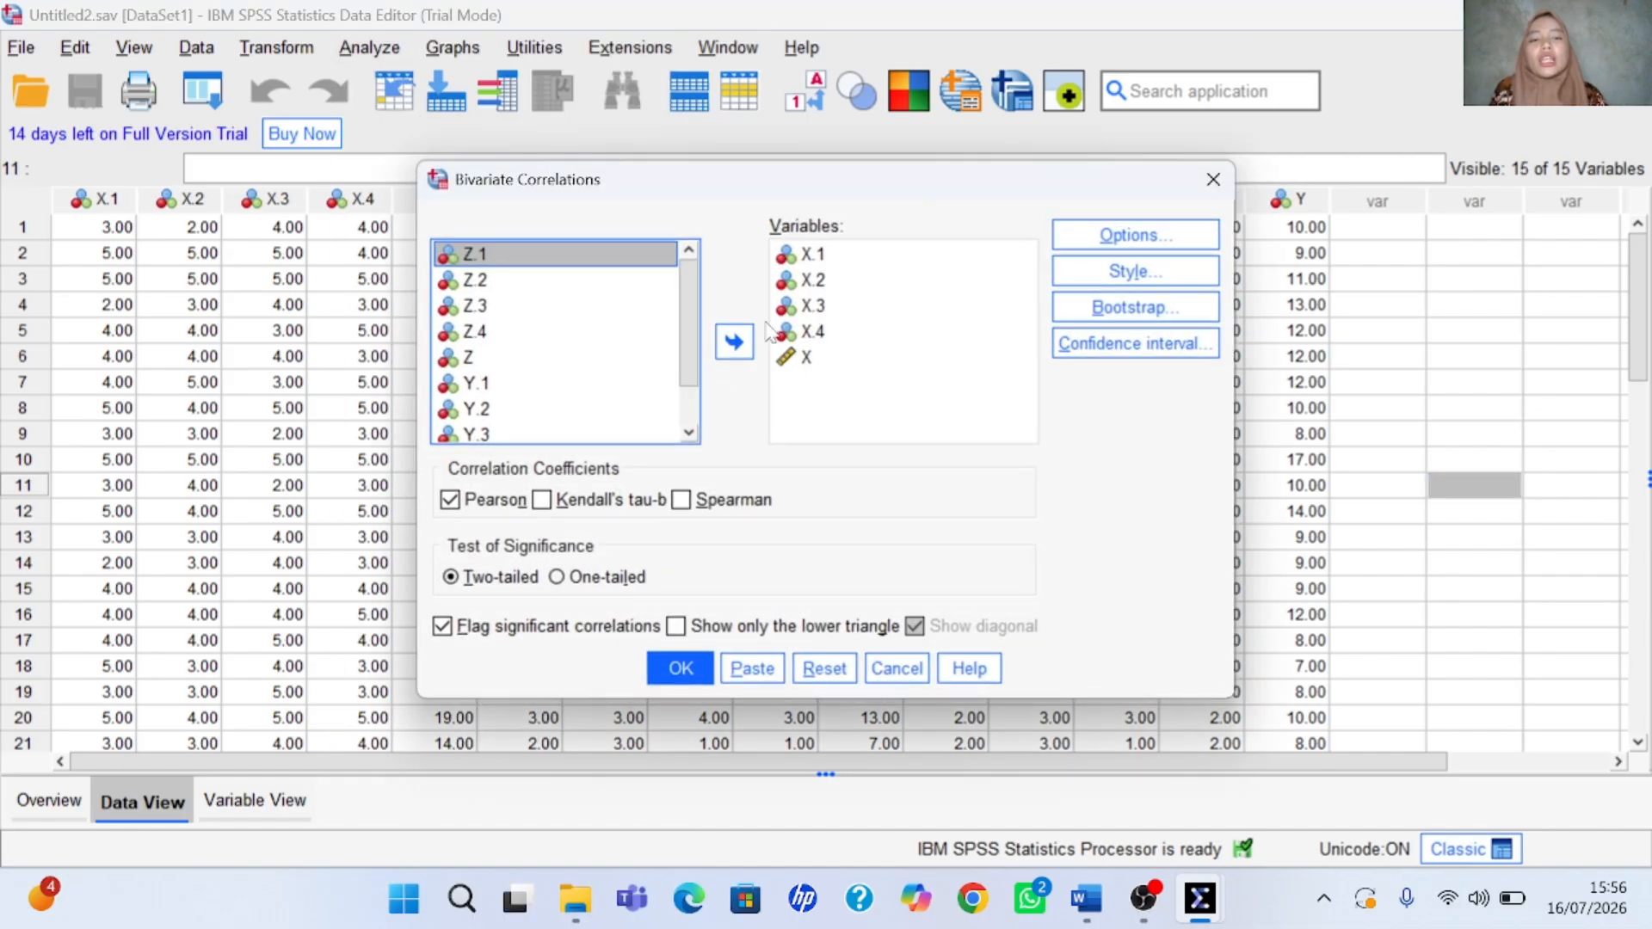
click(806, 256)
ctrl+click(804, 280)
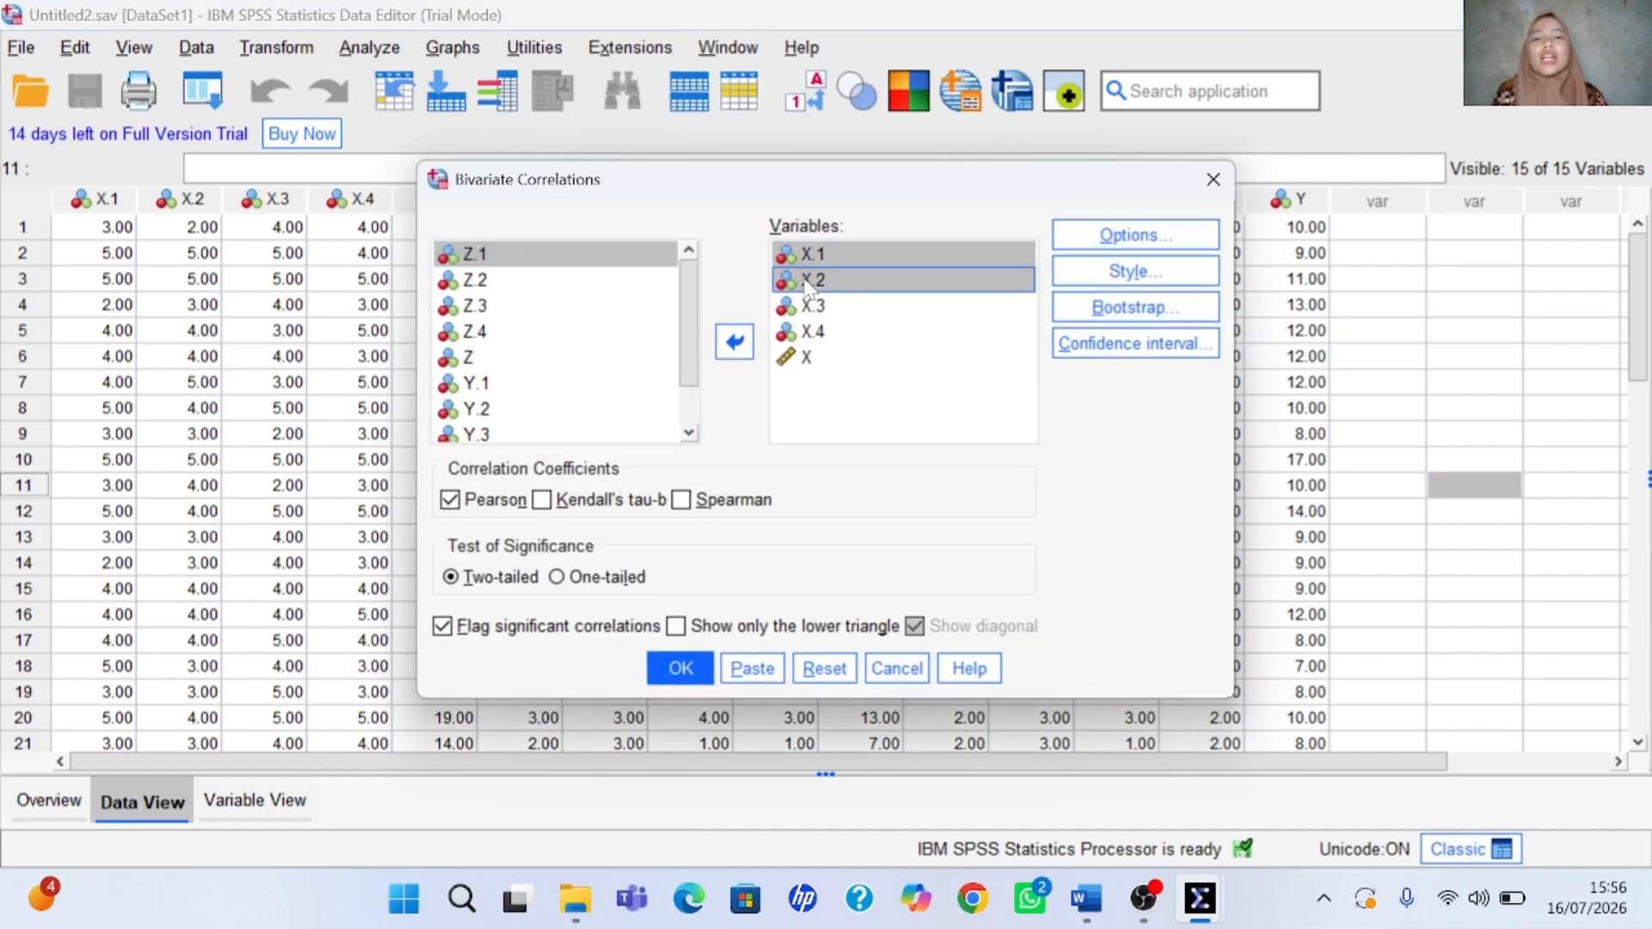
ctrl+click(805, 290)
ctrl+click(810, 281)
ctrl+click(815, 307)
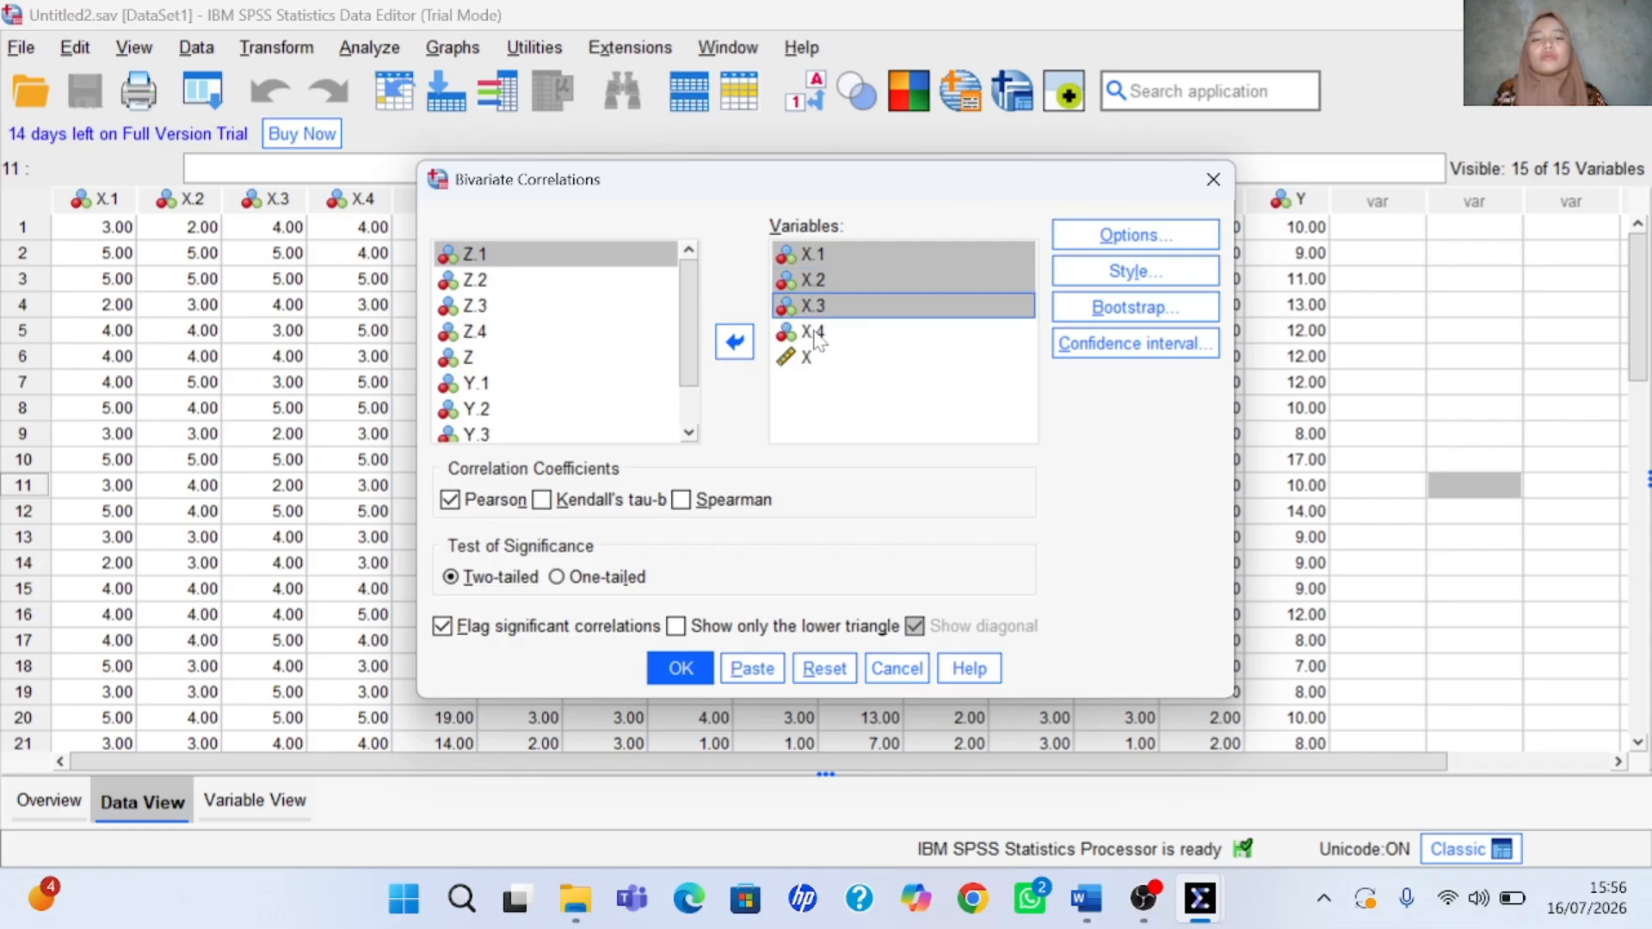
ctrl+click(815, 332)
ctrl+click(817, 359)
click(735, 341)
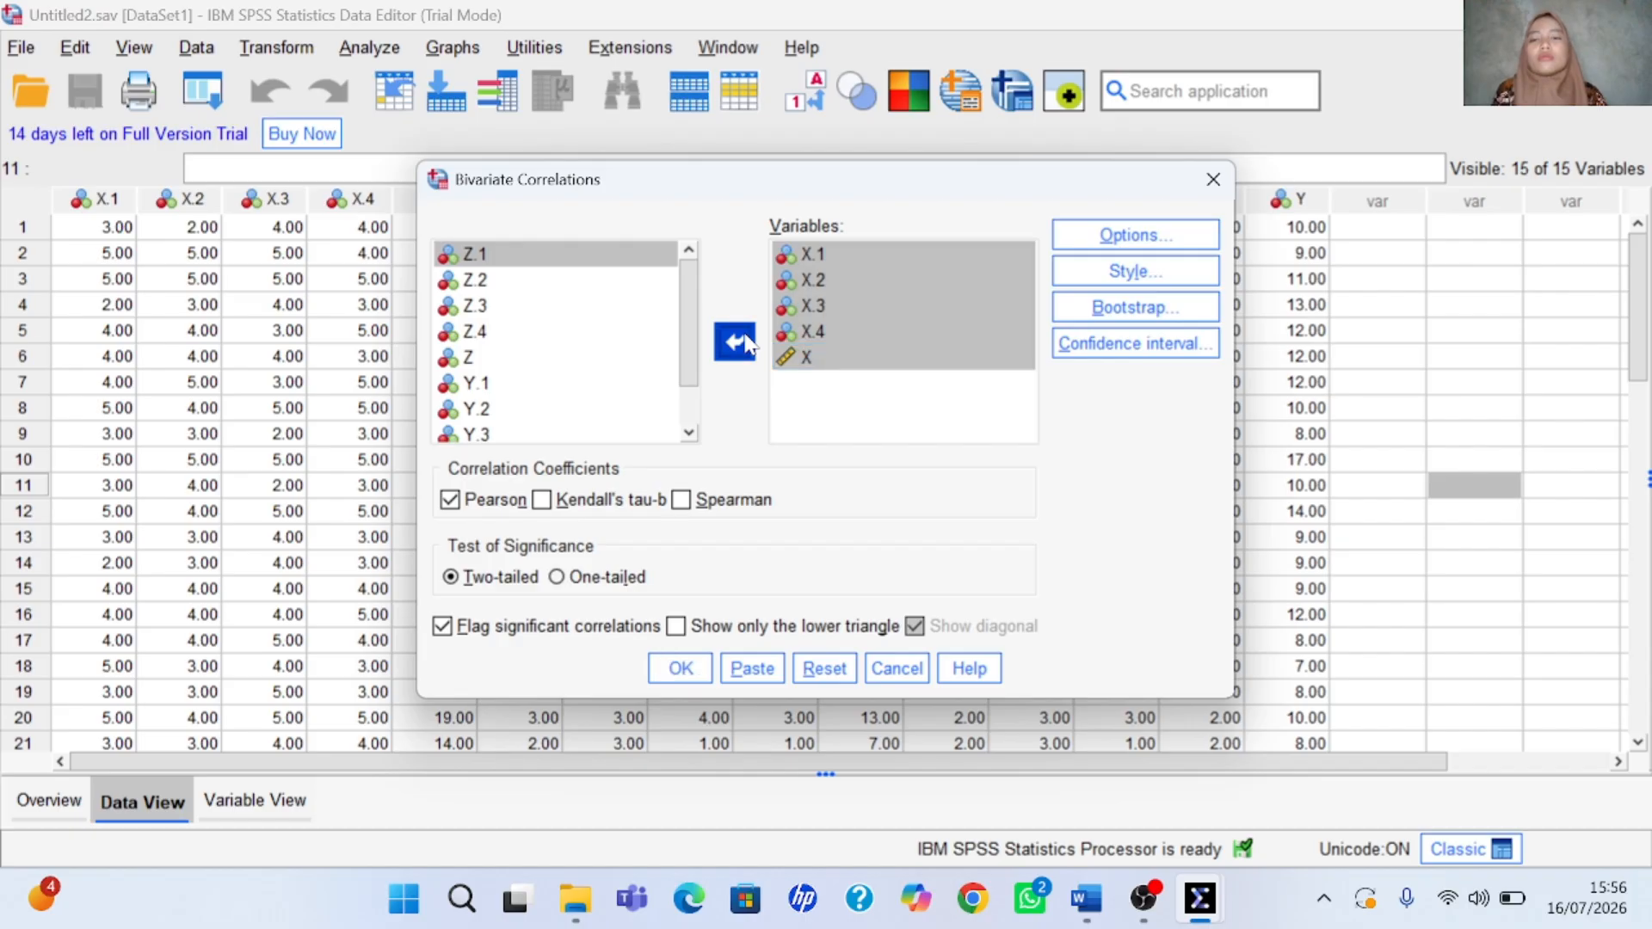
Run a two-tailed Pearson bivariate correlation on Z.1, Z.2, Z.3, Z.4 and Z, and view its correlation matrix in the output
drag(688, 344, 688, 388)
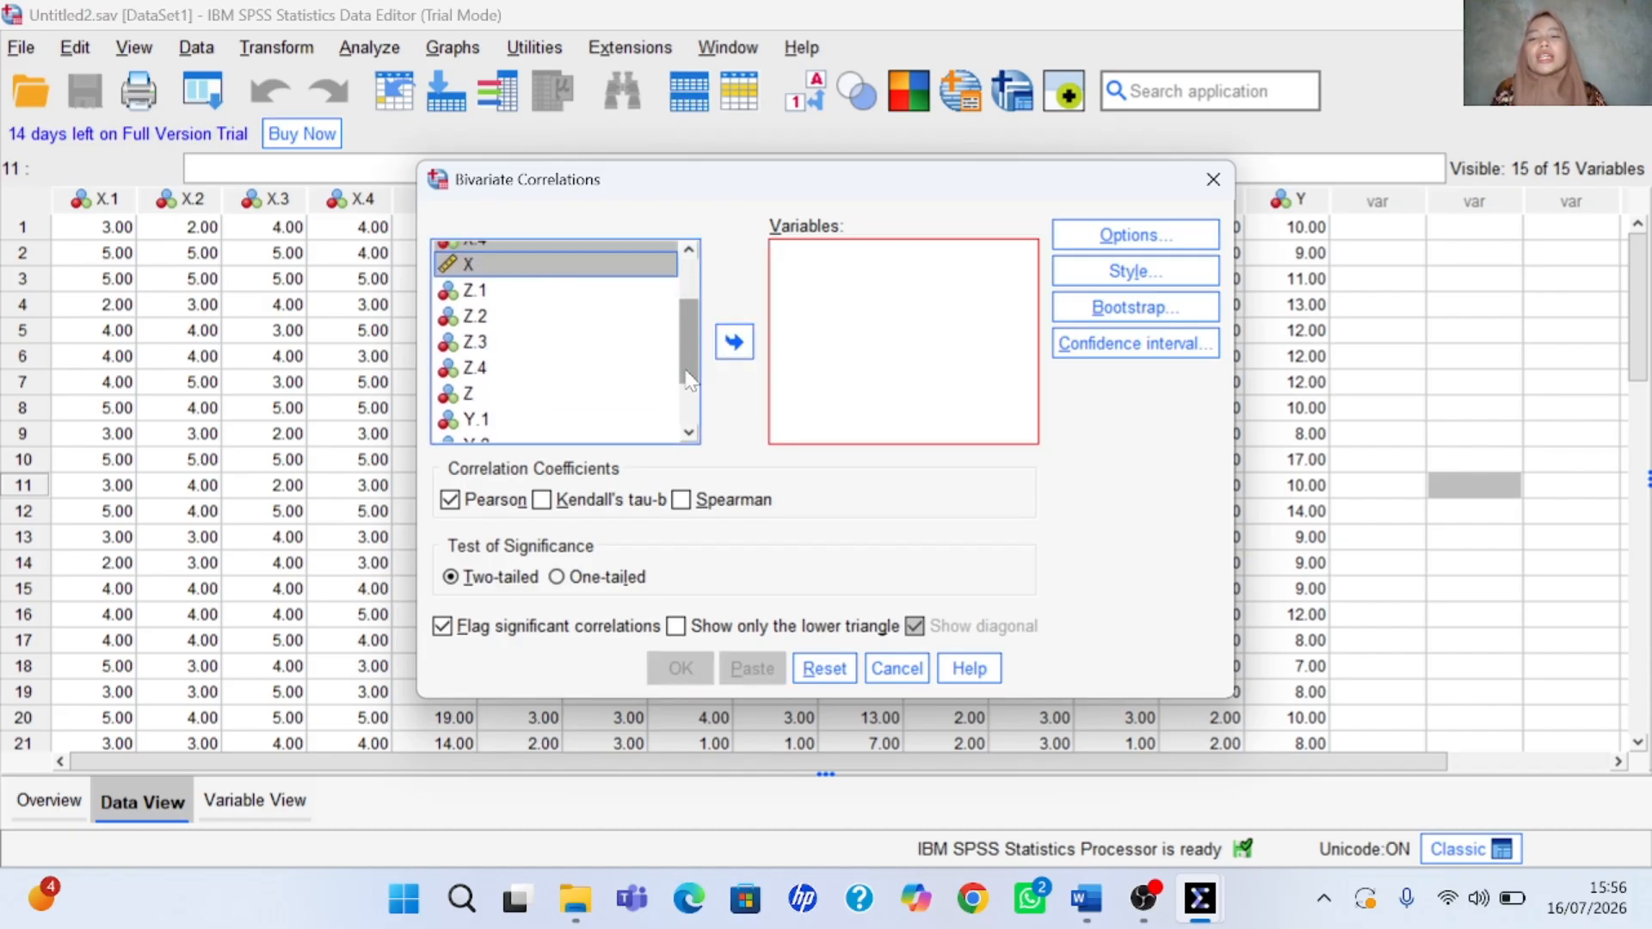
click(475, 288)
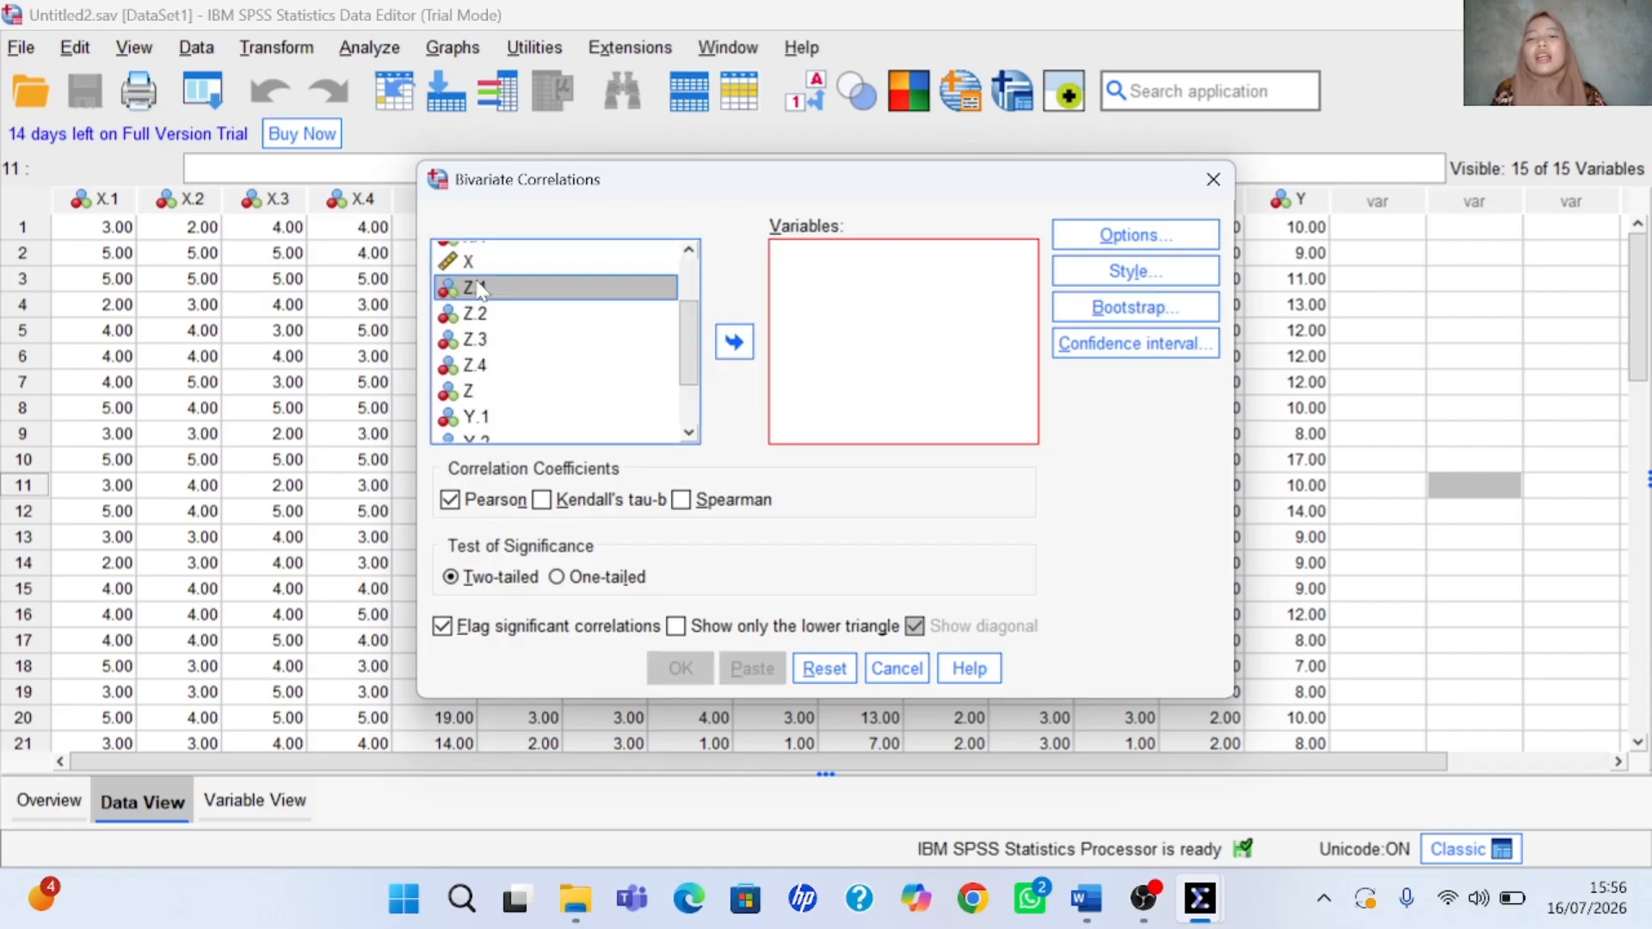
ctrl+click(478, 311)
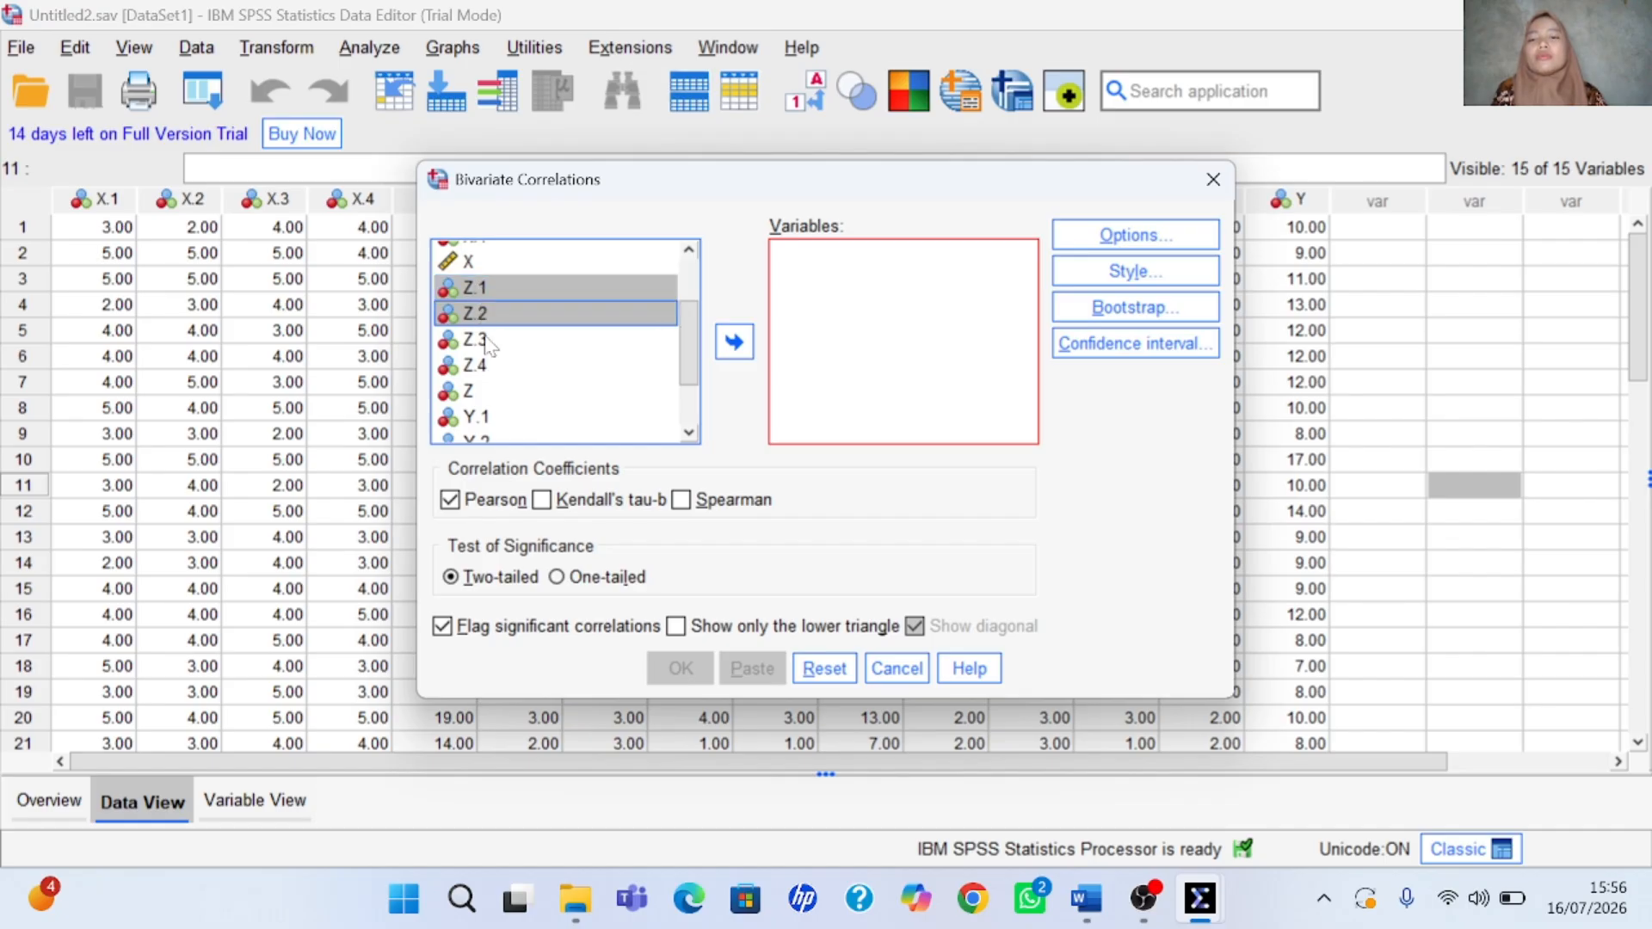
ctrl+click(486, 340)
ctrl+click(492, 366)
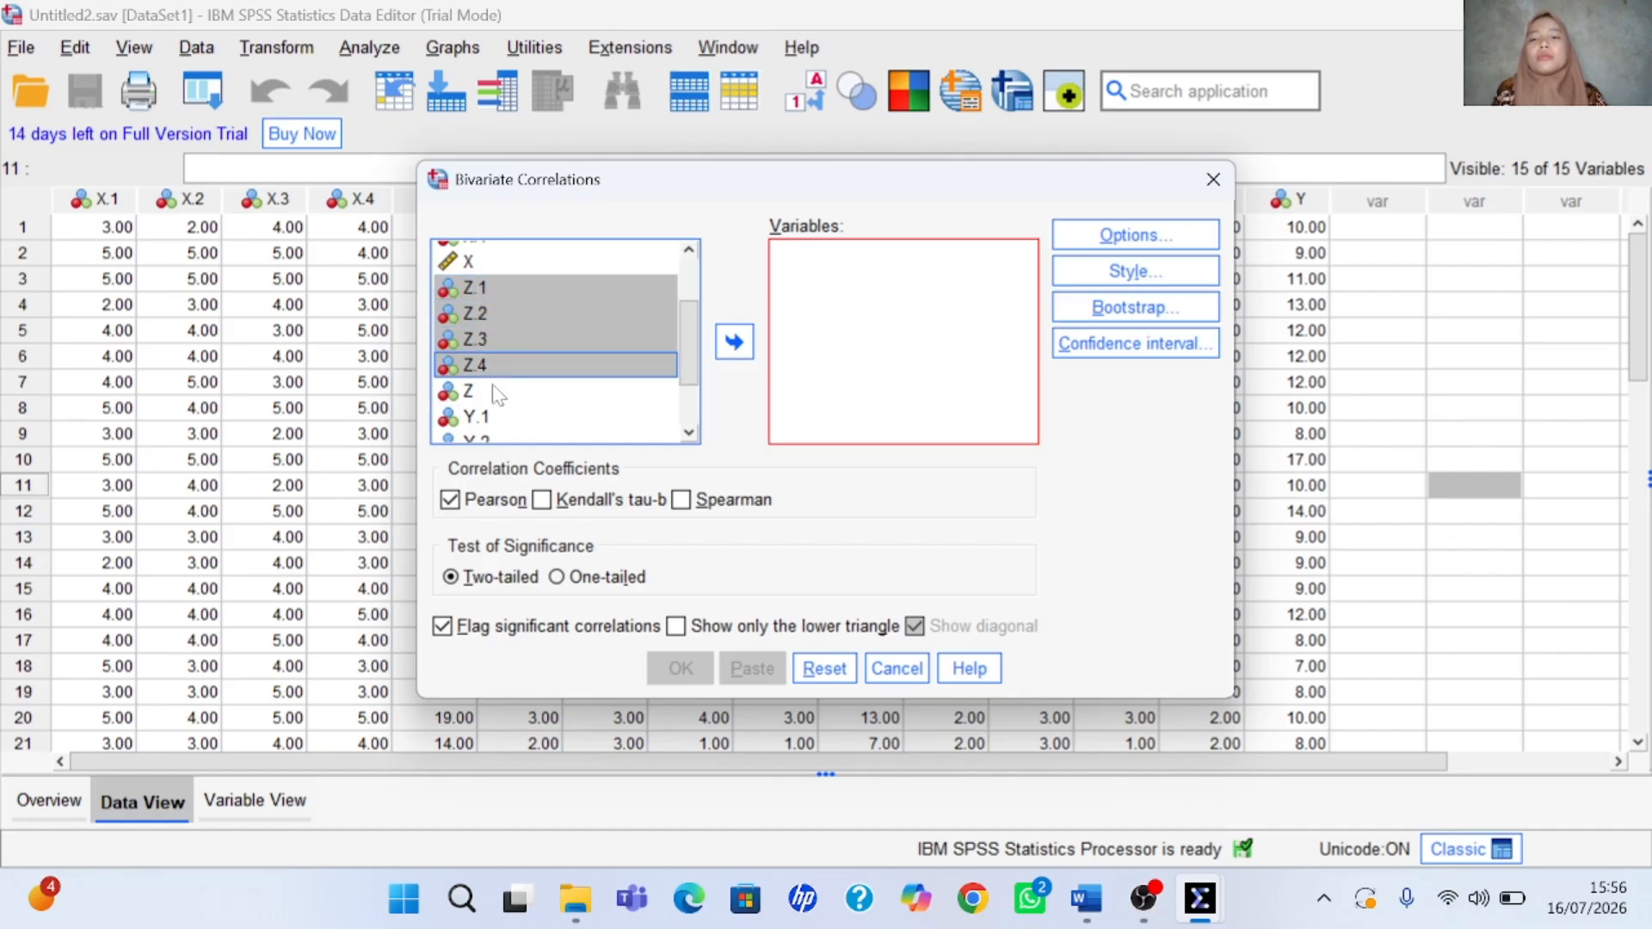
ctrl+click(494, 391)
click(733, 341)
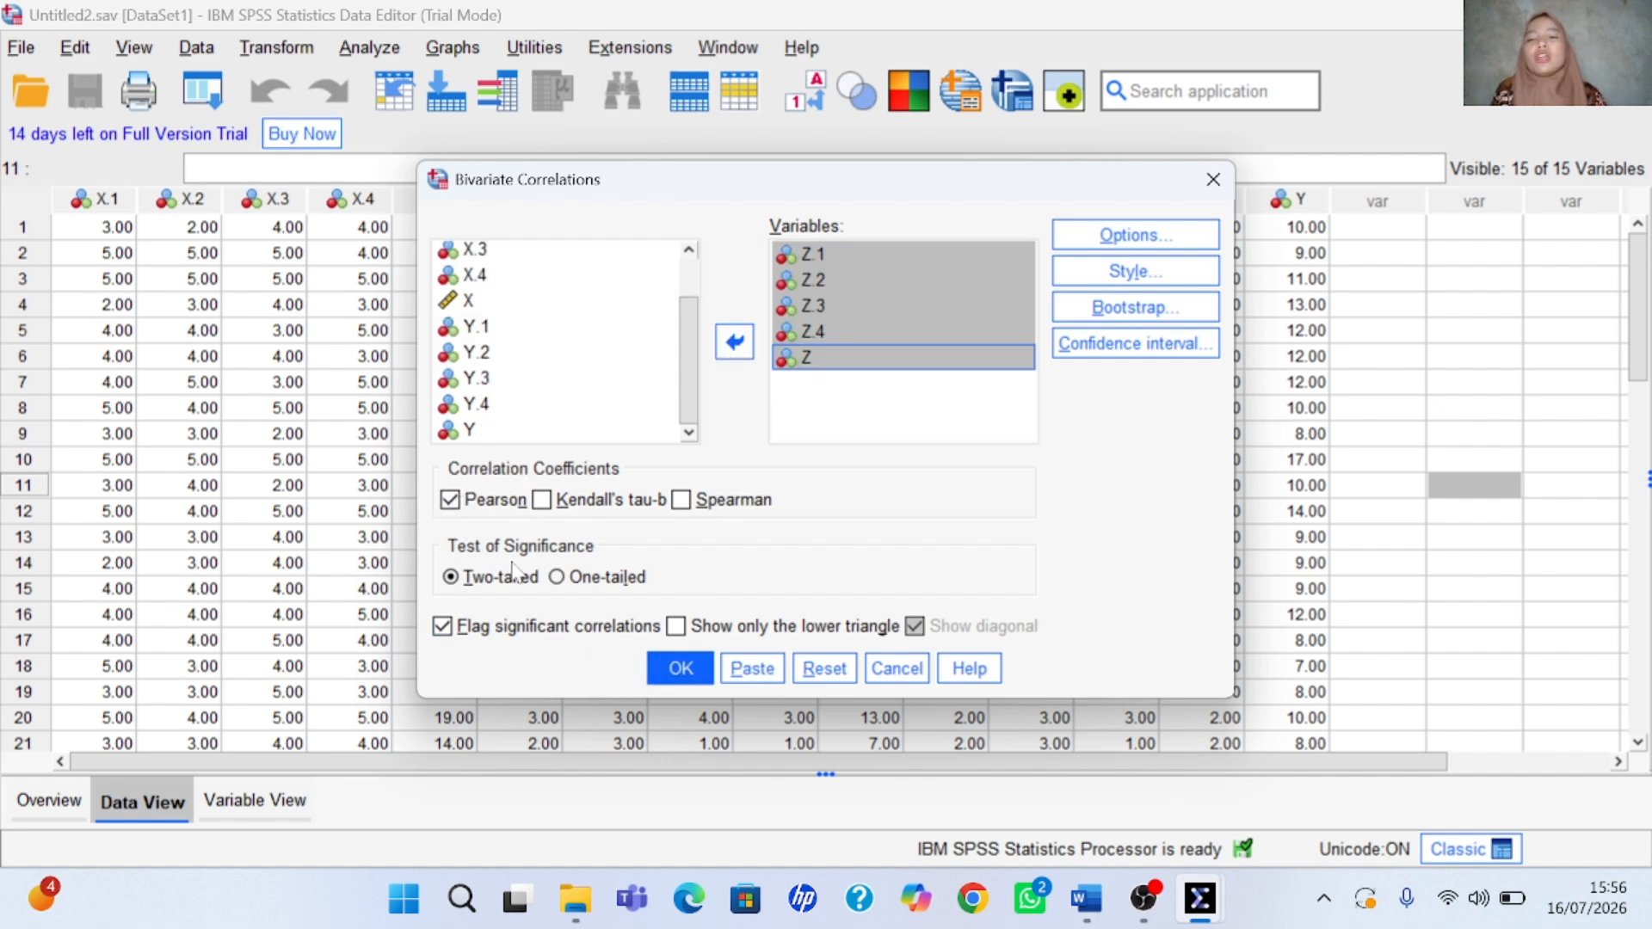
click(681, 669)
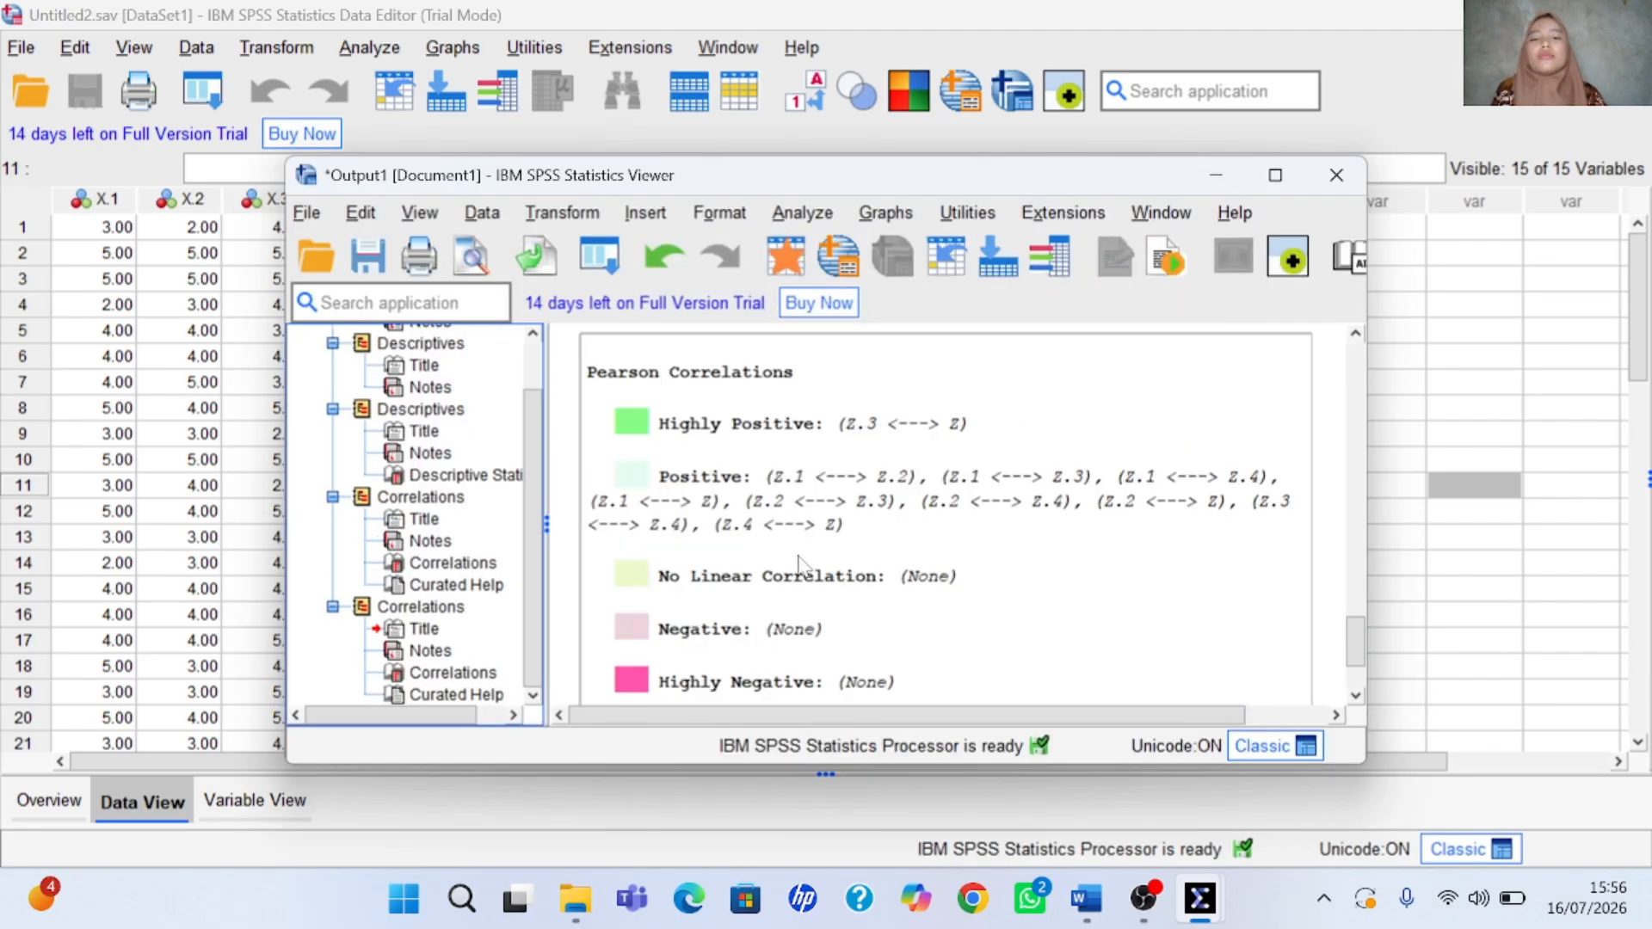
scroll(799, 565, up, 5)
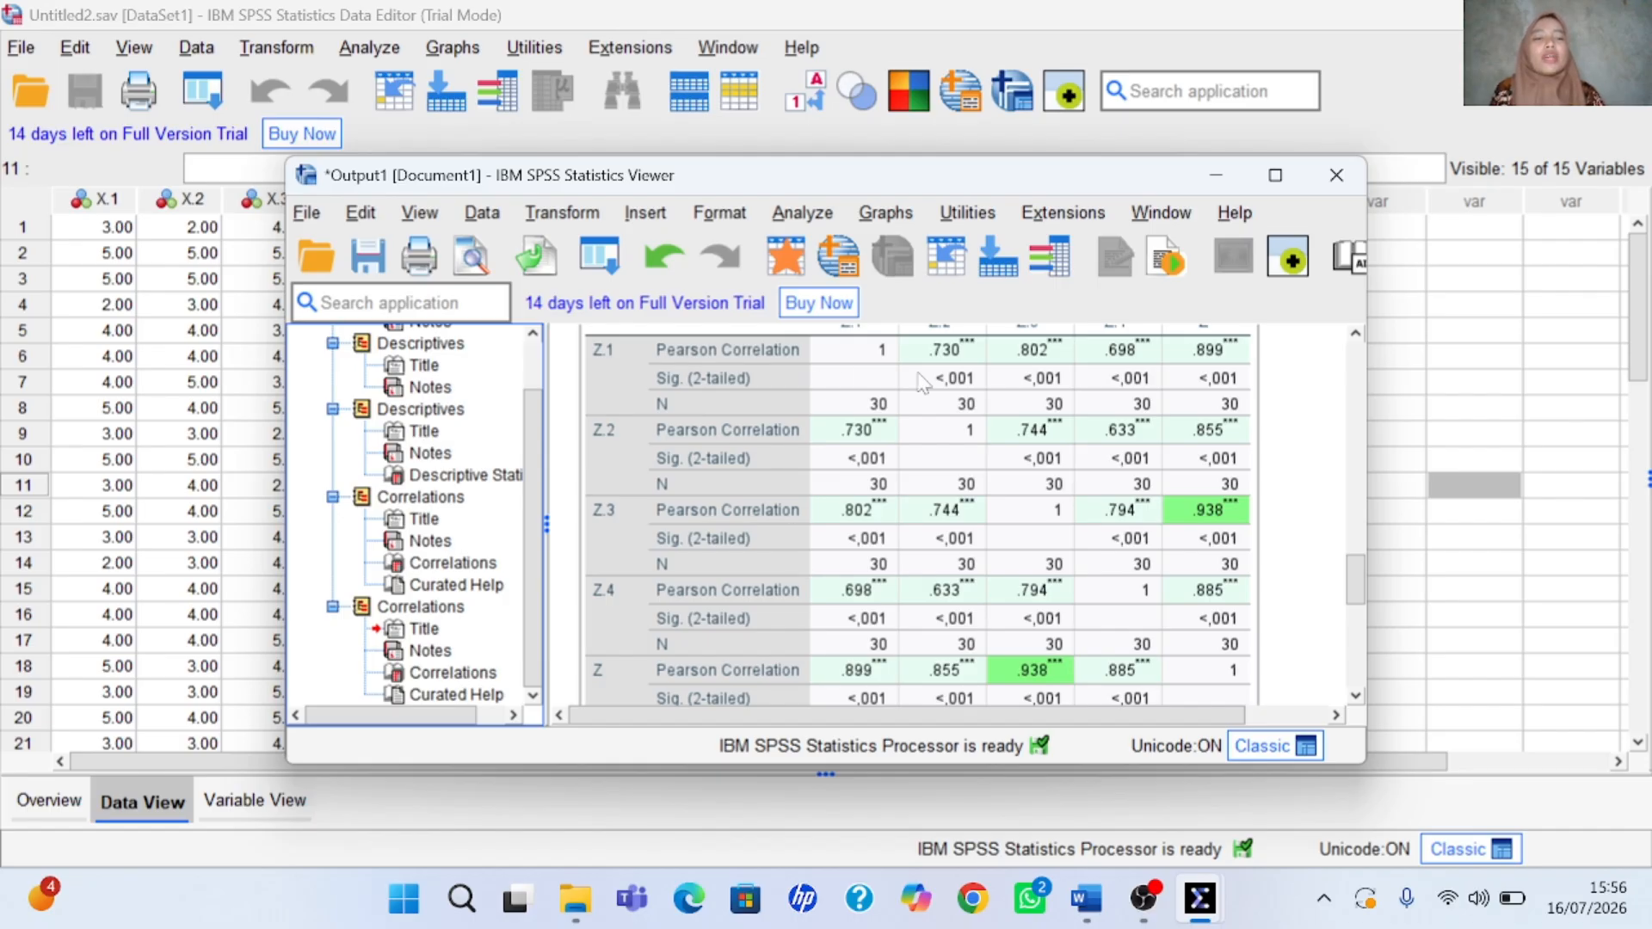
Switch to the Word report and review the variable Z validity section, covering the correlation table and both interpretation tables
click(1086, 898)
scroll(1006, 701, down, 6)
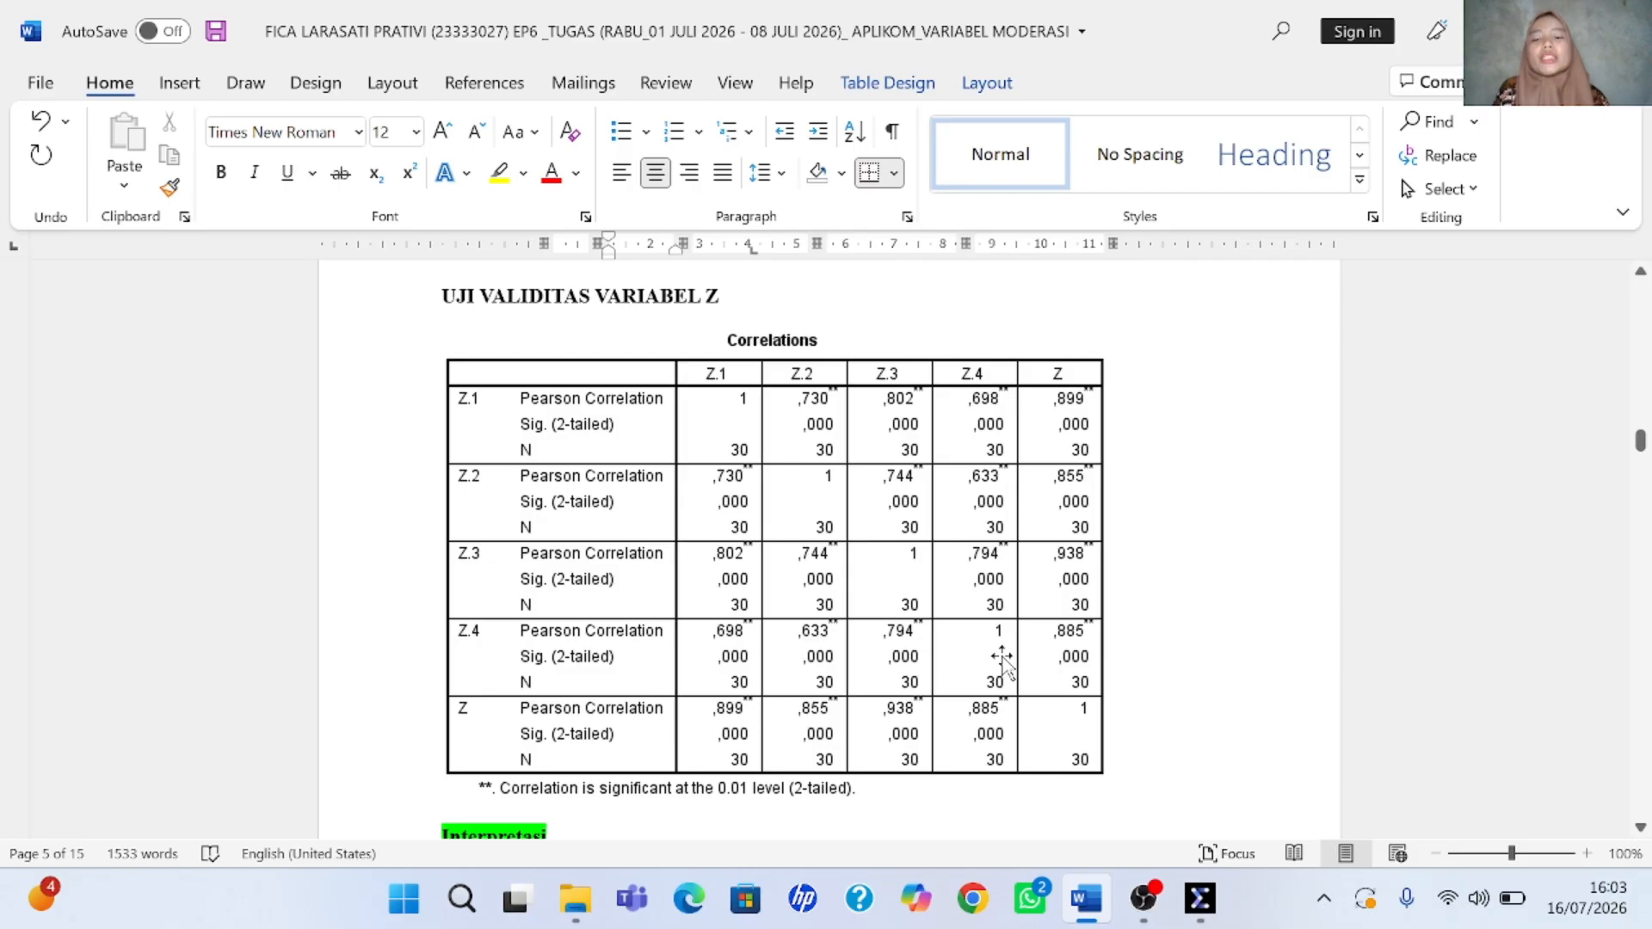
scroll(1003, 662, down, 5)
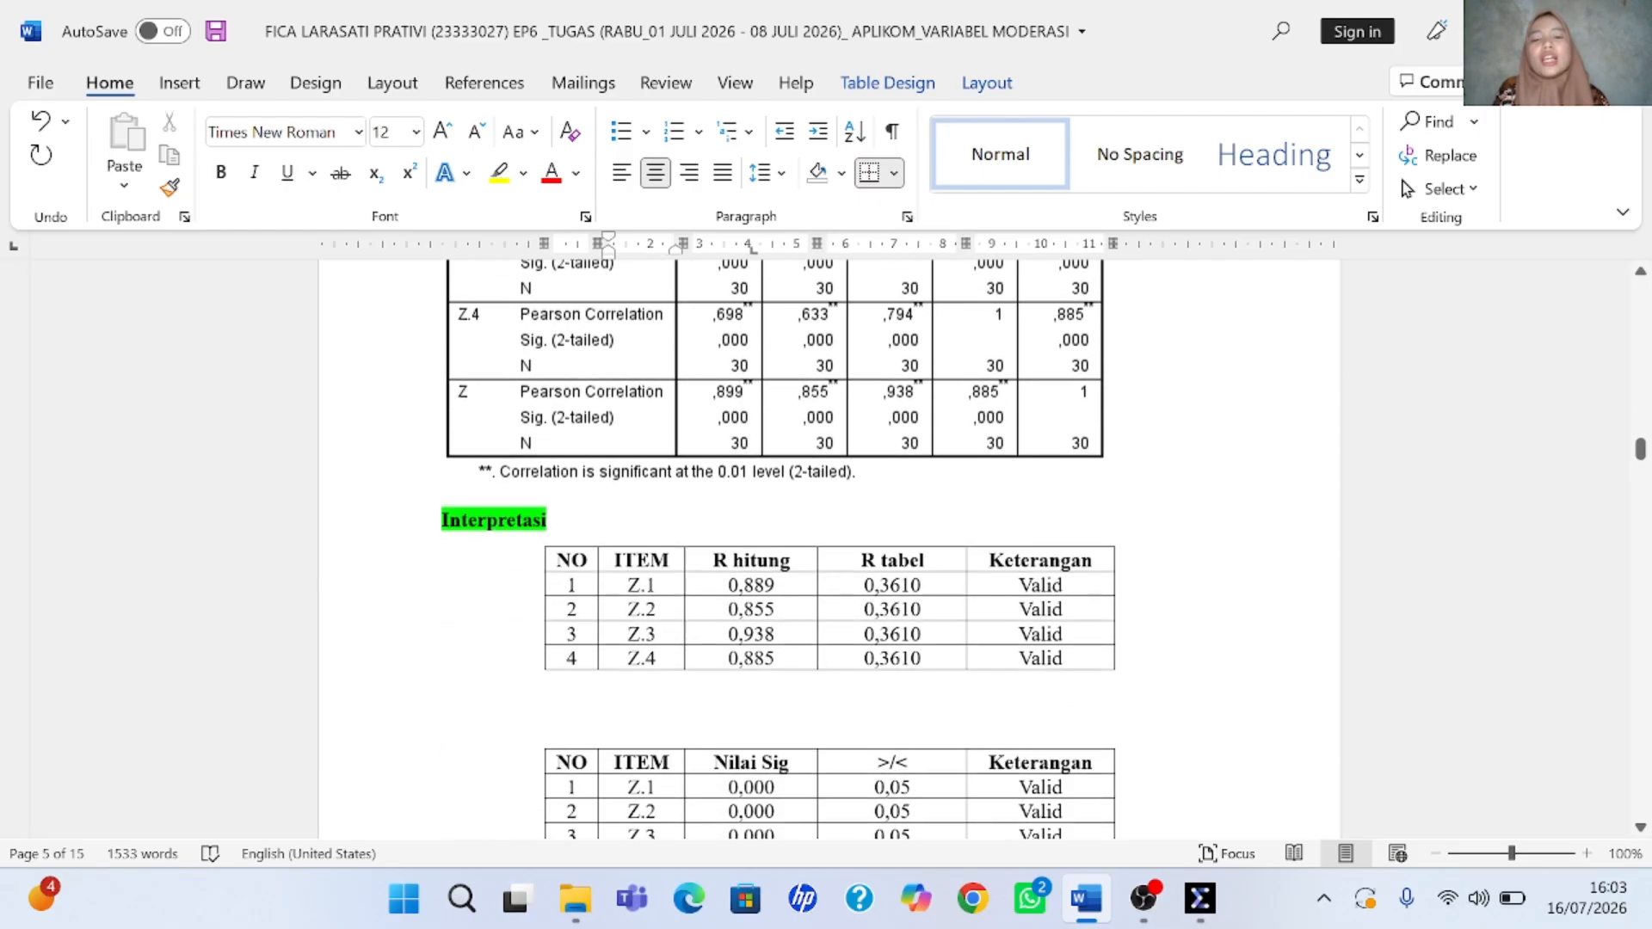
scroll(826, 551, down, 2)
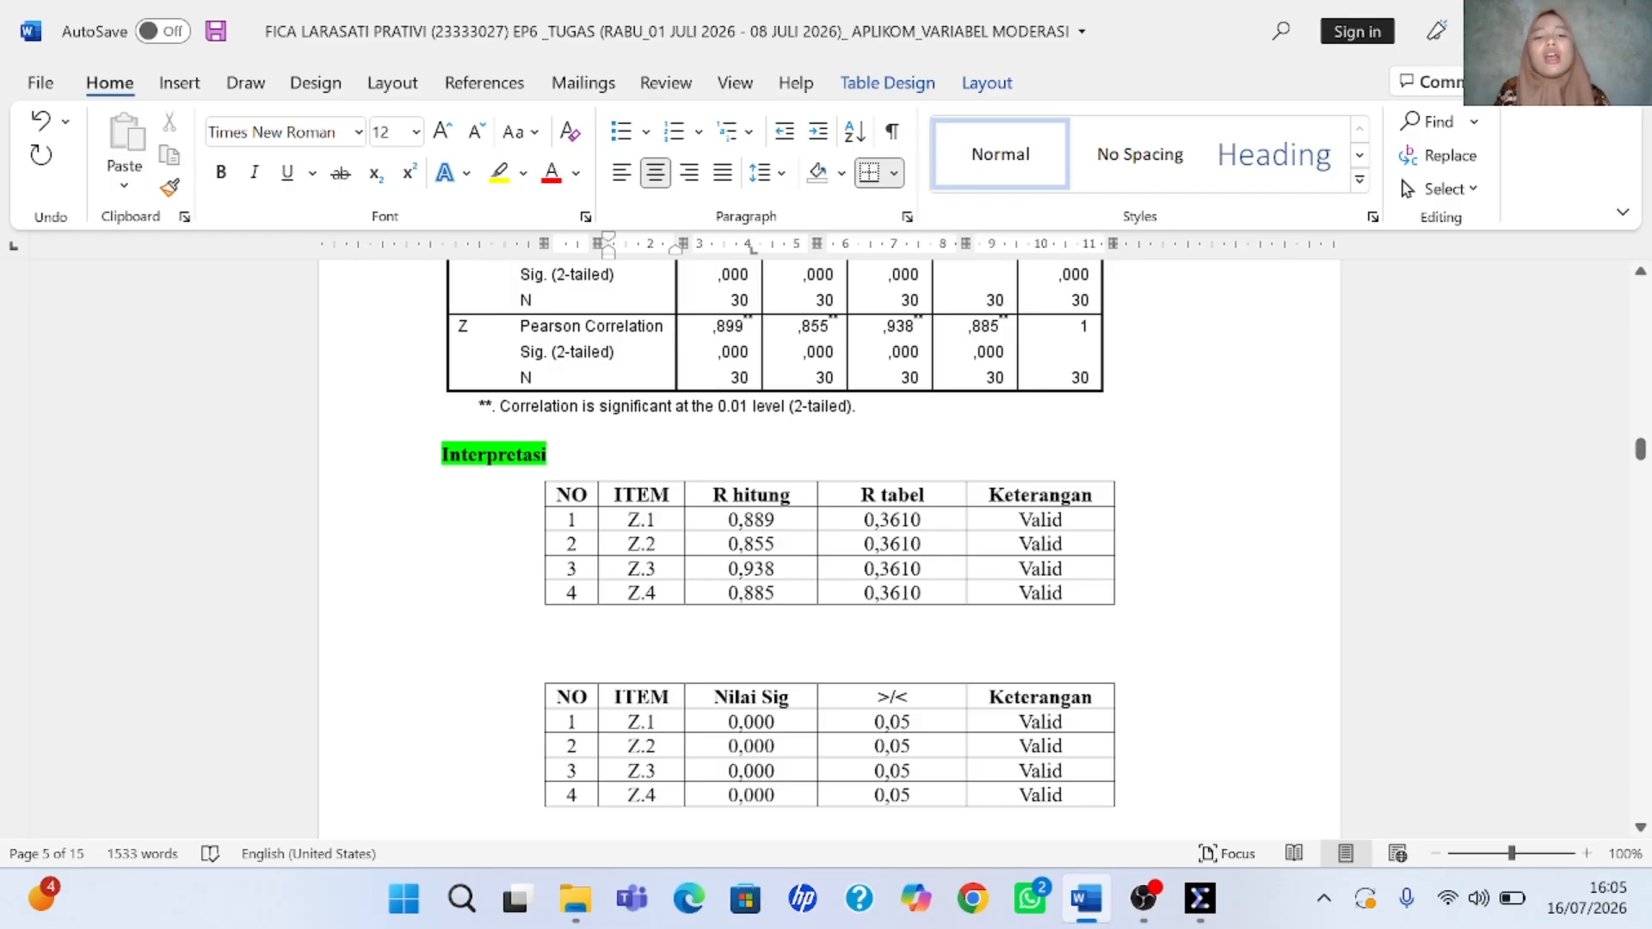
Return to the SPSS dataset and remove Z.1, Z.2, Z.3, Z.4 and Z from the Bivariate Correlations variable list
mouse_move(1202, 899)
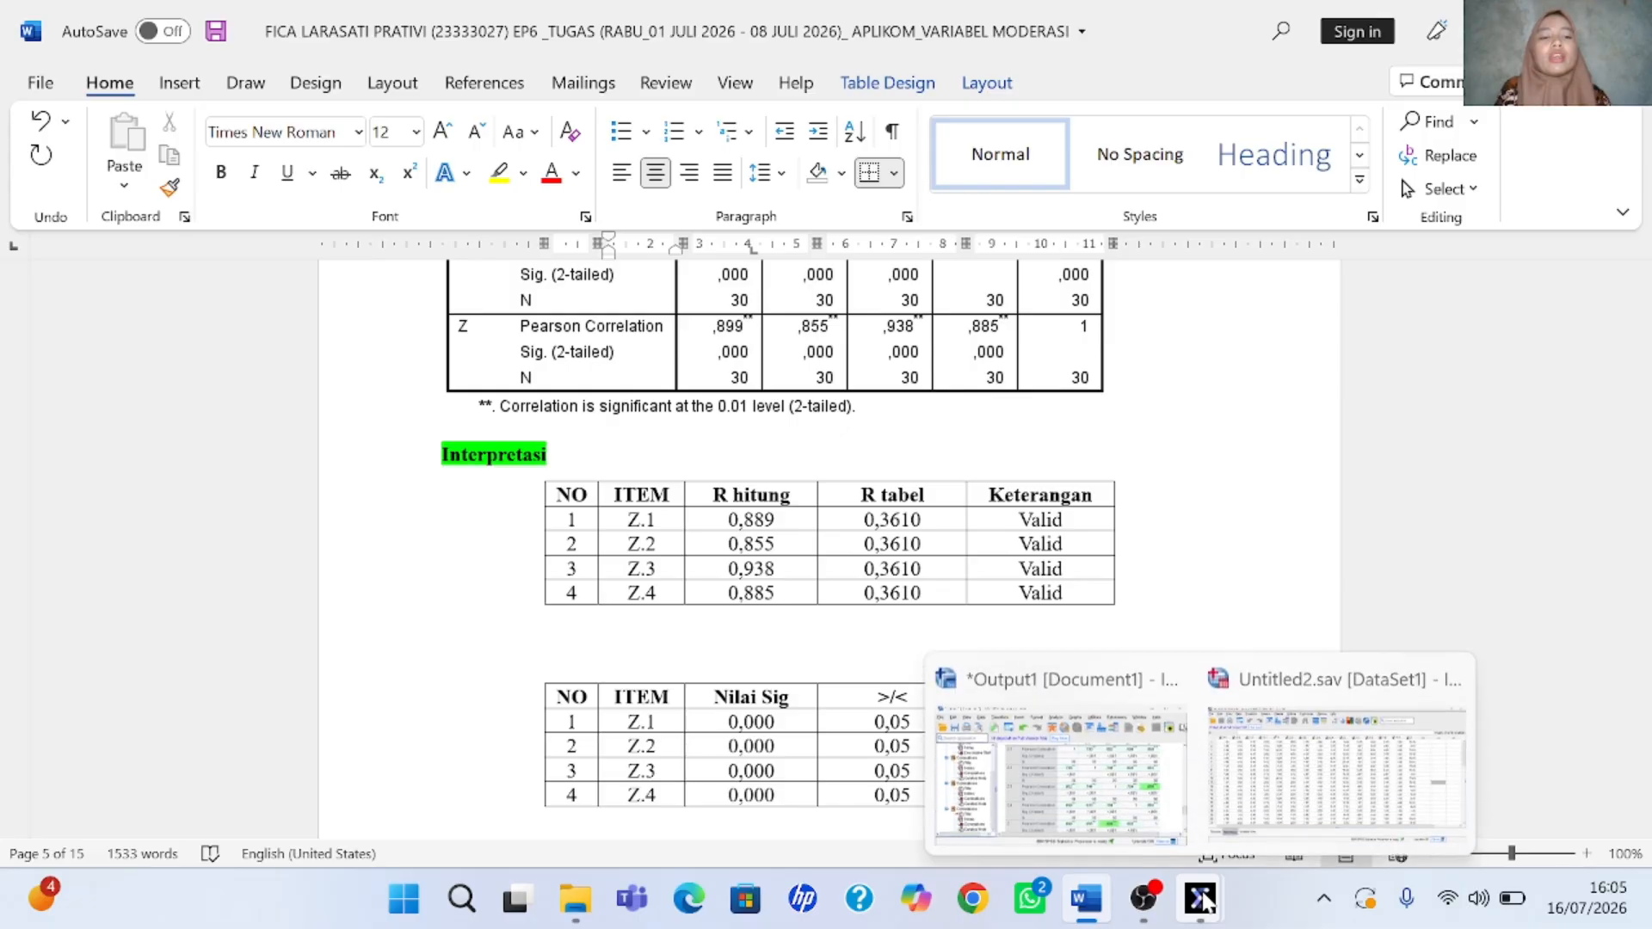
click(1245, 804)
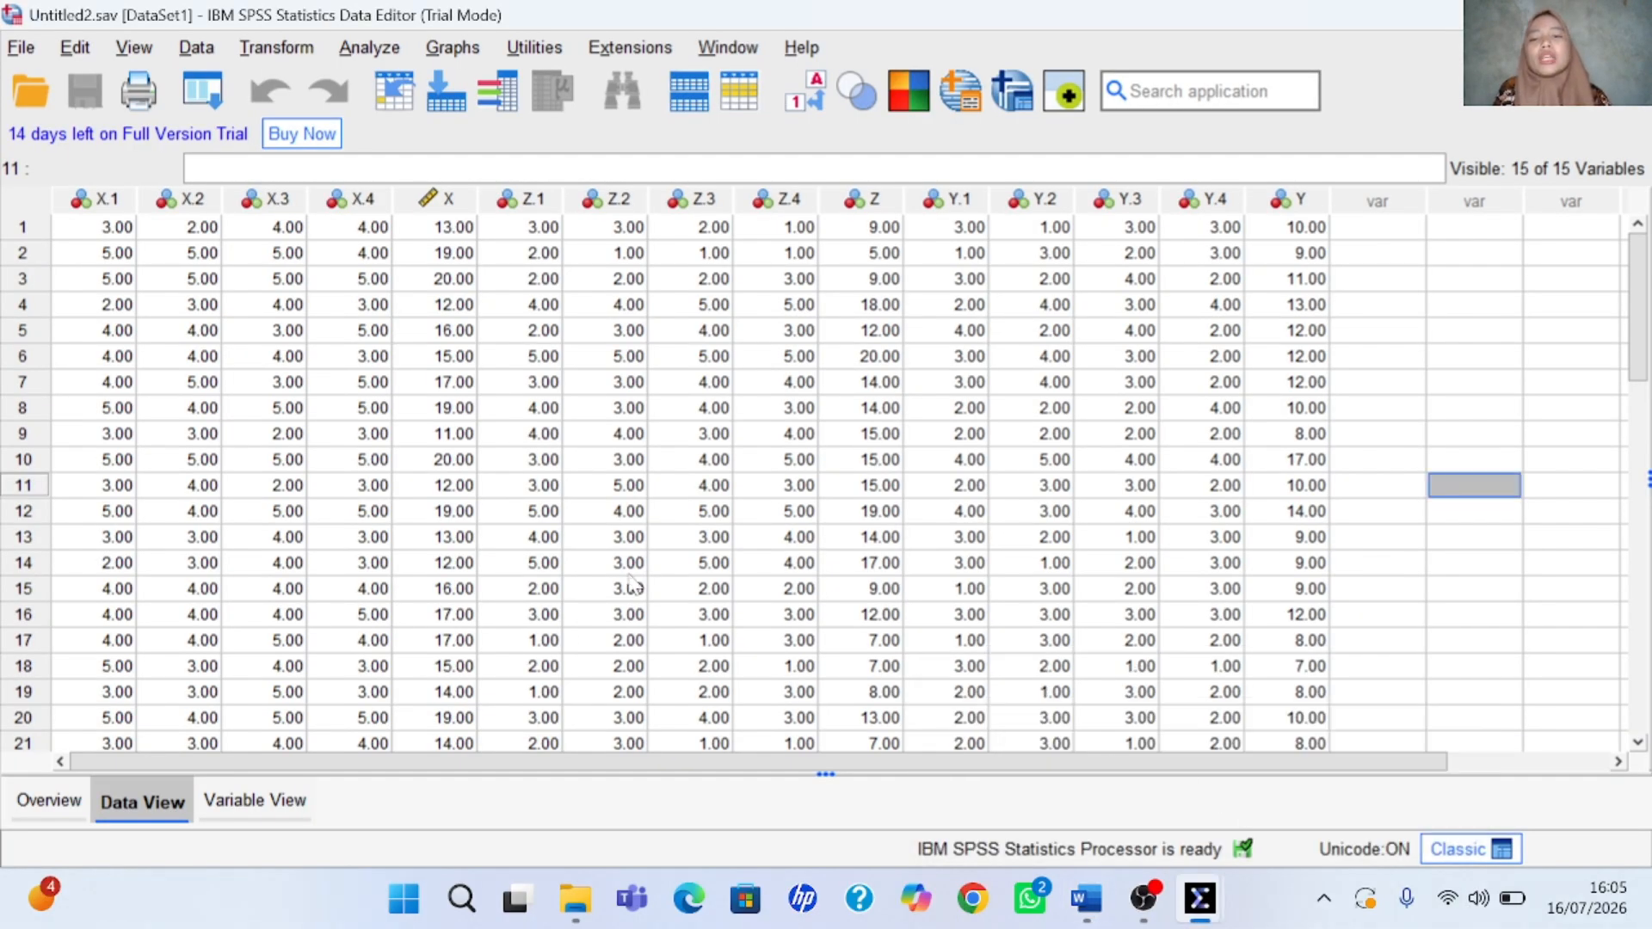
click(365, 50)
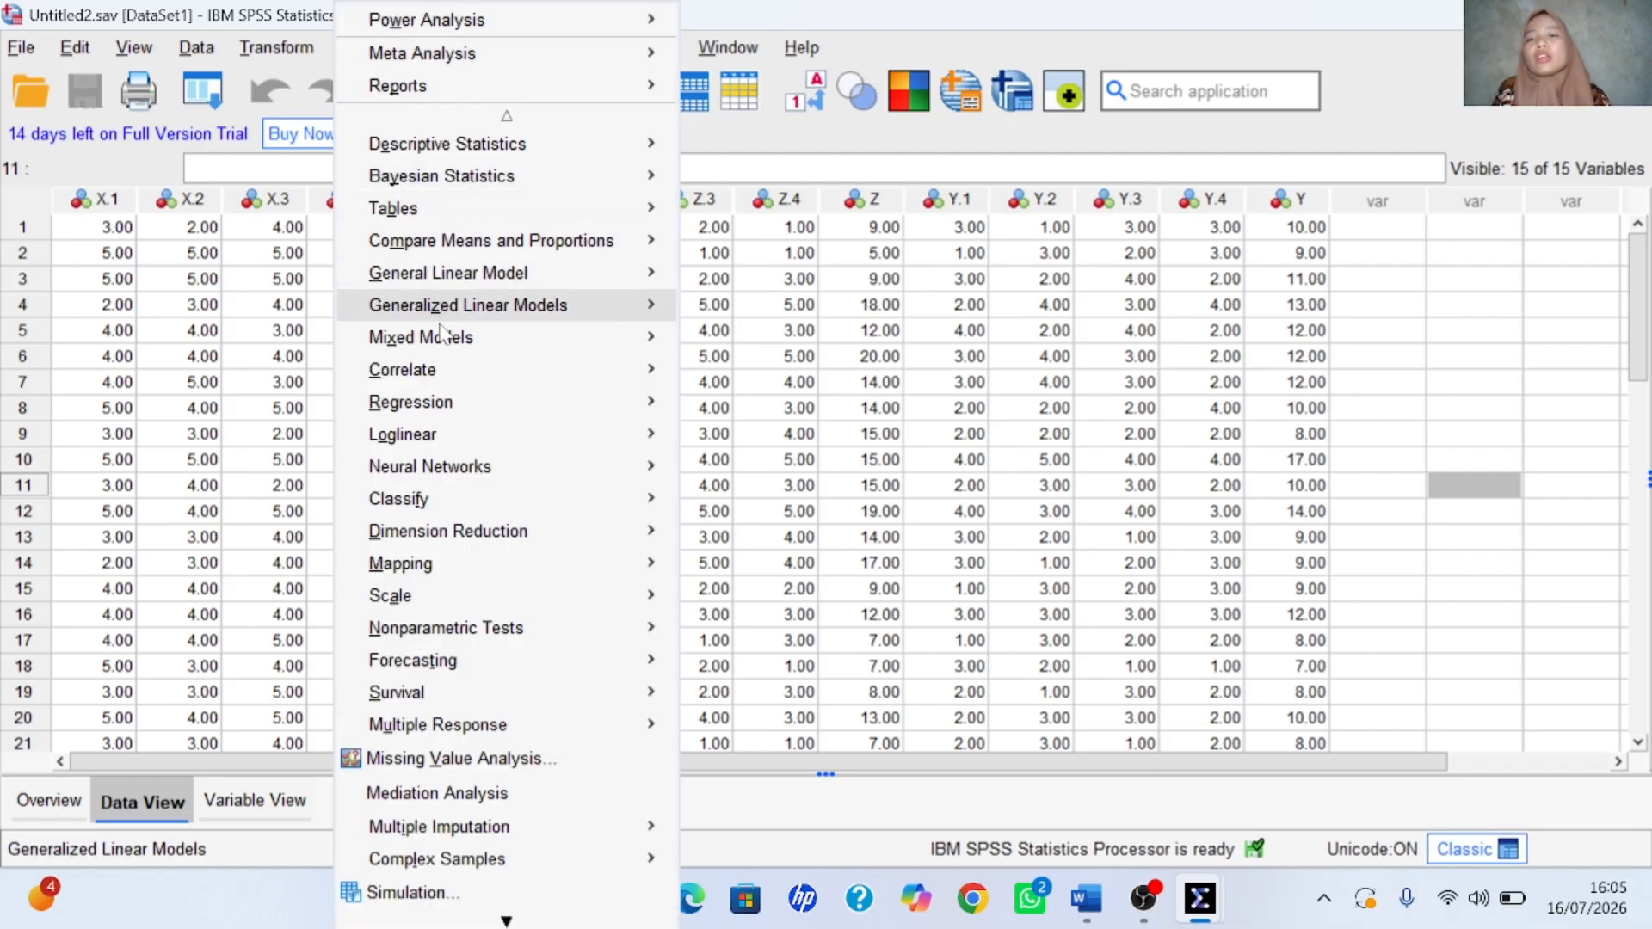
mouse_move(459, 370)
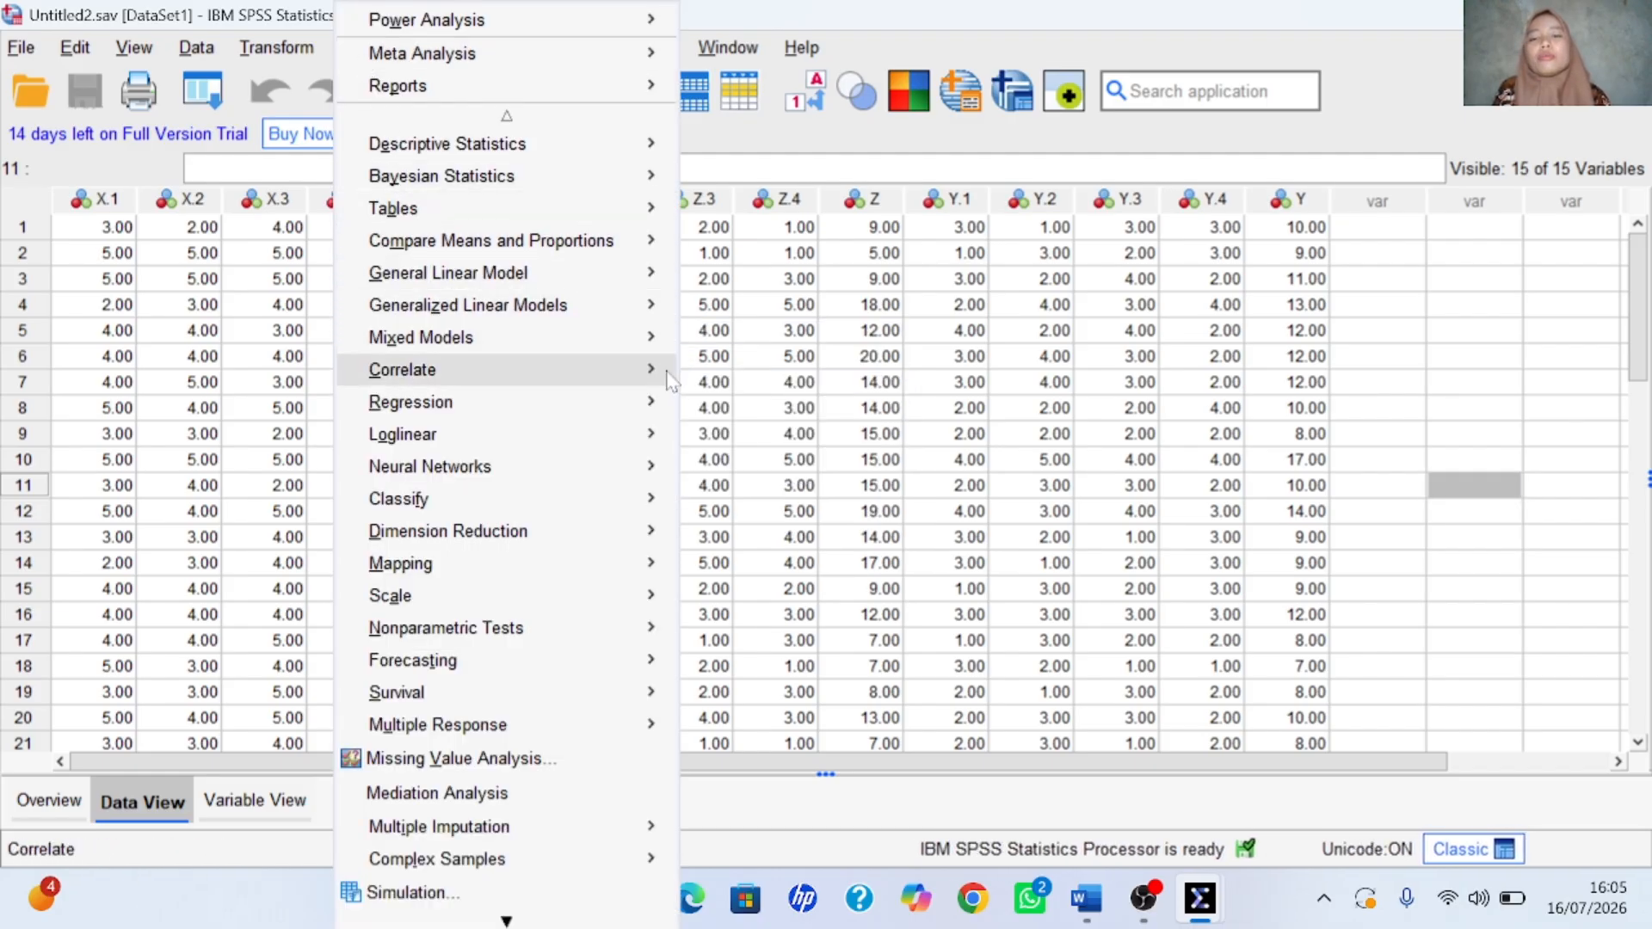
click(721, 376)
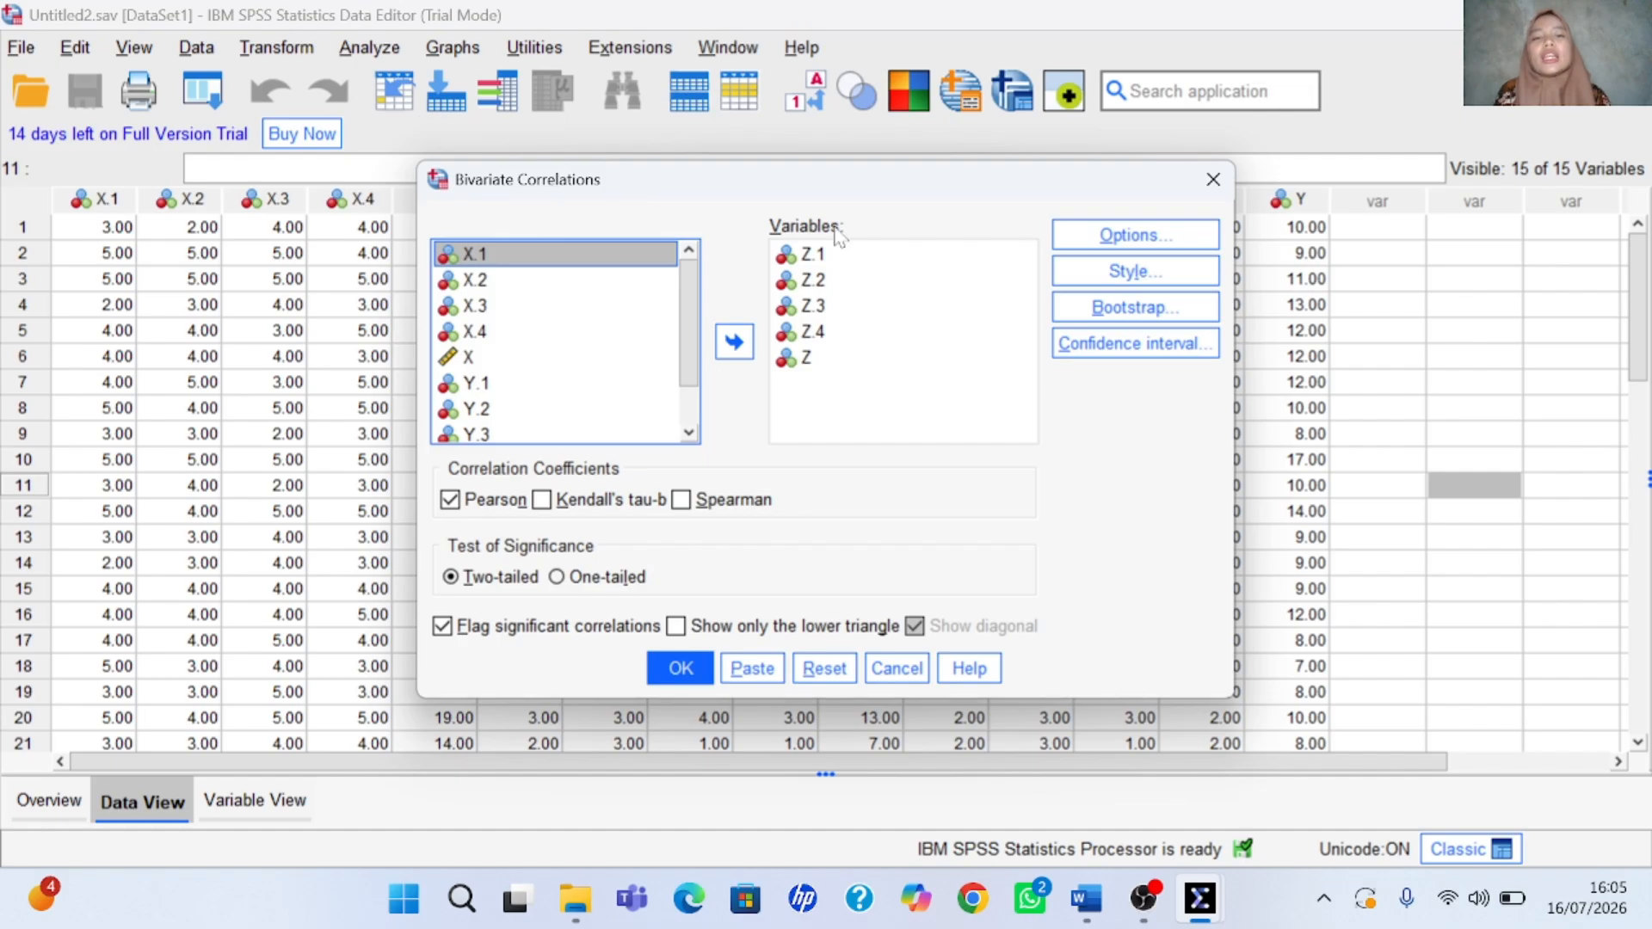
click(817, 257)
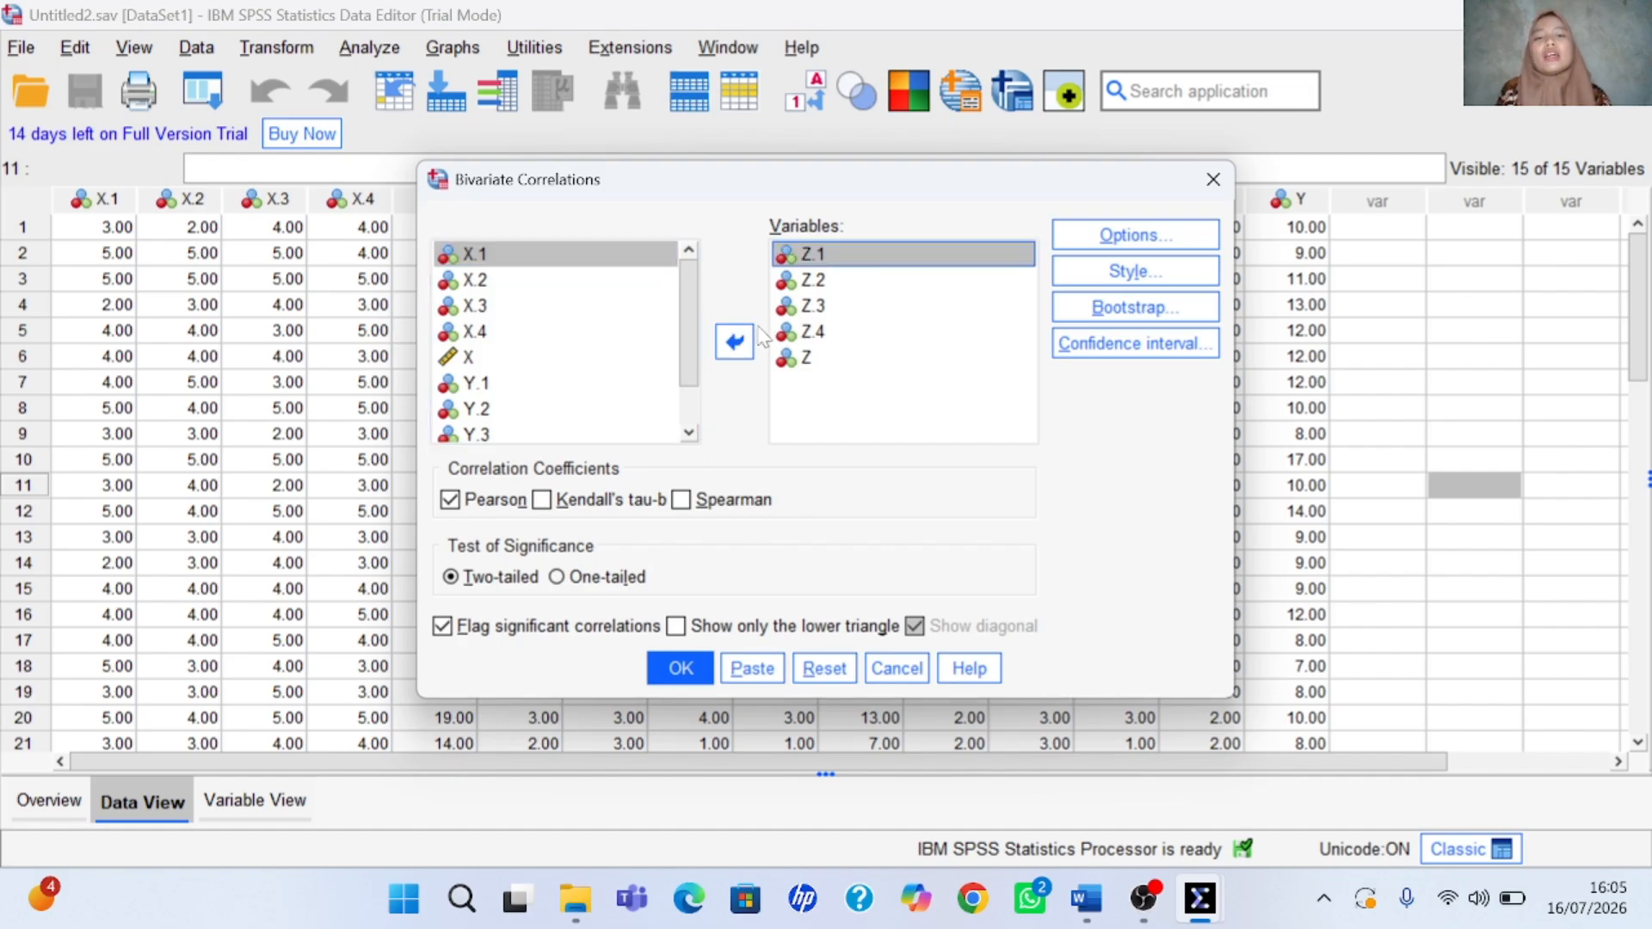
shift+click(827, 282)
shift+click(827, 308)
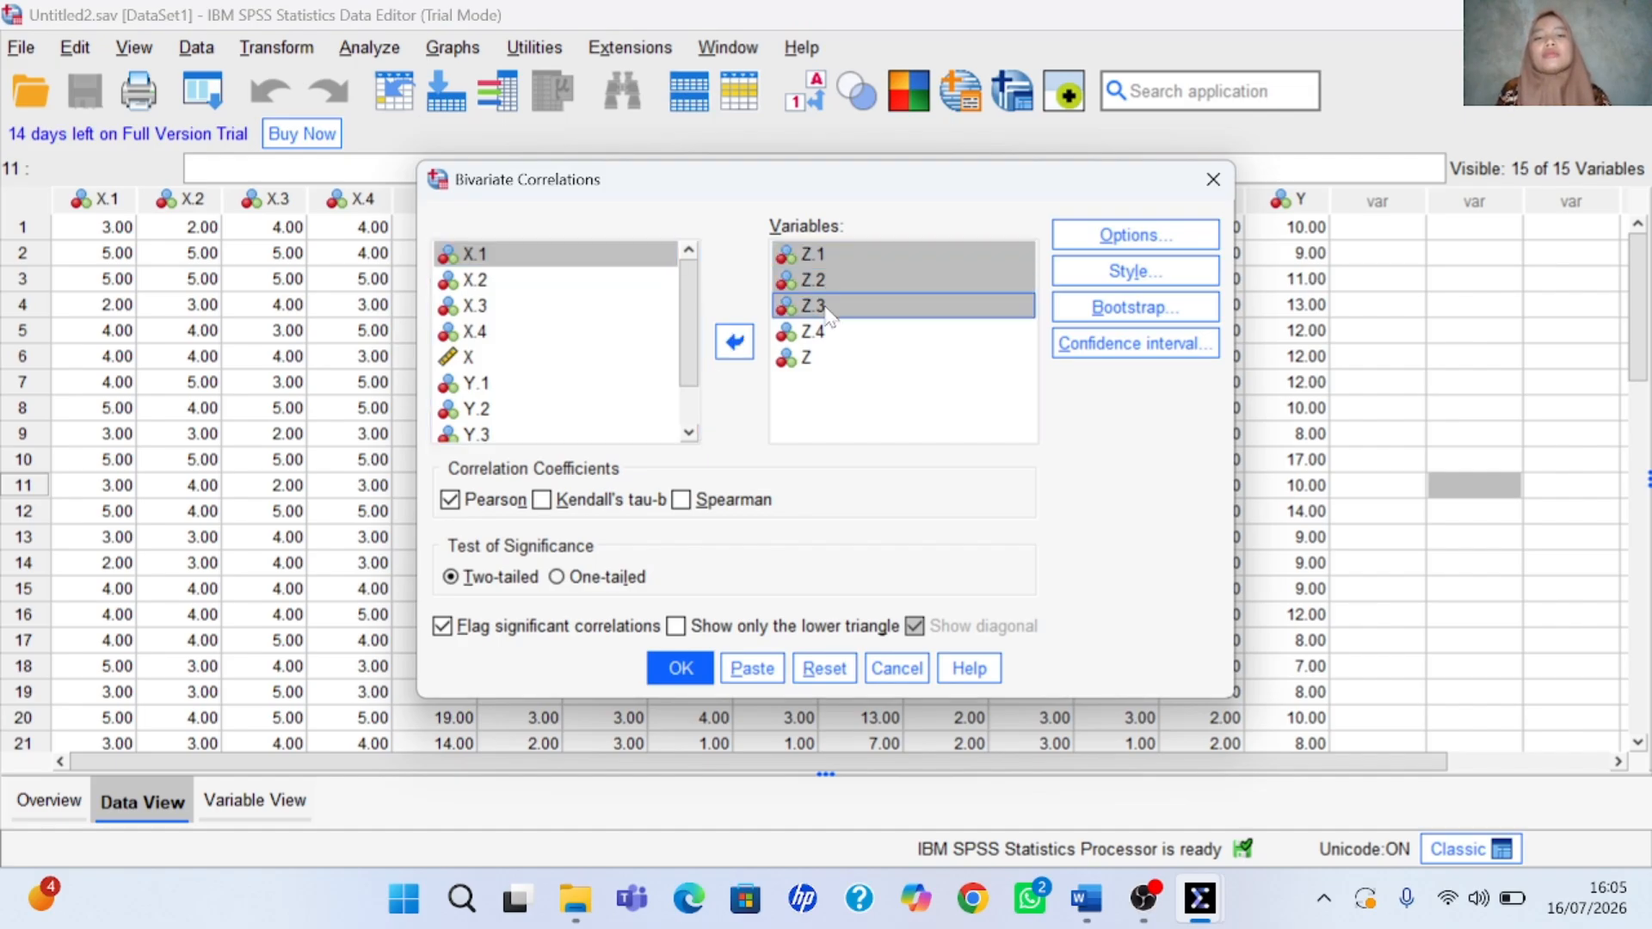
shift+click(824, 338)
shift+click(826, 358)
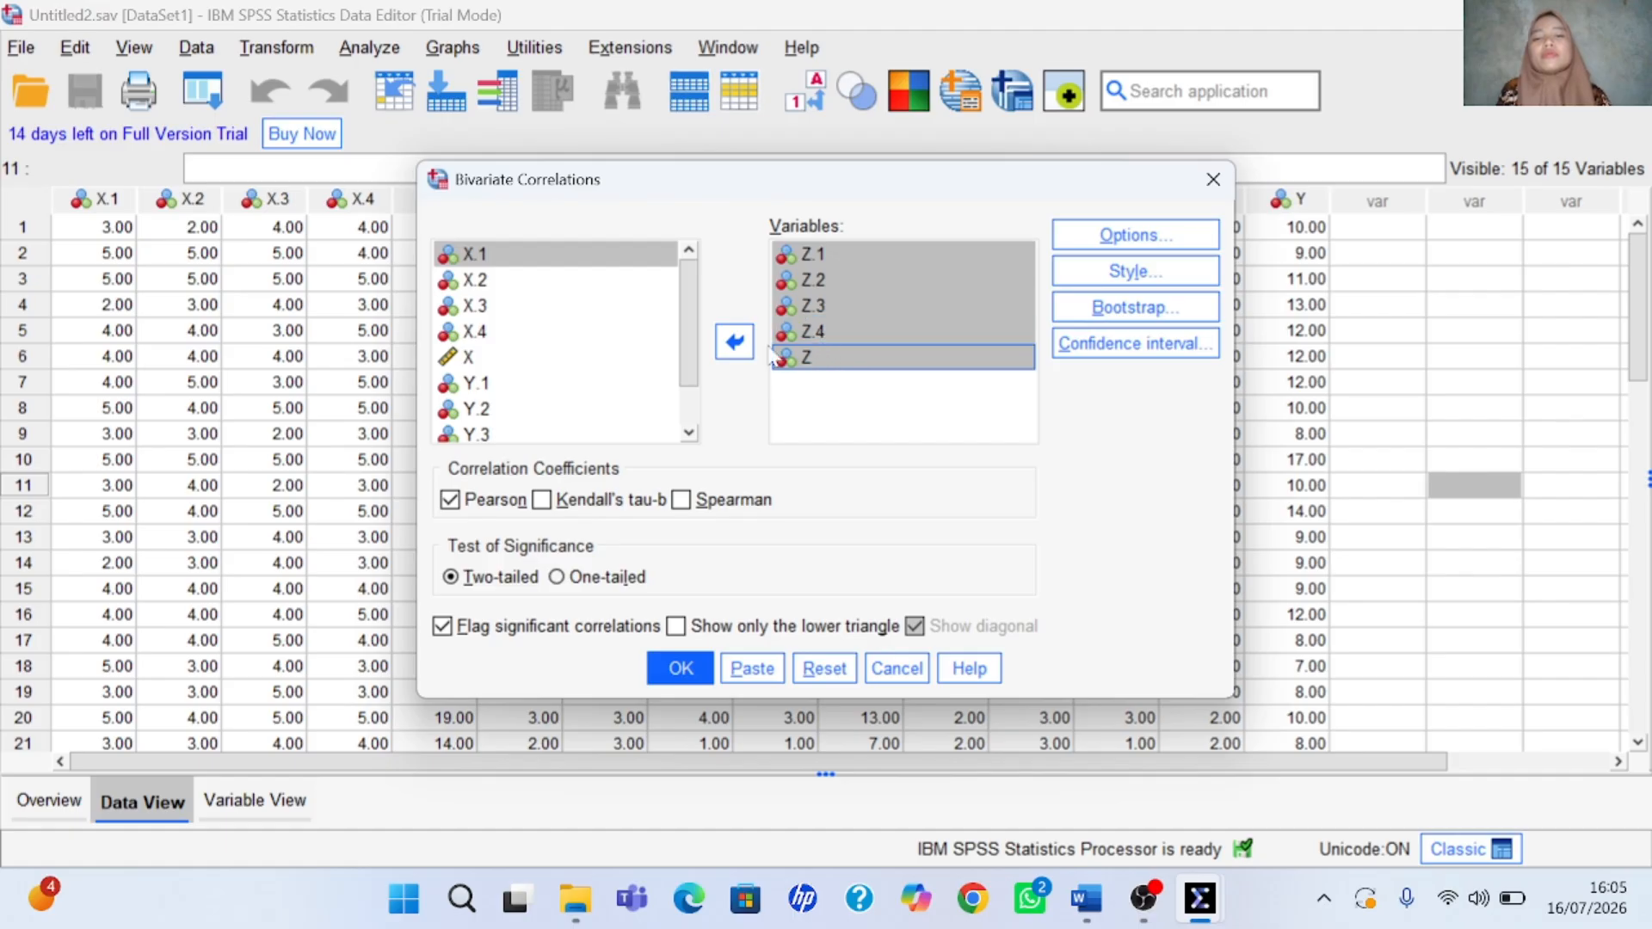
click(733, 344)
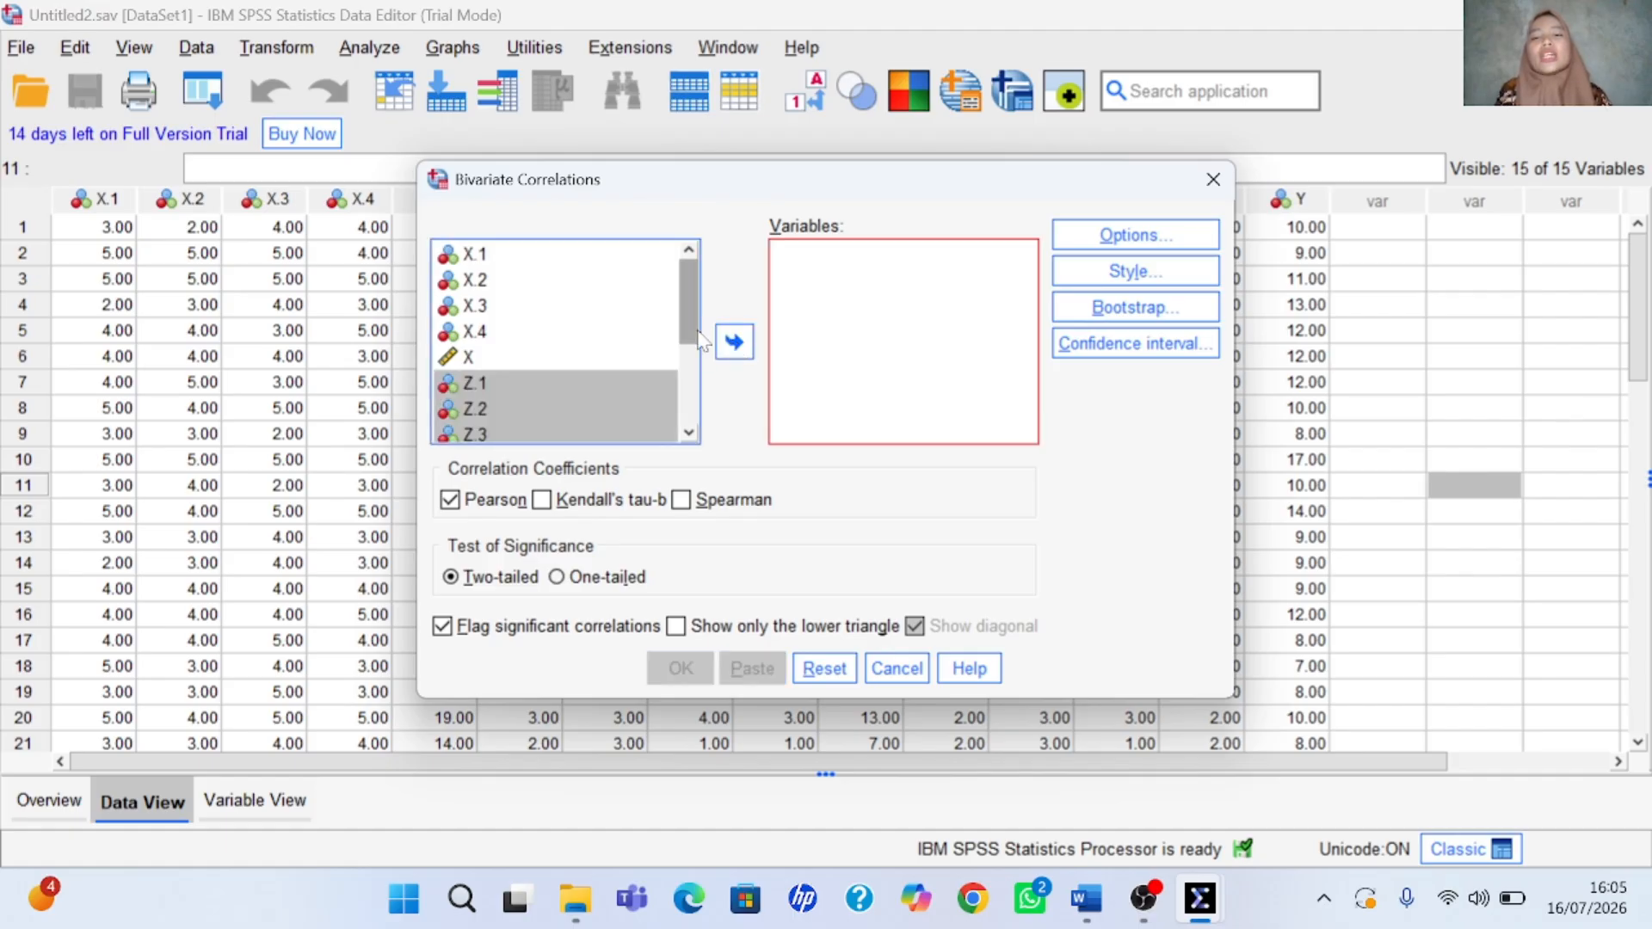
Run a two-tailed Pearson bivariate correlation on Y.1, Y.2, Y.3, Y.4 and Y, and view its correlation matrix in the output
drag(689, 343, 692, 424)
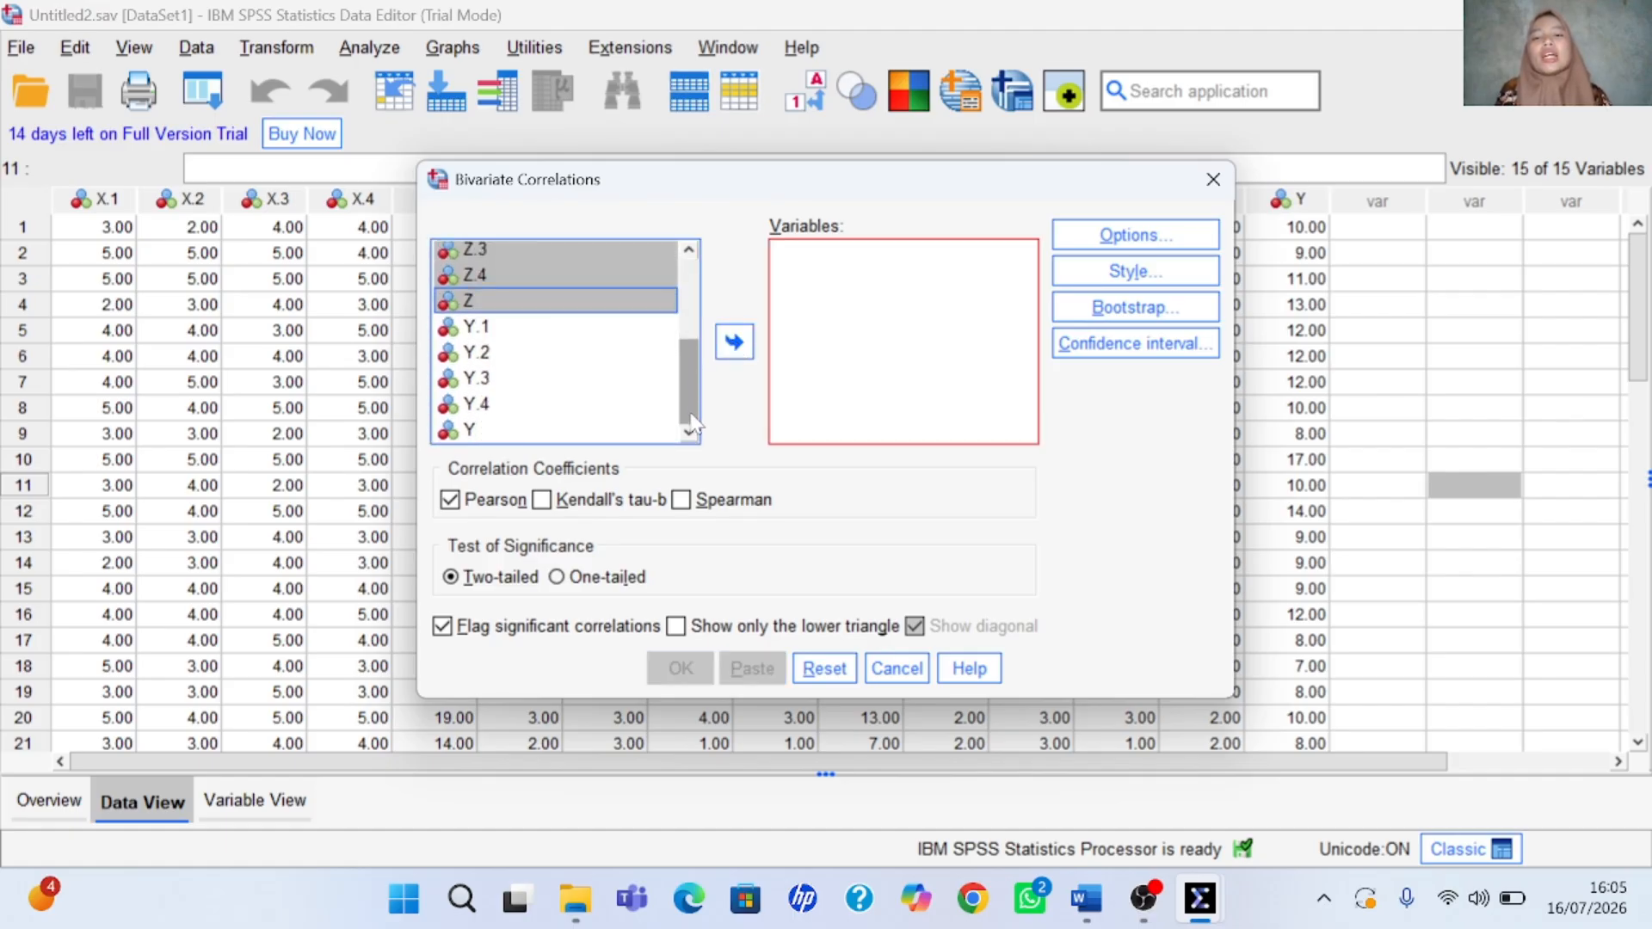
click(542, 331)
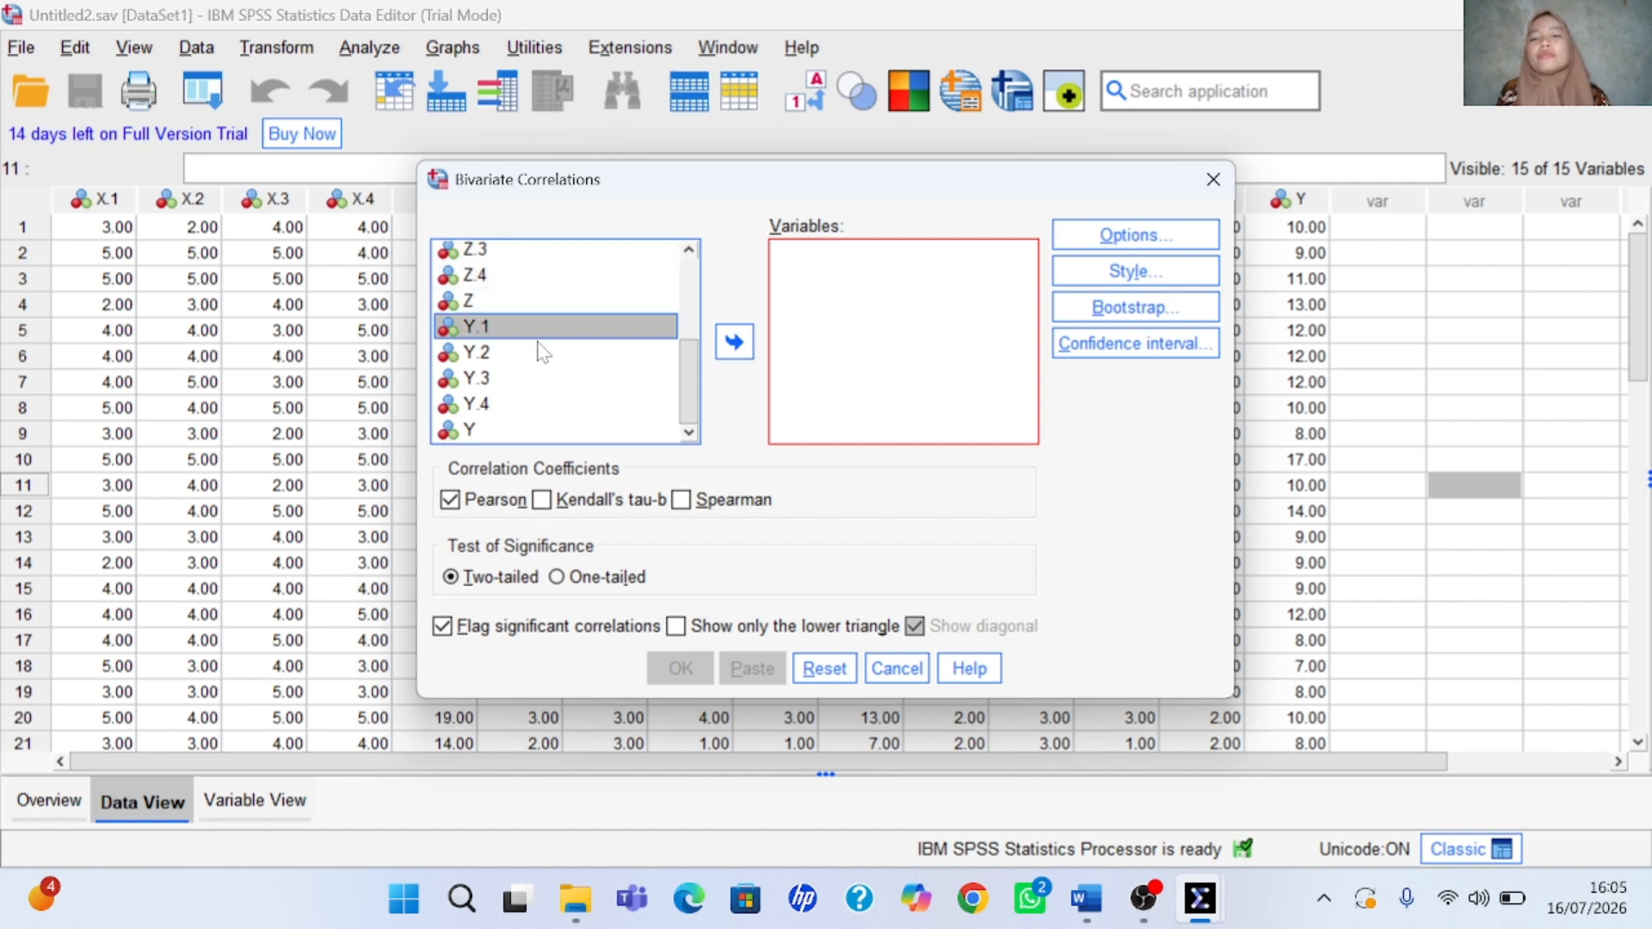
shift+click(542, 353)
shift+click(544, 375)
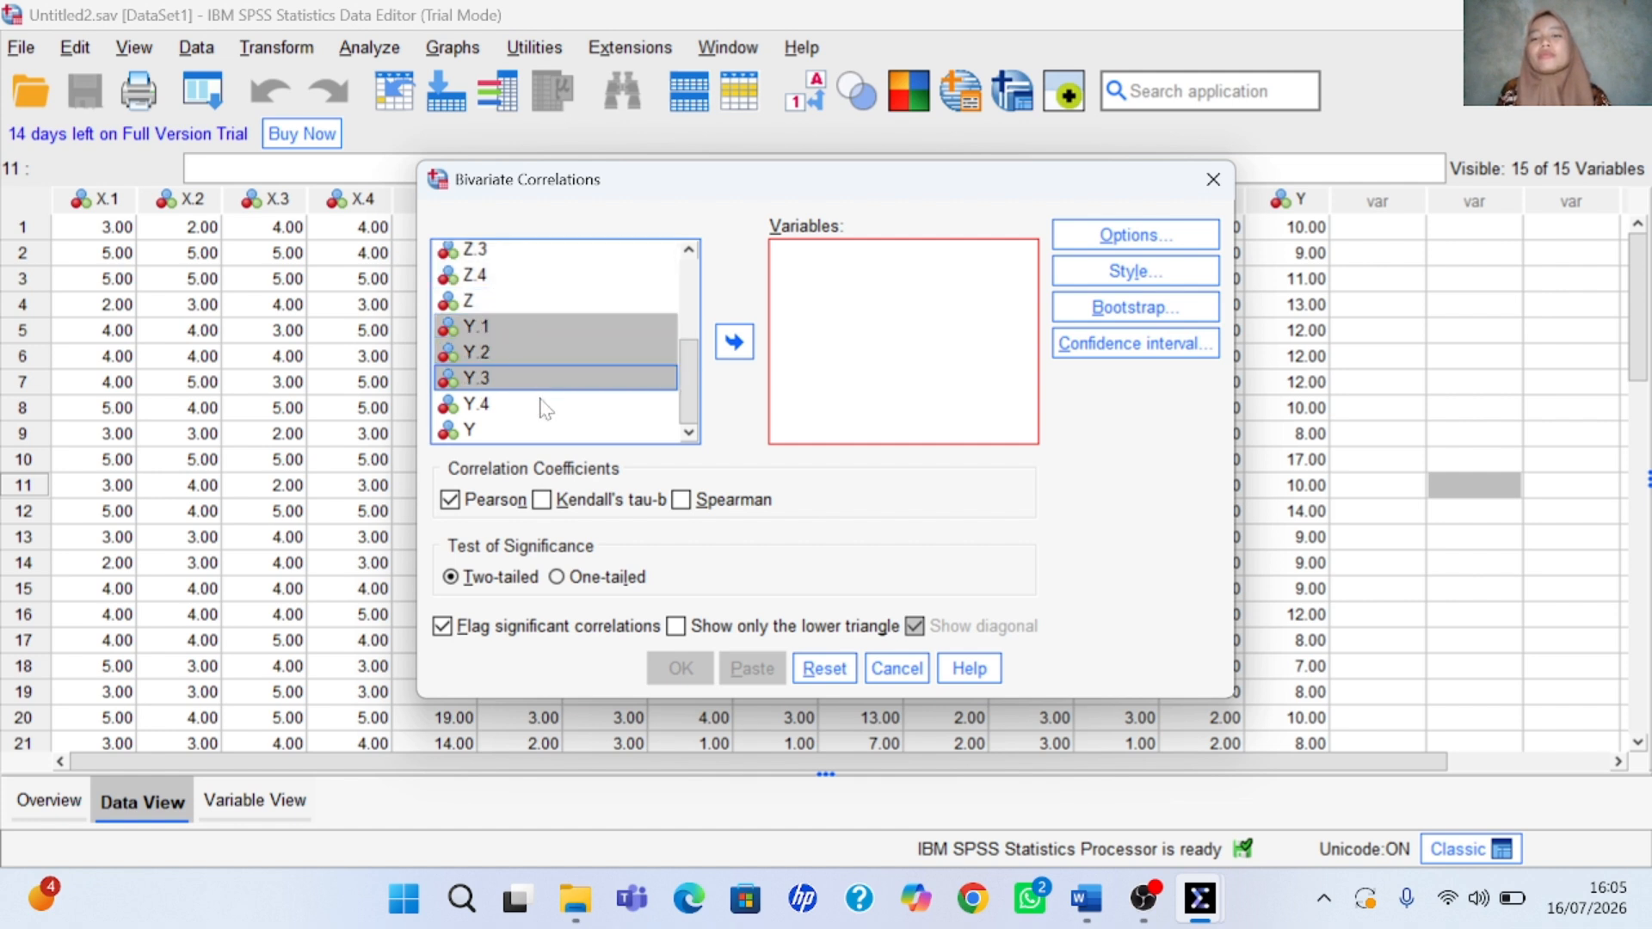
shift+click(547, 406)
shift+click(546, 428)
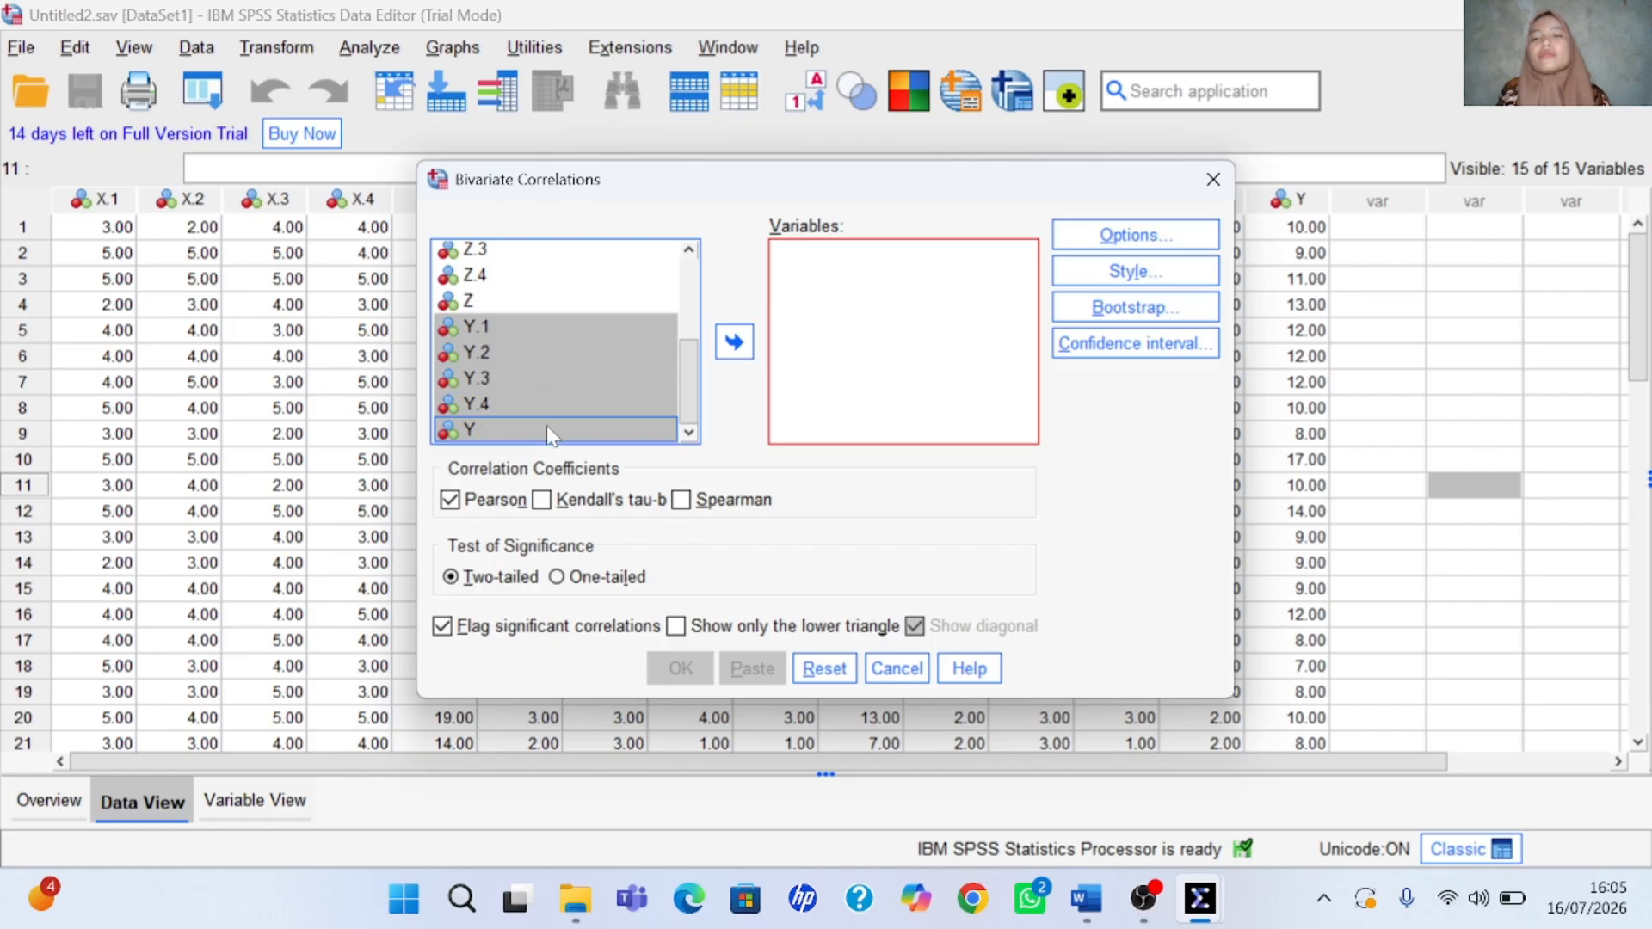
click(731, 338)
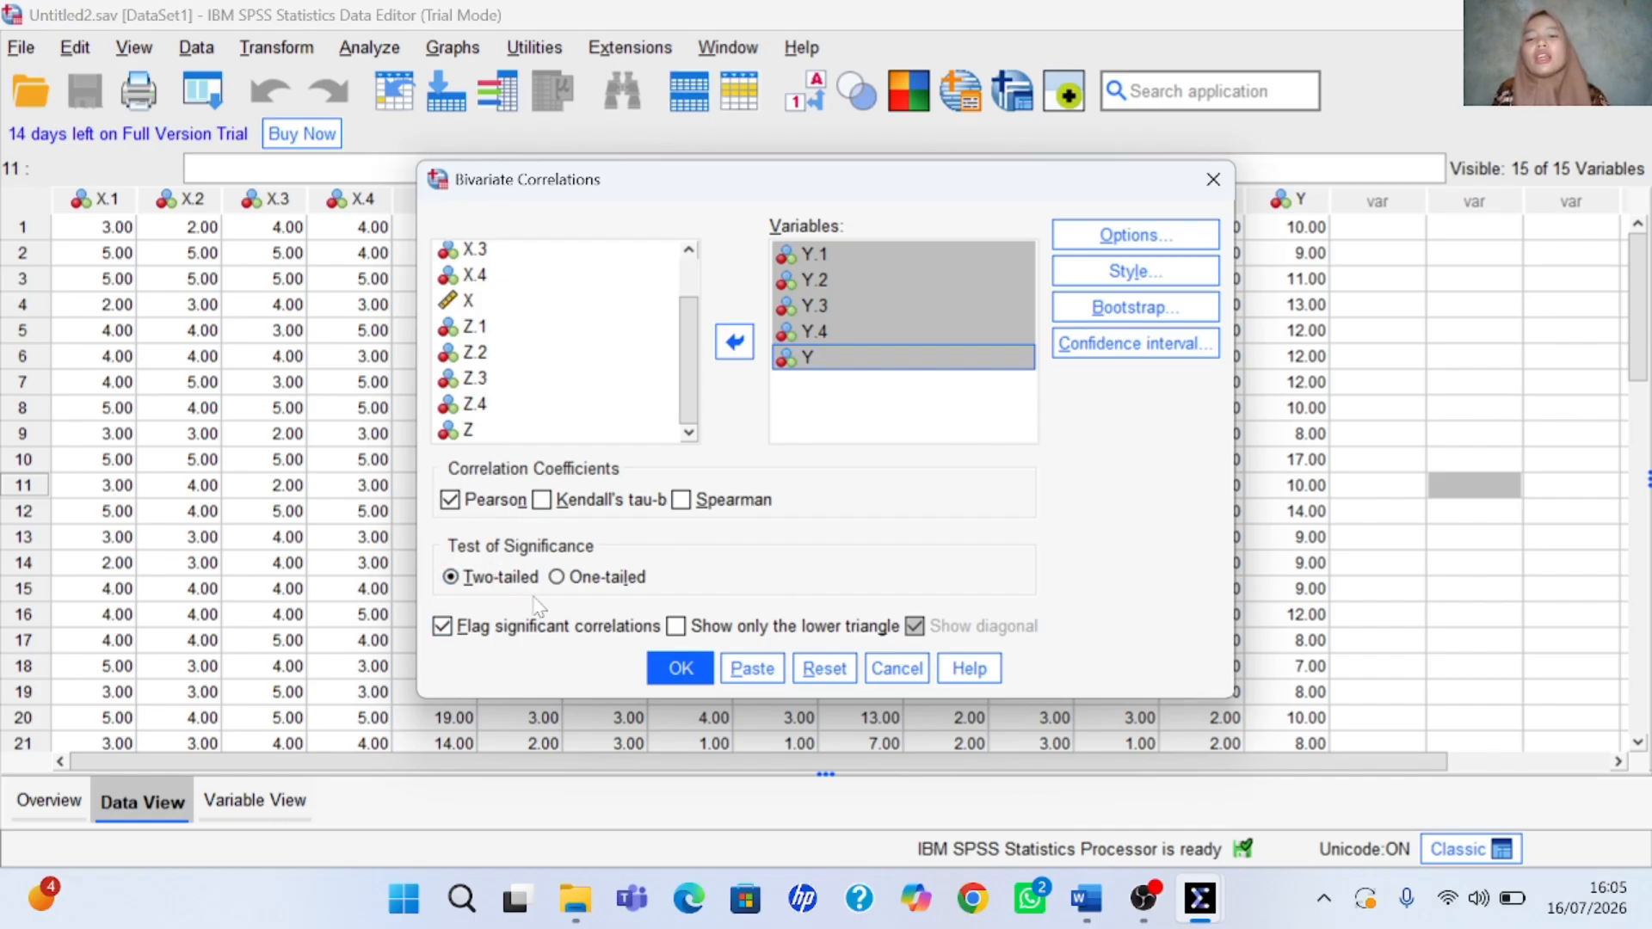
click(680, 670)
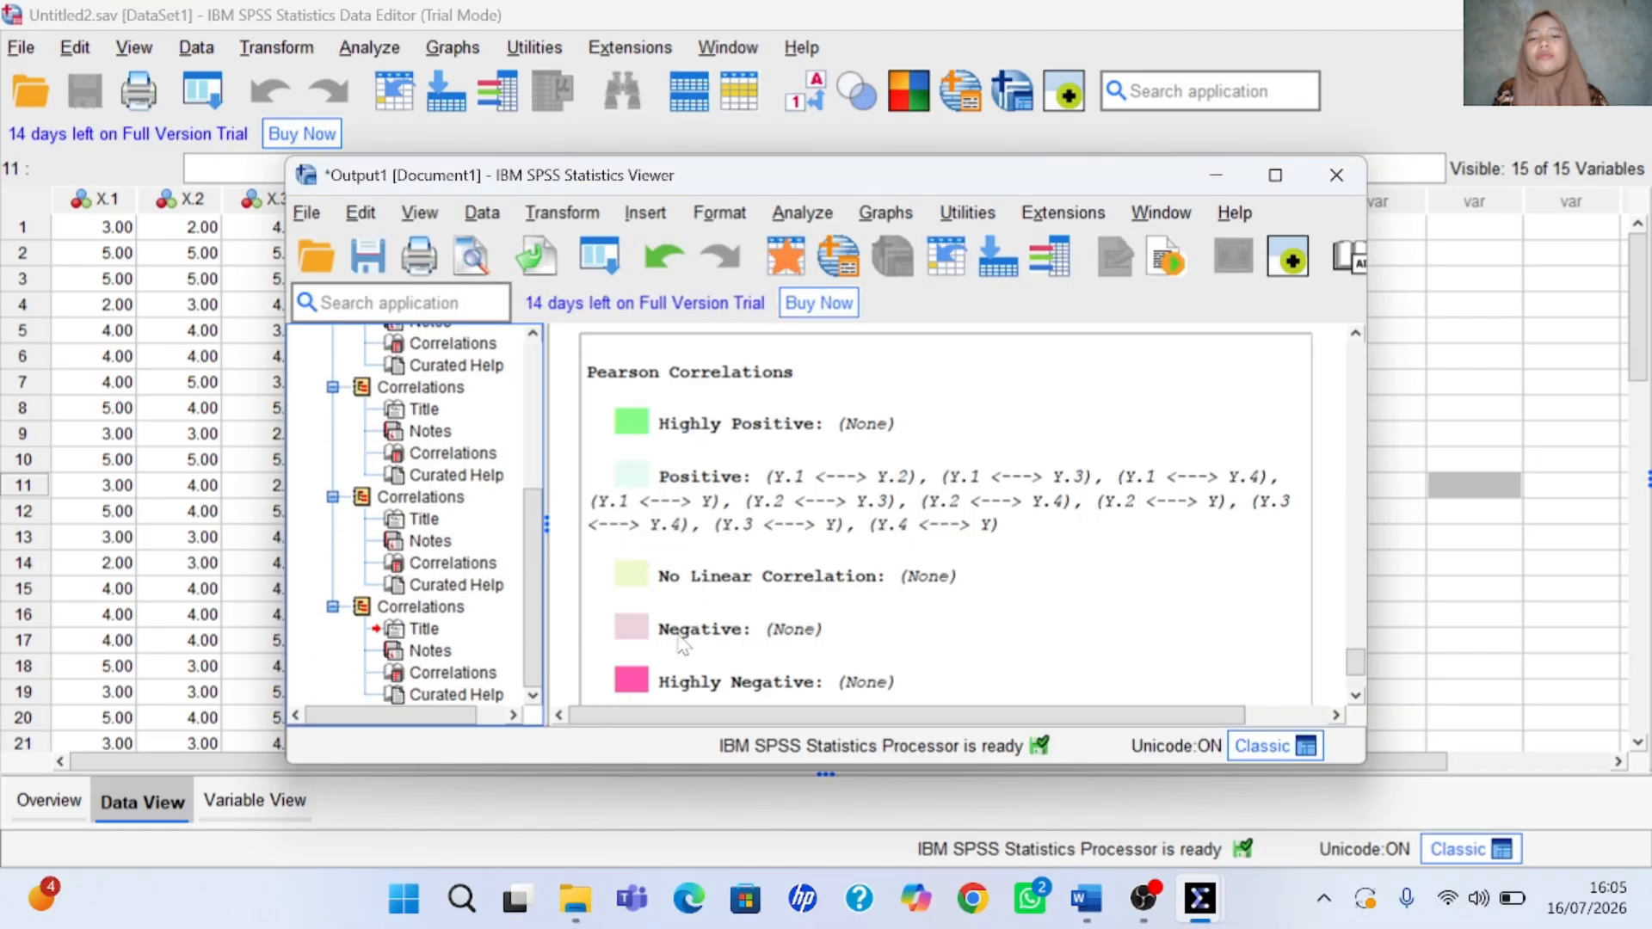
scroll(699, 609, up, 3)
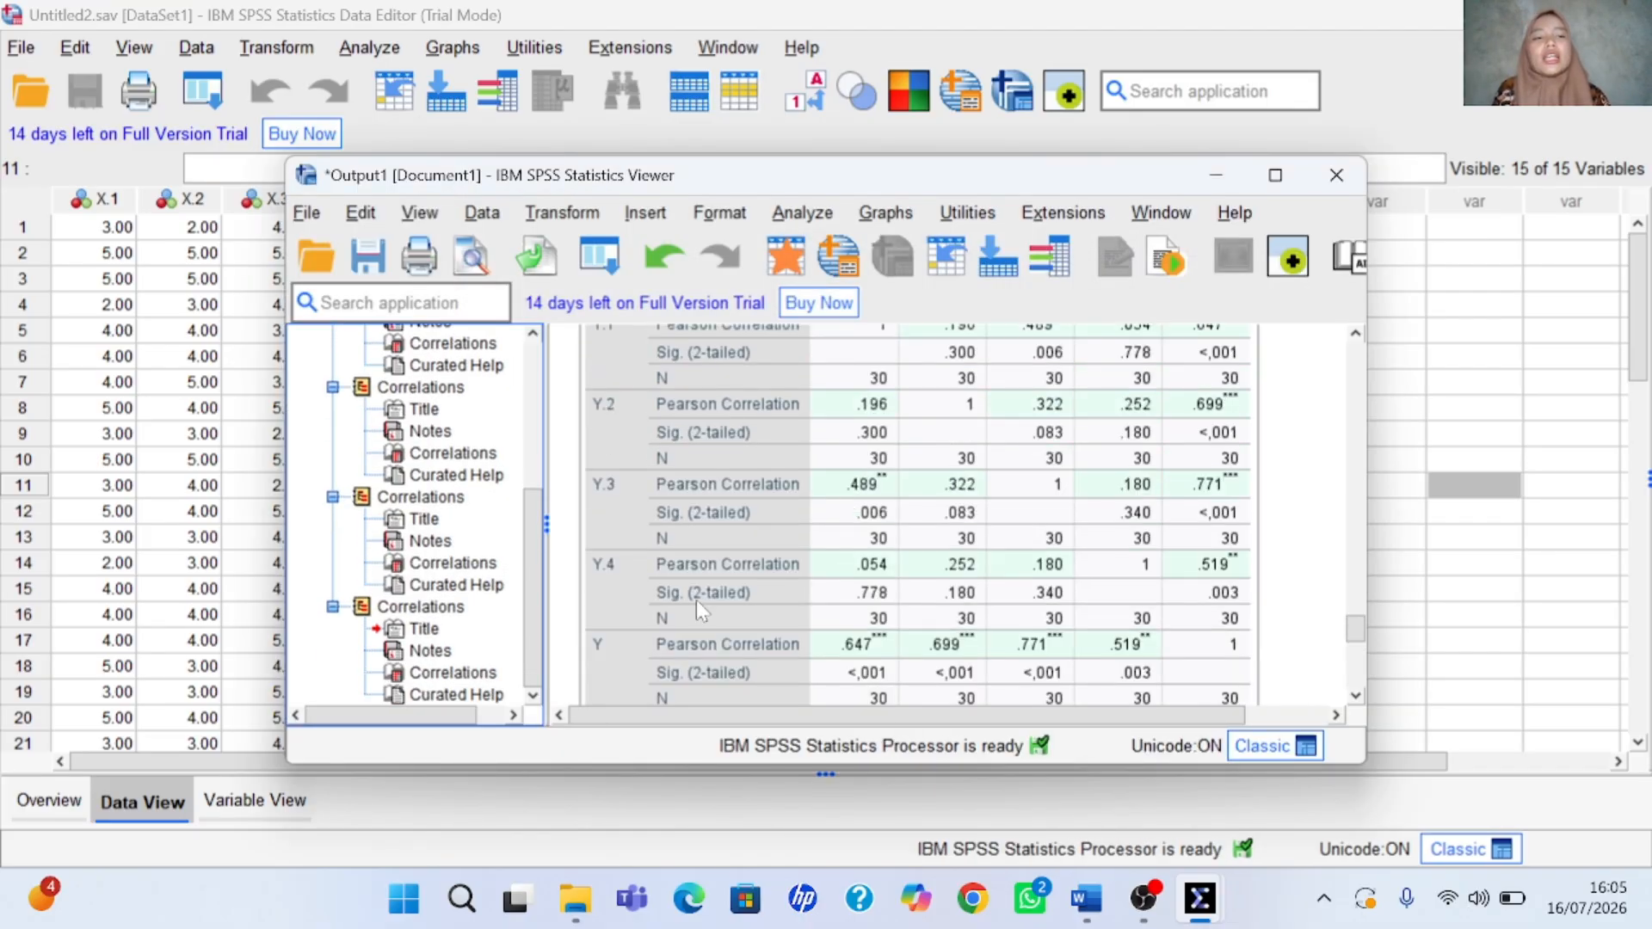
scroll(699, 609, down, 3)
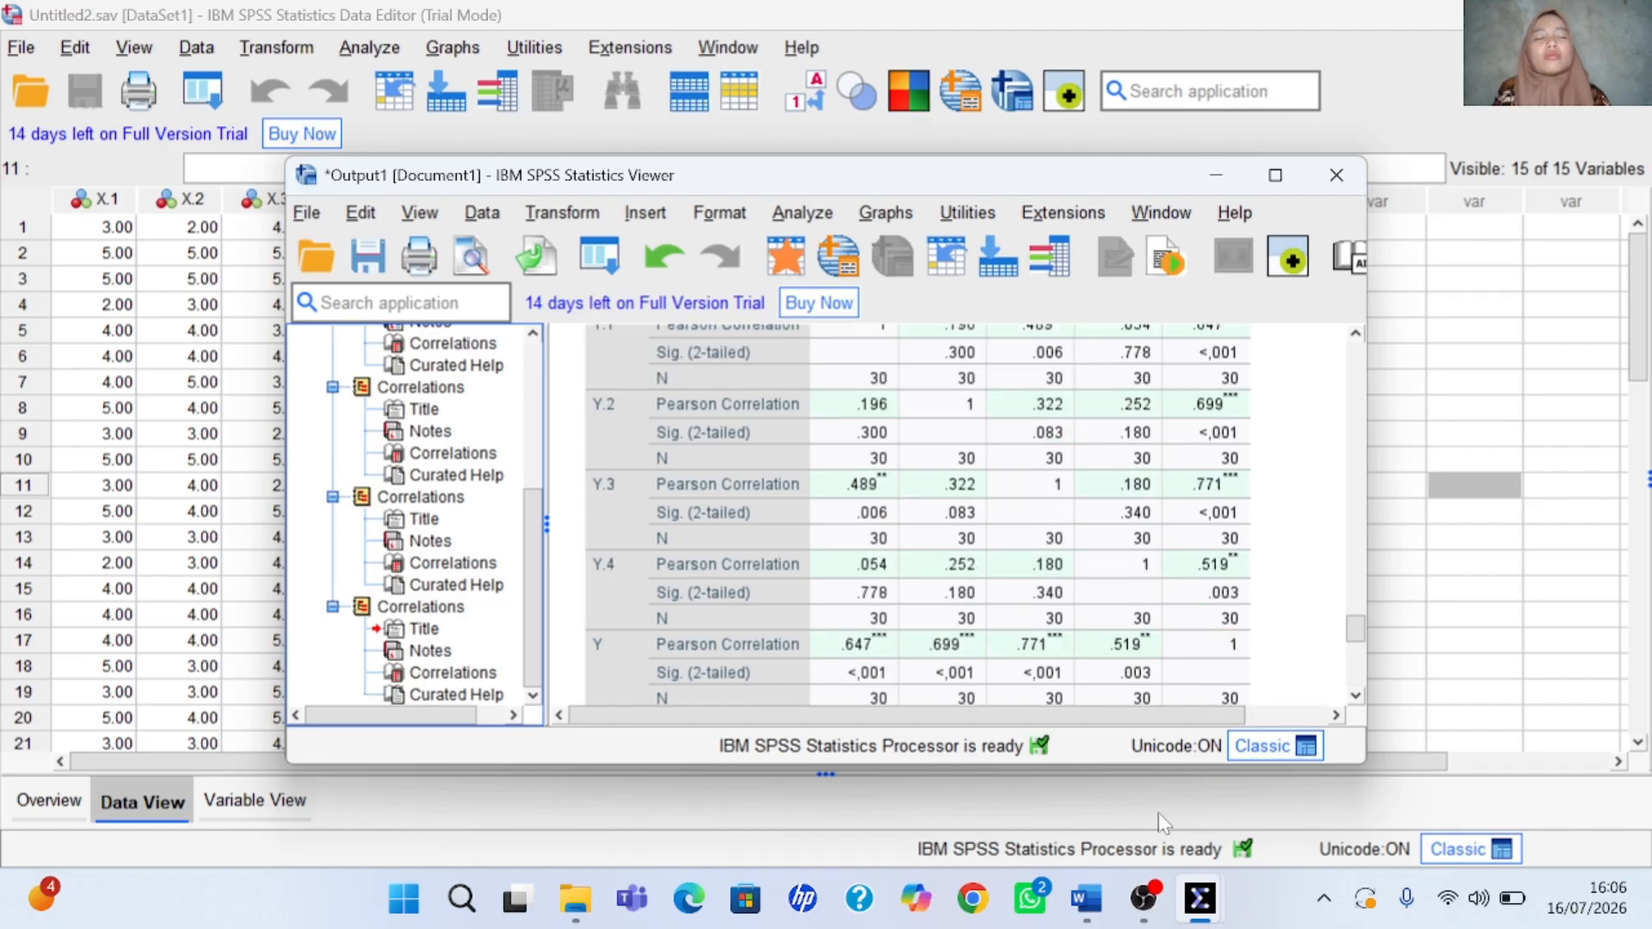
Look over the Y correlation matrix, then switch to the Word report and review the variable Y validity section with its correlation and interpretation tables
click(1192, 652)
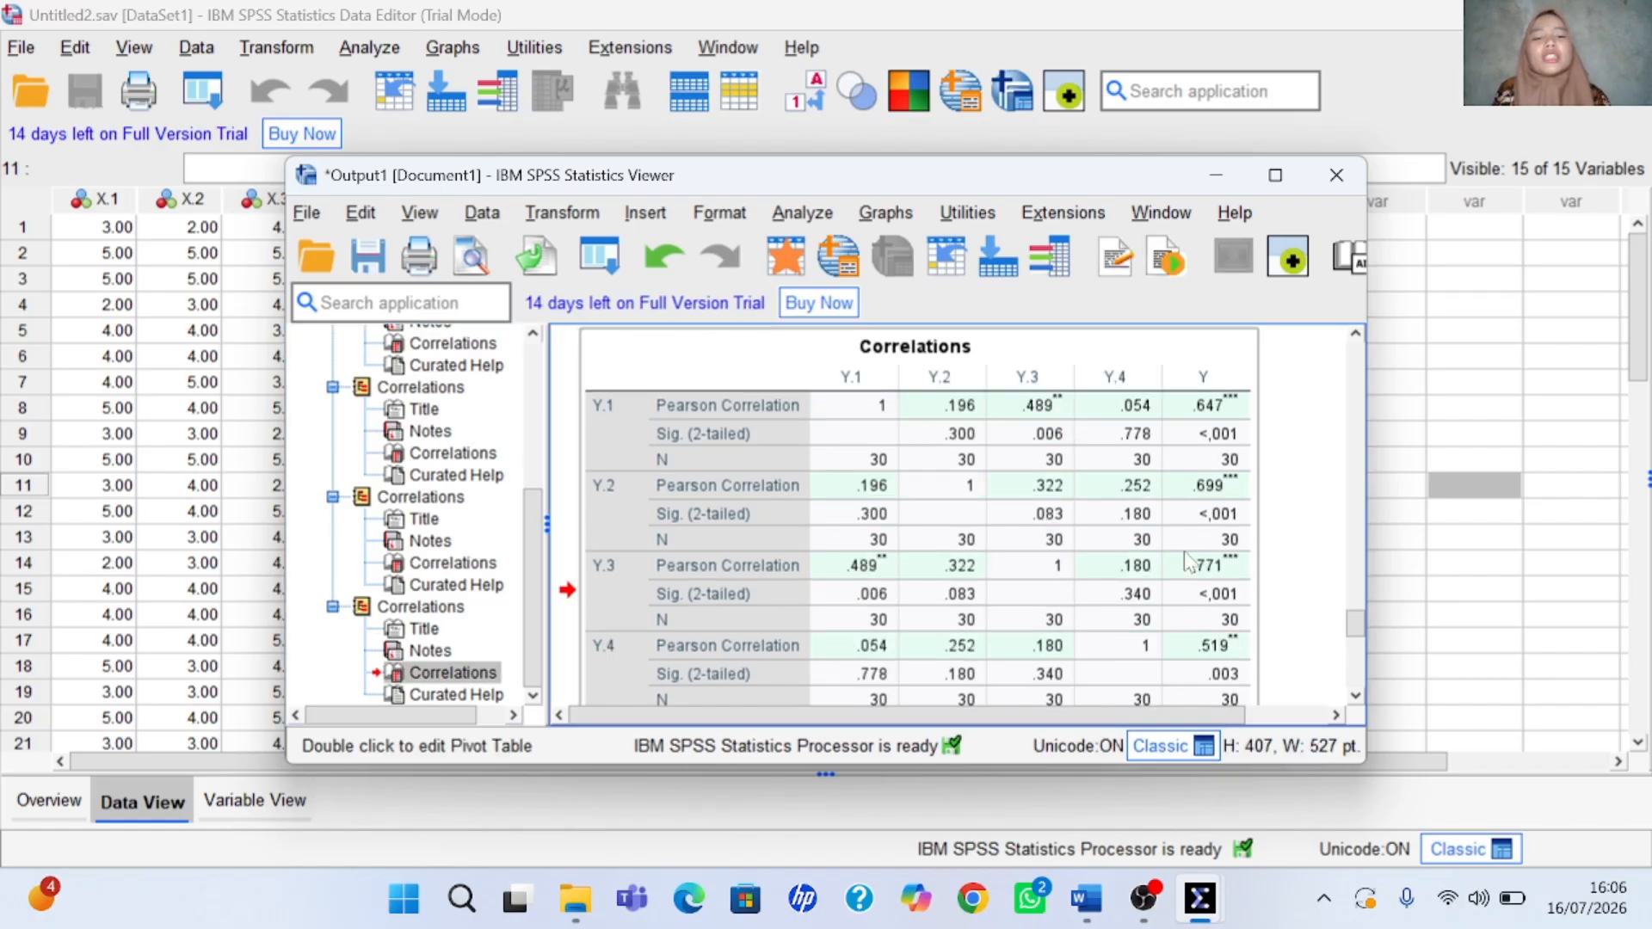
click(1077, 896)
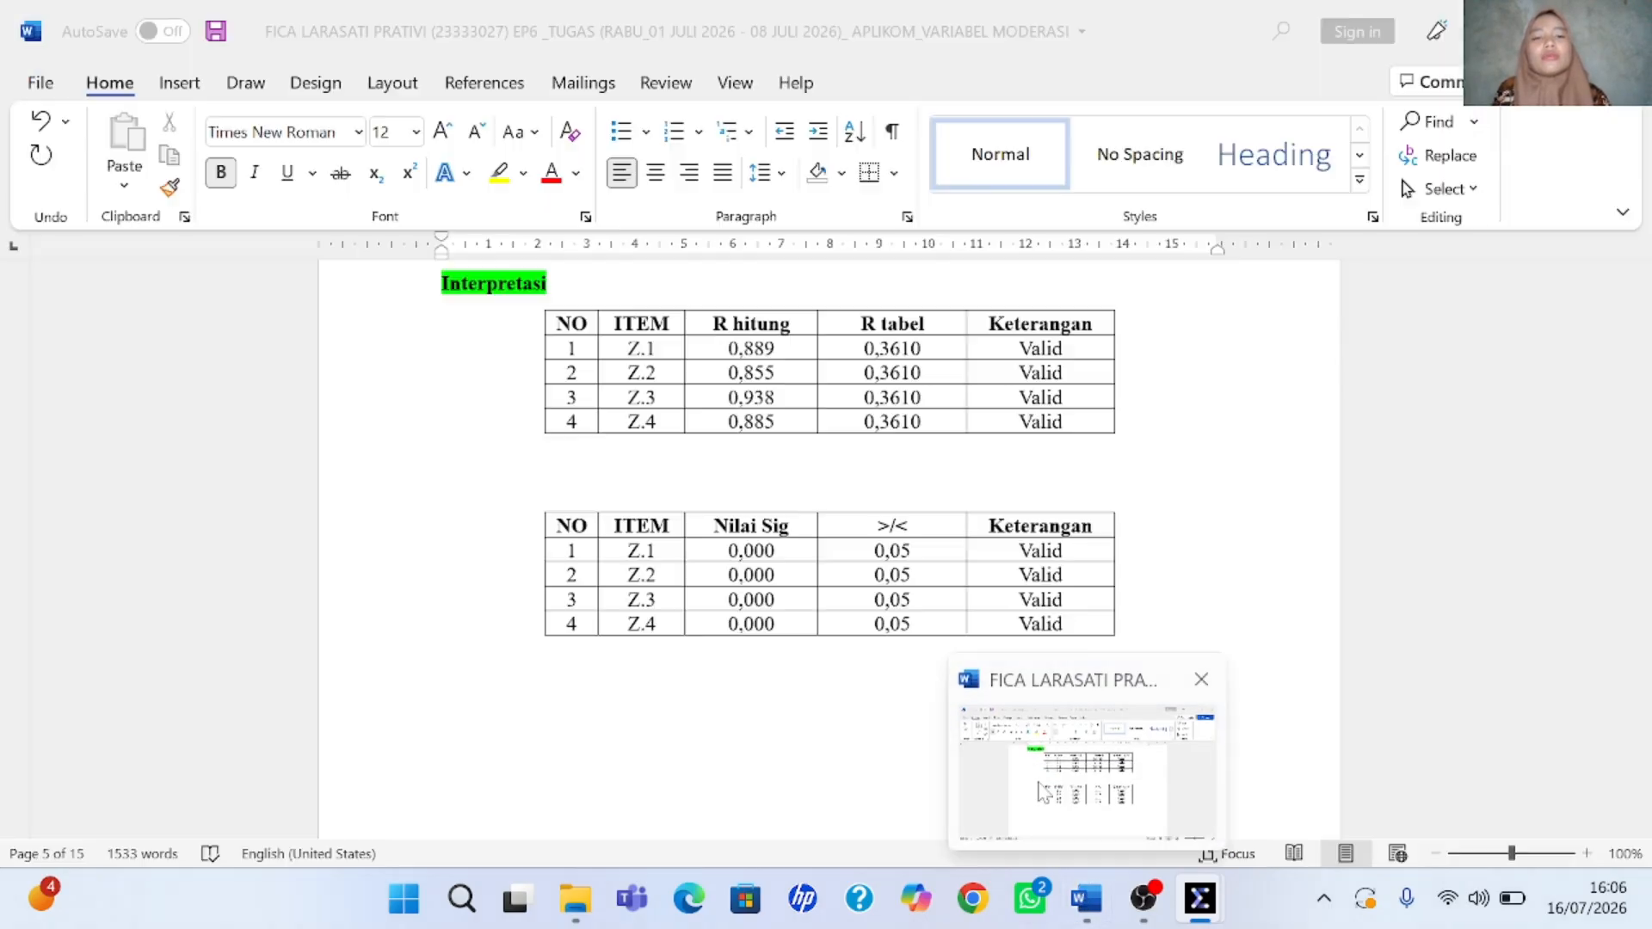
scroll(937, 730, down, 5)
scroll(940, 738, down, 5)
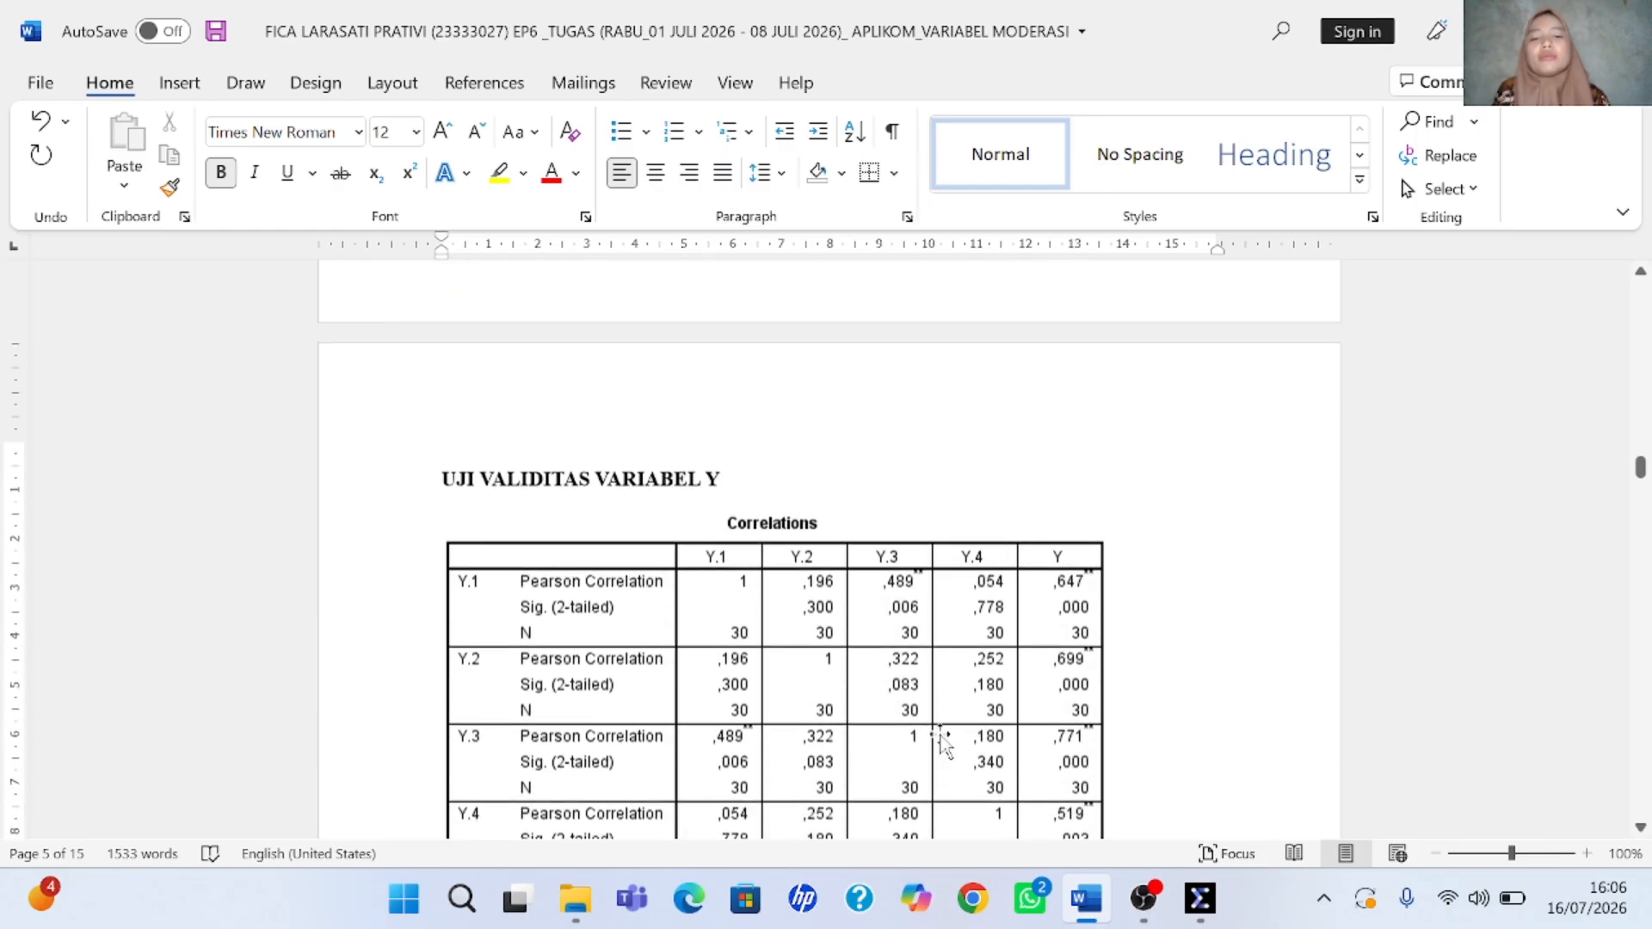
scroll(941, 740, down, 6)
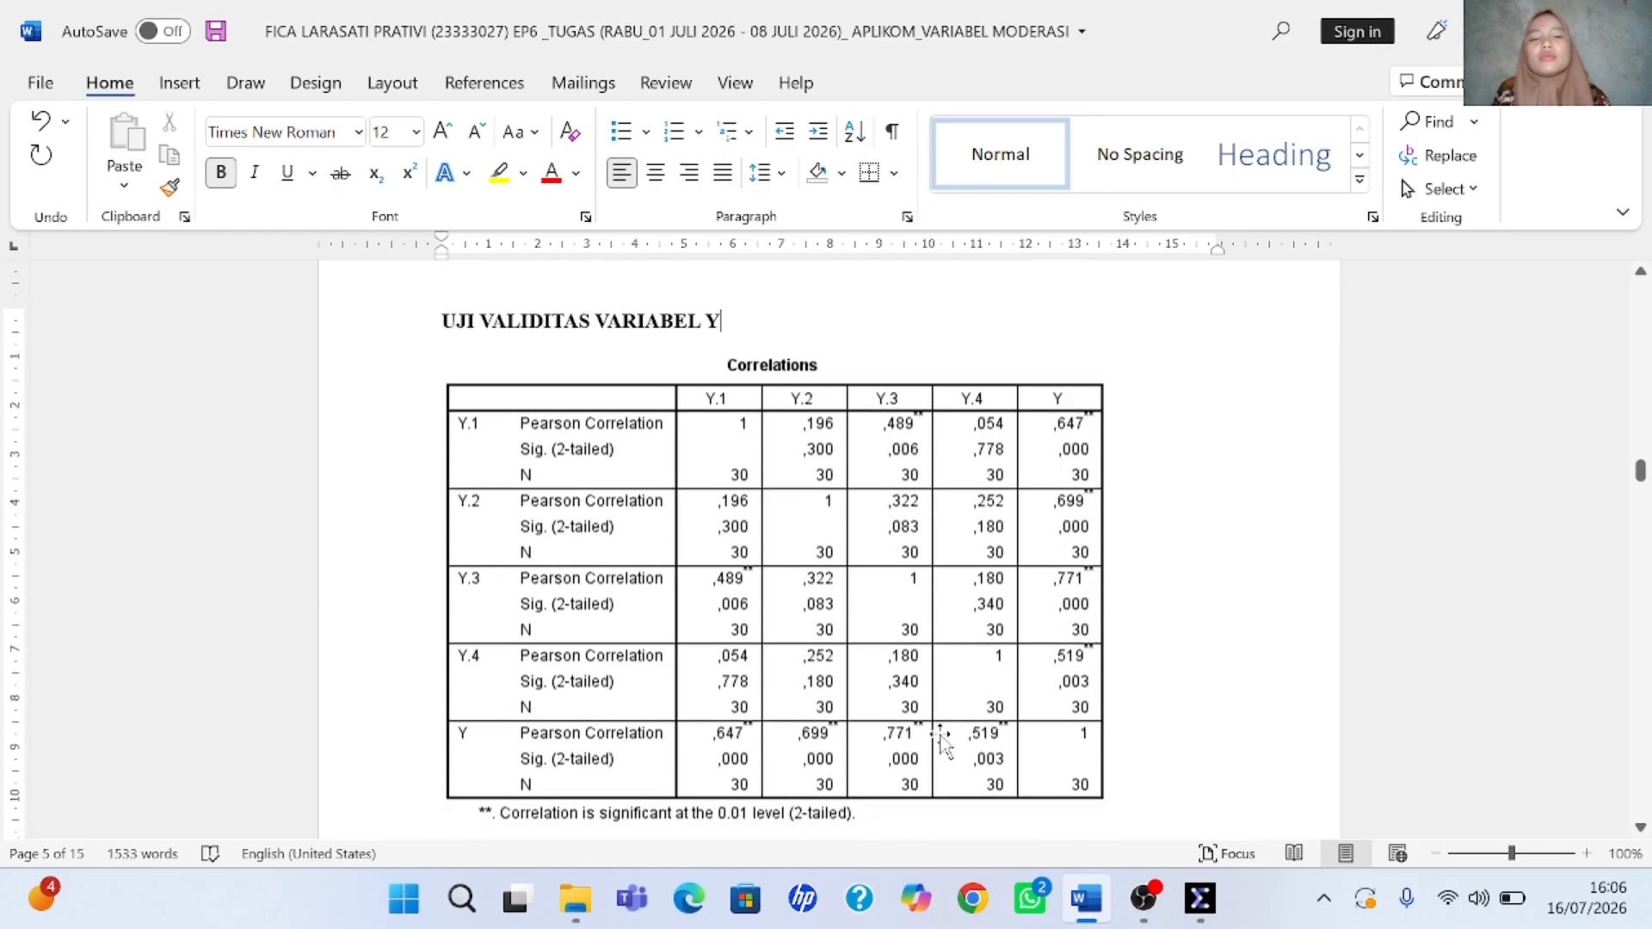
scroll(826, 550, down, 2)
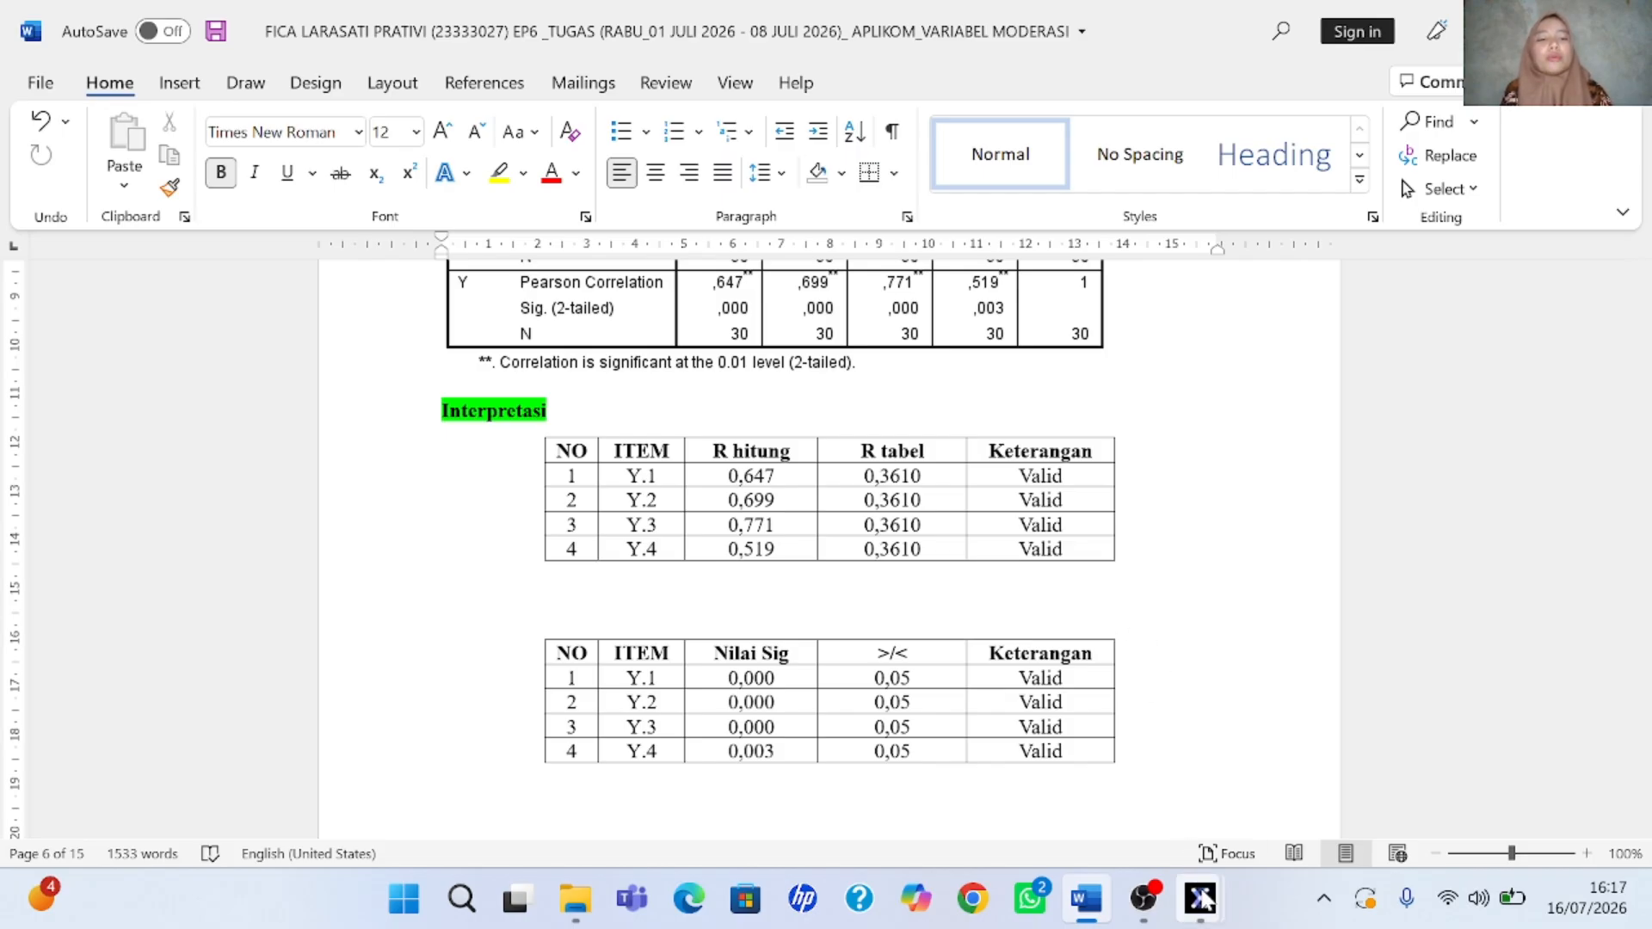
Switch to the SPSS dataset and compute a new variable X_Z with the numeric expression X * Z
mouse_move(1200, 897)
click(1286, 785)
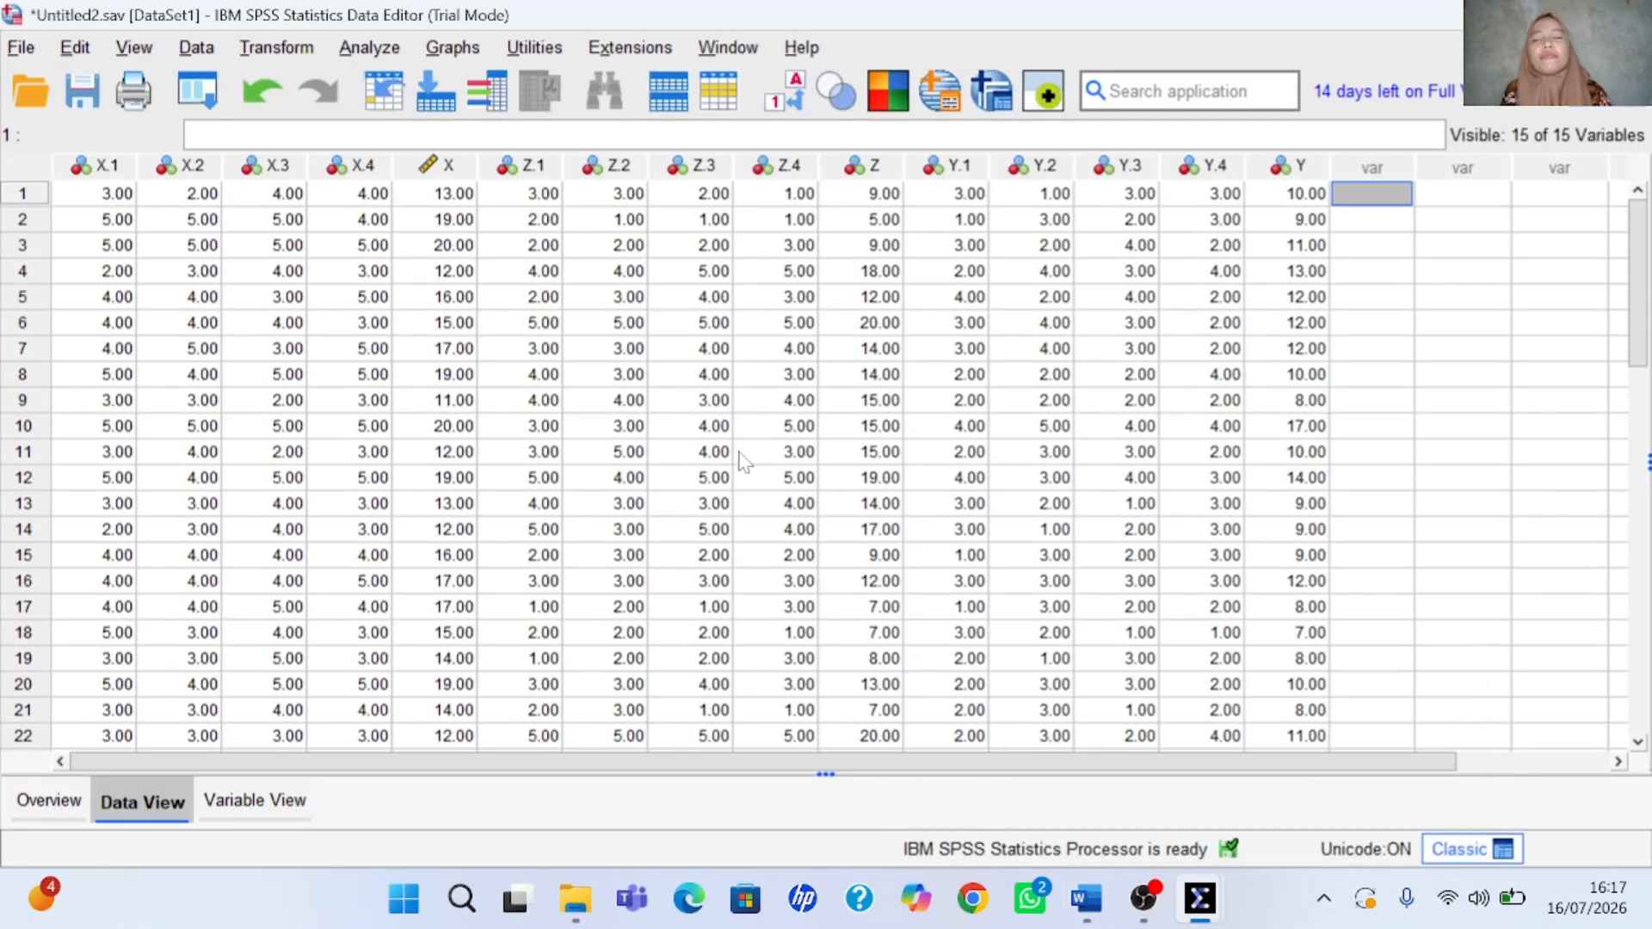
click(300, 53)
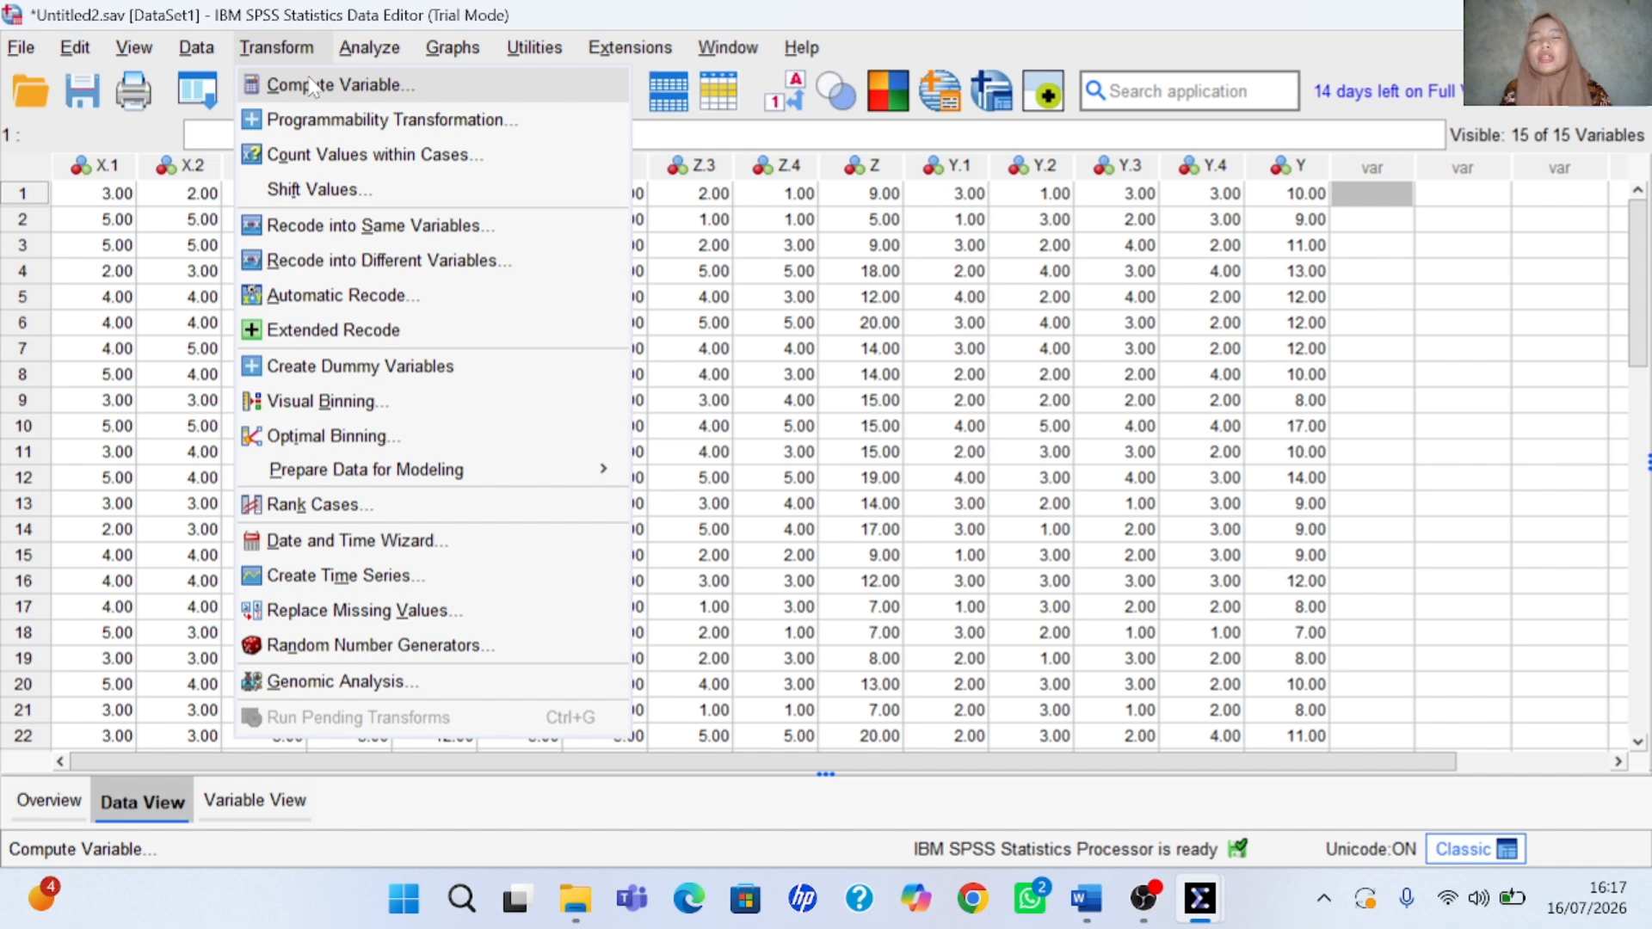
click(312, 85)
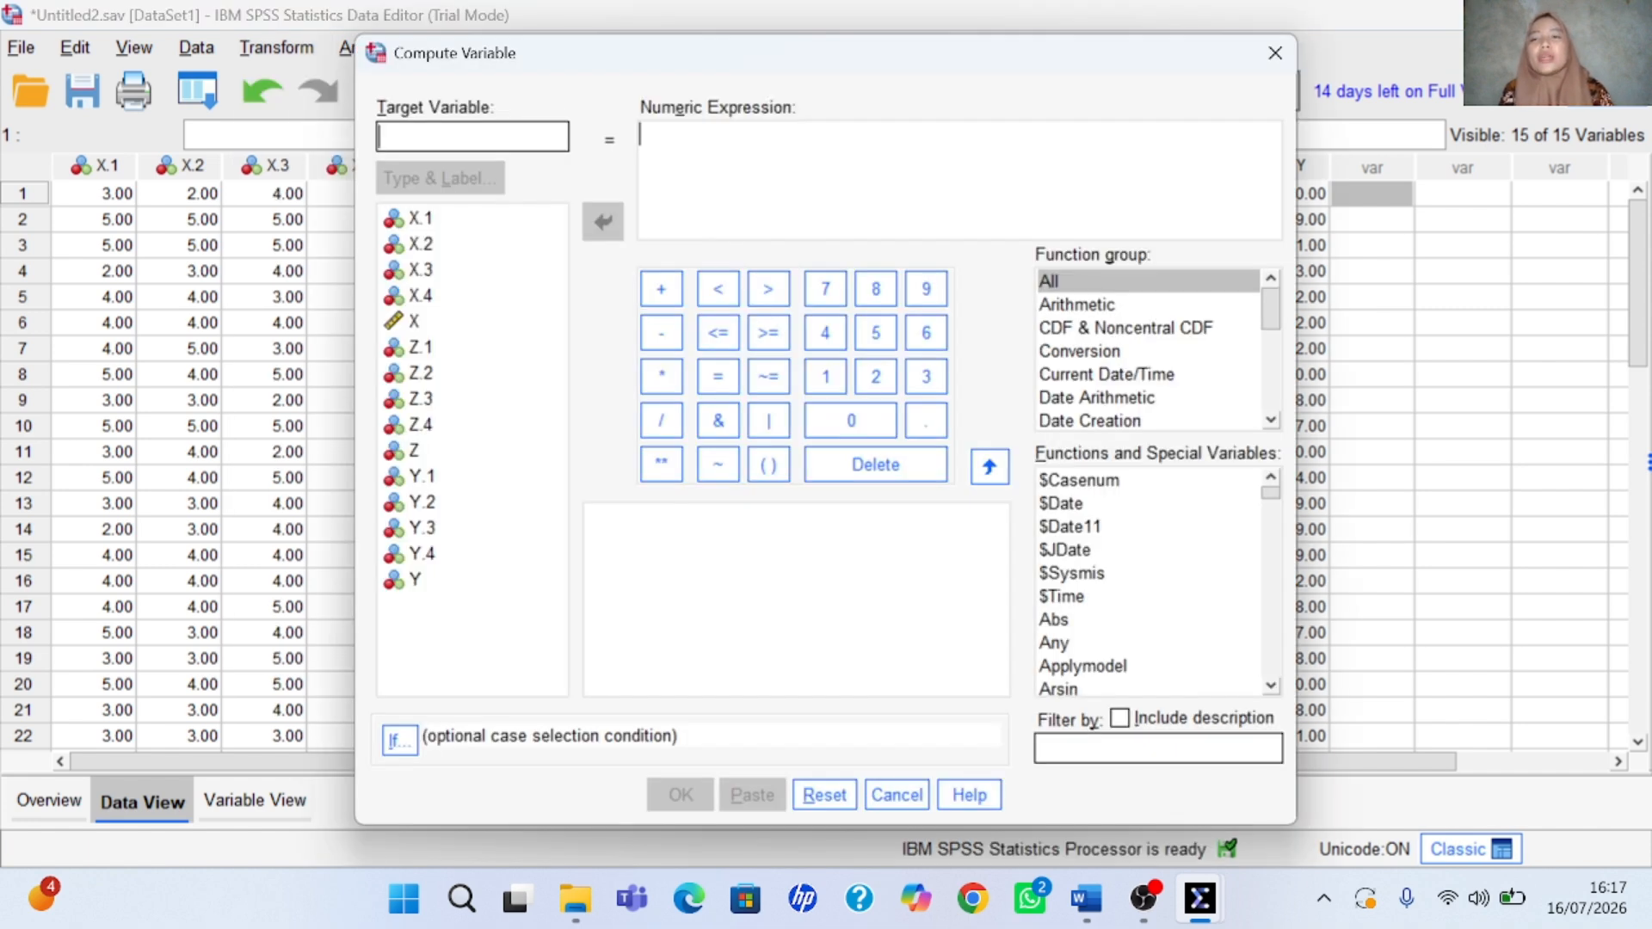
text(X)
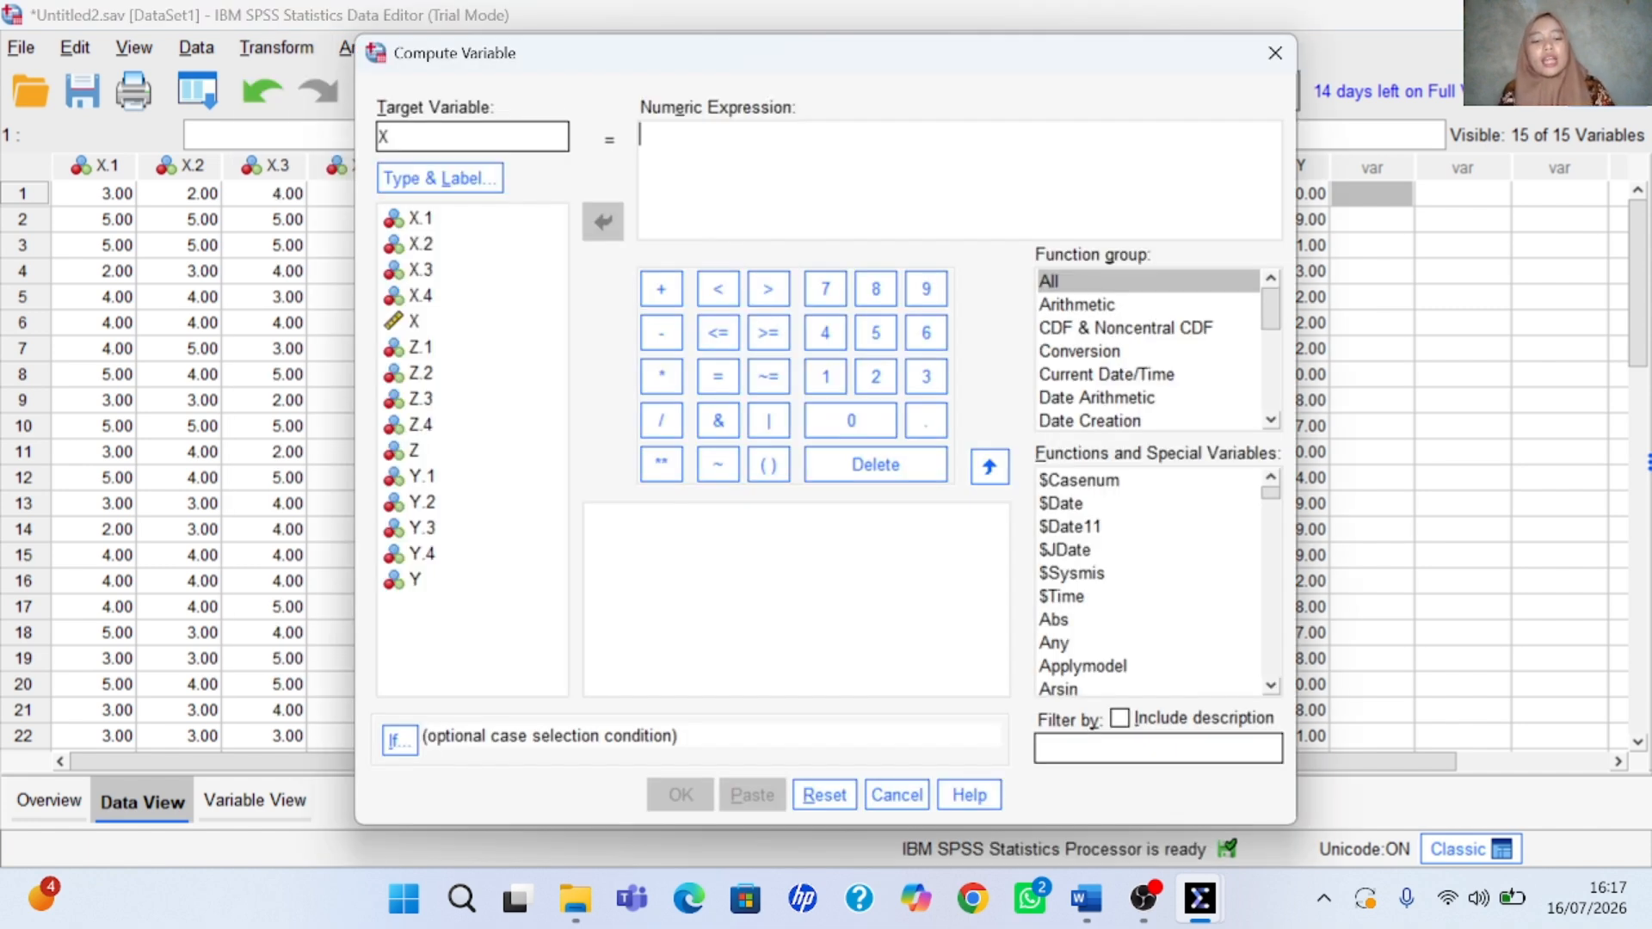
text(_Z)
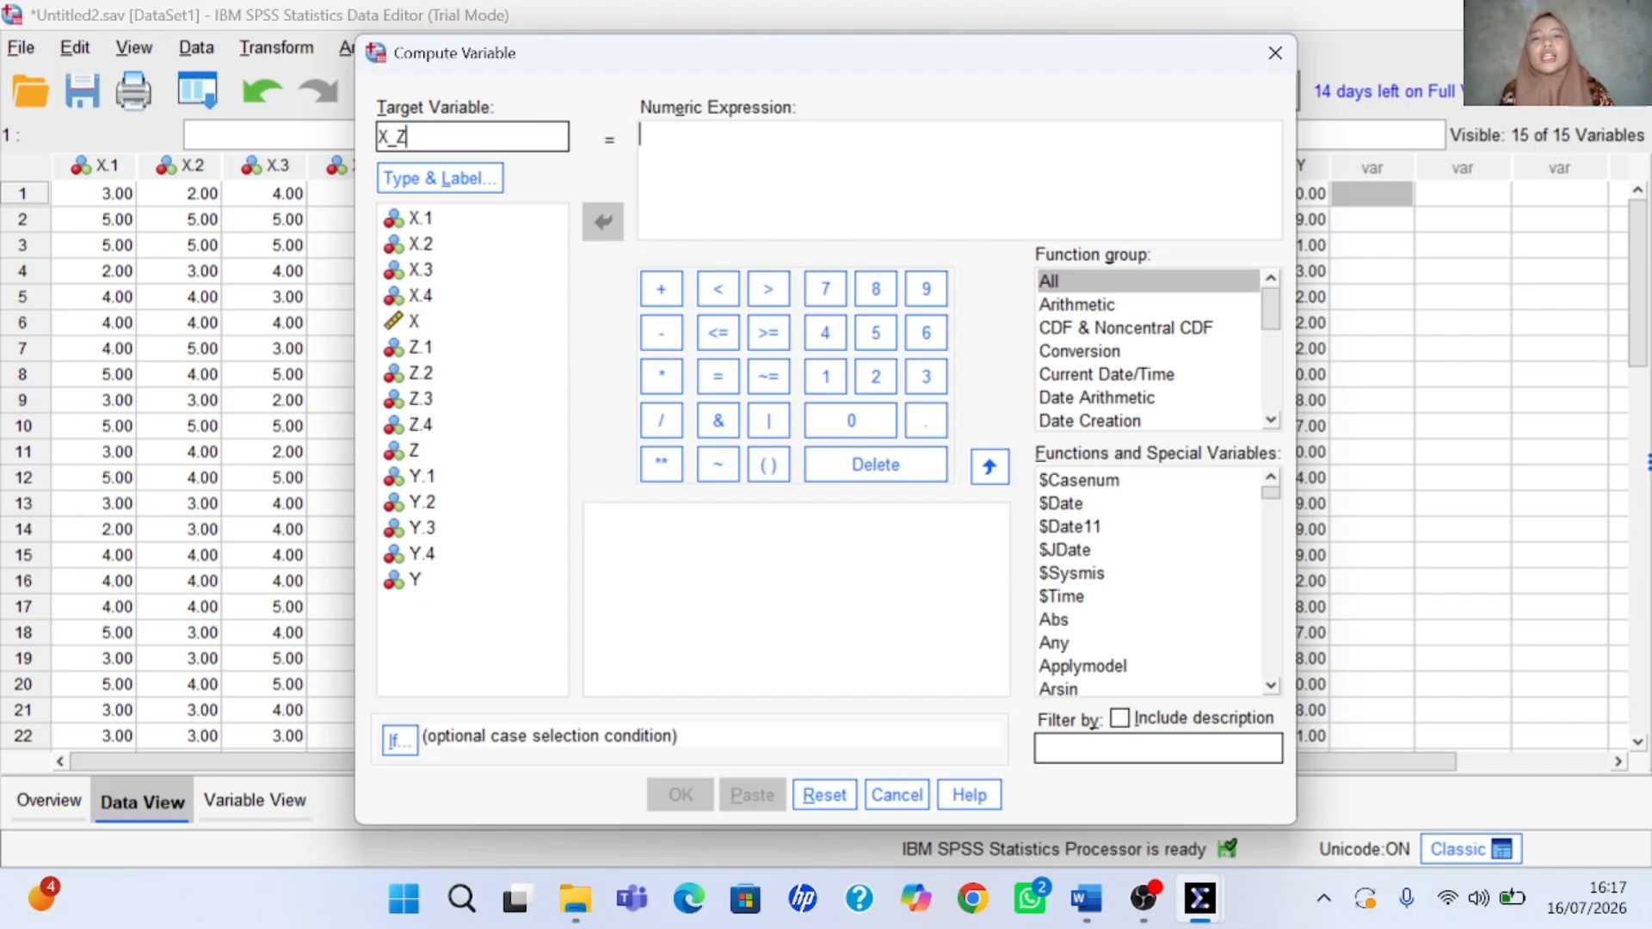
click(639, 135)
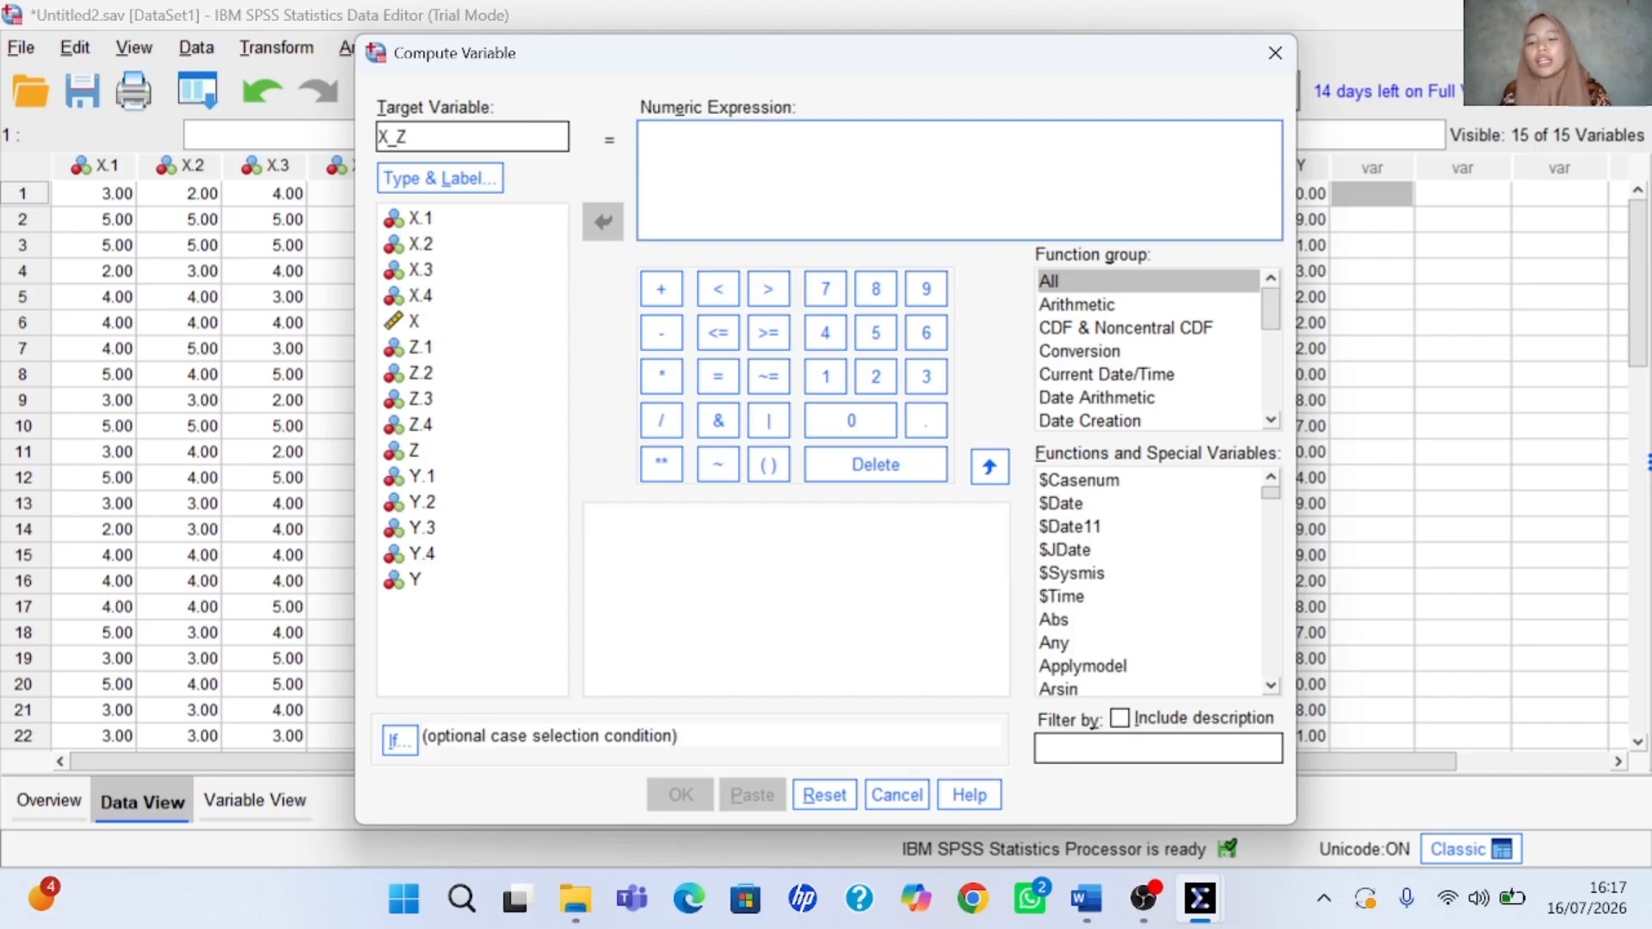
text(X)
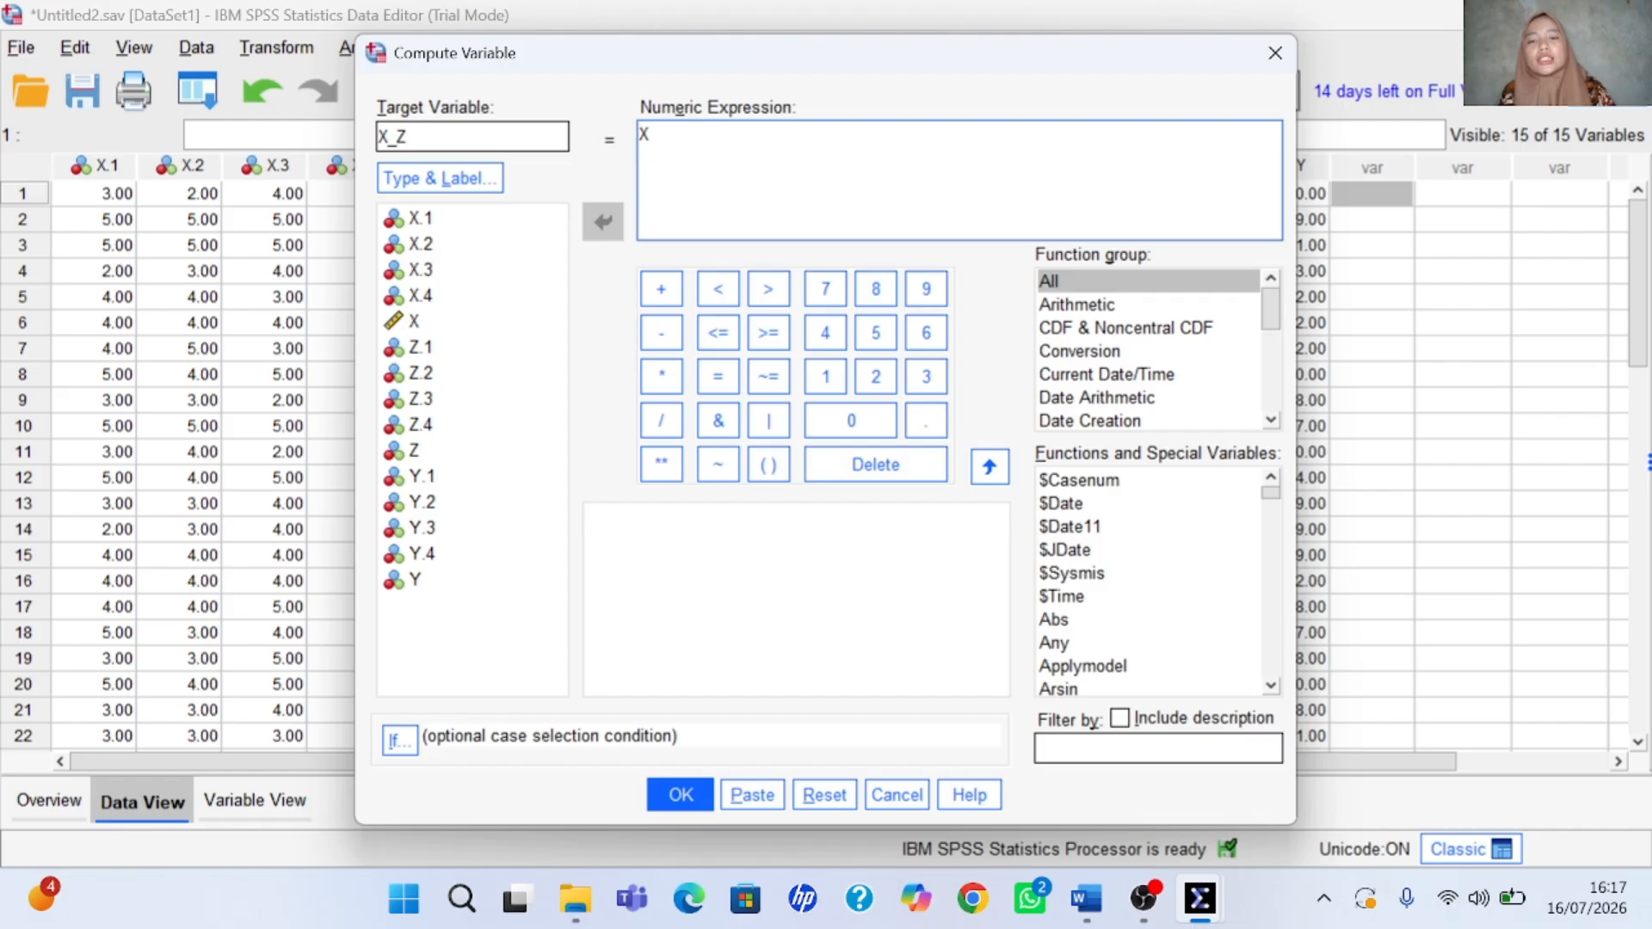
click(662, 374)
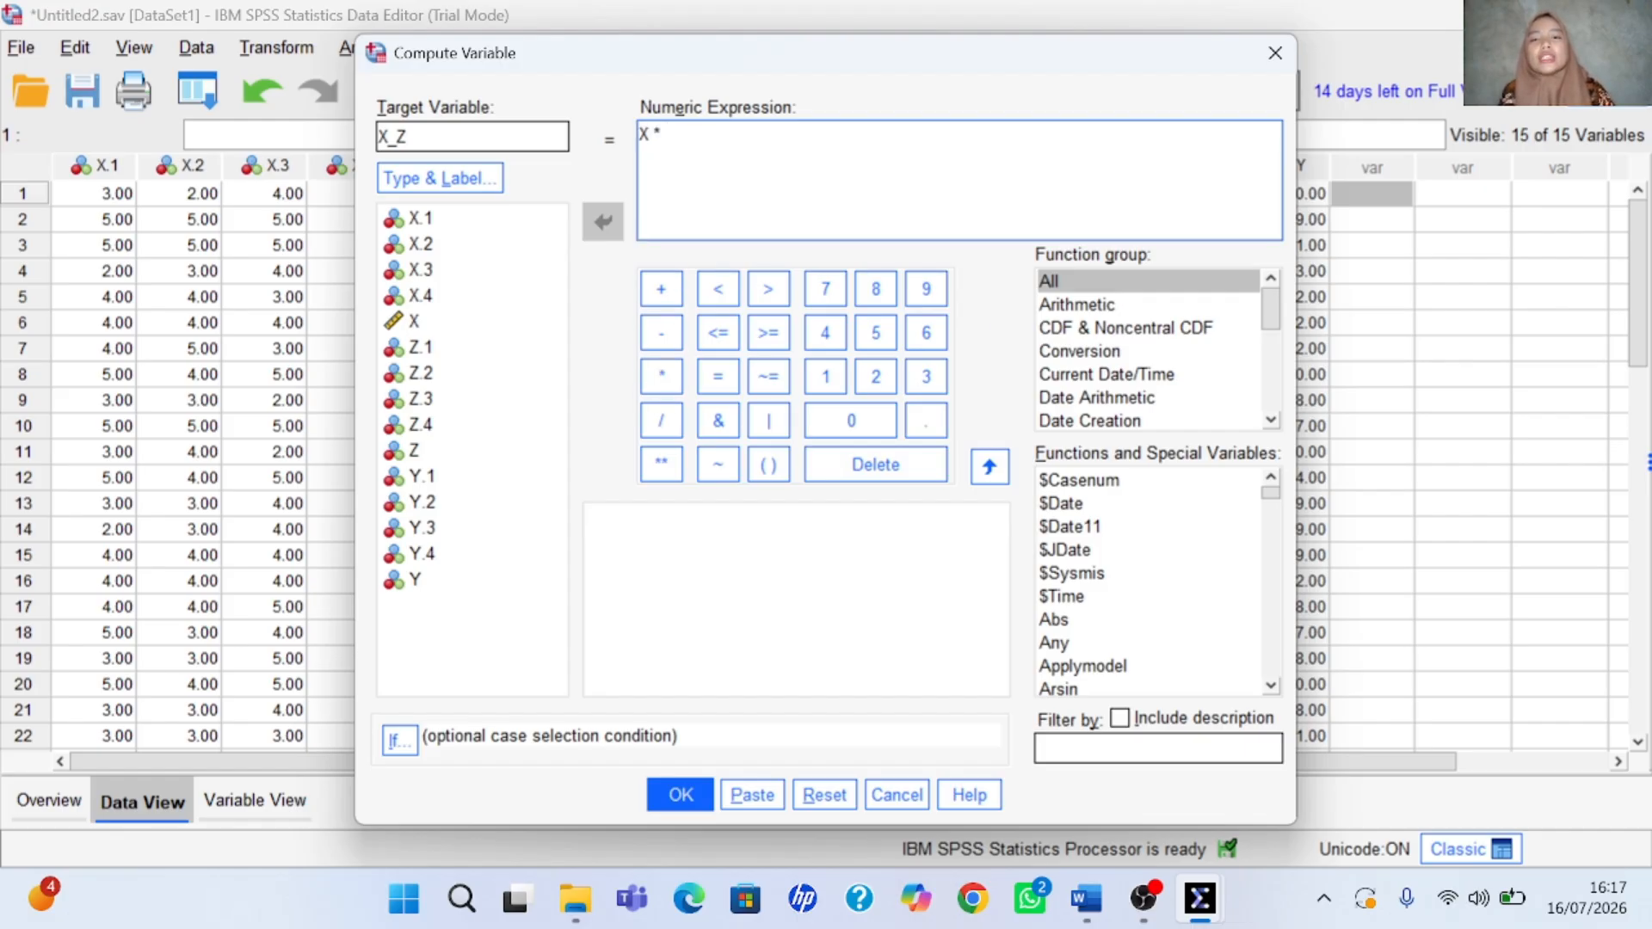
text(Z)
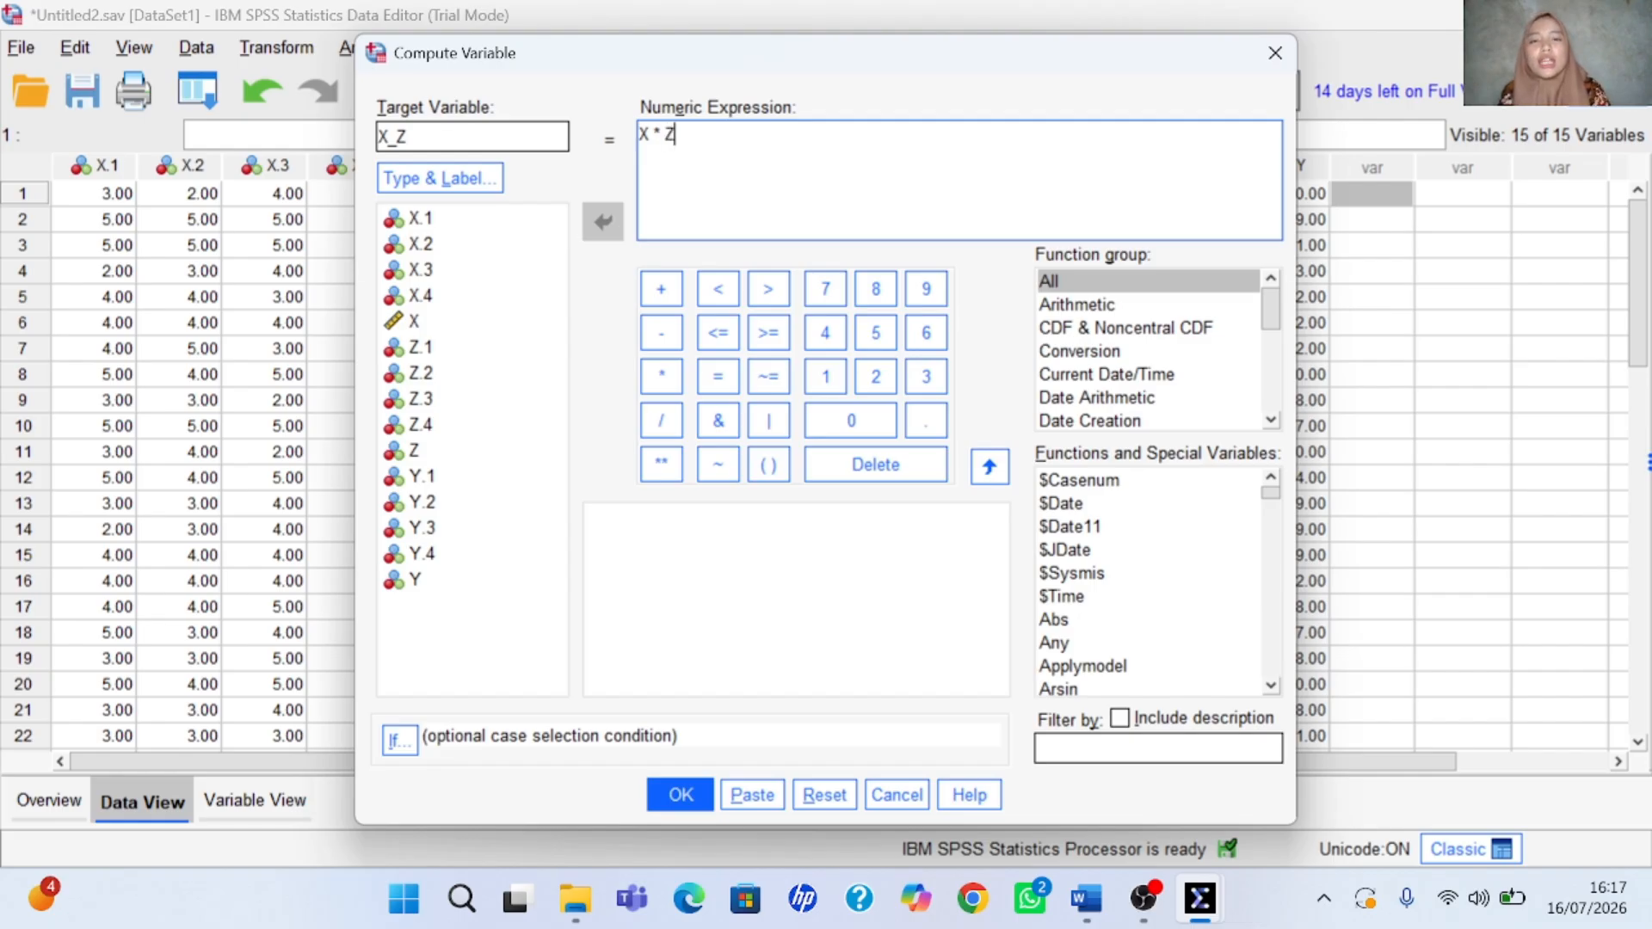
click(682, 795)
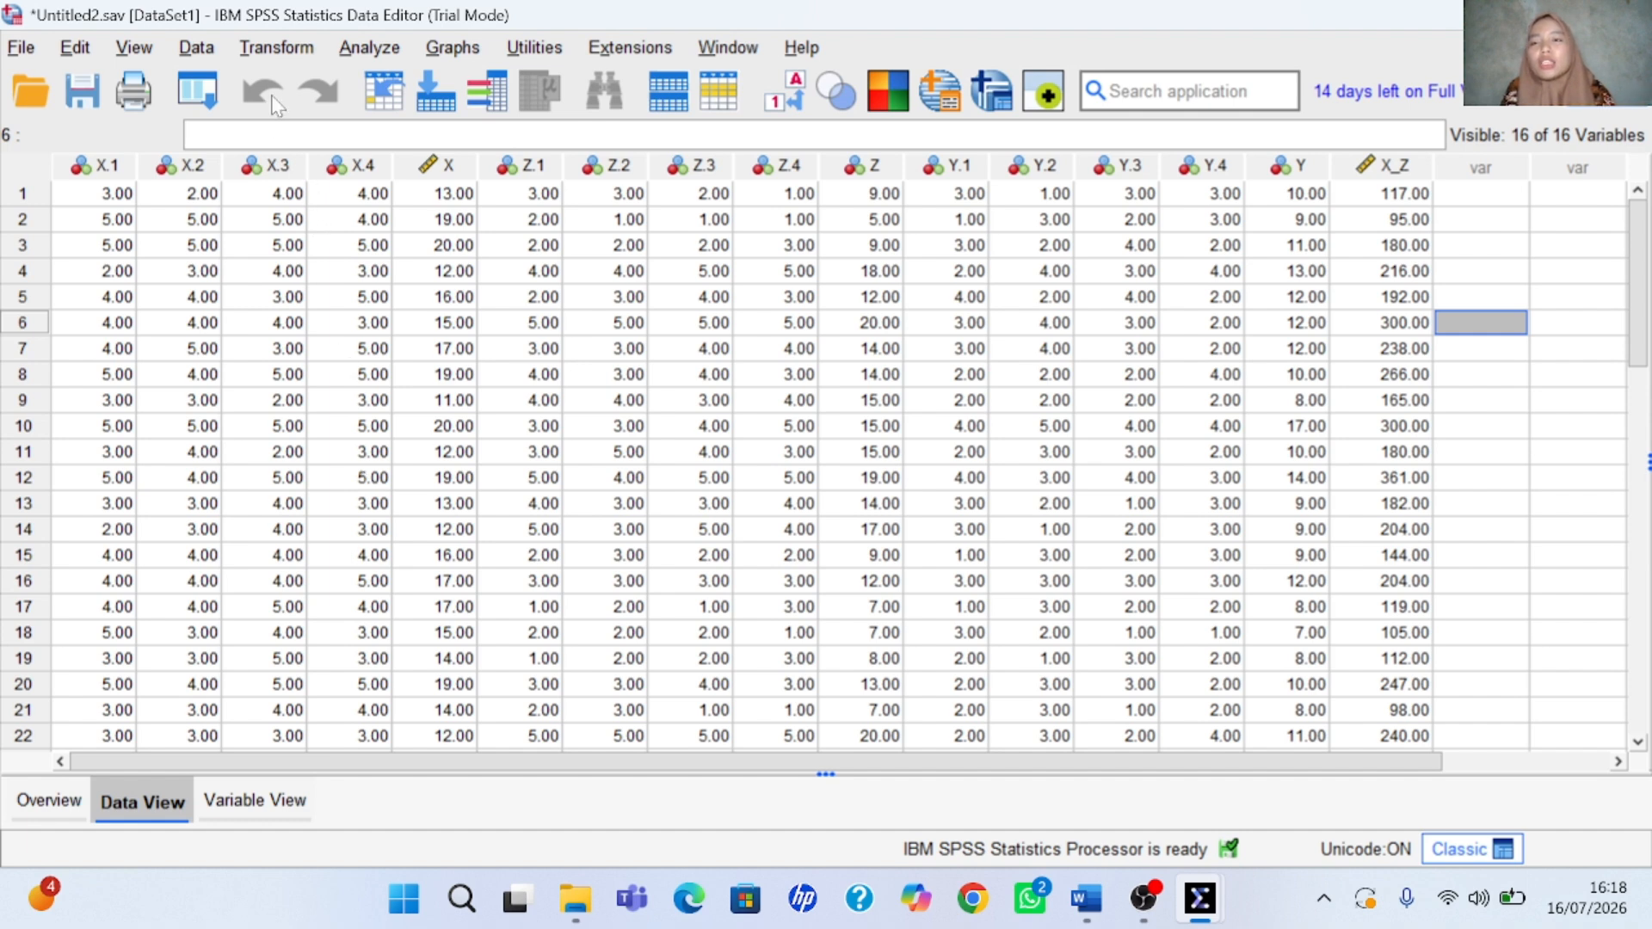
Set up another Compute Variable with target X_C and begin its numeric expression with X *
click(270, 52)
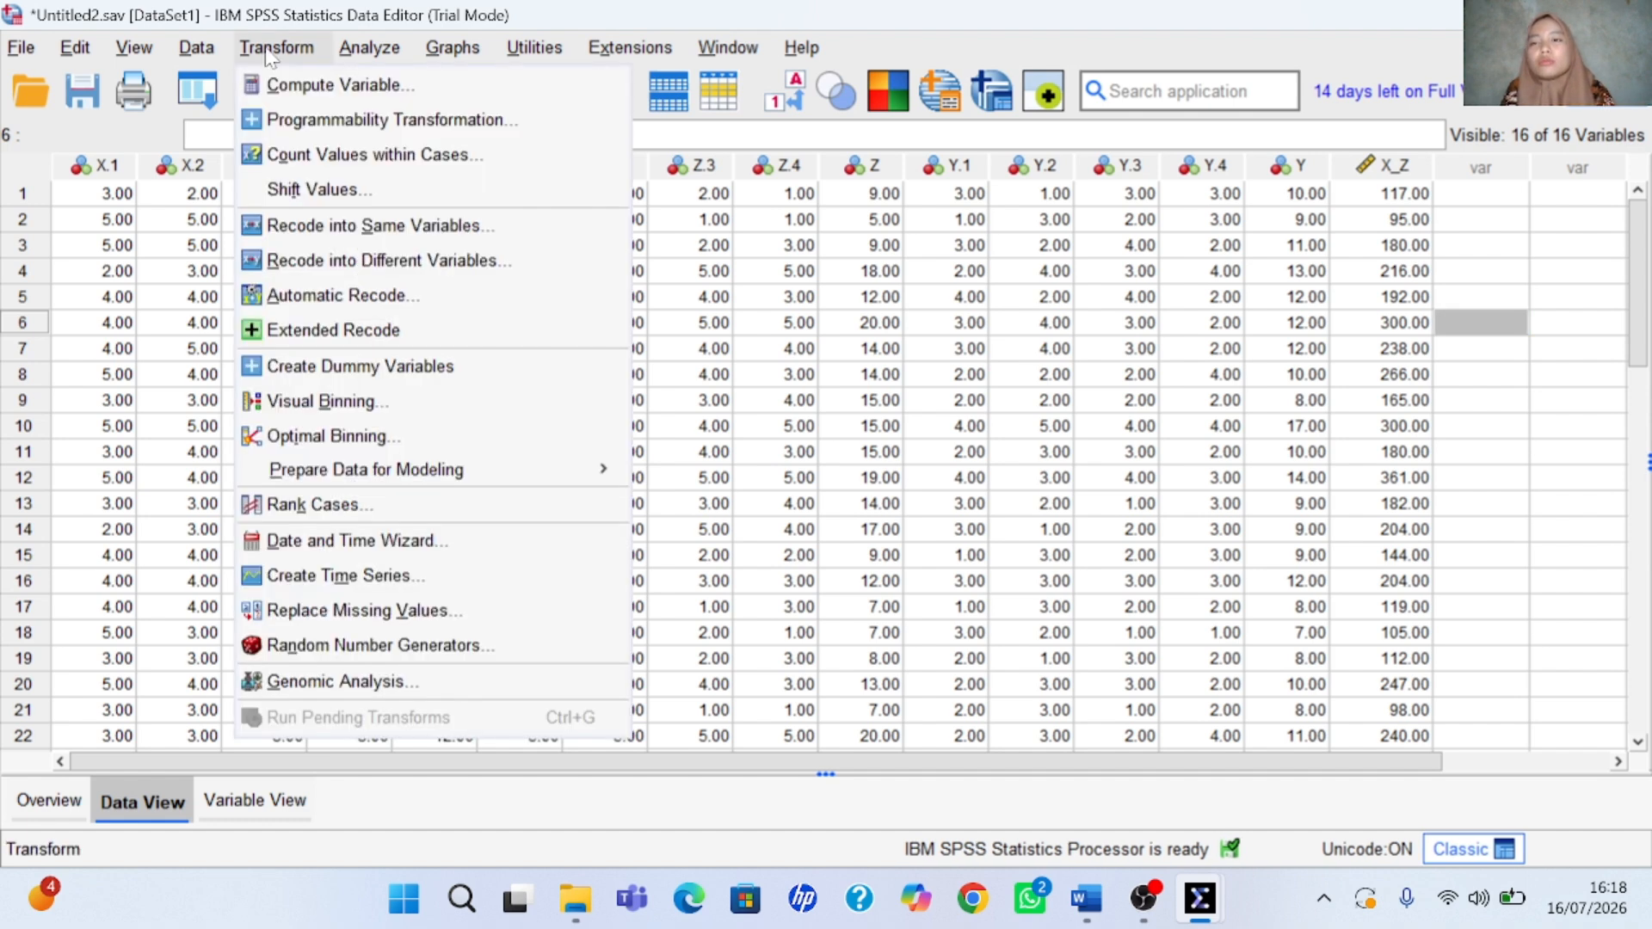
click(328, 87)
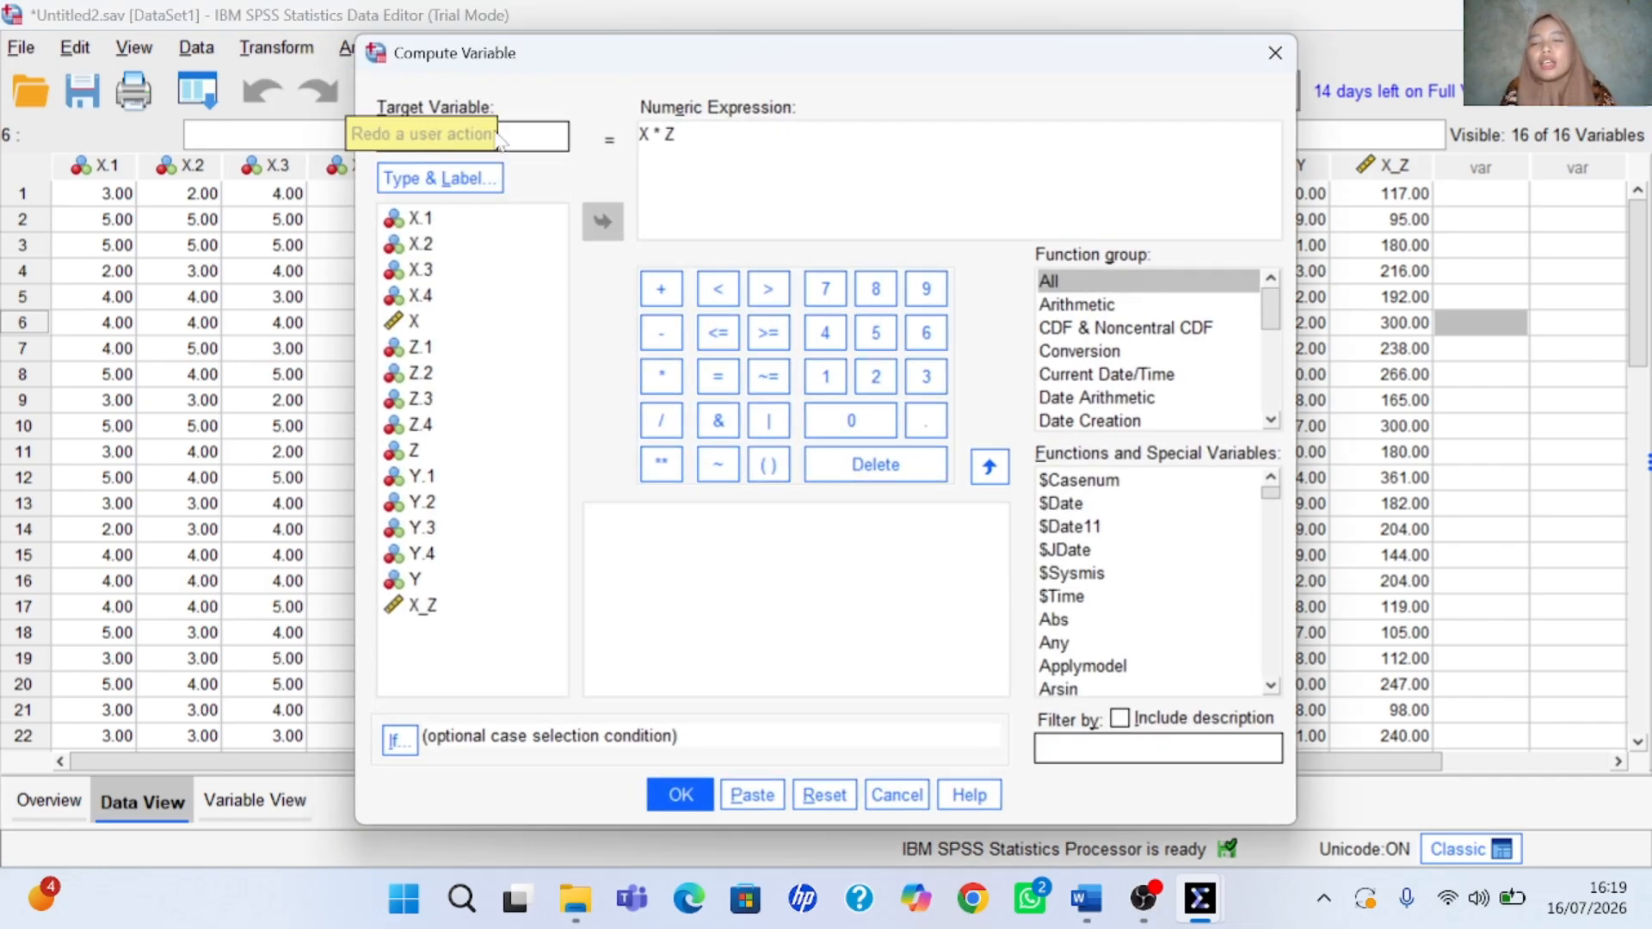
key(BackSpace)
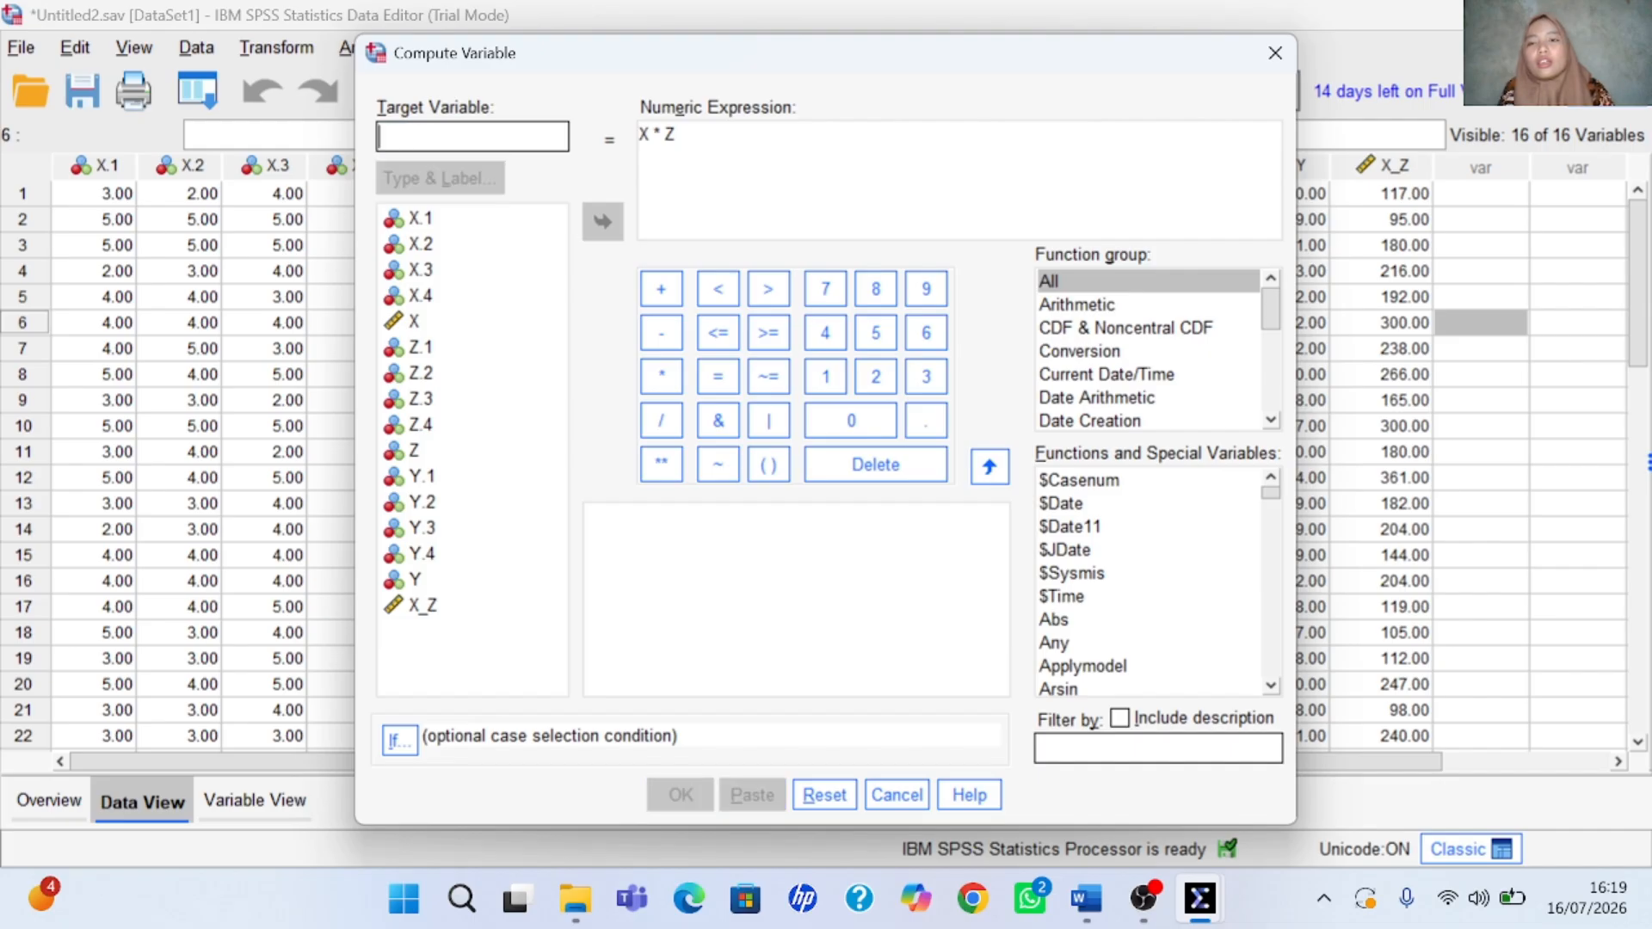
text(X)
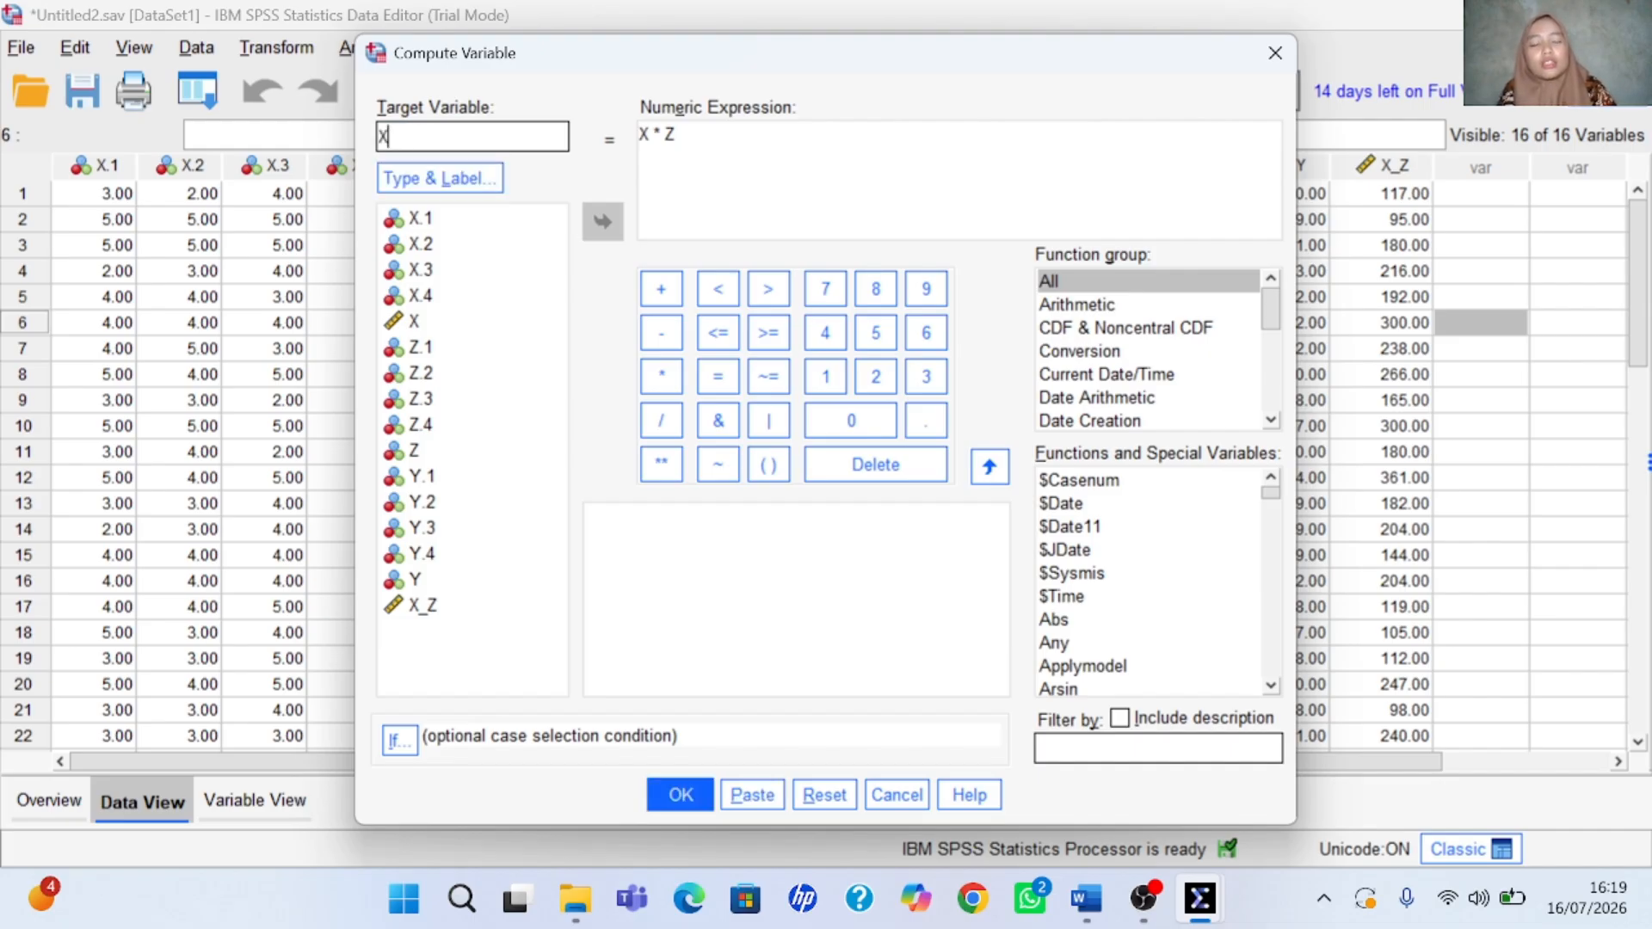
text(_C)
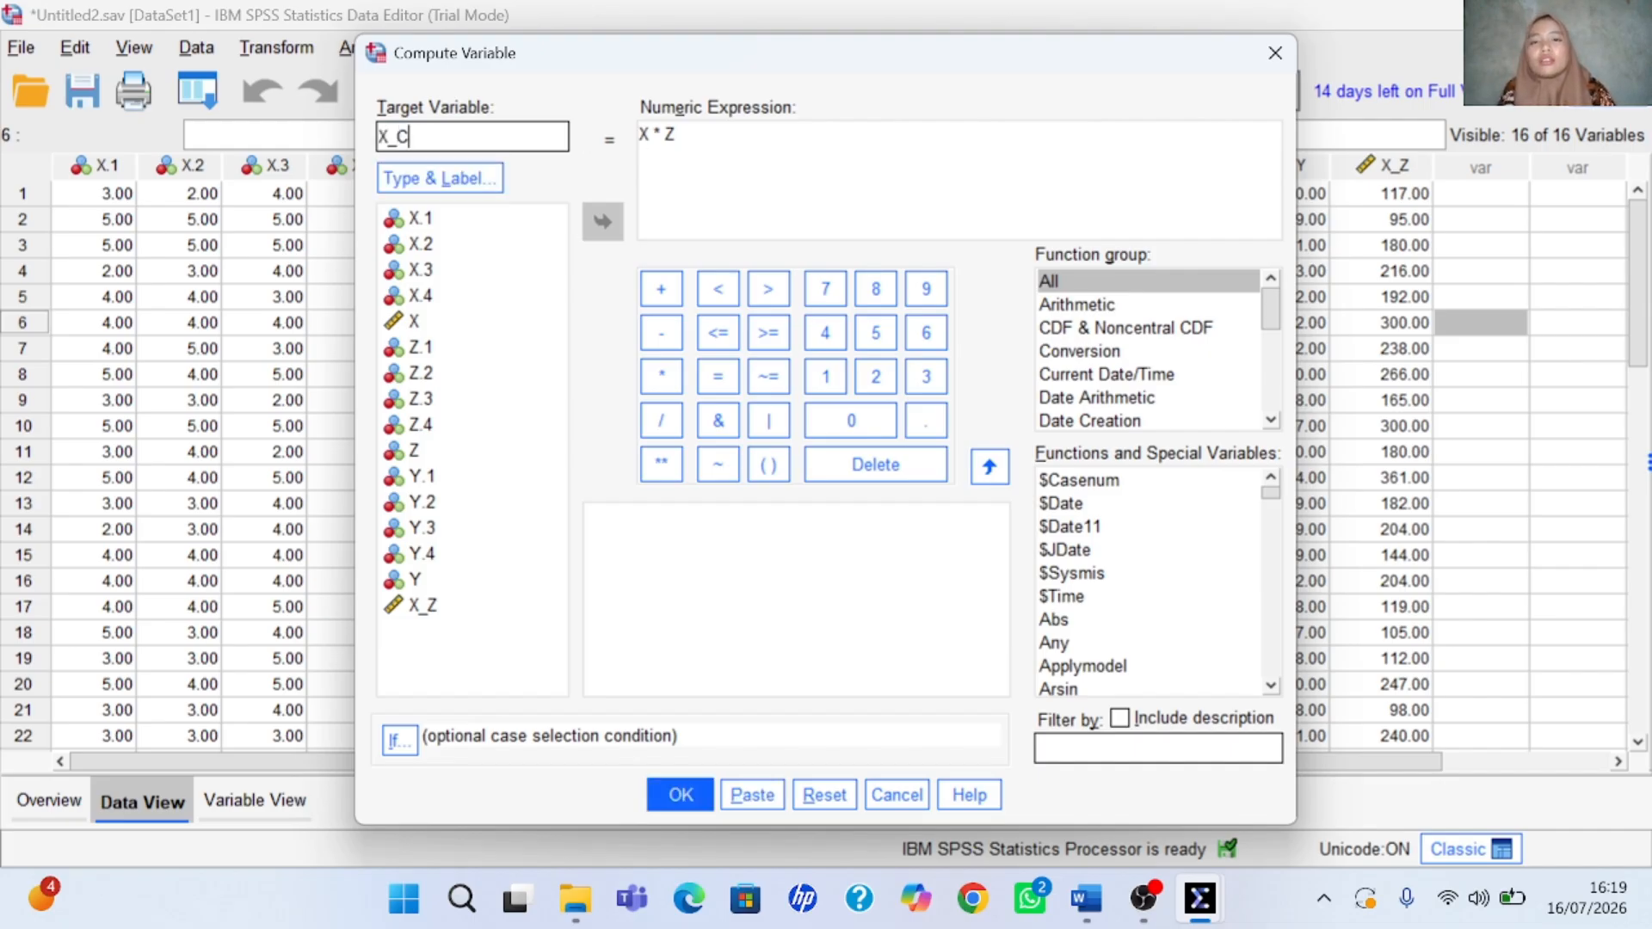
click(676, 135)
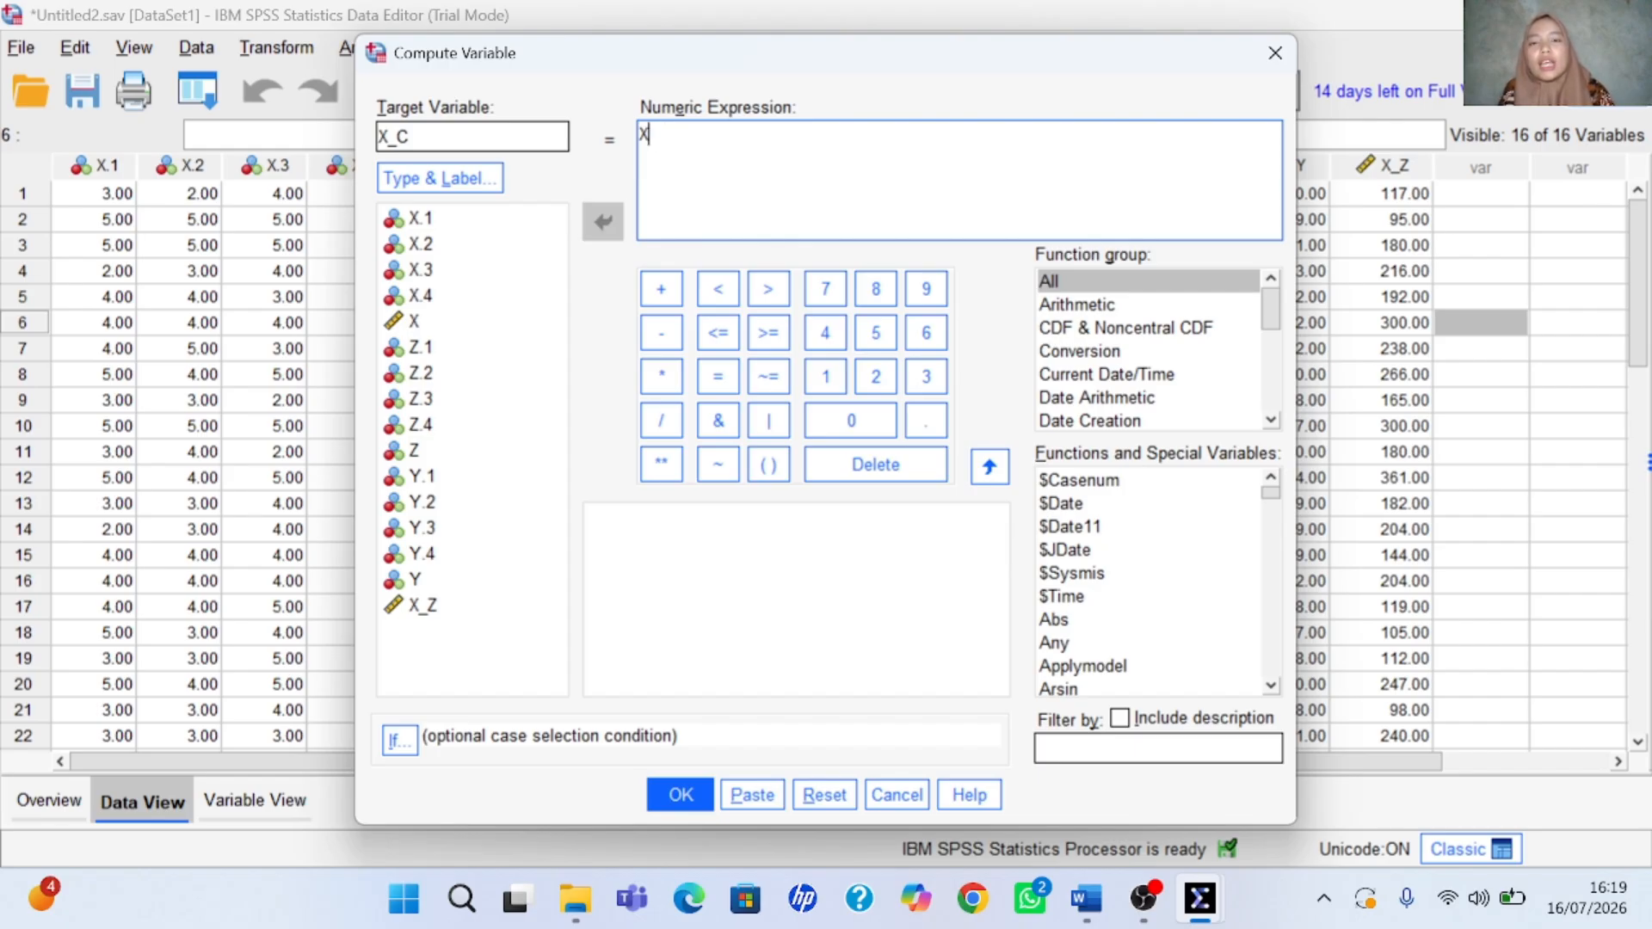
click(659, 370)
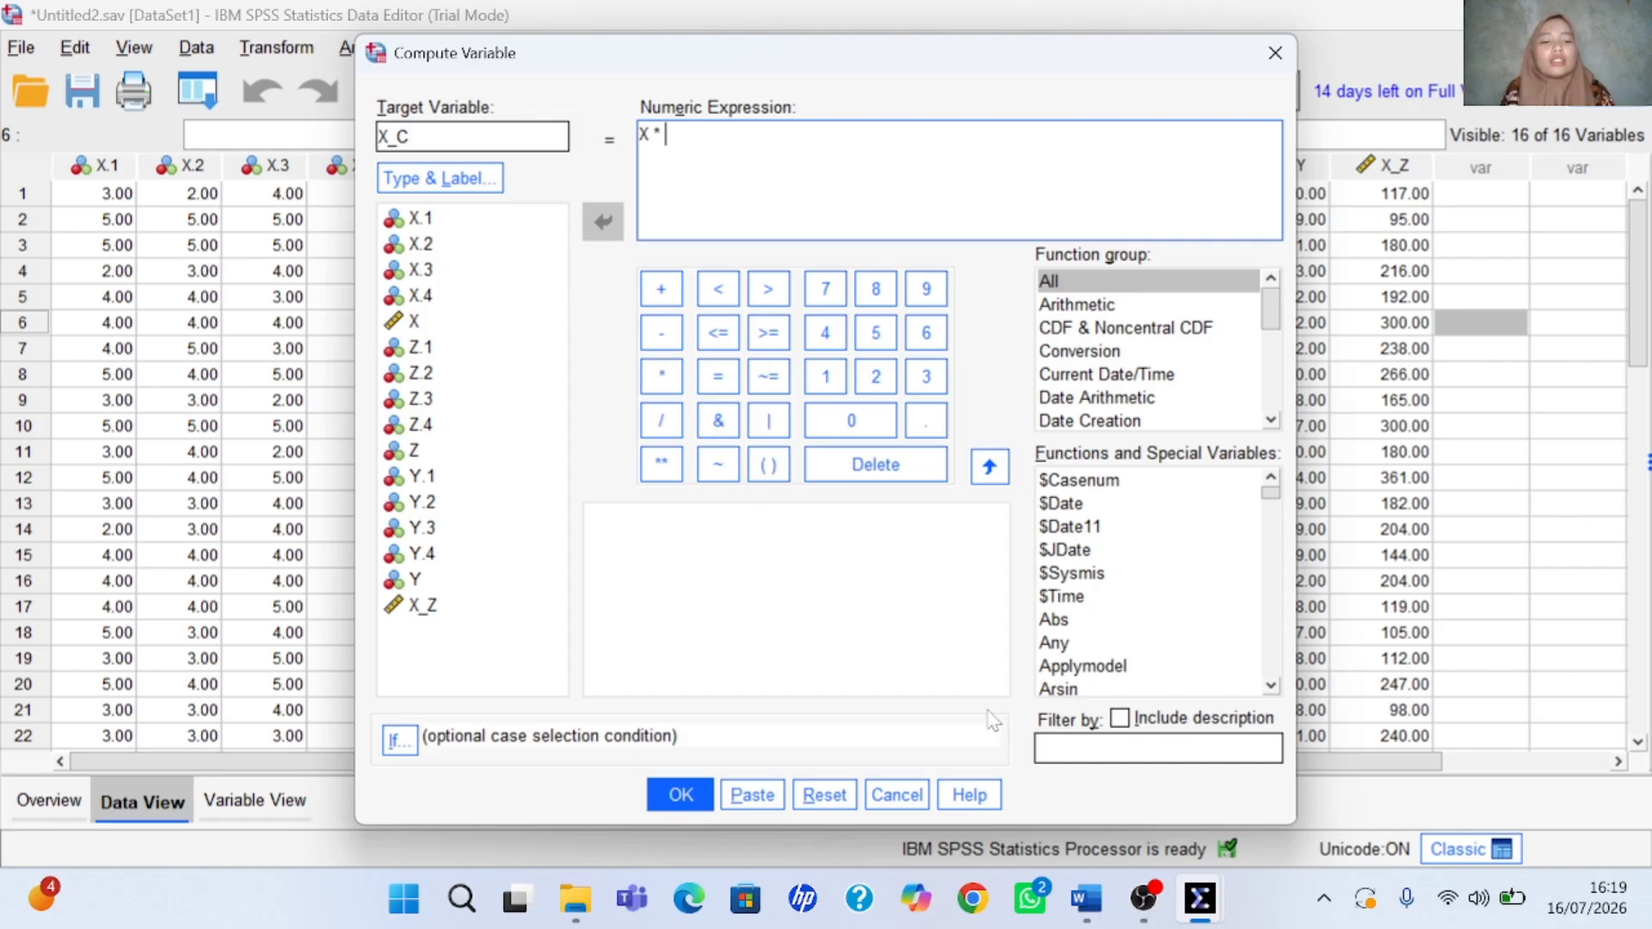
Look up the mean of X in the Word report, complete the expression as X * 15.1000 in SPSS, and compute X_C
click(1104, 903)
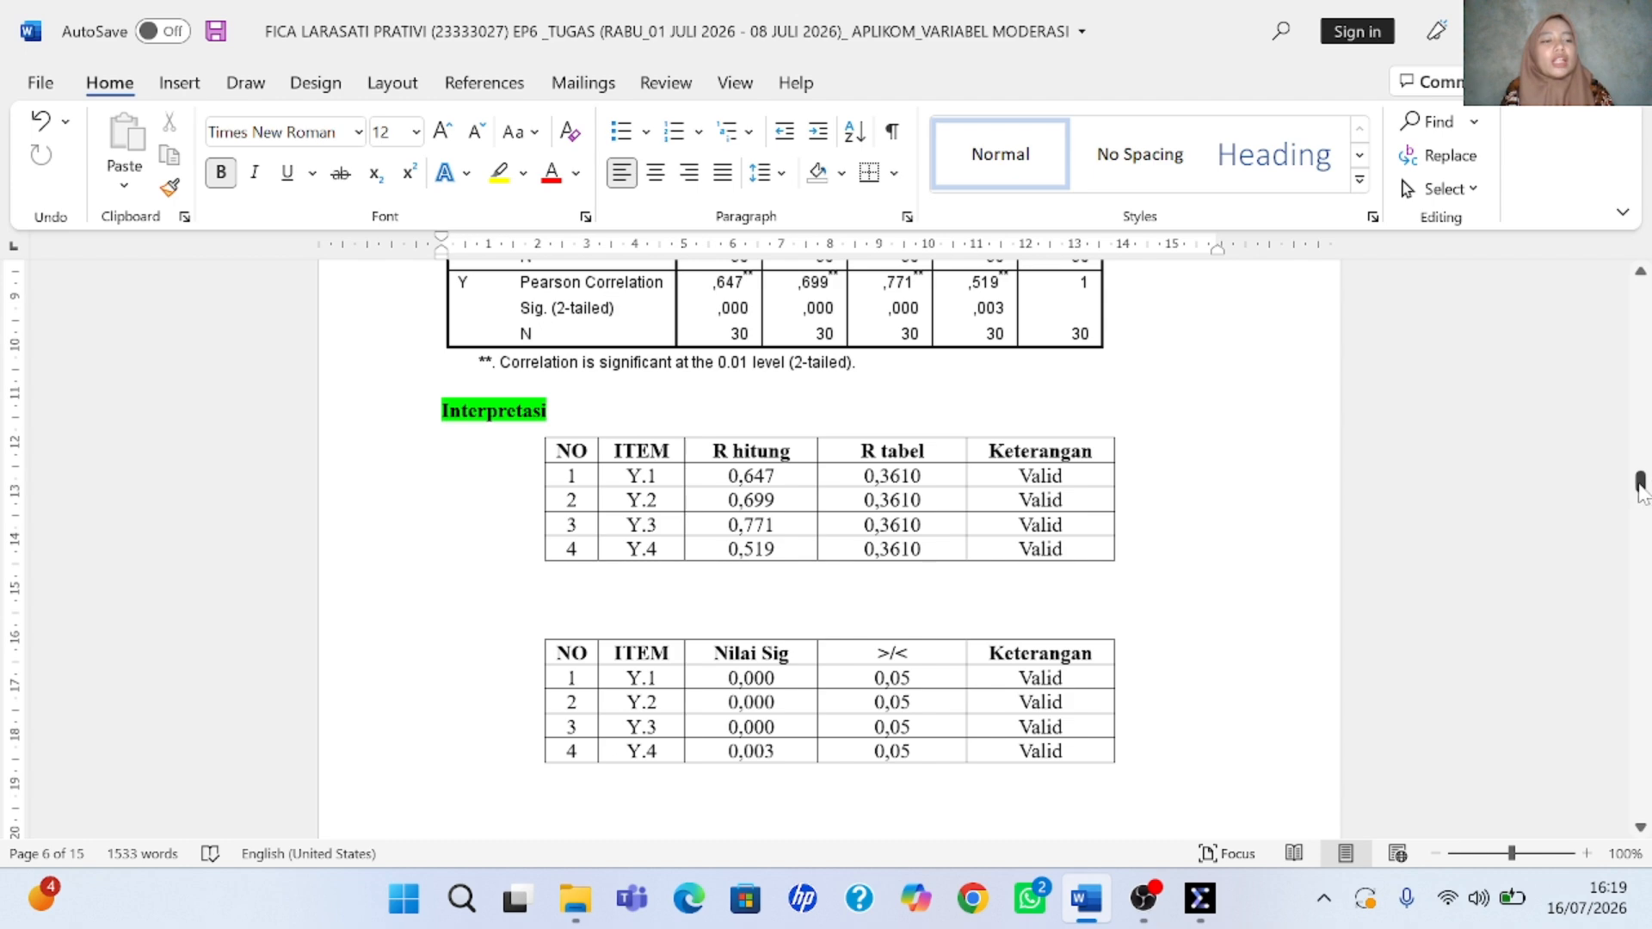
drag(1641, 491, 1645, 337)
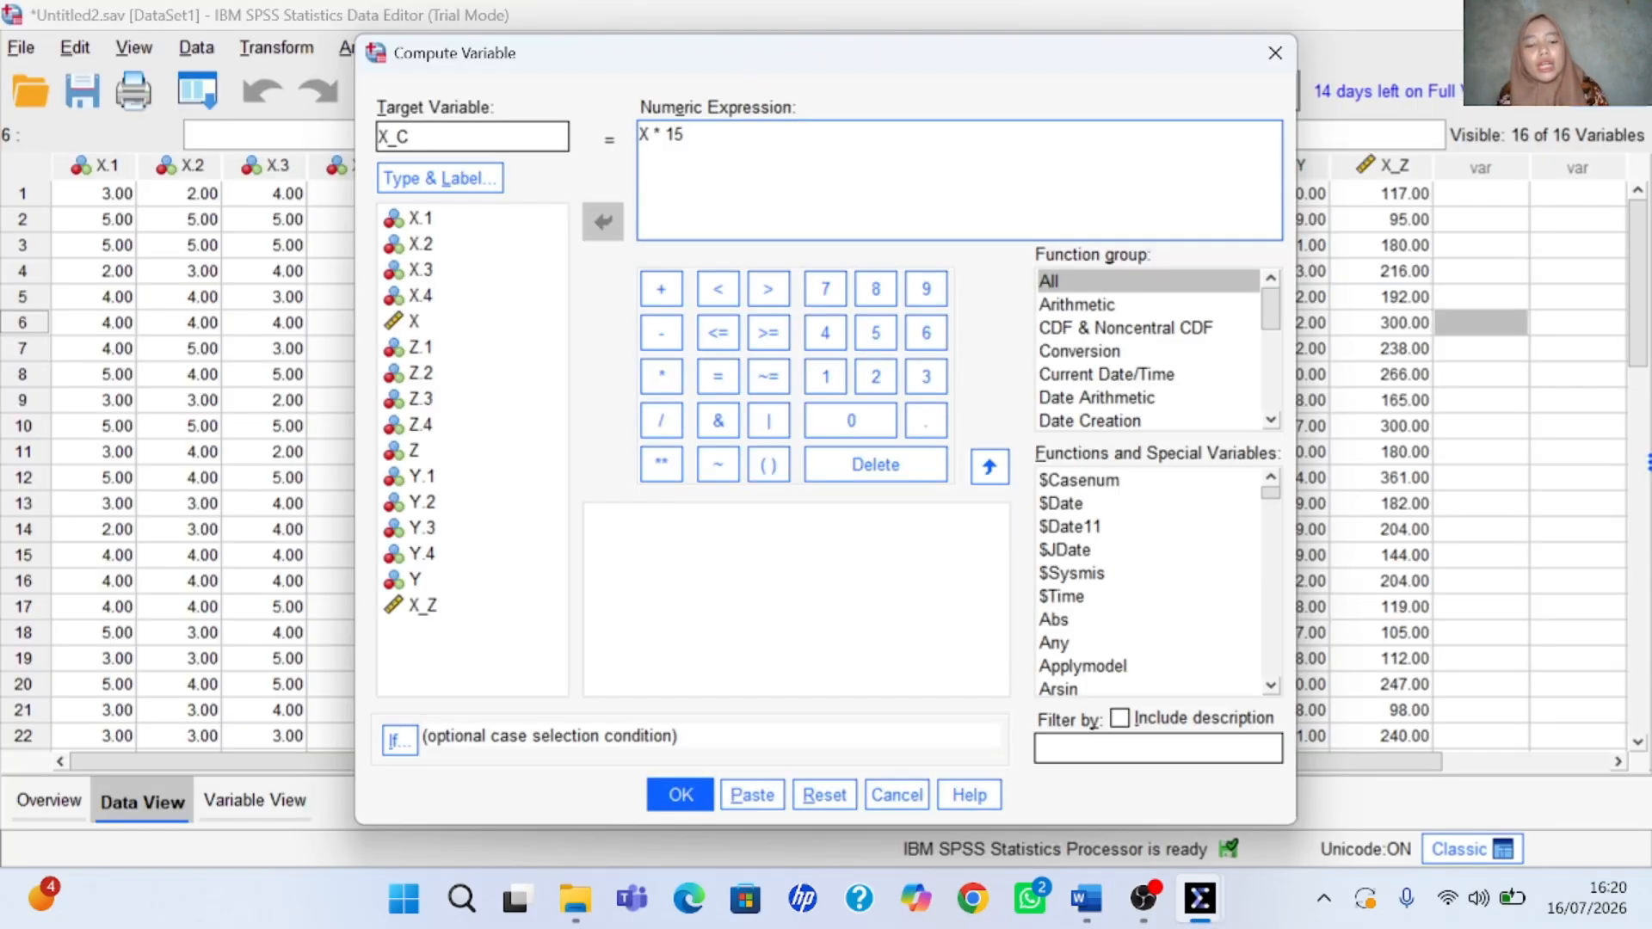
text(.10)
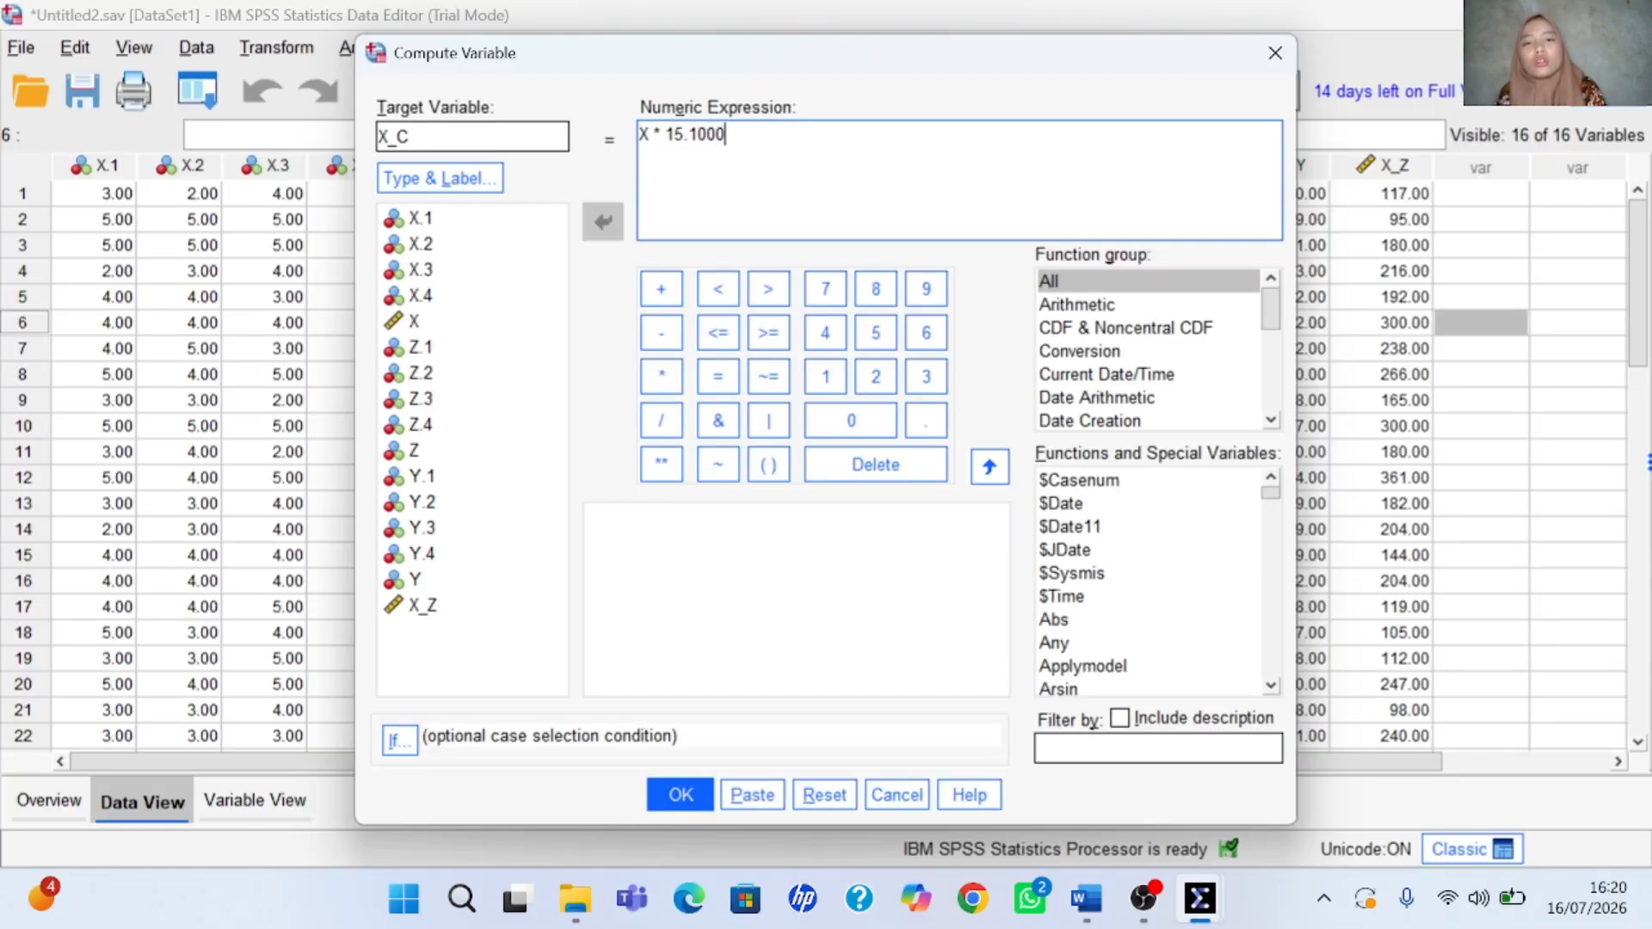
click(680, 795)
click(1497, 374)
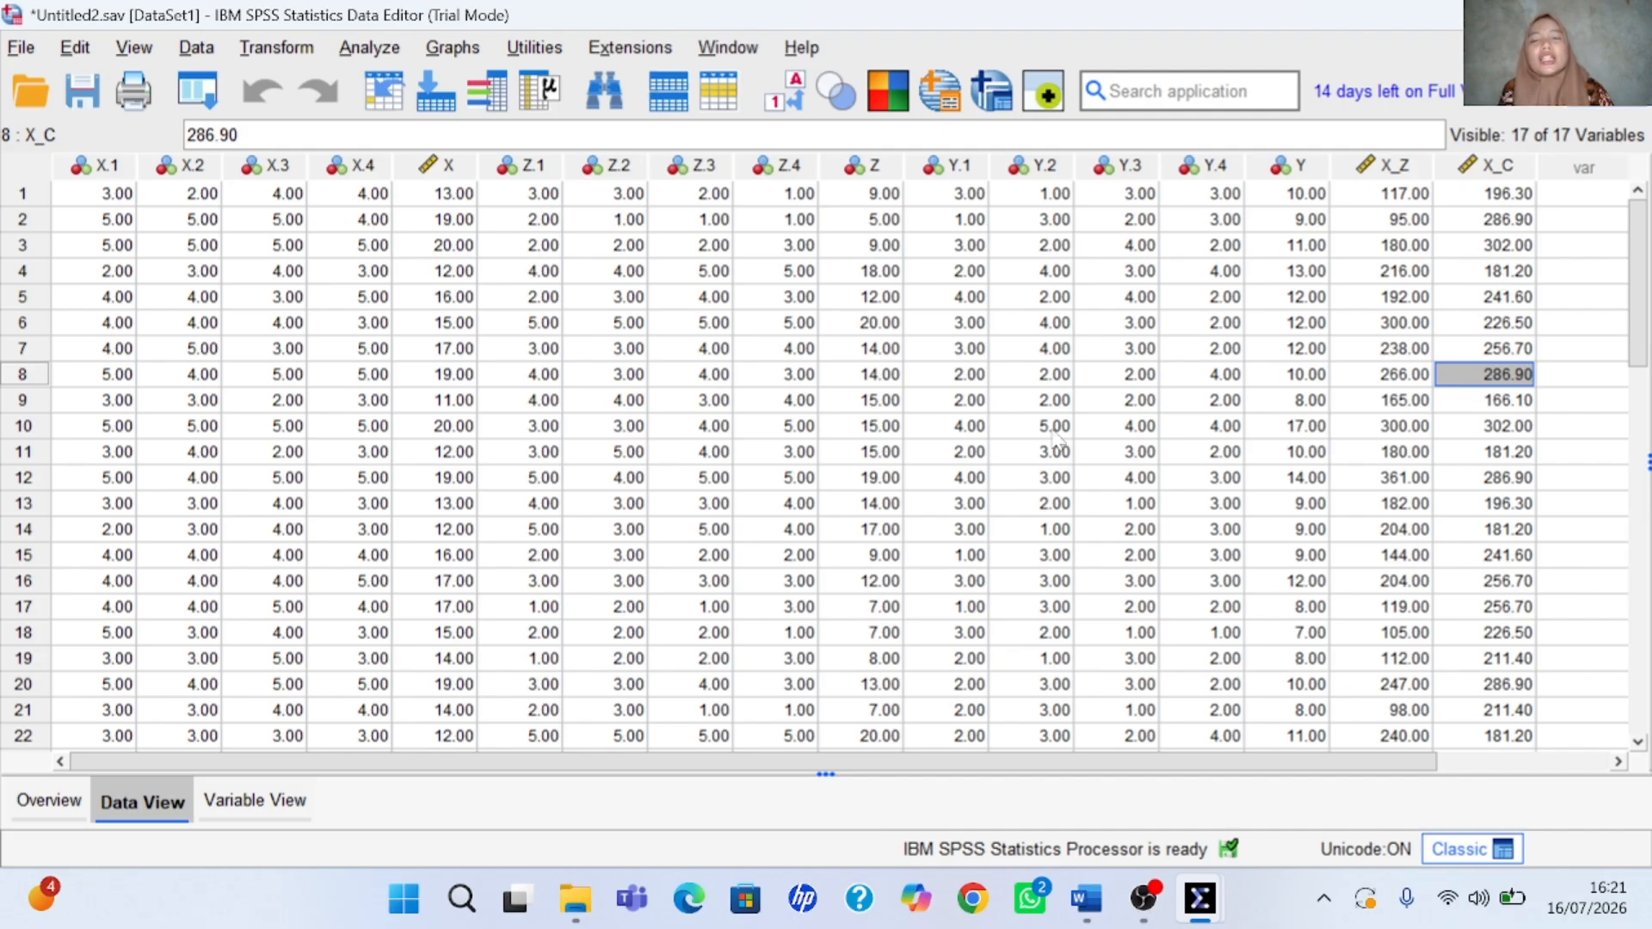
Set up another Compute Variable with target Z_C and begin its numeric expression with Z *
click(273, 57)
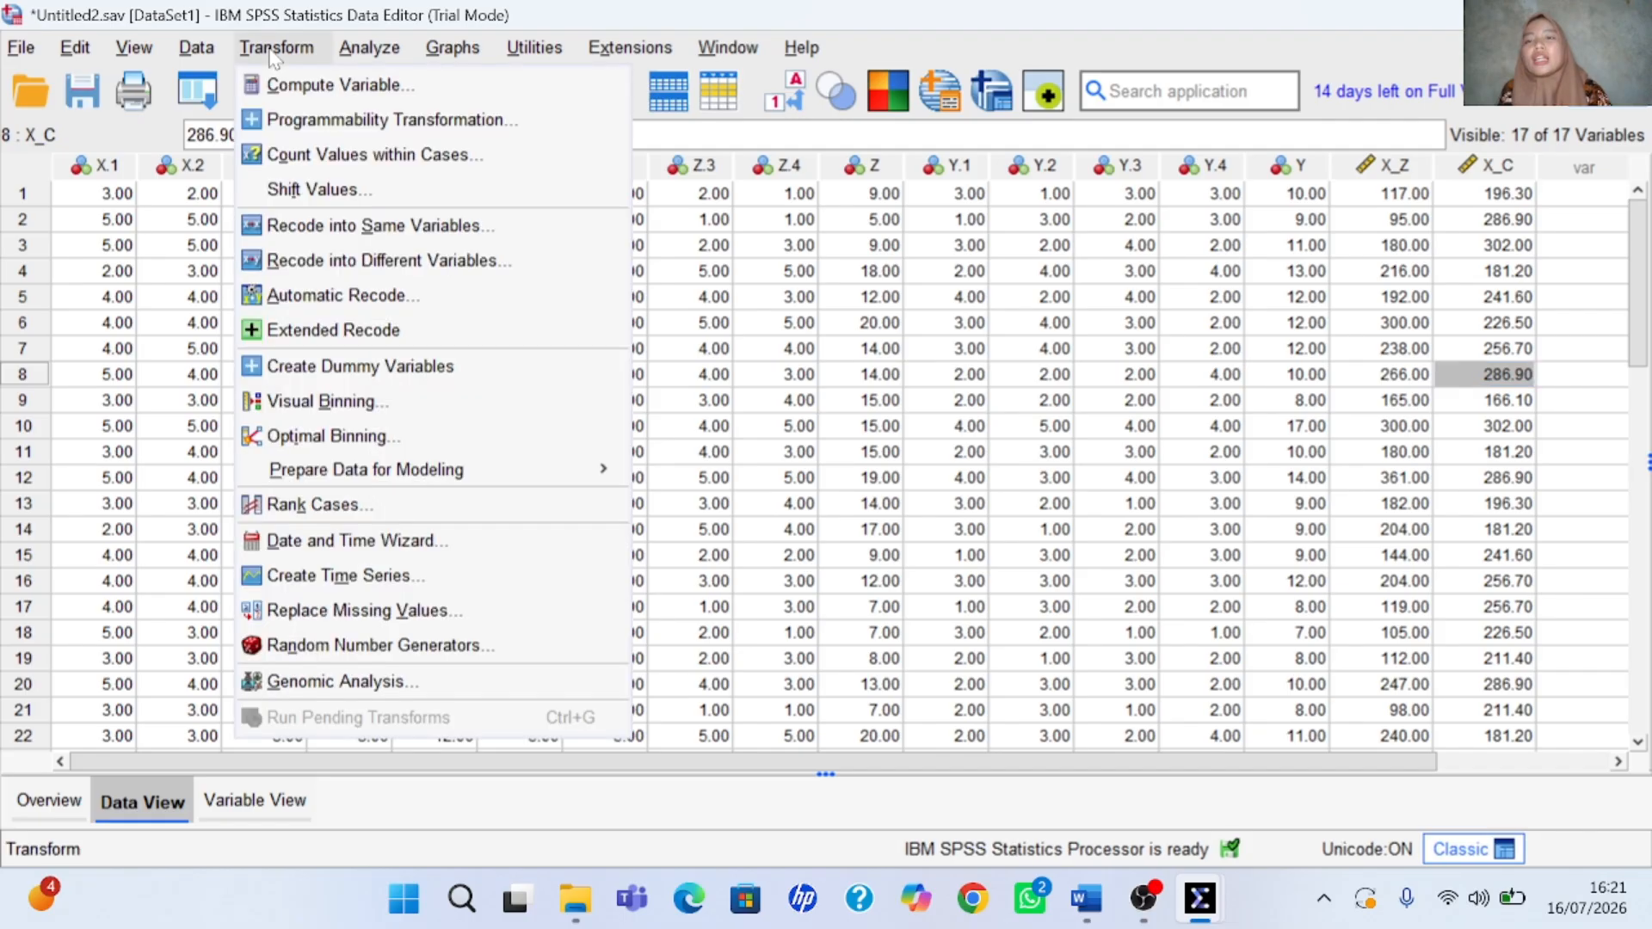
click(314, 86)
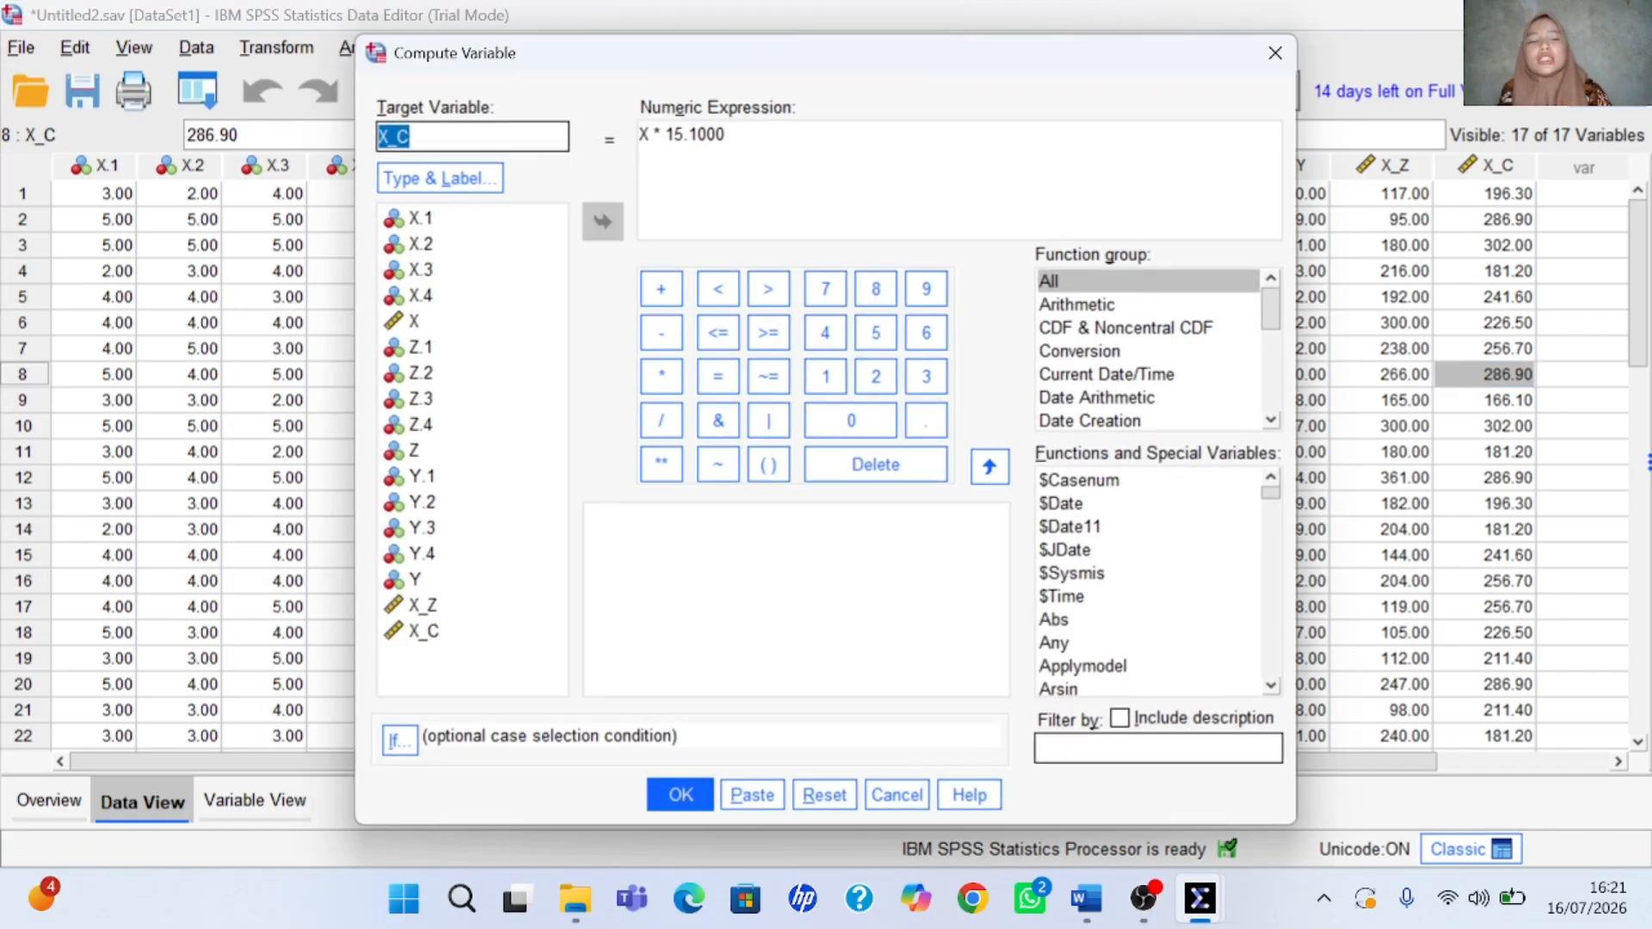
key(BackSpace)
text(Z)
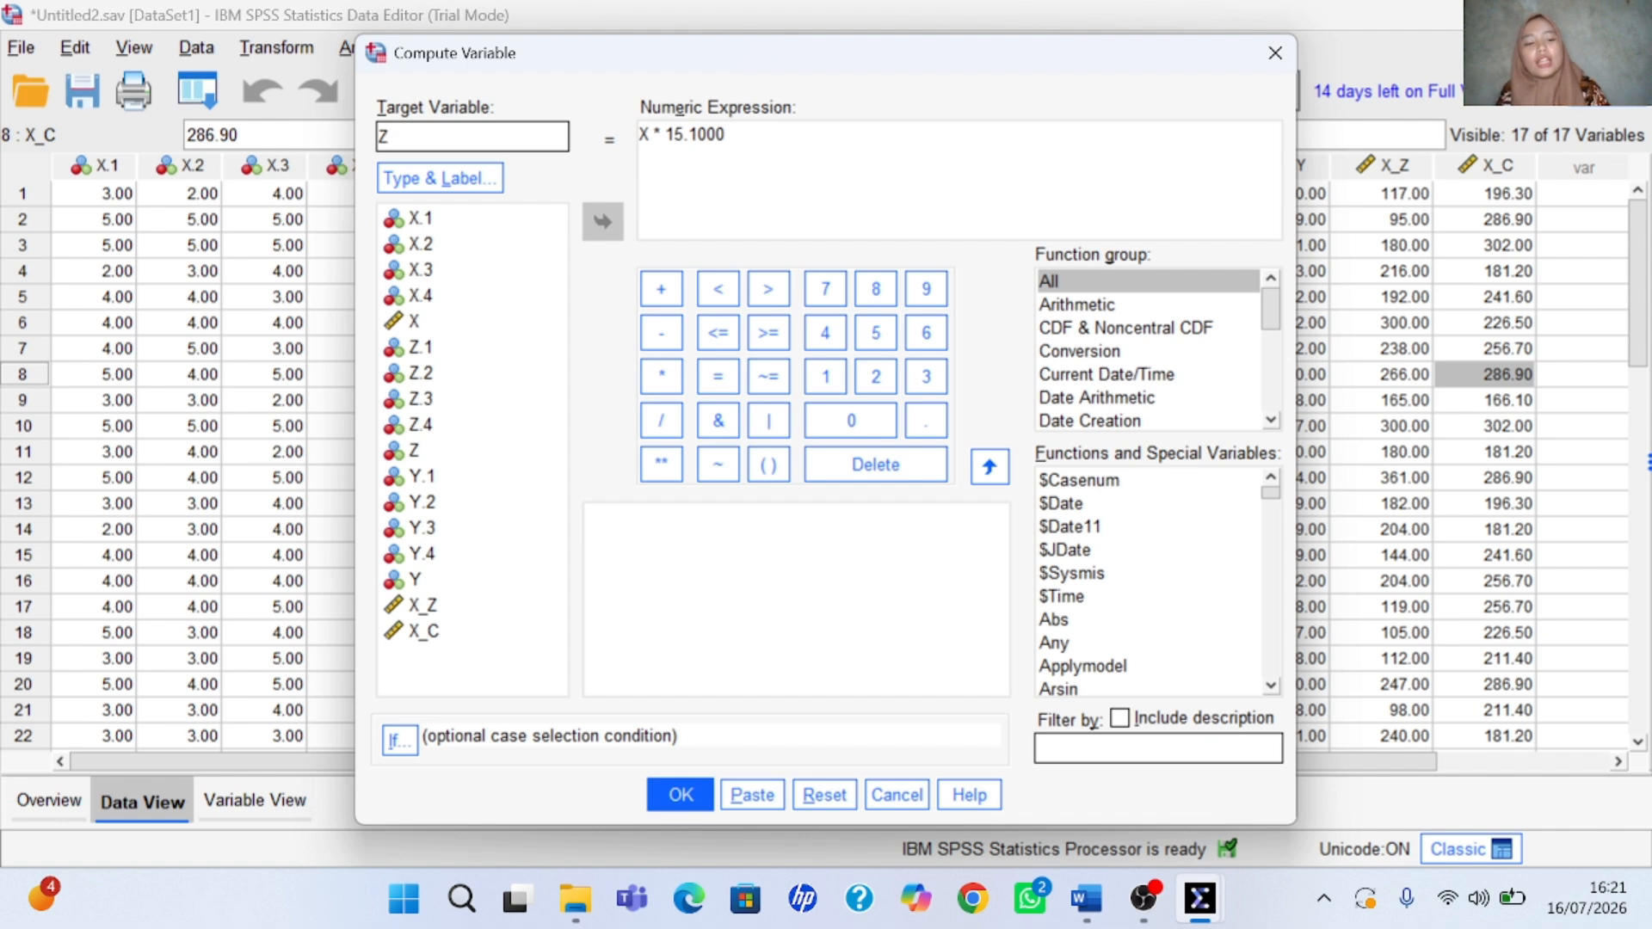
text(_C)
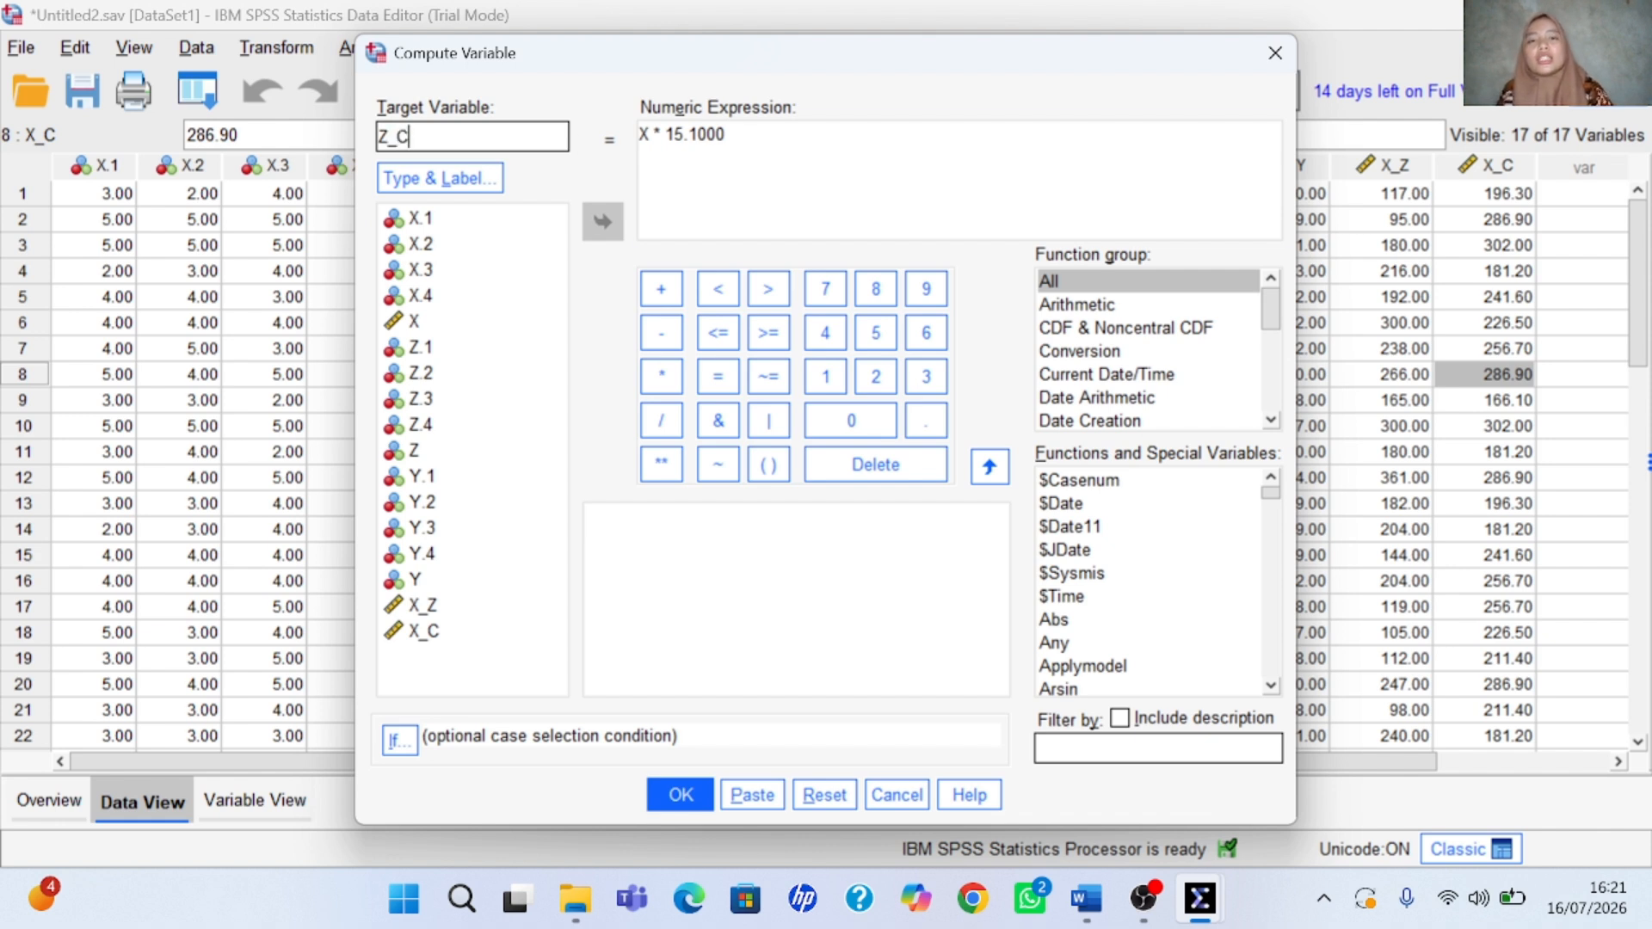
key(Tab)
text(Z)
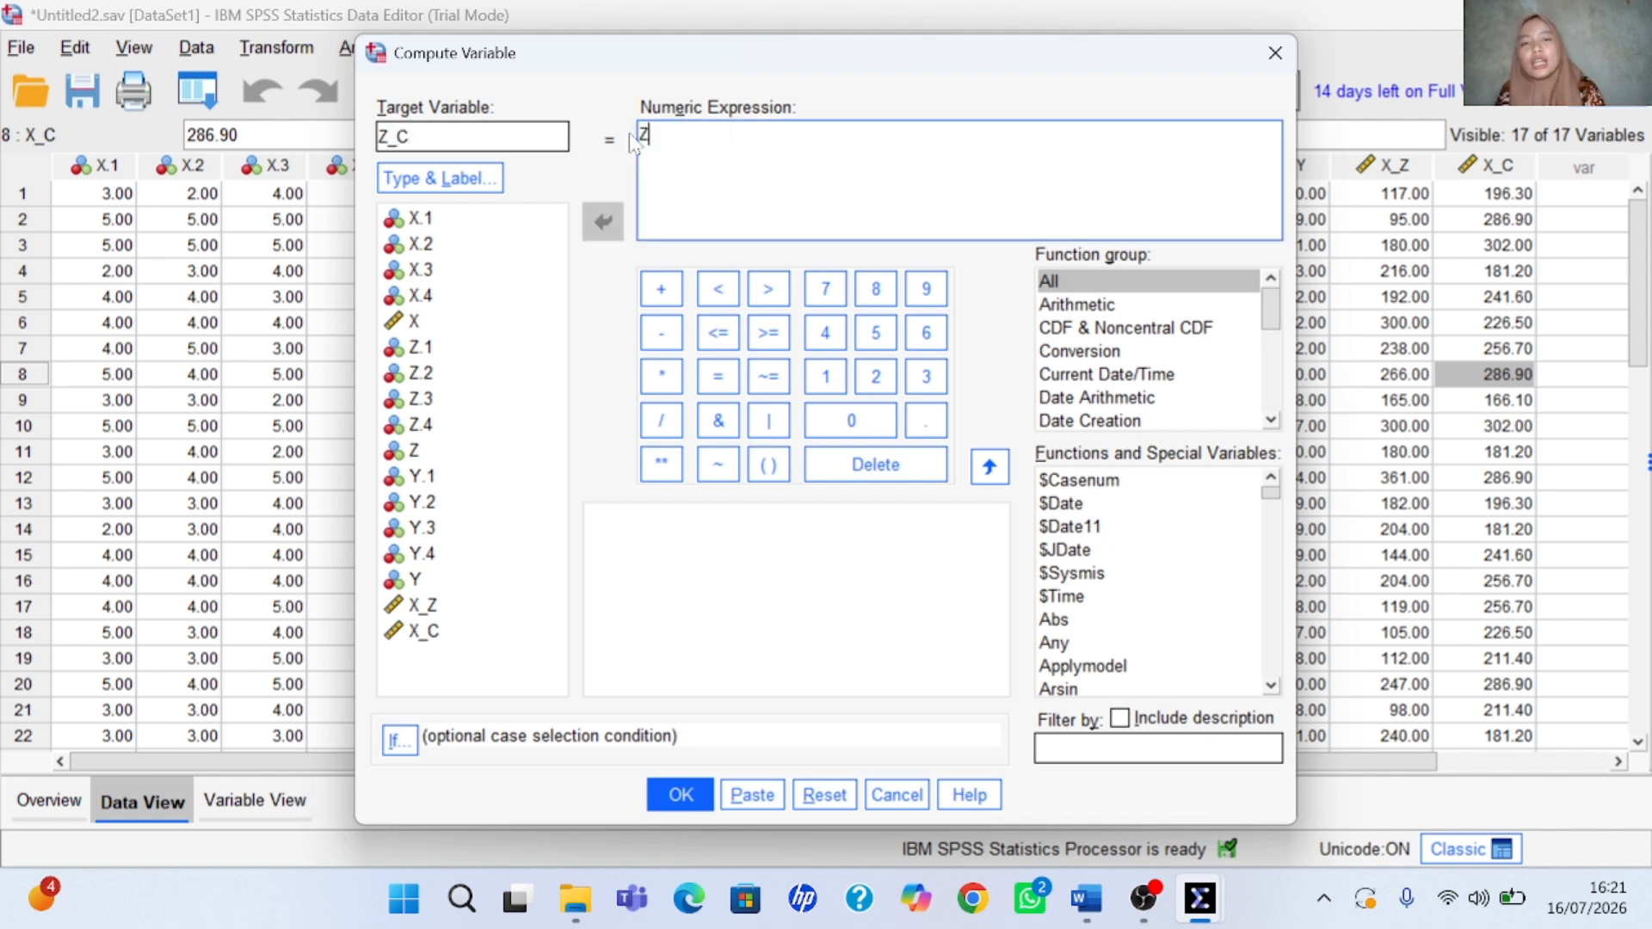
click(664, 383)
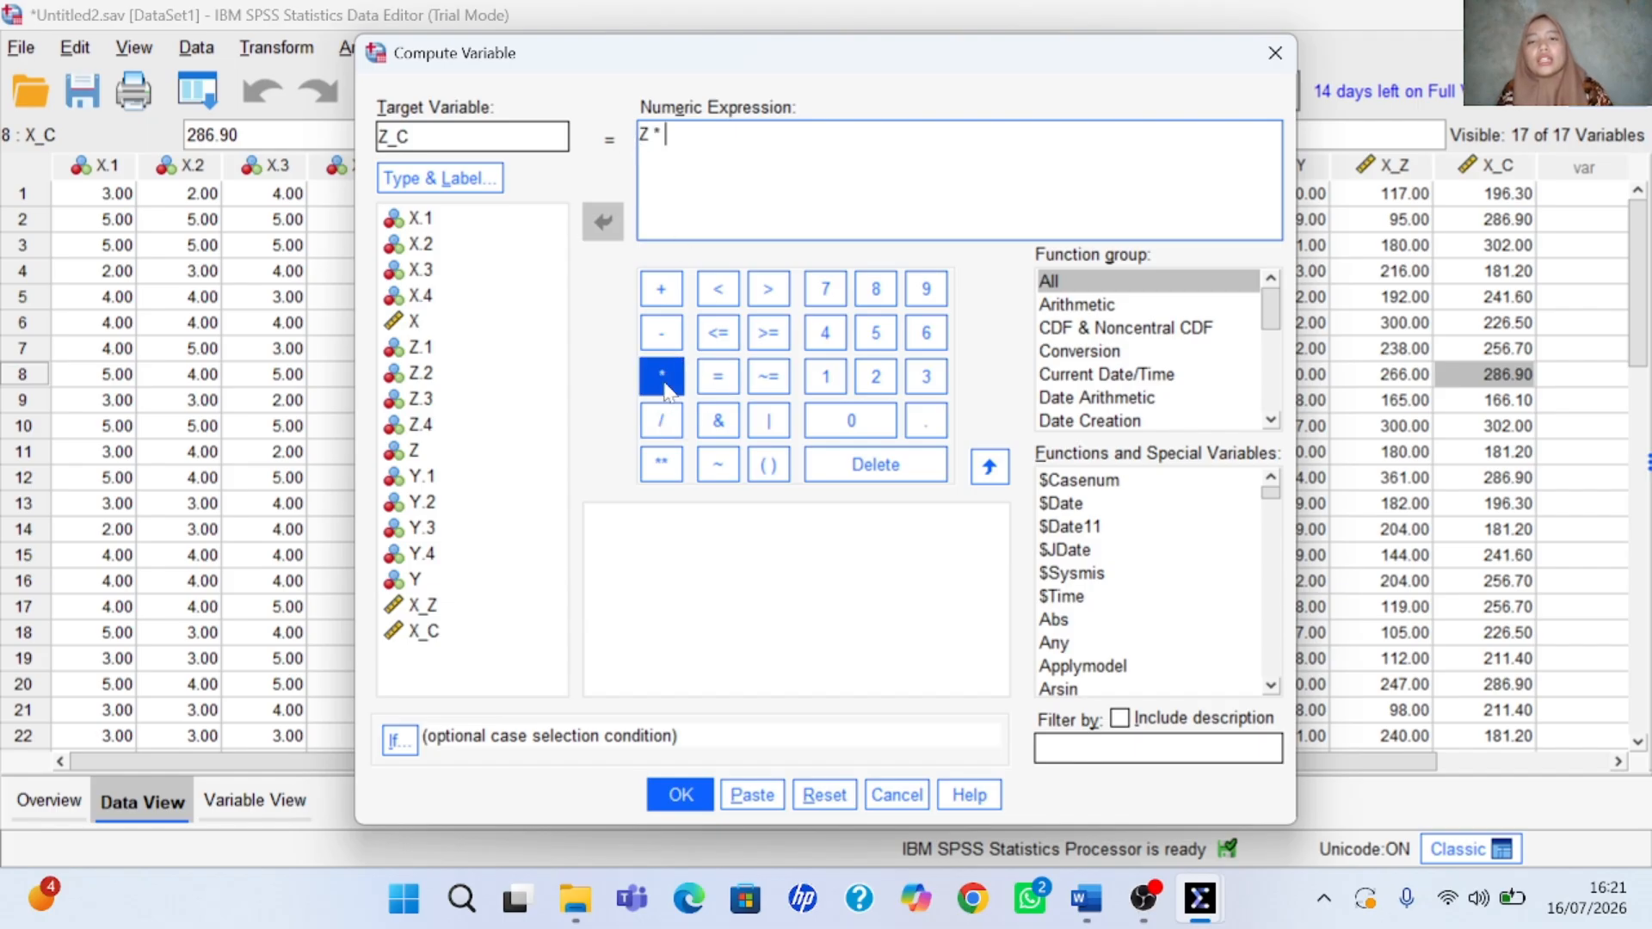
Look up the mean of Z in the Word report, complete the expression as Z * 13.3000 in SPSS, and compute Z_C
mouse_move(1086, 899)
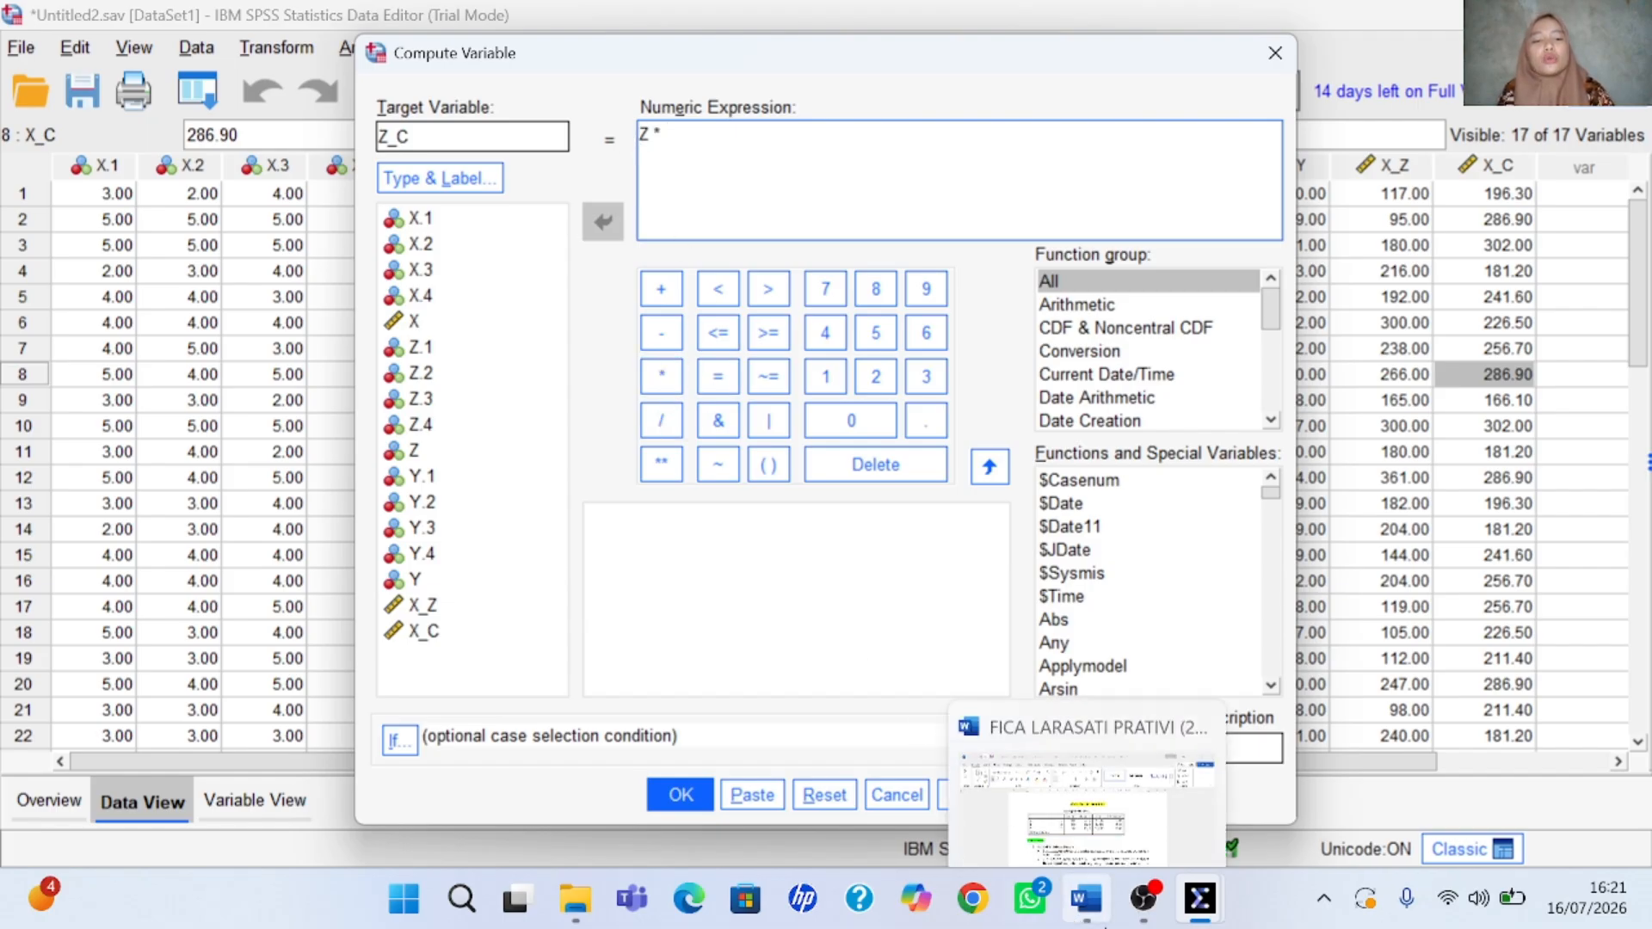
click(1088, 796)
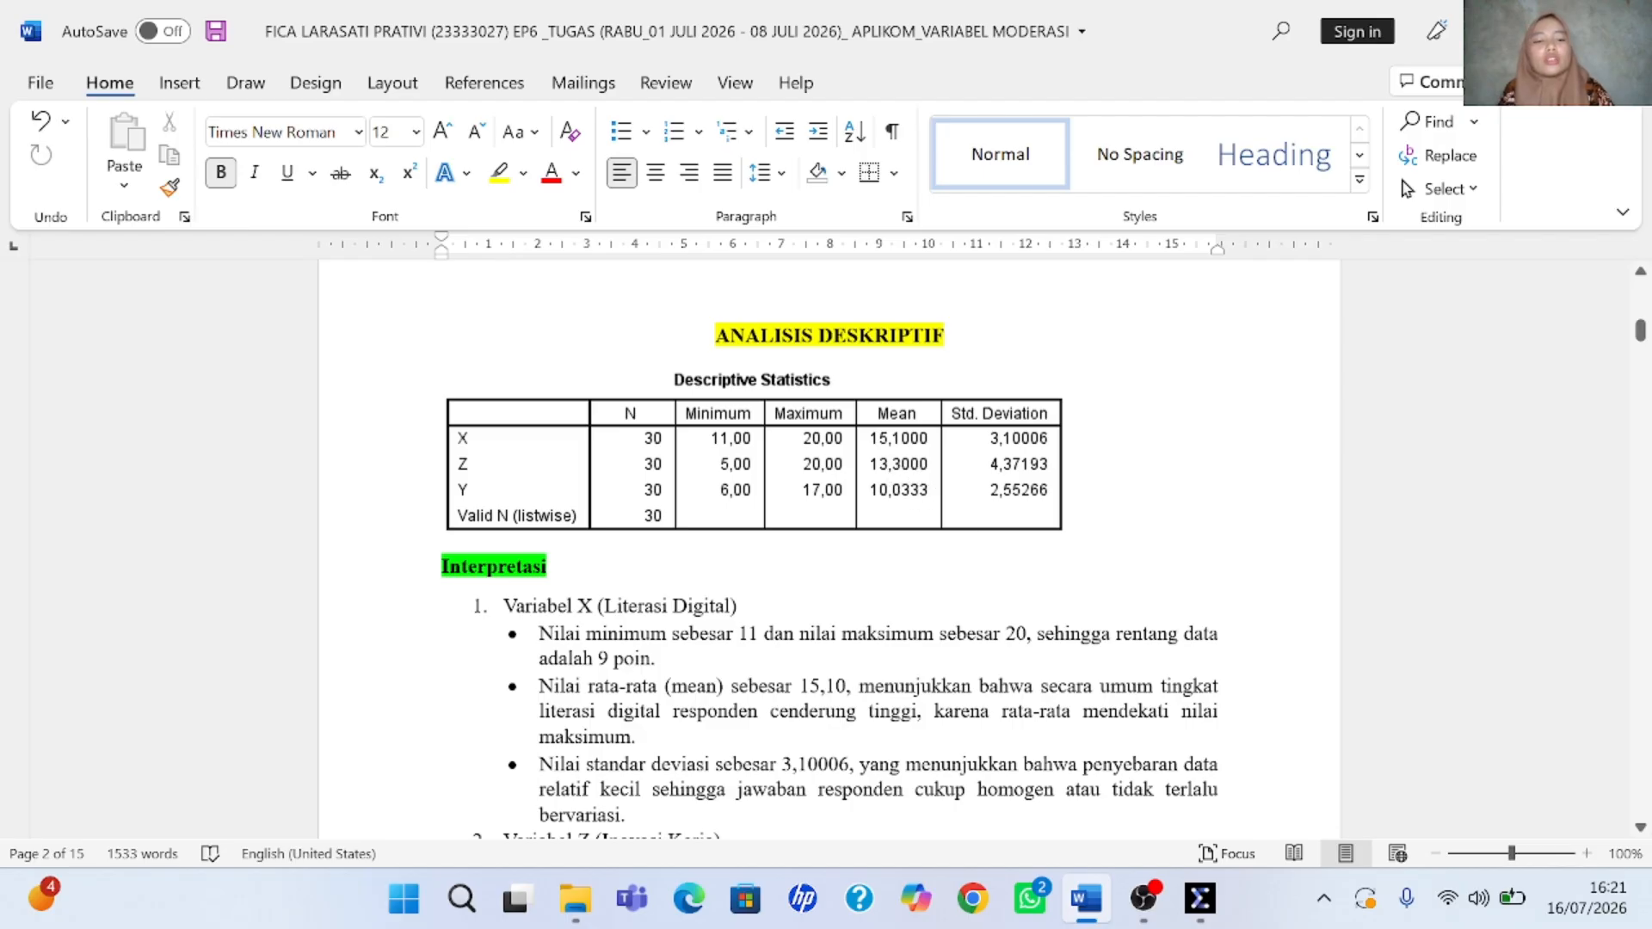
mouse_move(1200, 899)
click(1294, 775)
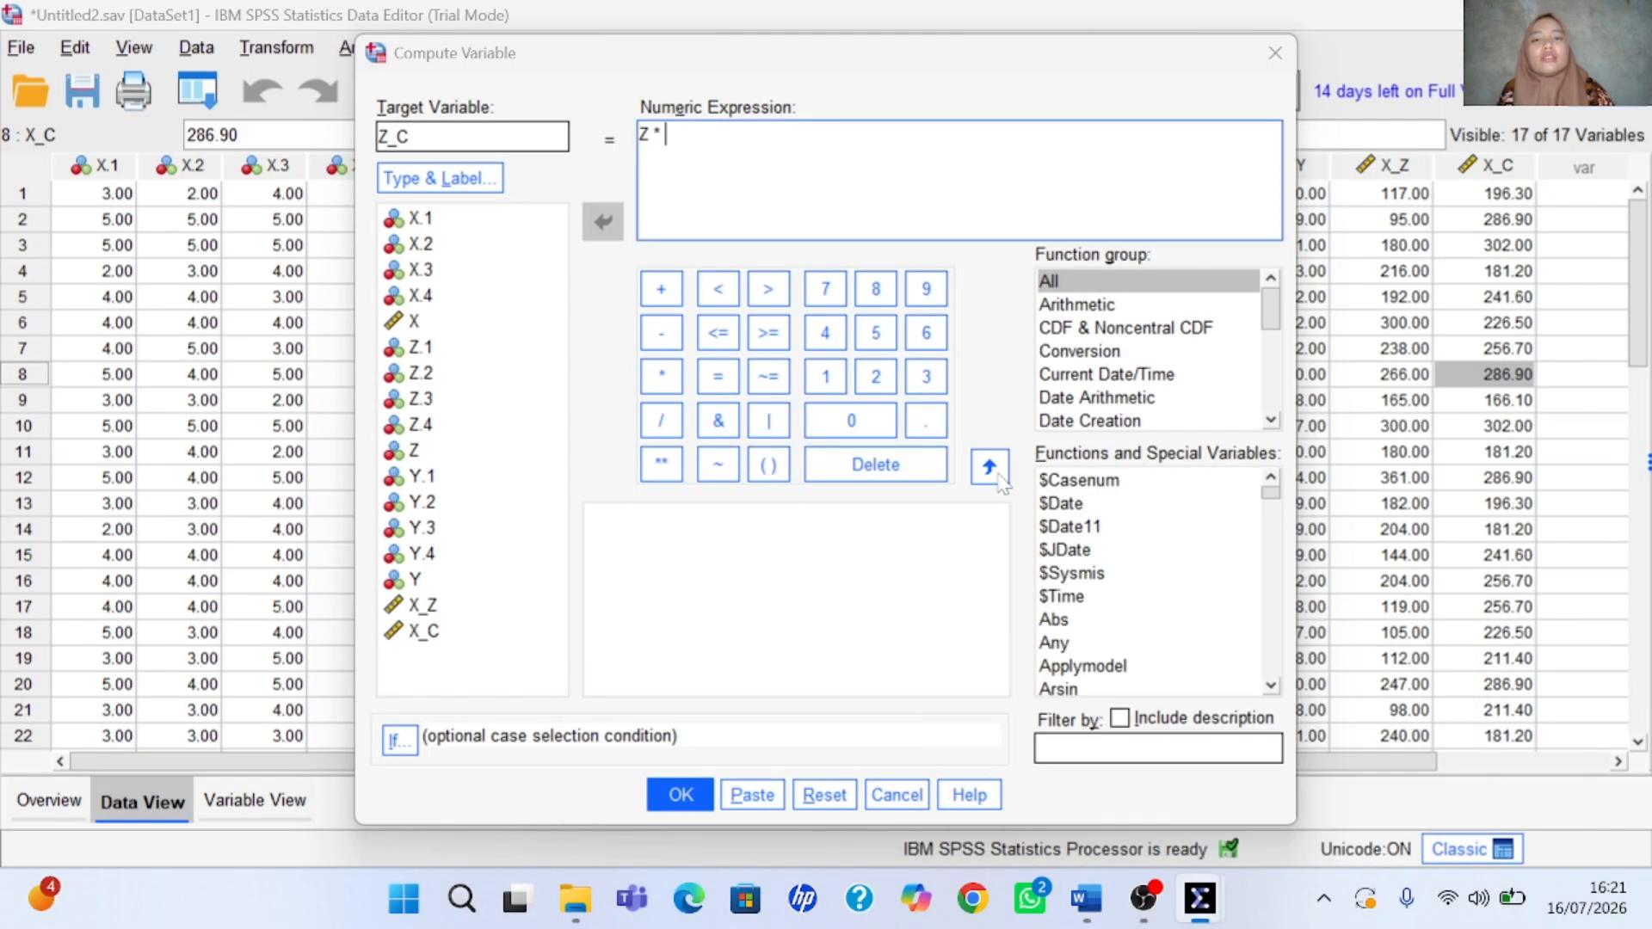
text(13.3)
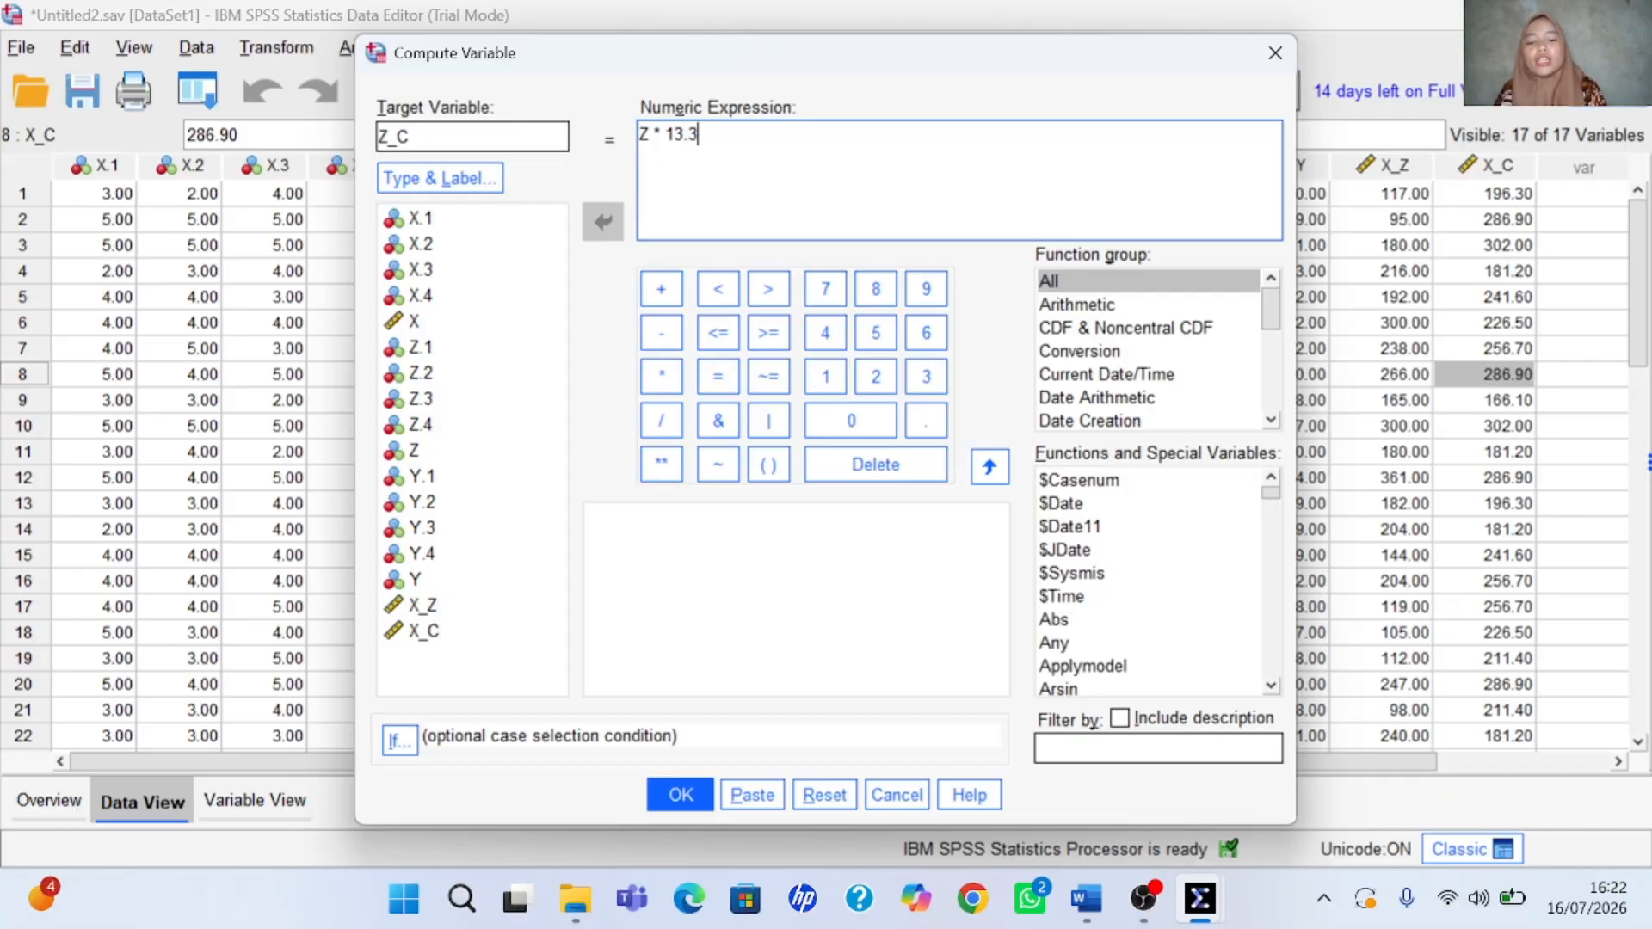
text(000)
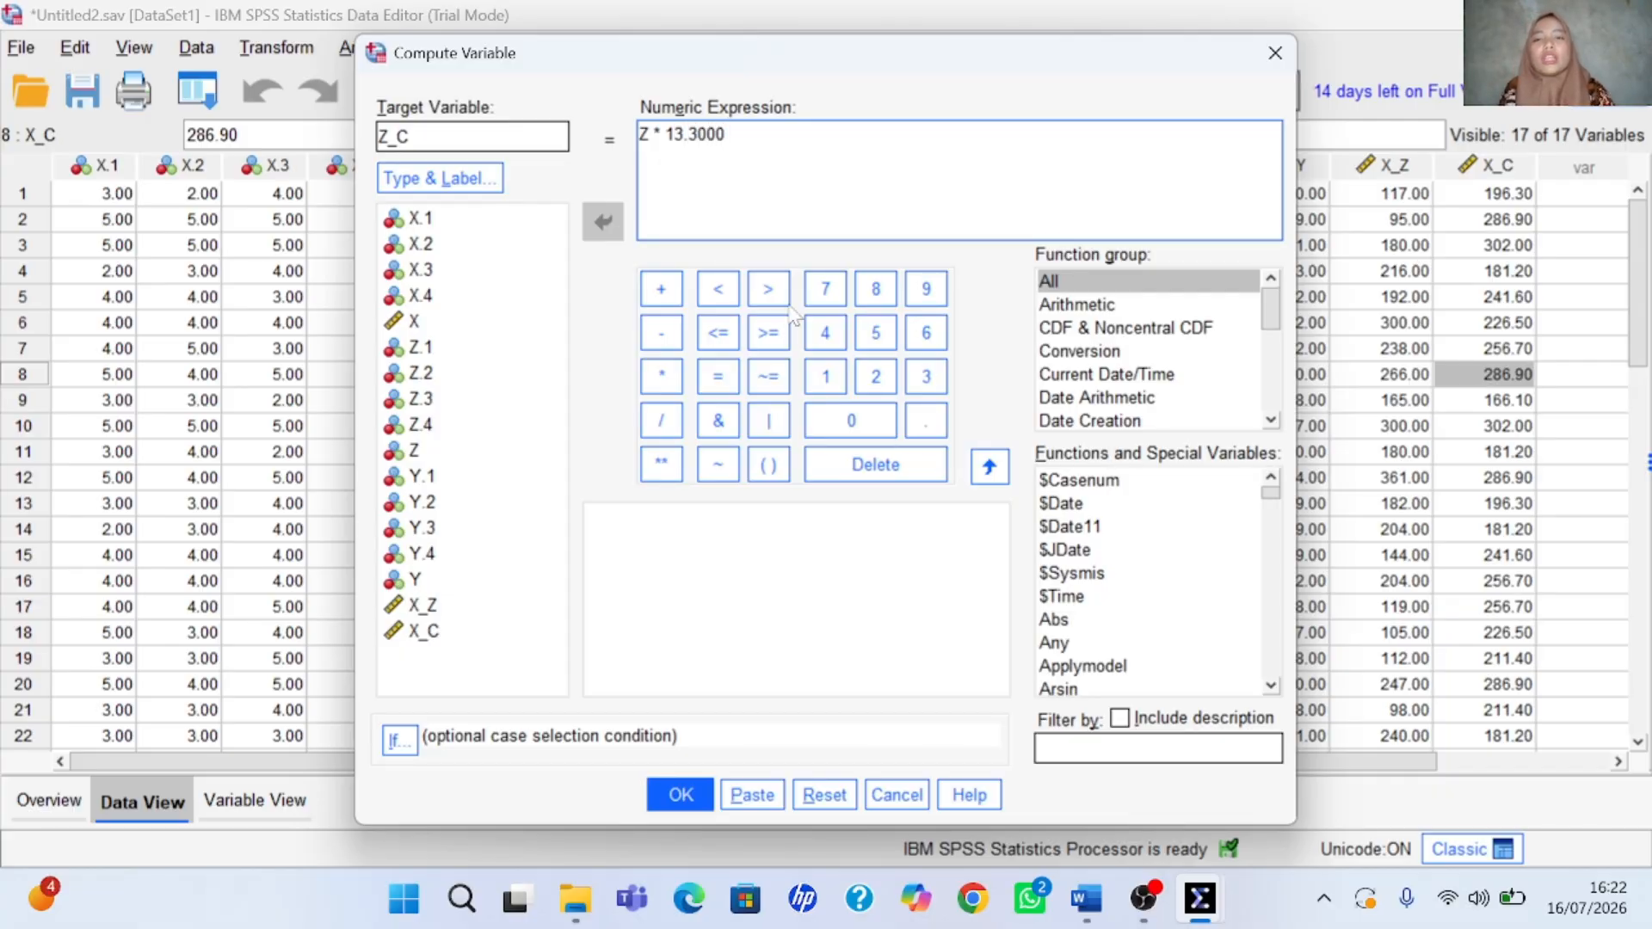
click(694, 786)
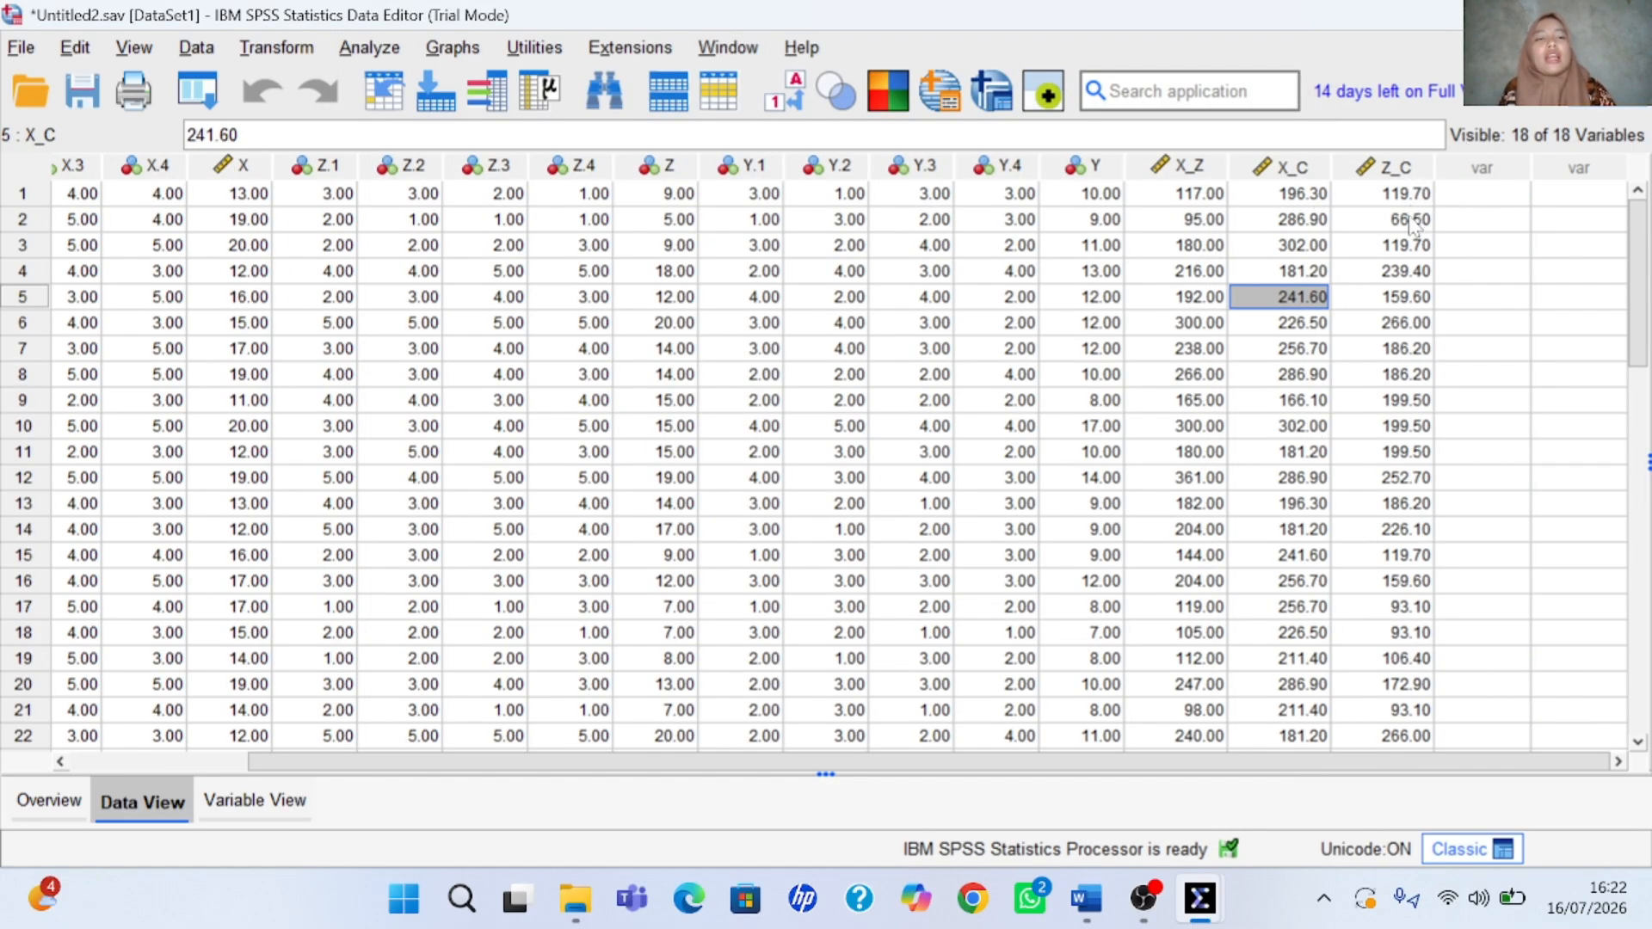
click(1470, 323)
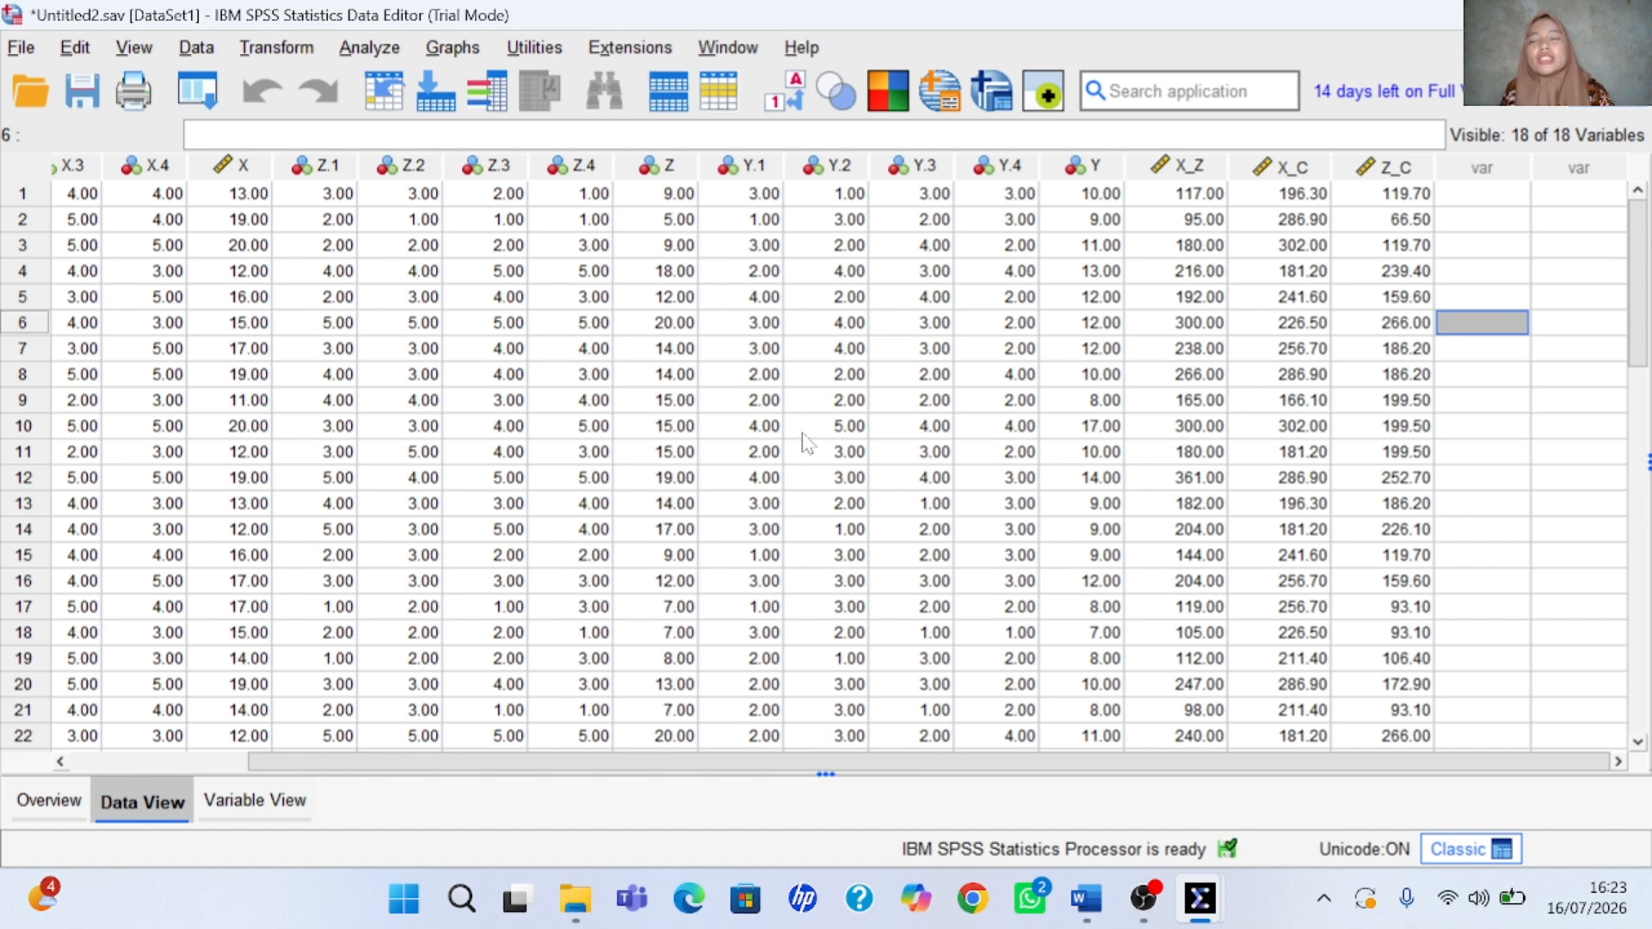
Compute a new variable XZ with the numeric expression X_C * Z_C
click(277, 49)
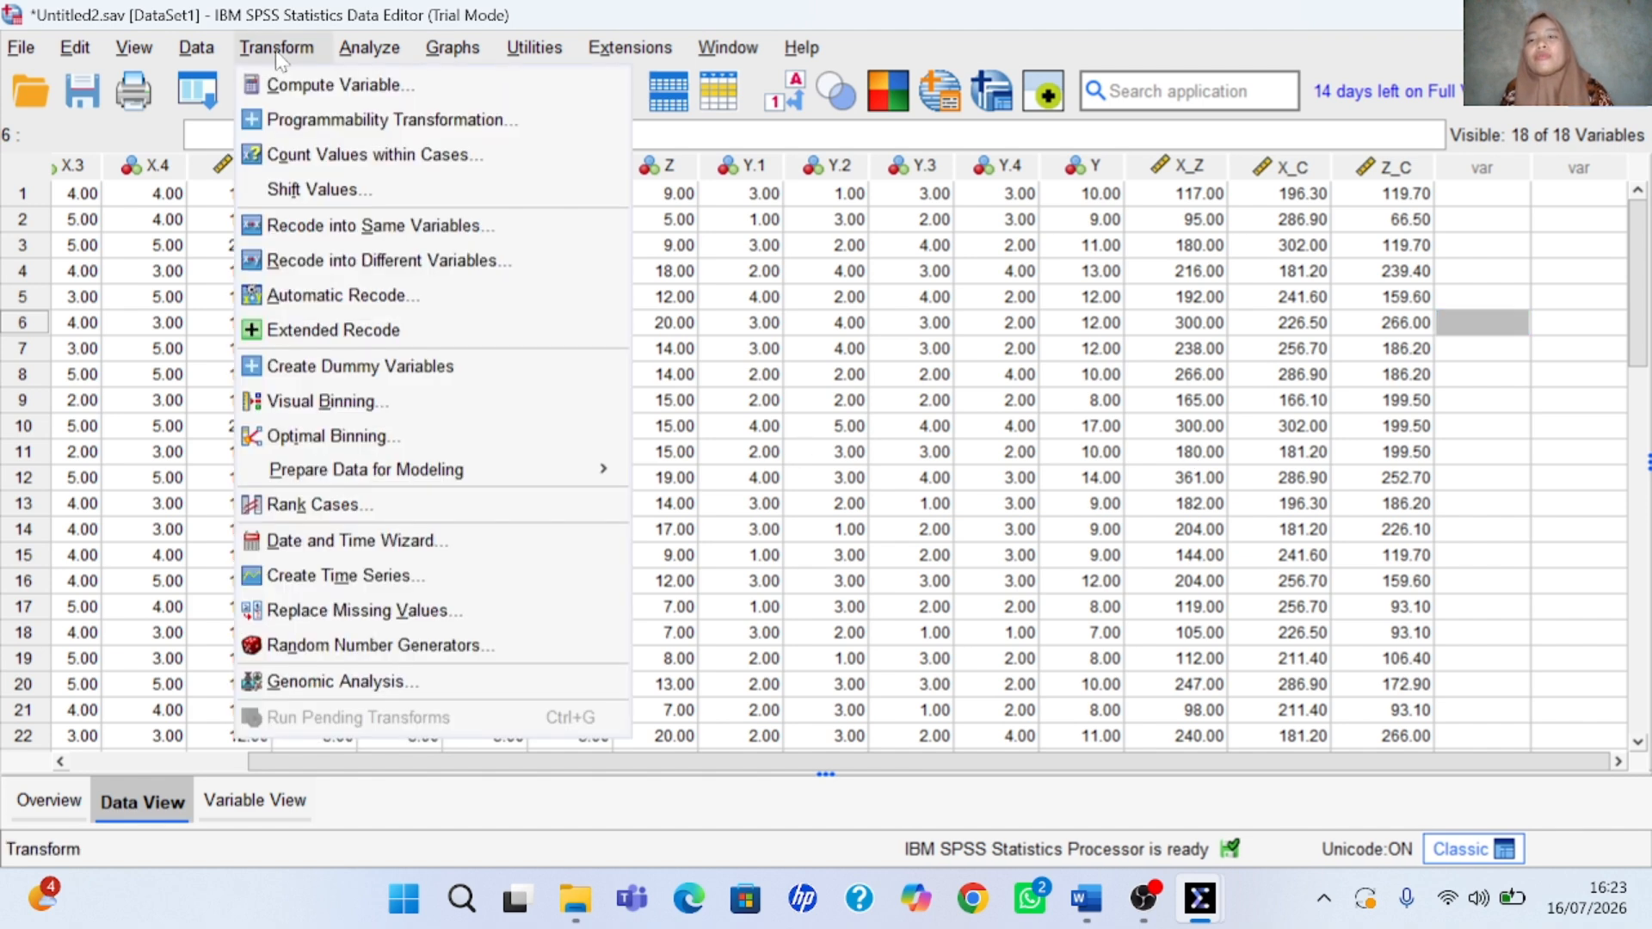
click(316, 88)
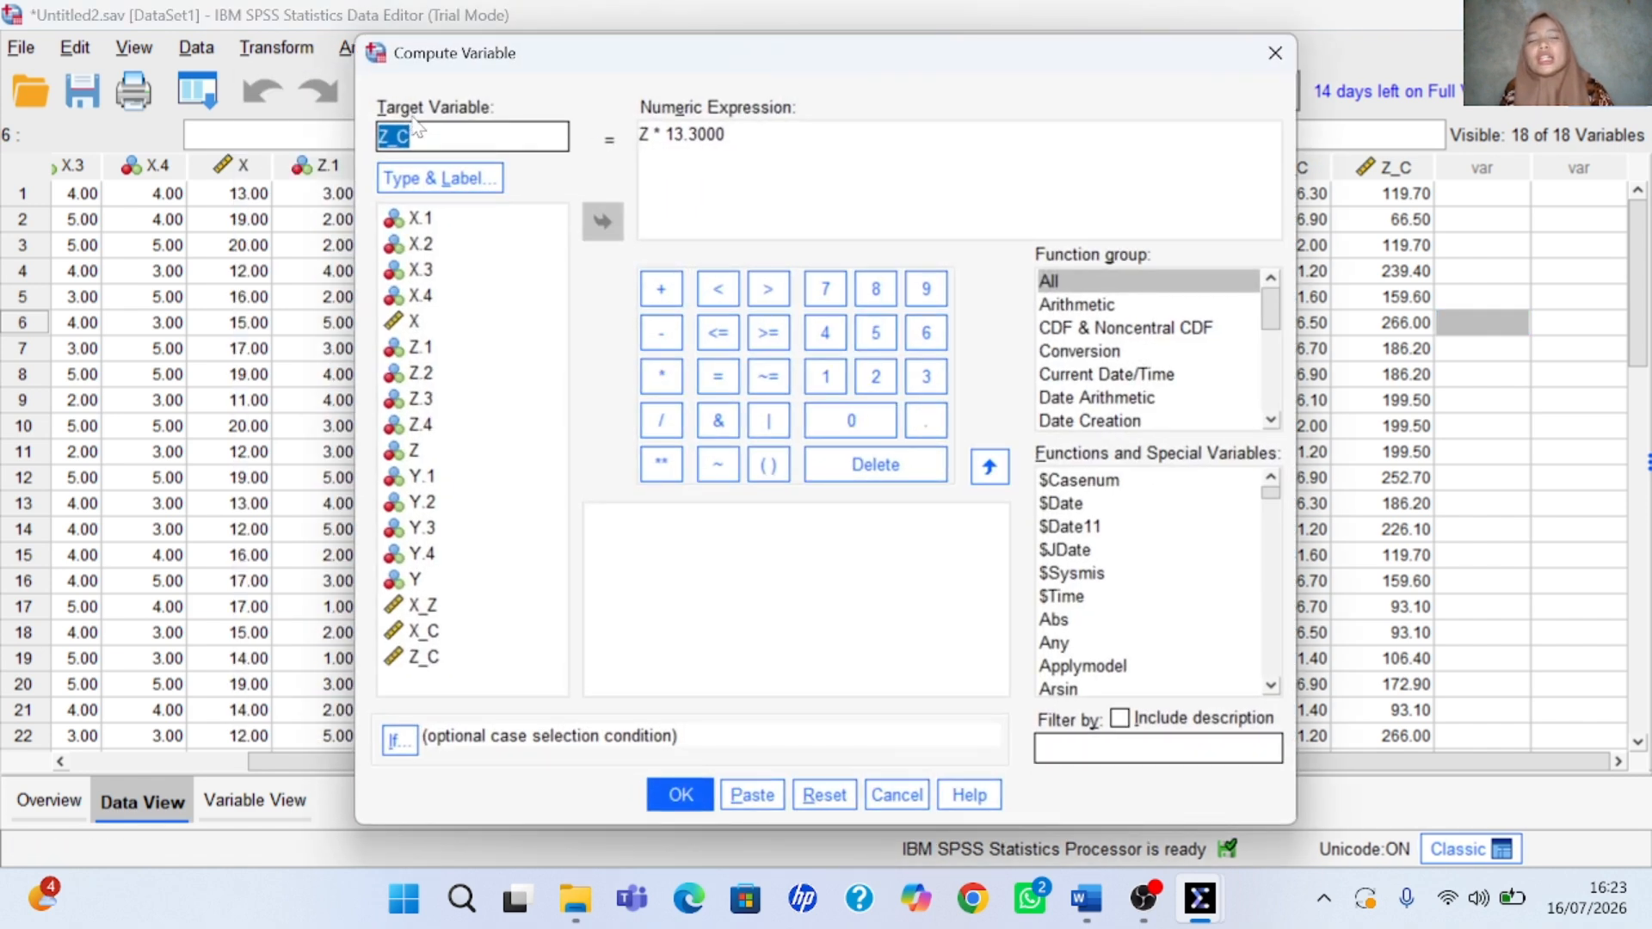
key(BackSpace)
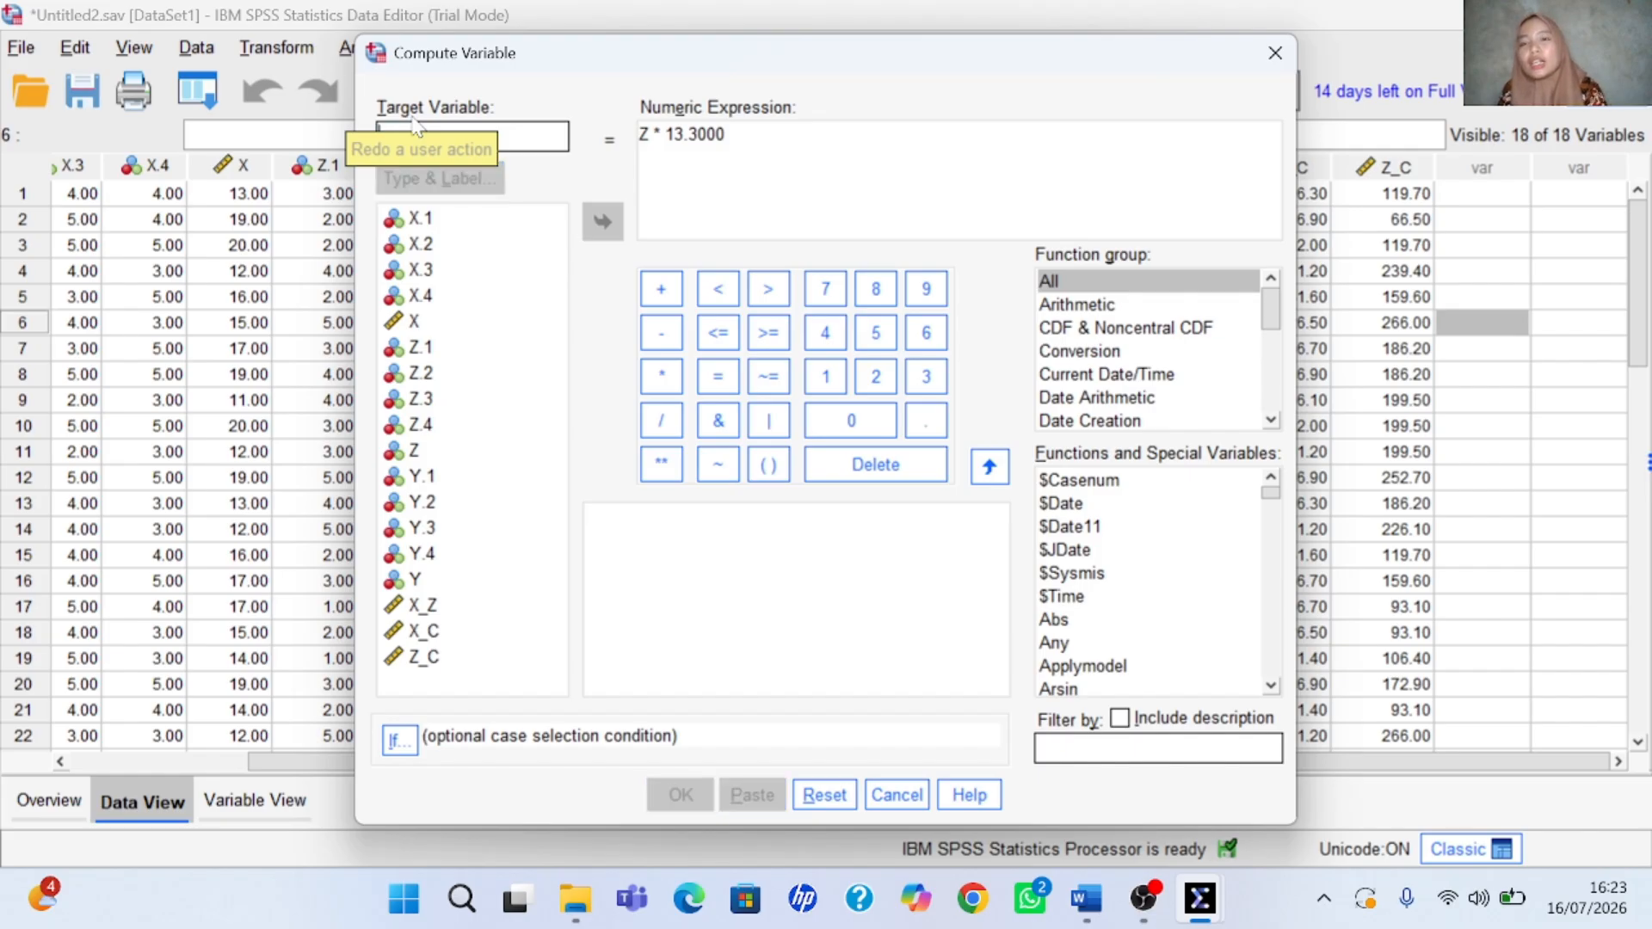
text(Y)
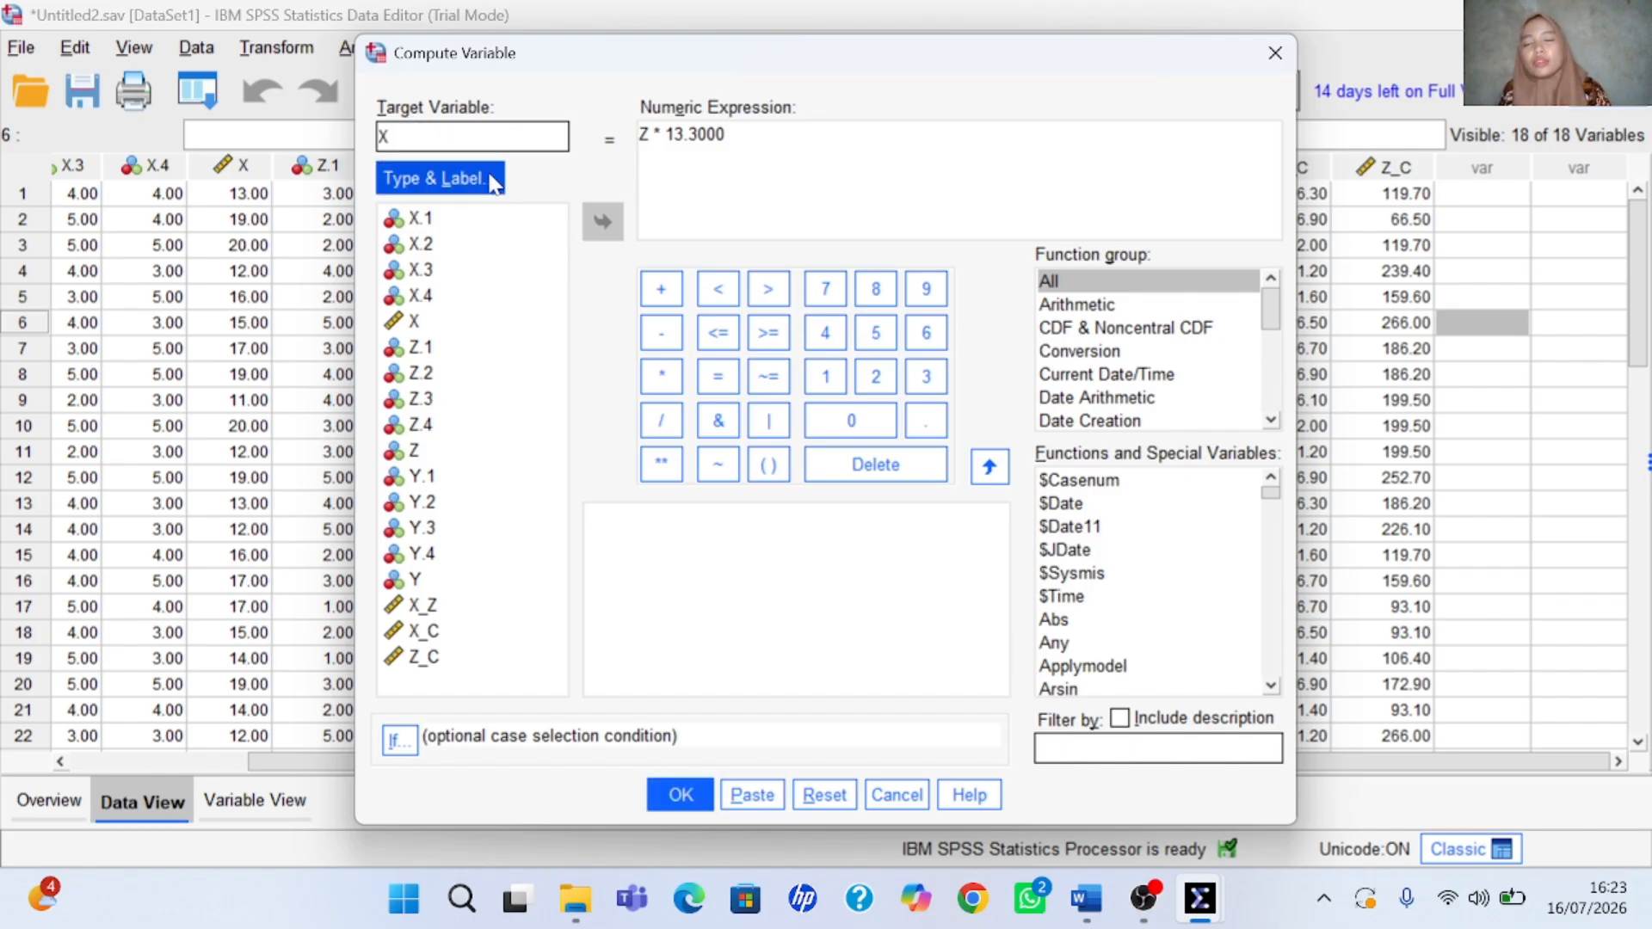
text(Z)
key(Tab)
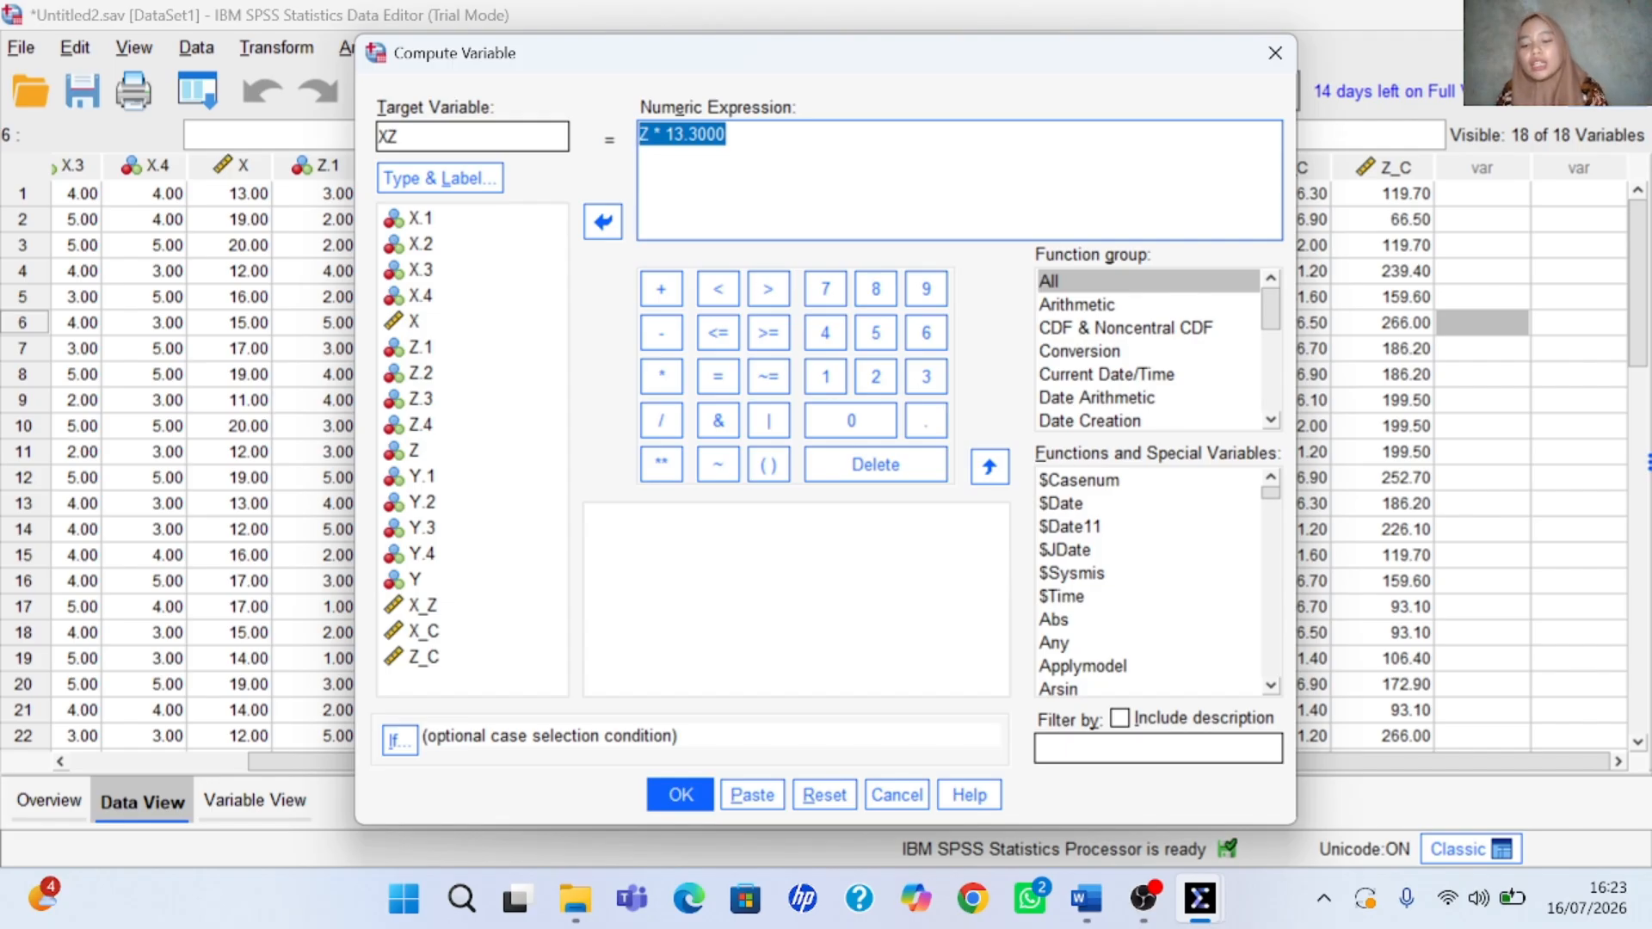
text(X_C)
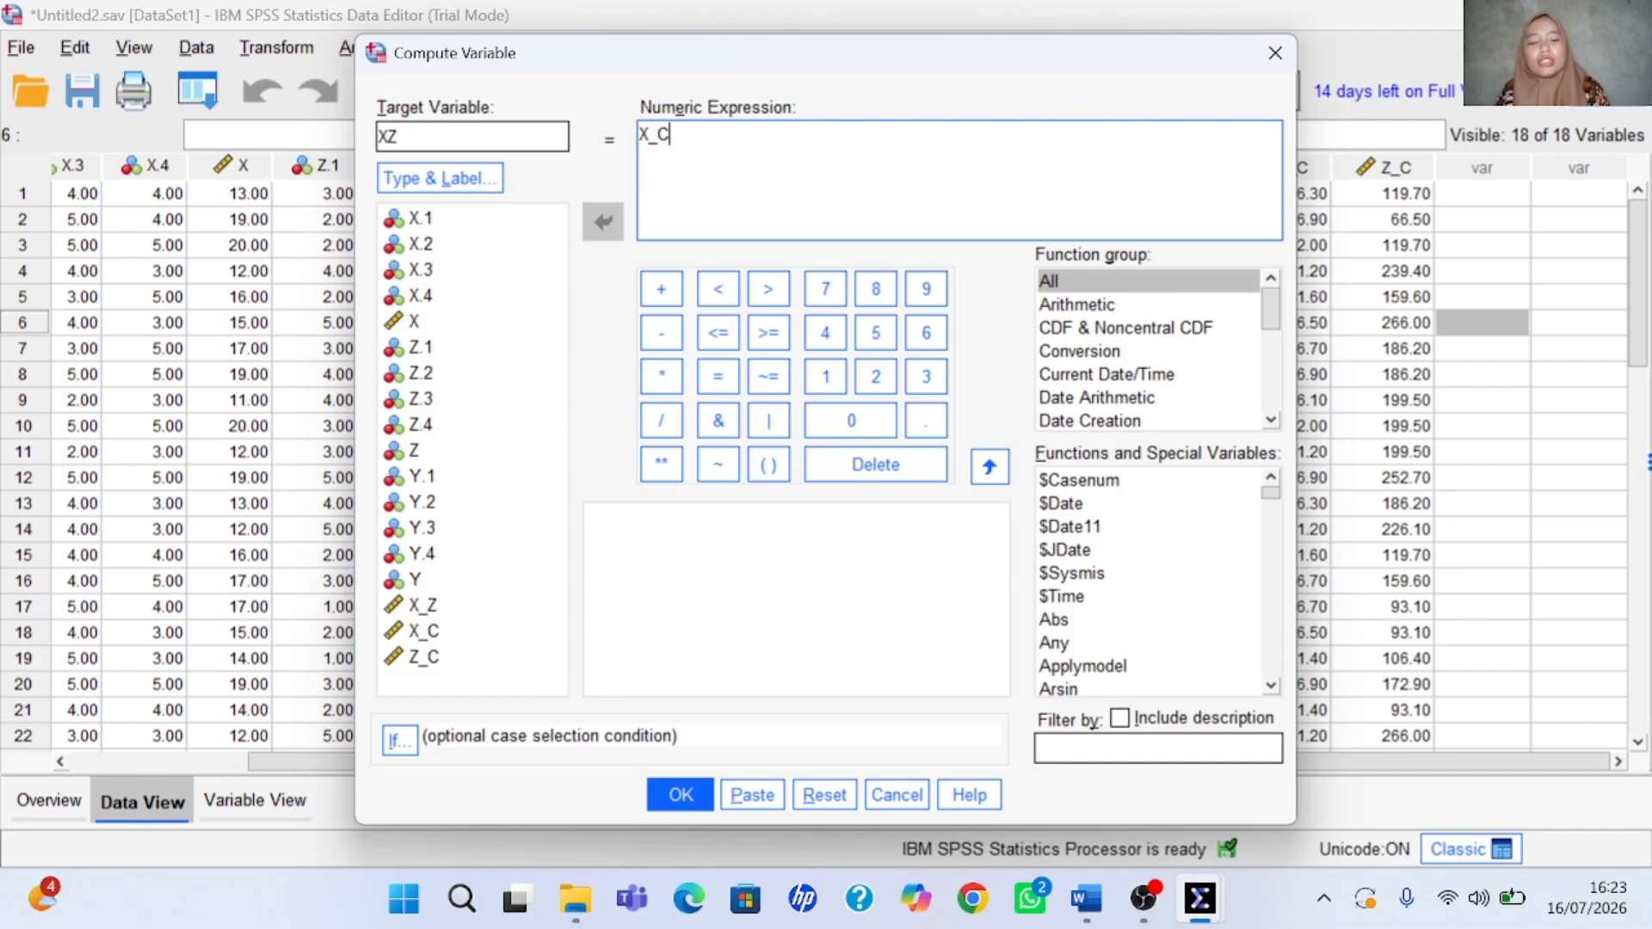
click(661, 376)
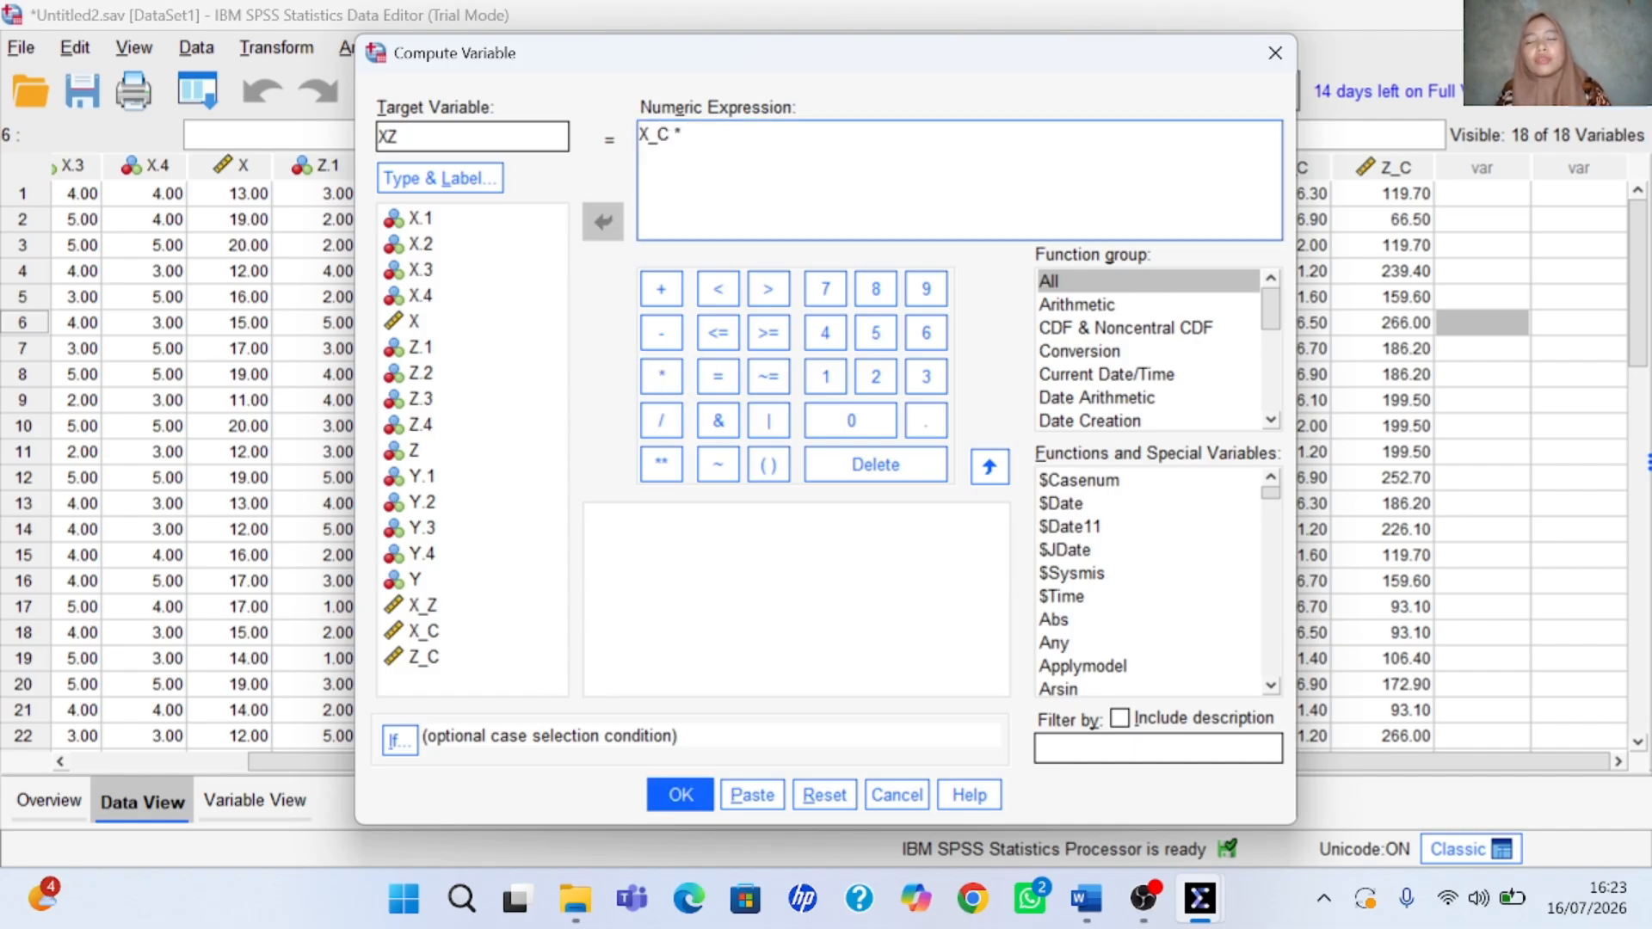
text(Z_C)
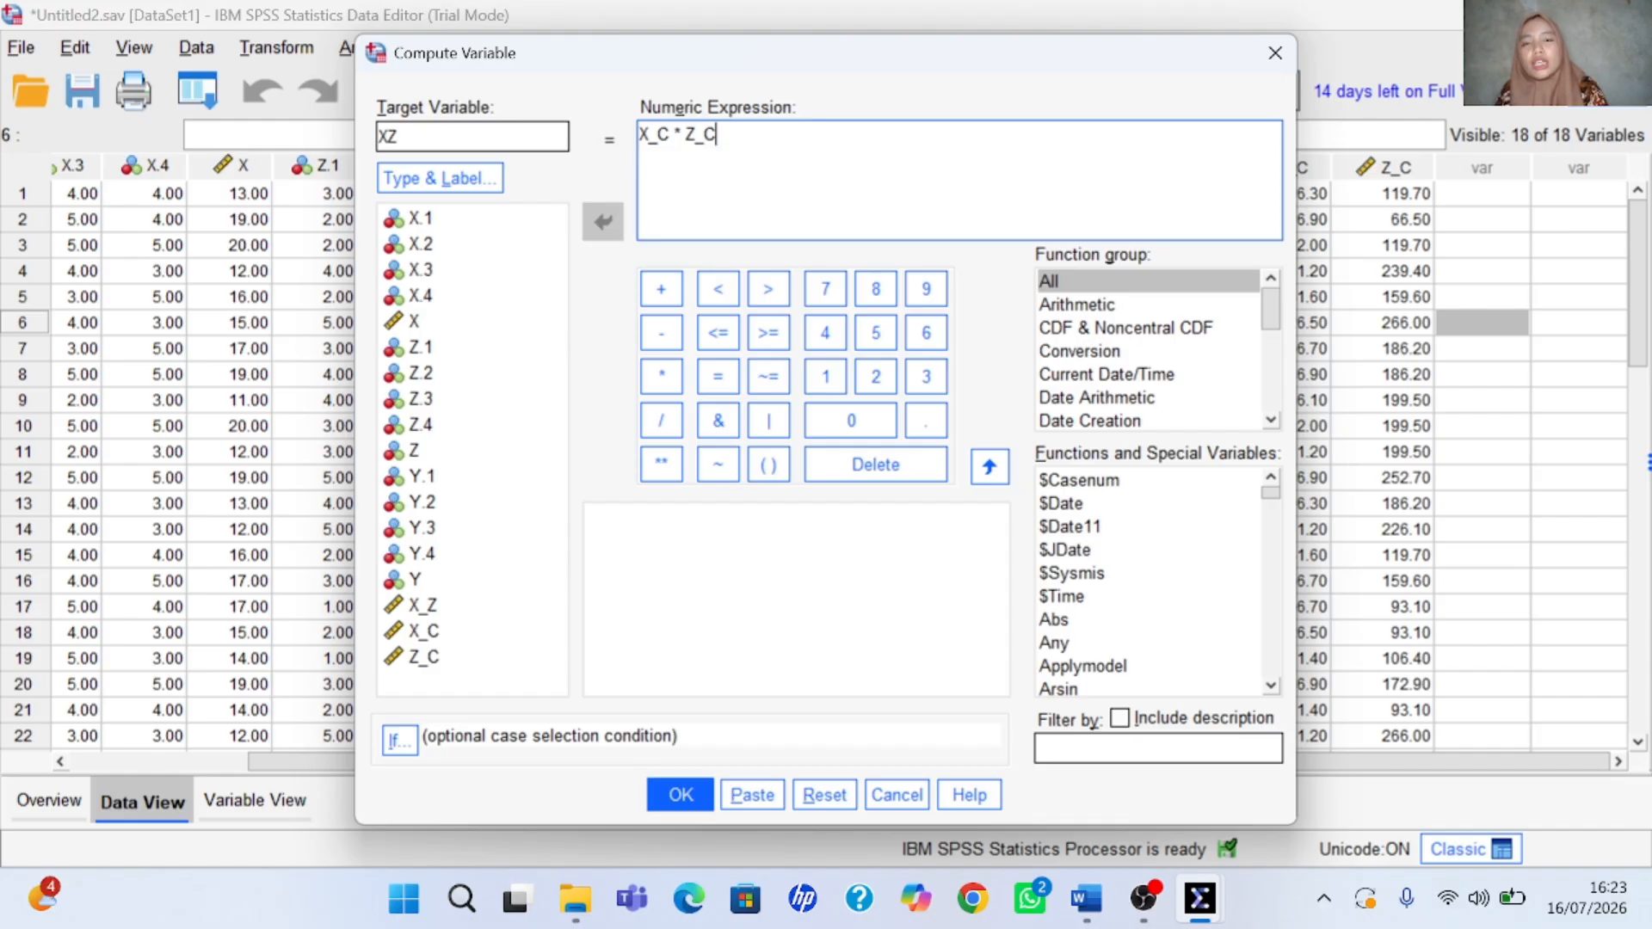
click(700, 800)
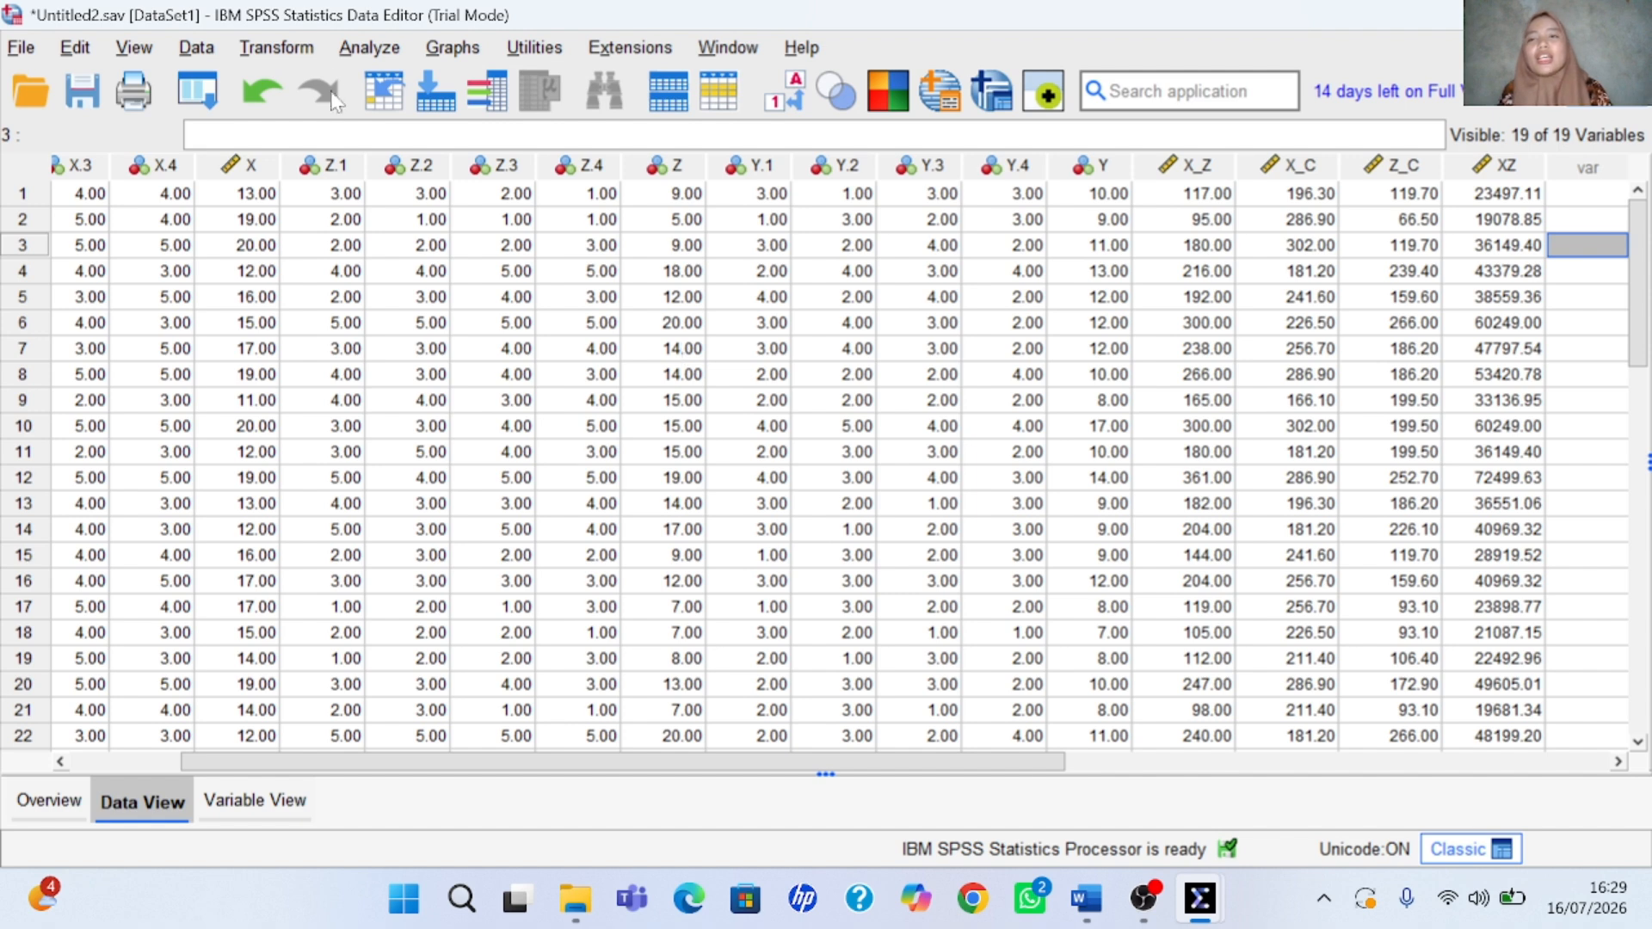
Set up a linear regression with Y as the dependent variable and X_C, Z_C and XZ as the independent variables
click(372, 50)
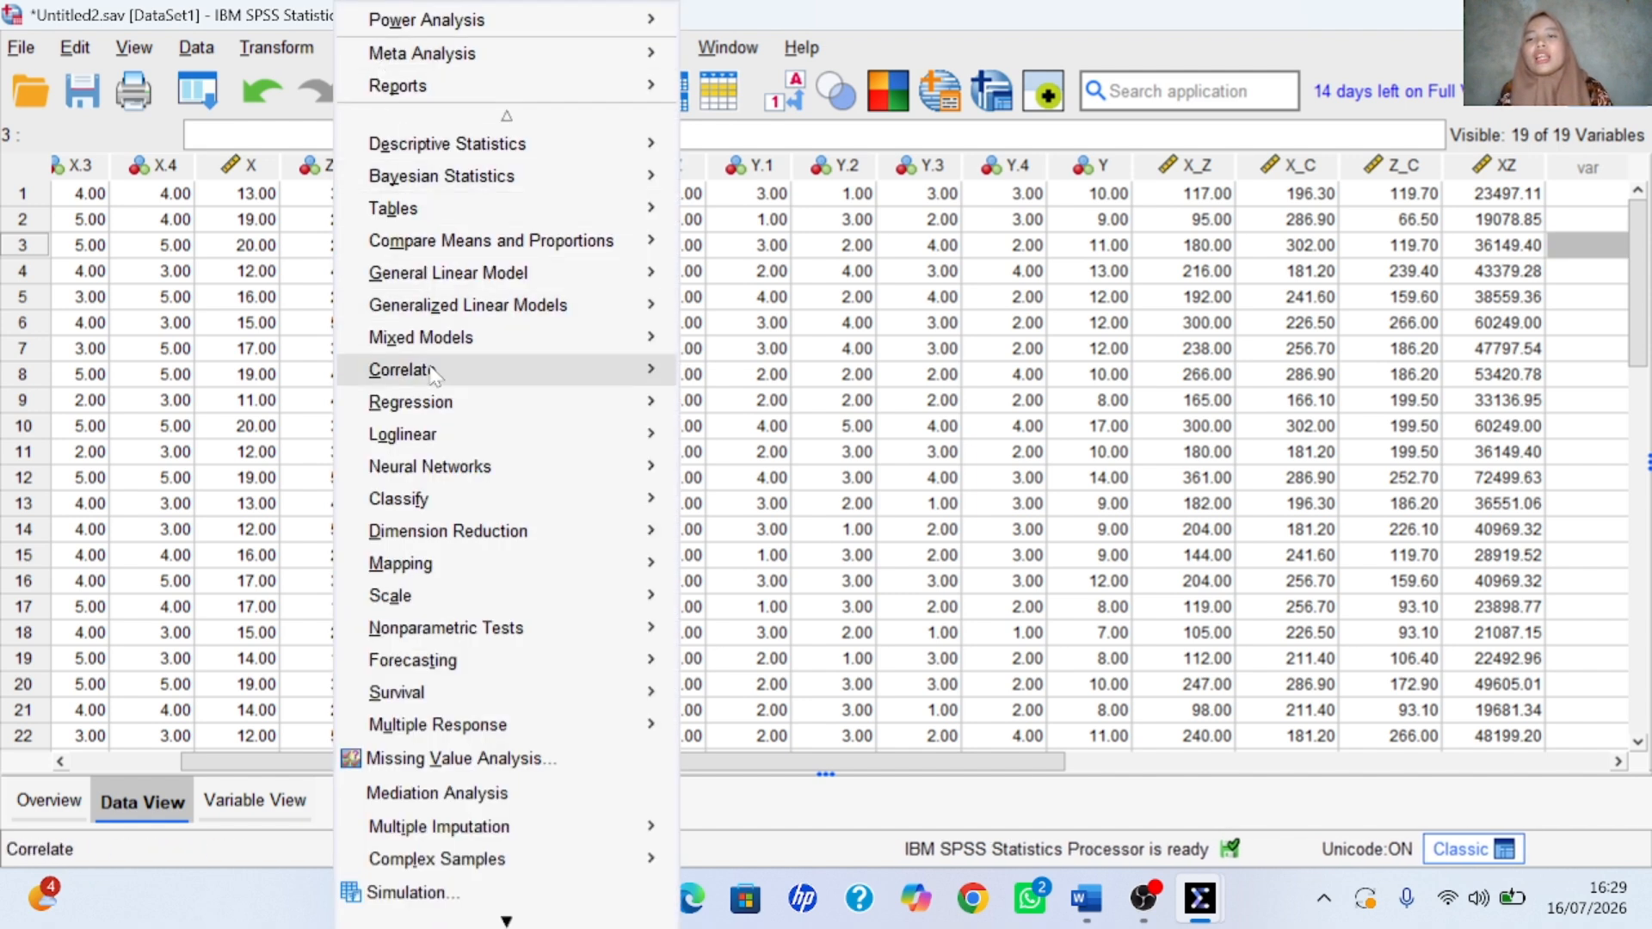
mouse_move(441, 412)
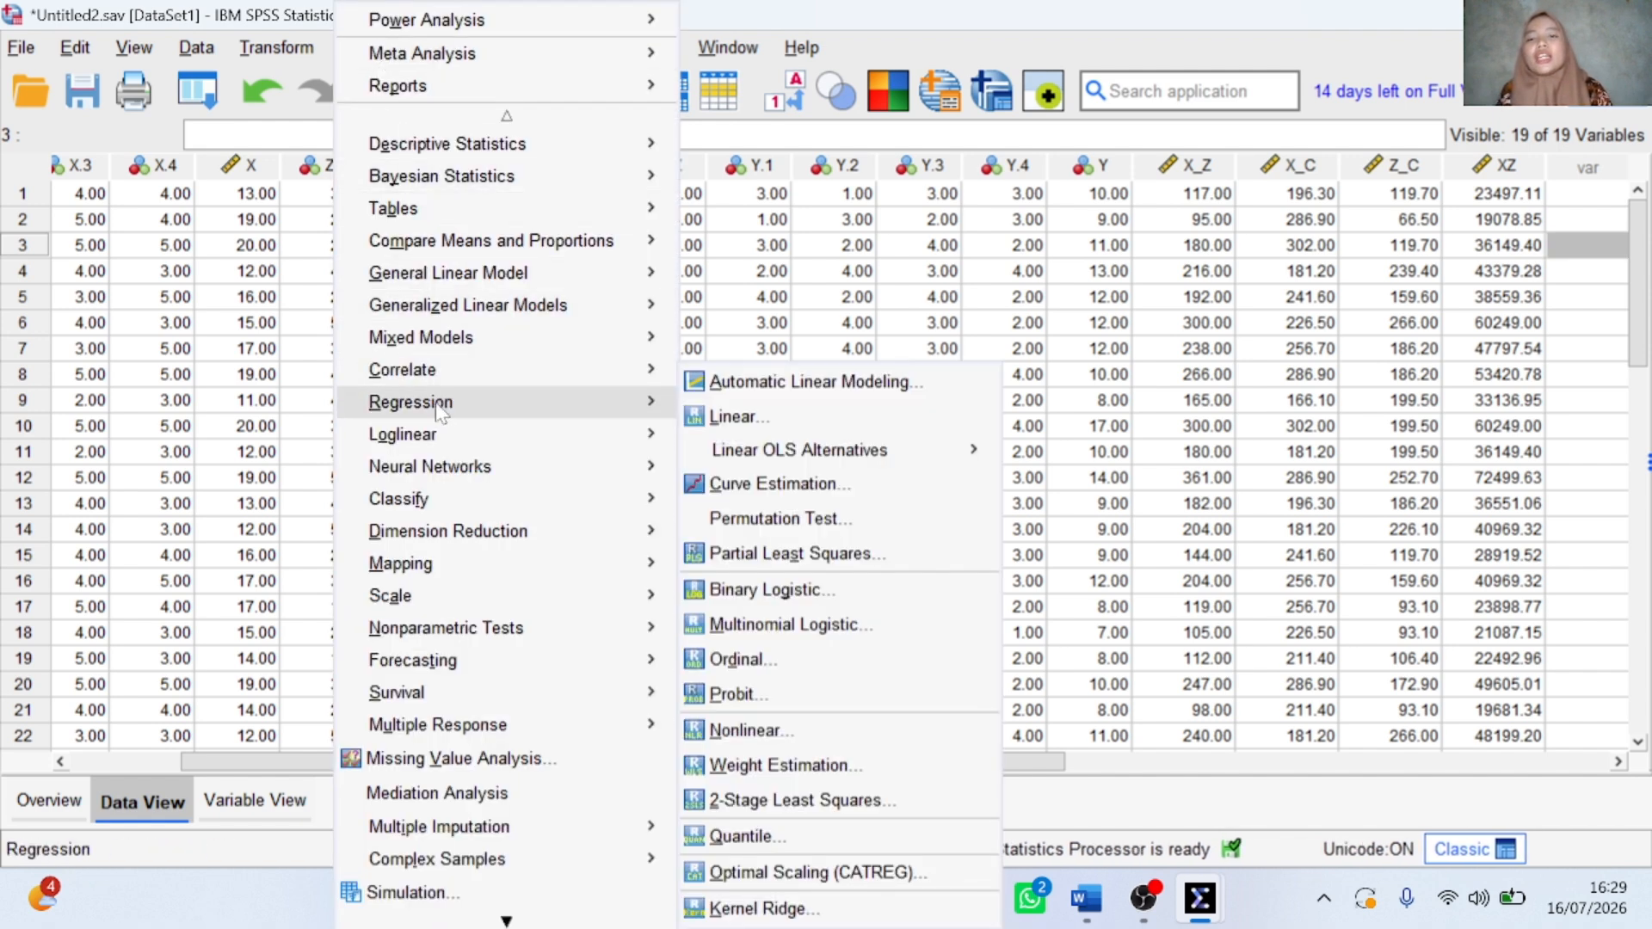
click(753, 419)
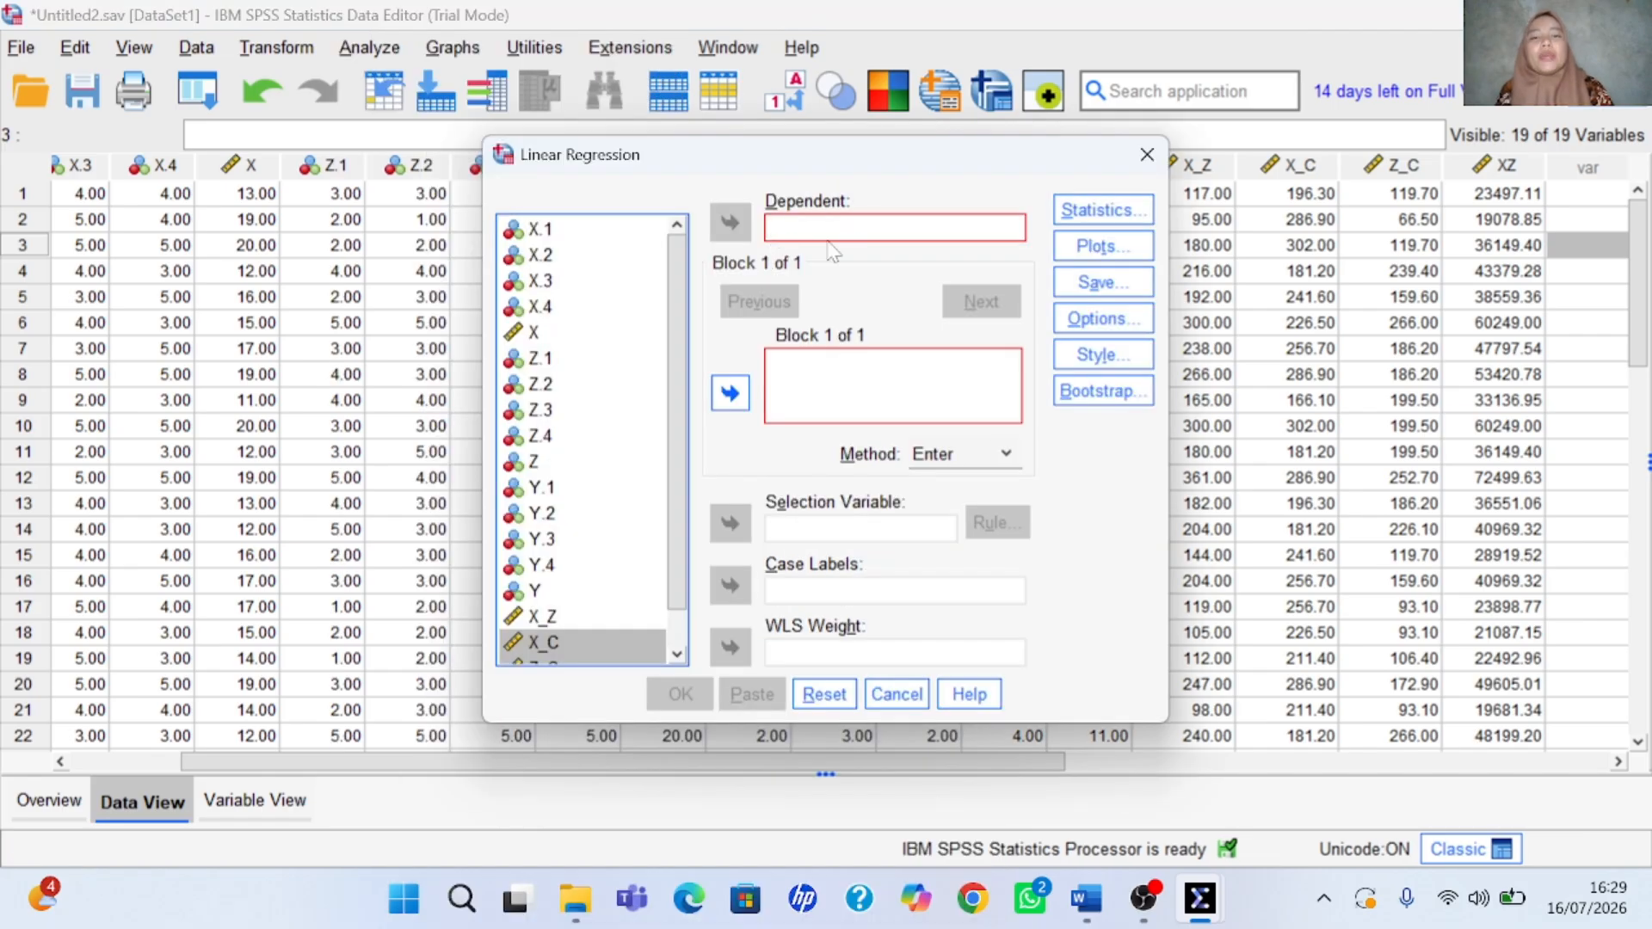
click(540, 592)
click(729, 223)
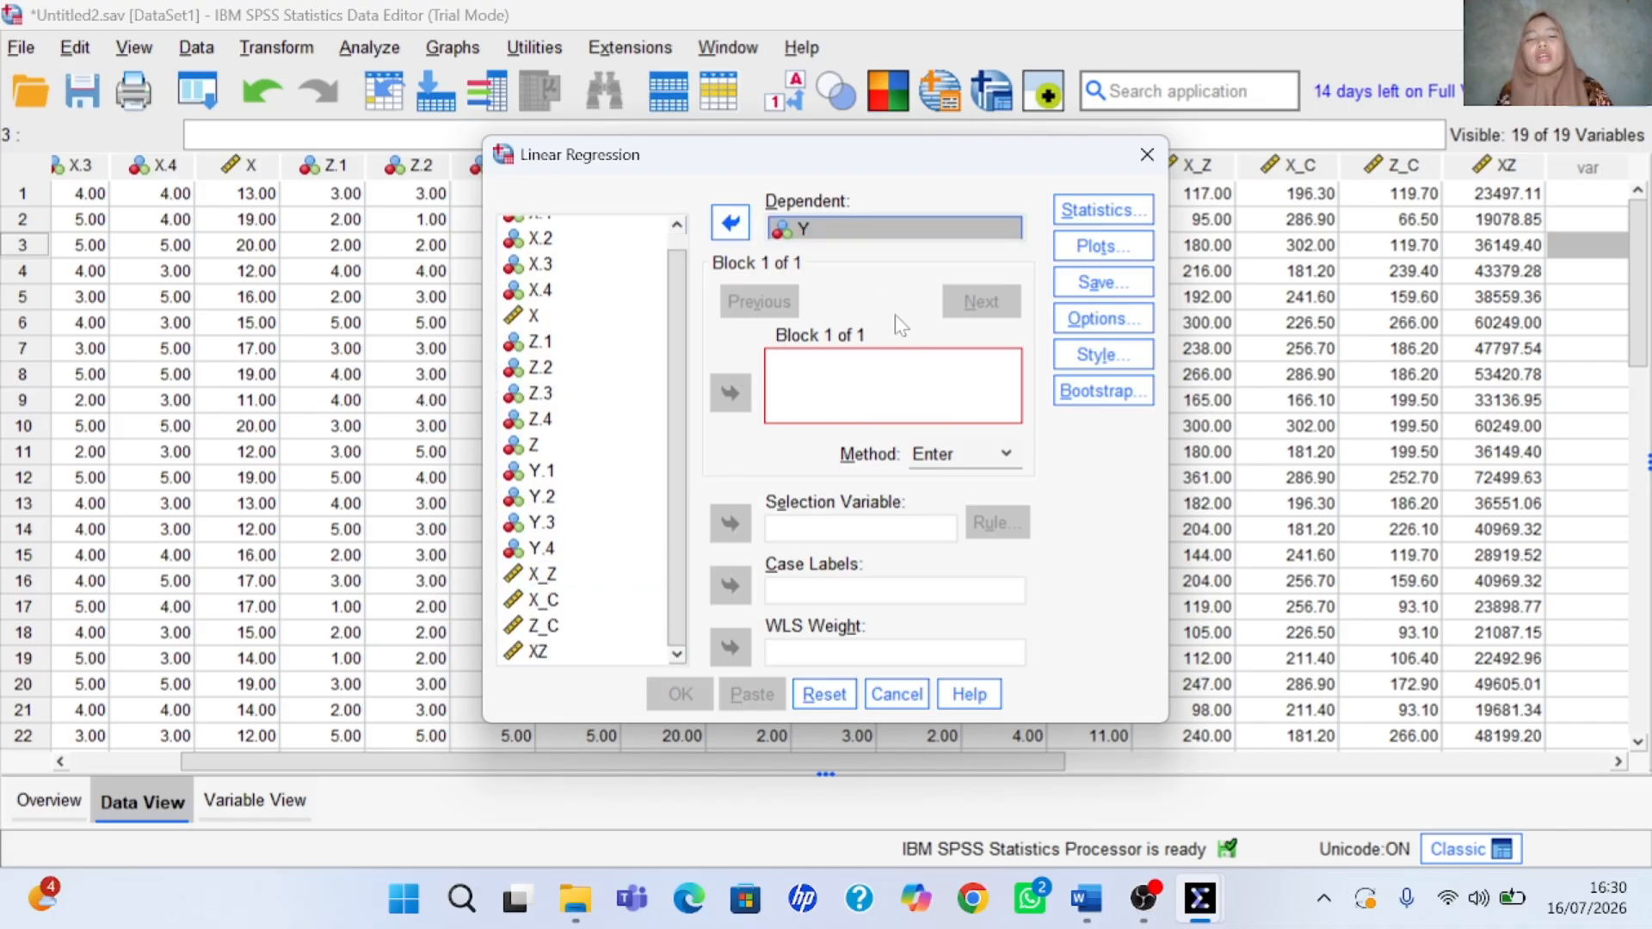
click(539, 599)
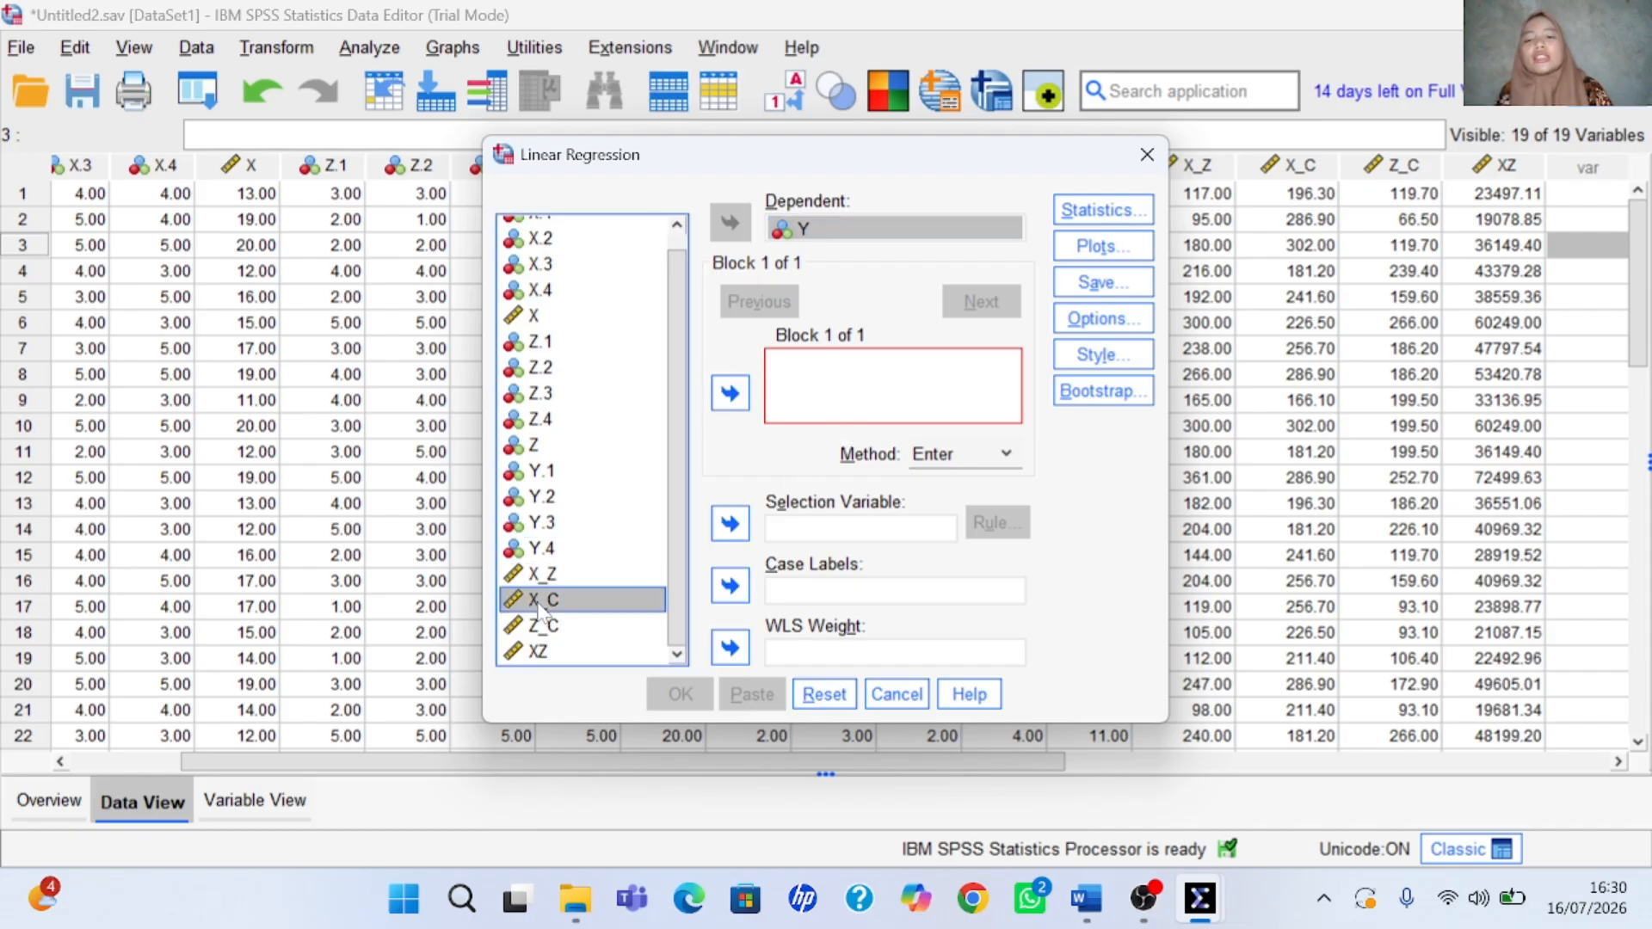
shift+click(543, 627)
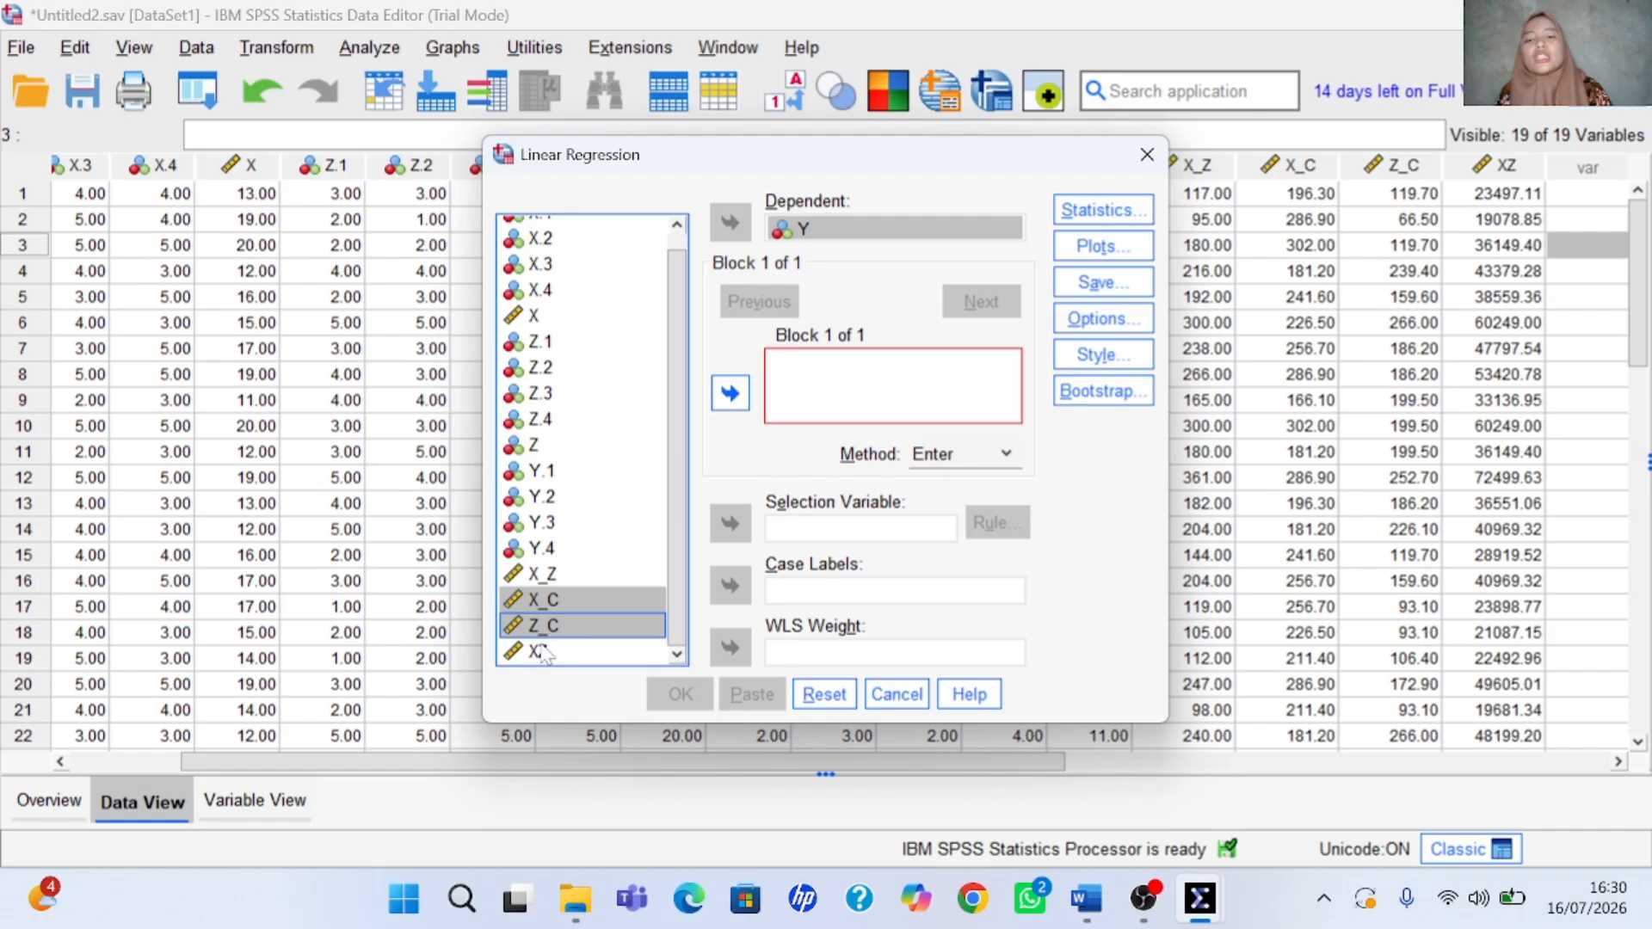
shift+click(542, 652)
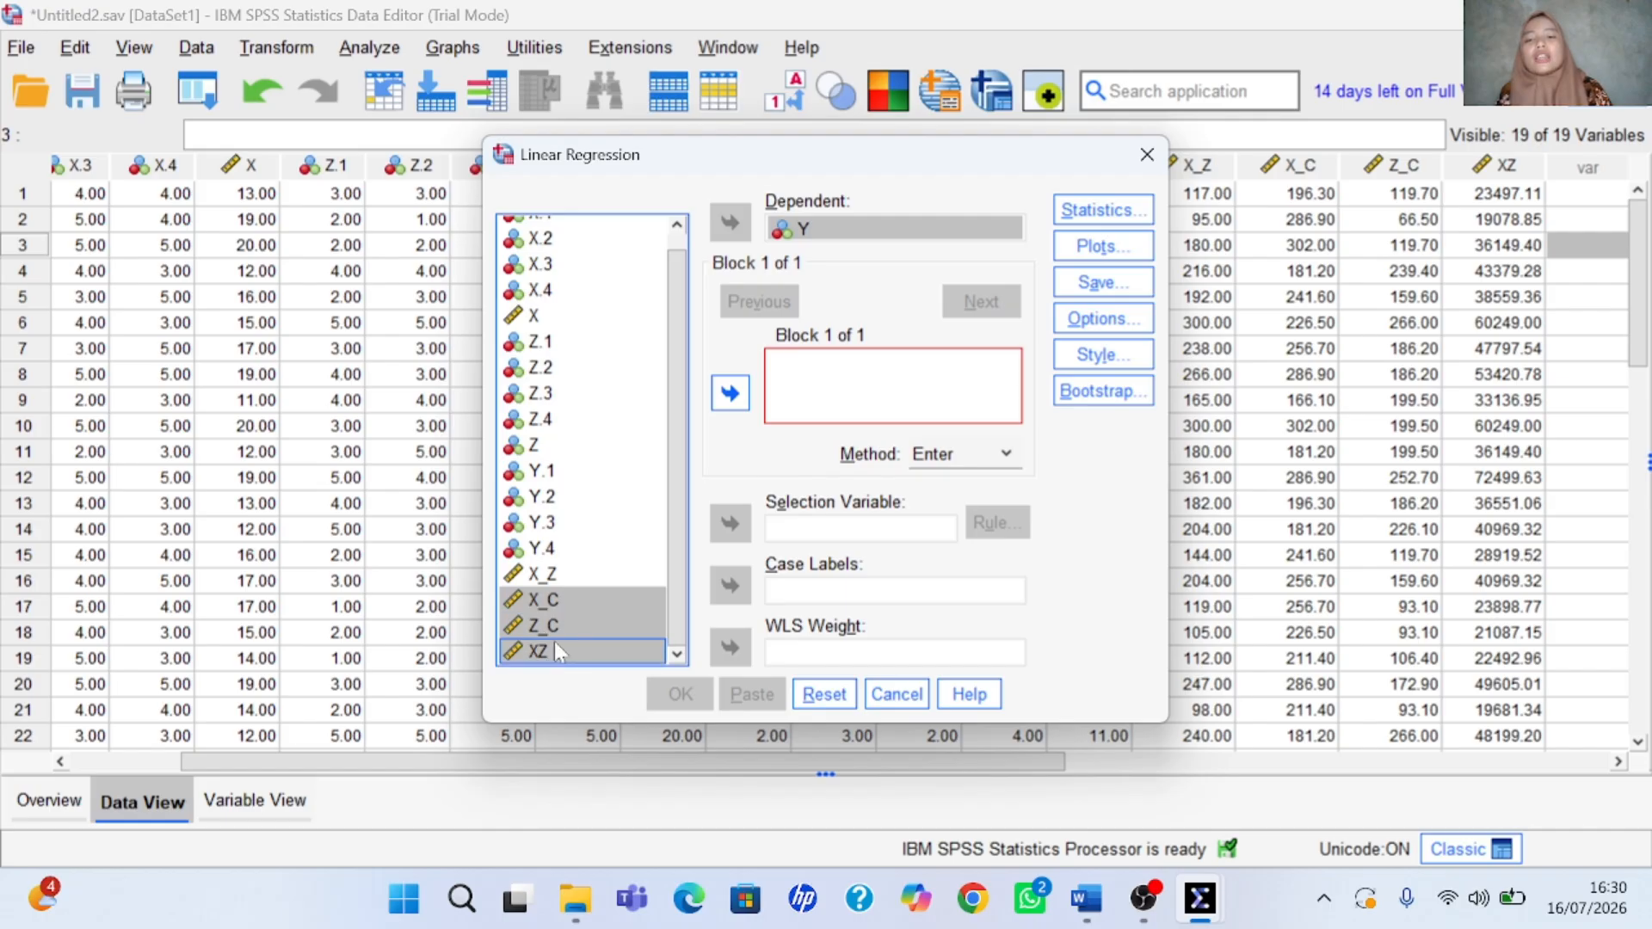
click(731, 394)
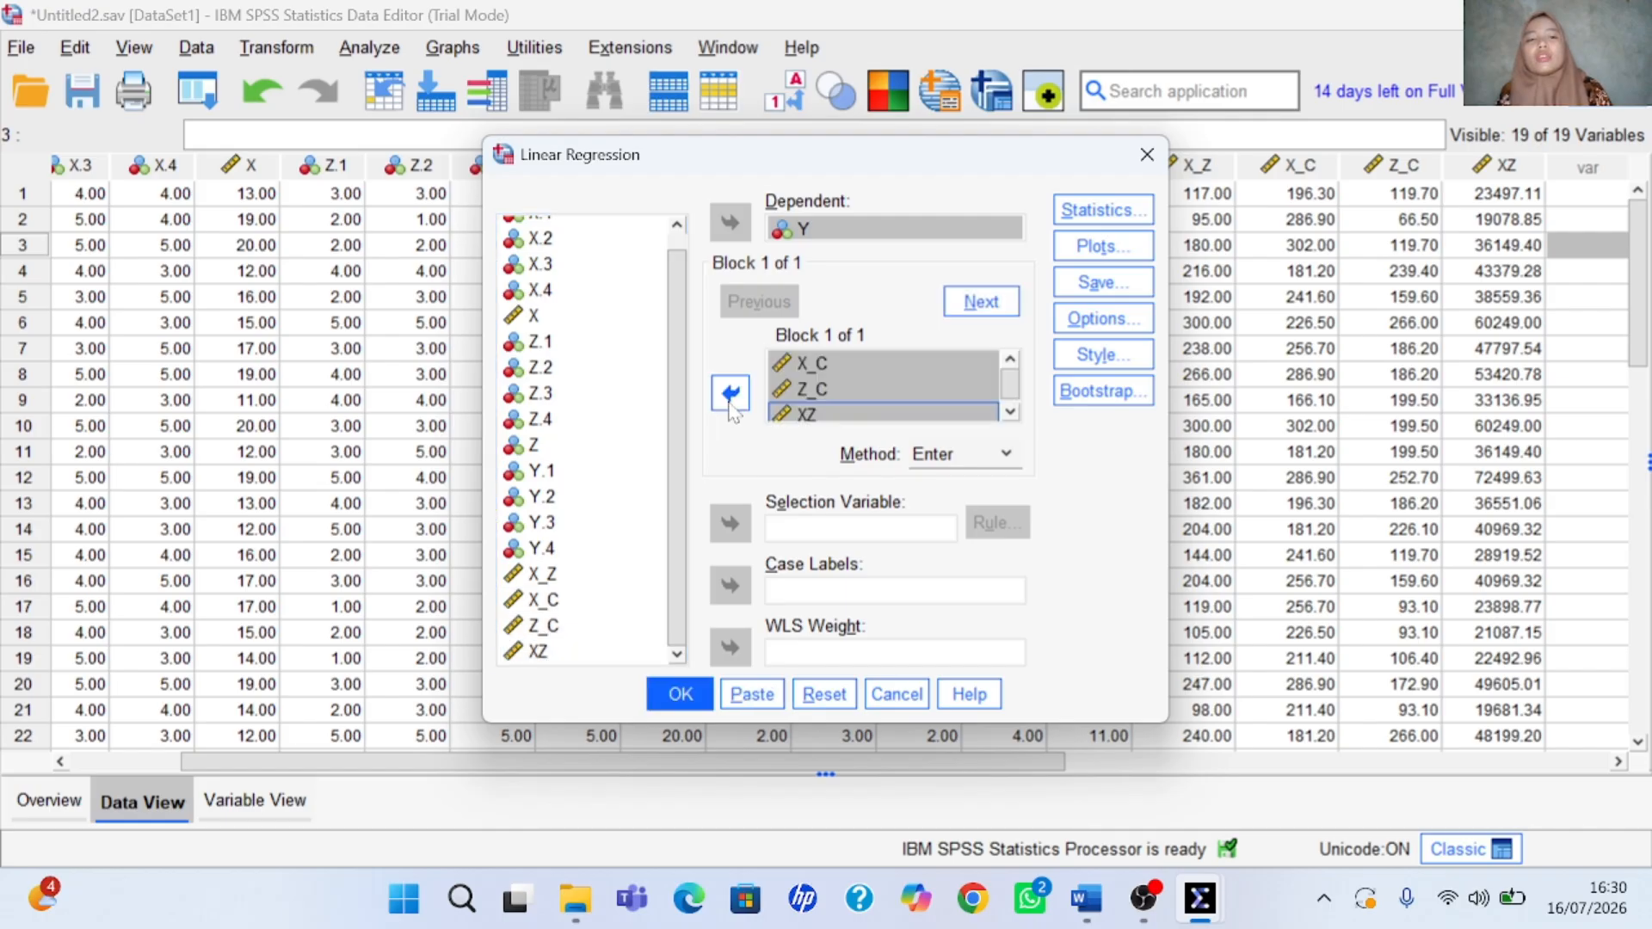
Have the regression save the unstandardized predicted values and run it
click(1091, 282)
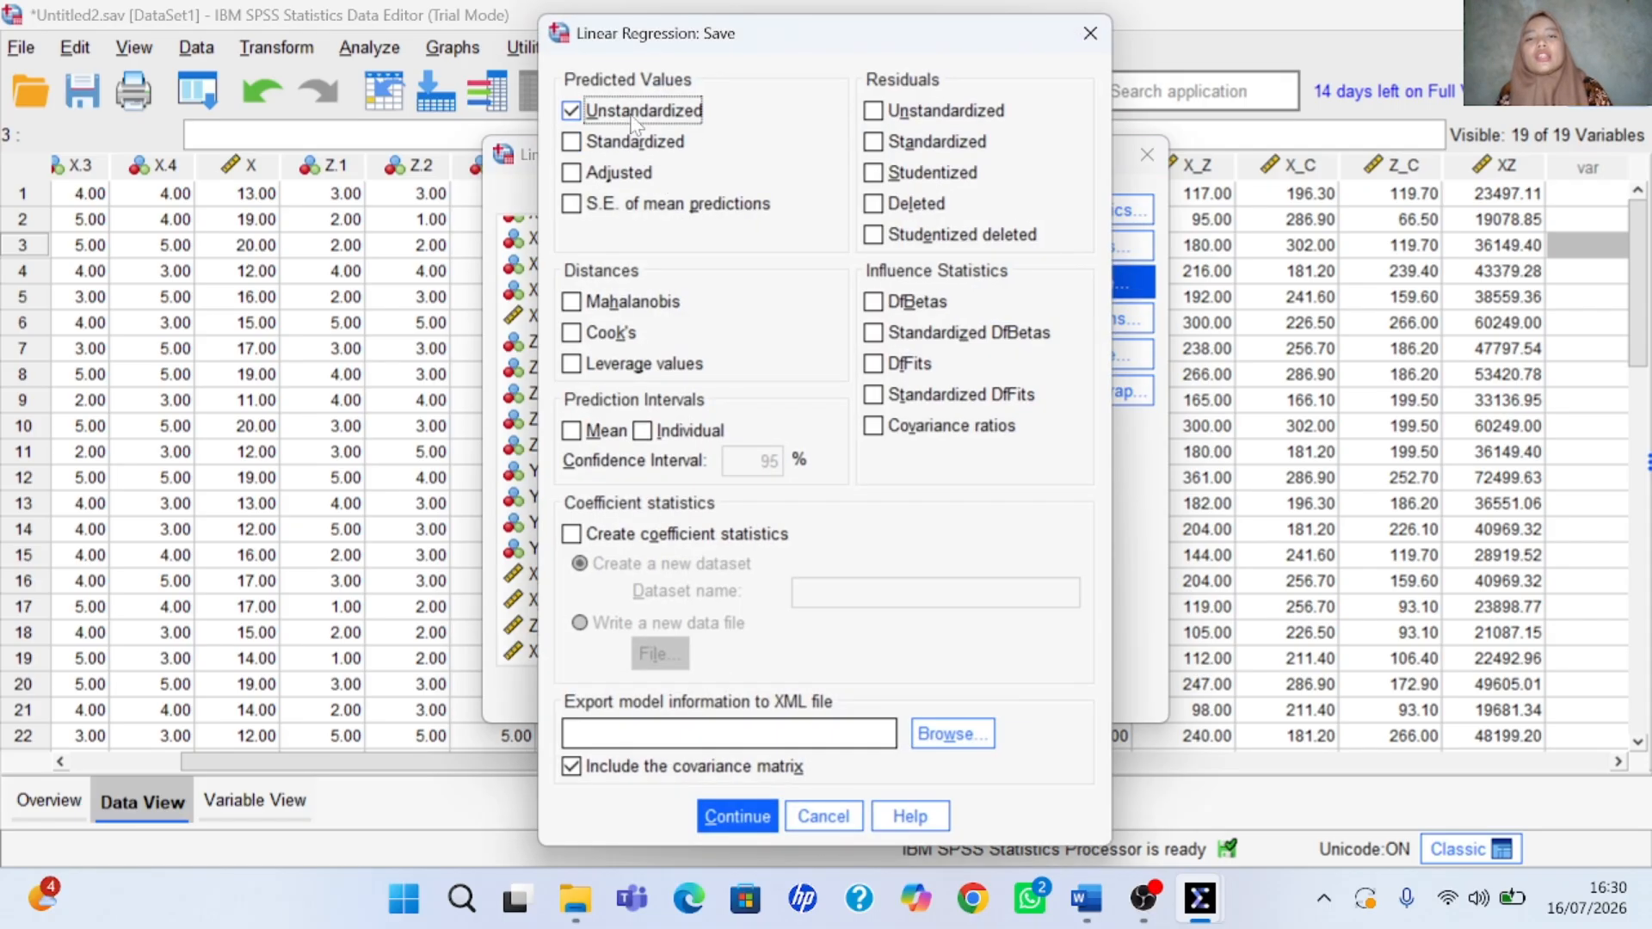
click(750, 816)
click(680, 694)
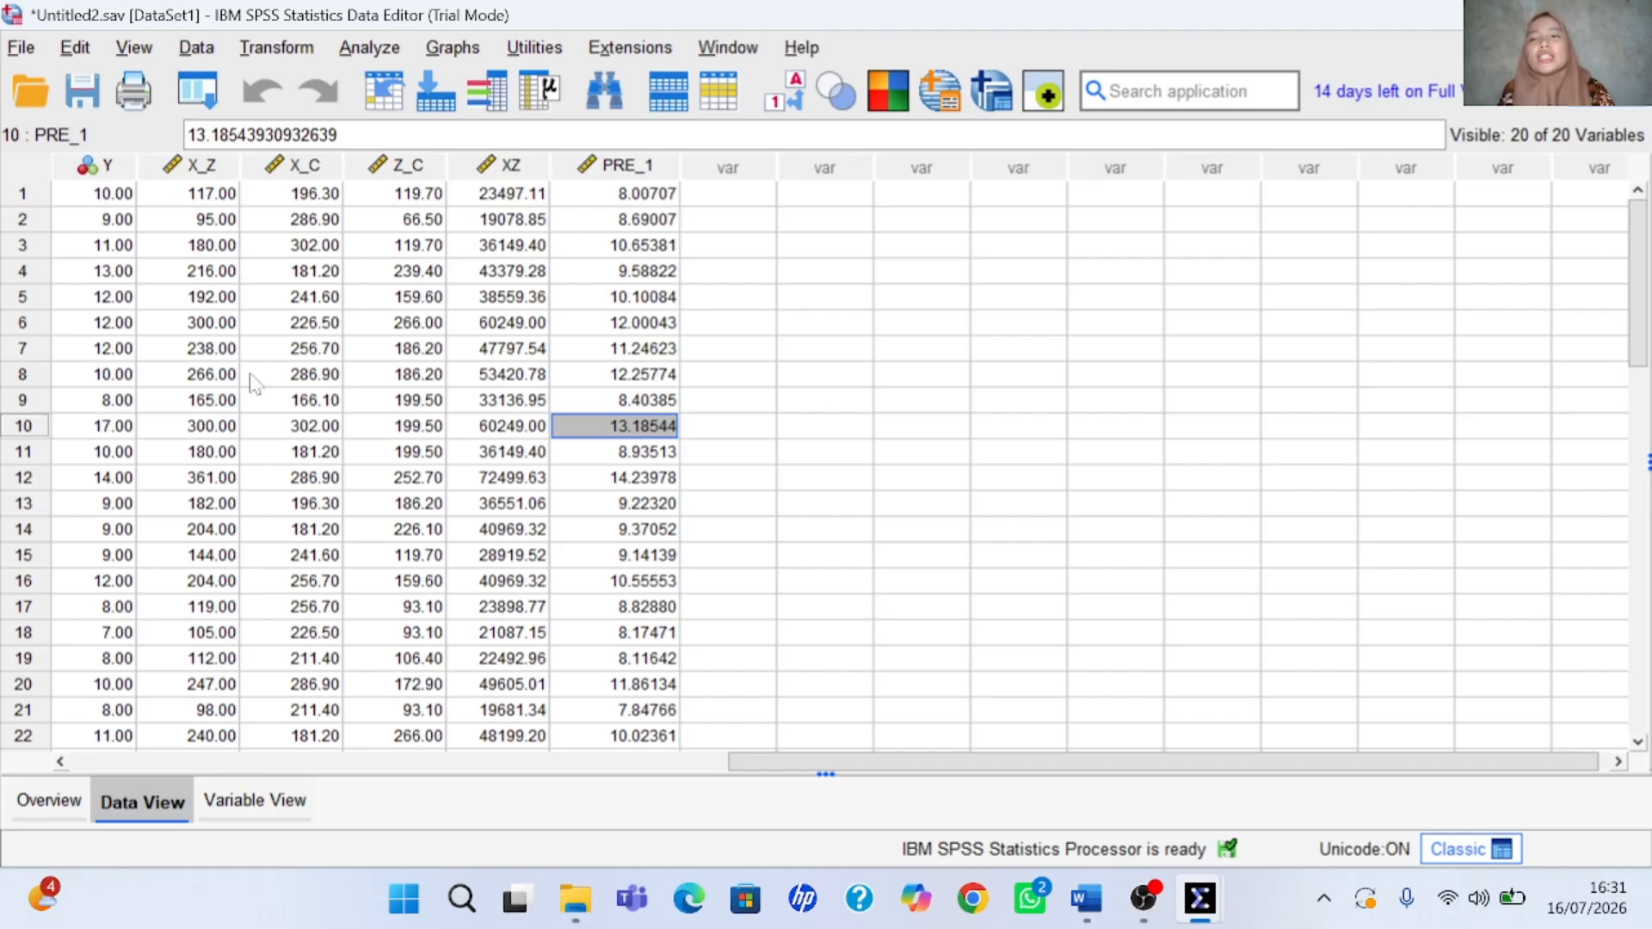
Run a legacy one-sample Kolmogorov-Smirnov test for the normal distribution on the Unstandardized Predicted Value variable
click(358, 54)
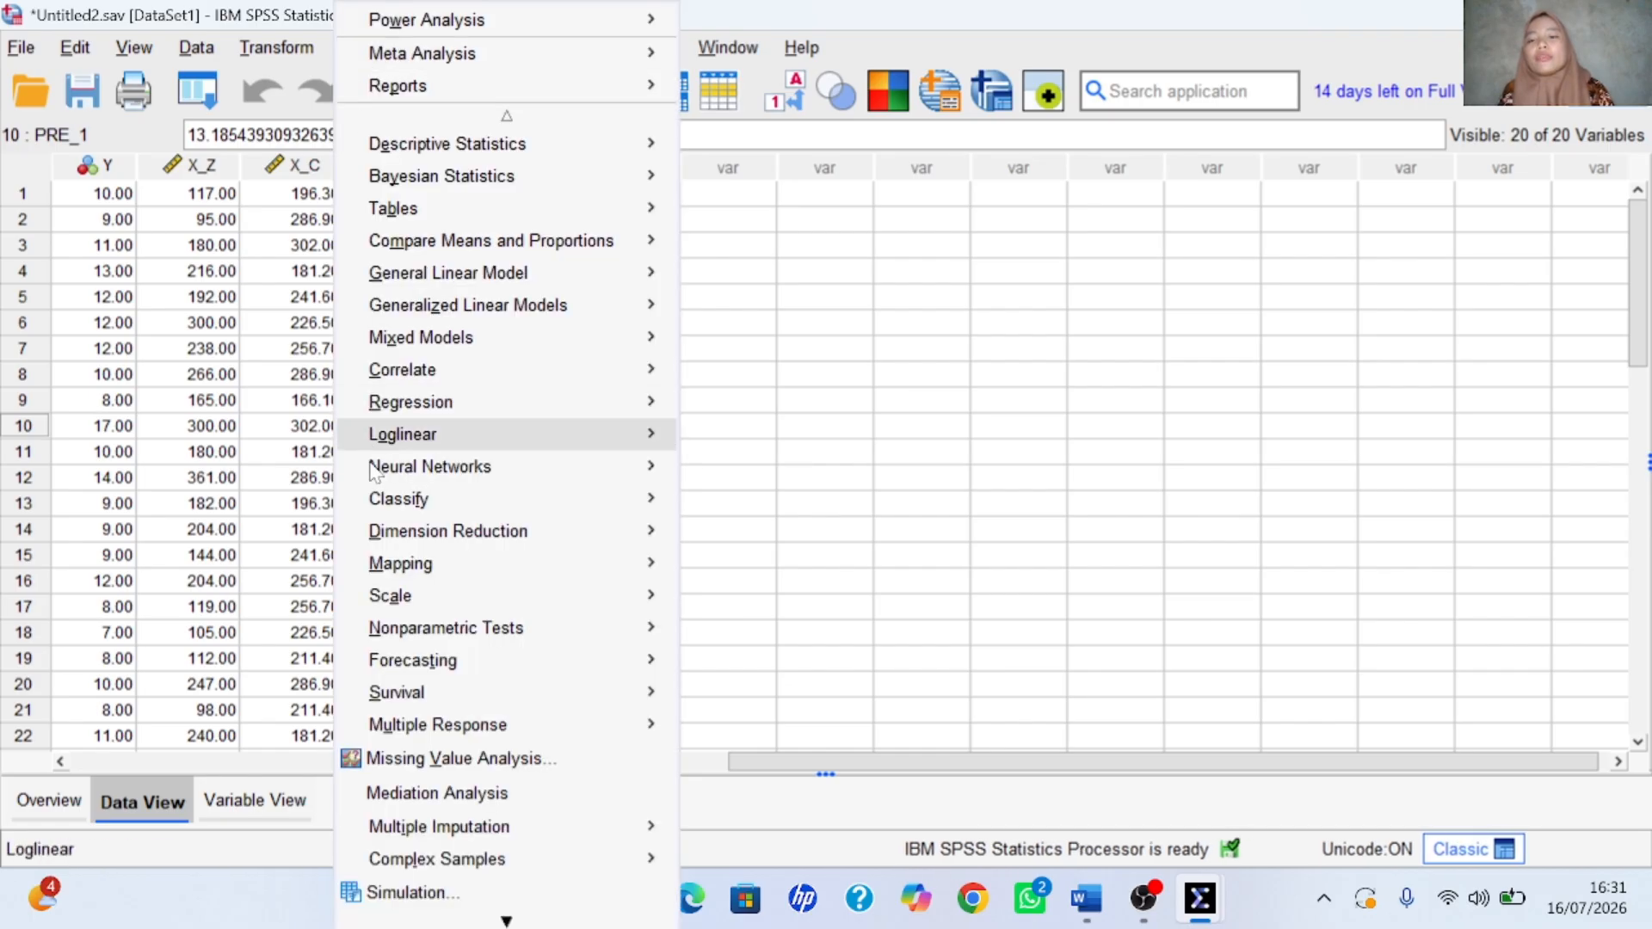
mouse_move(428, 630)
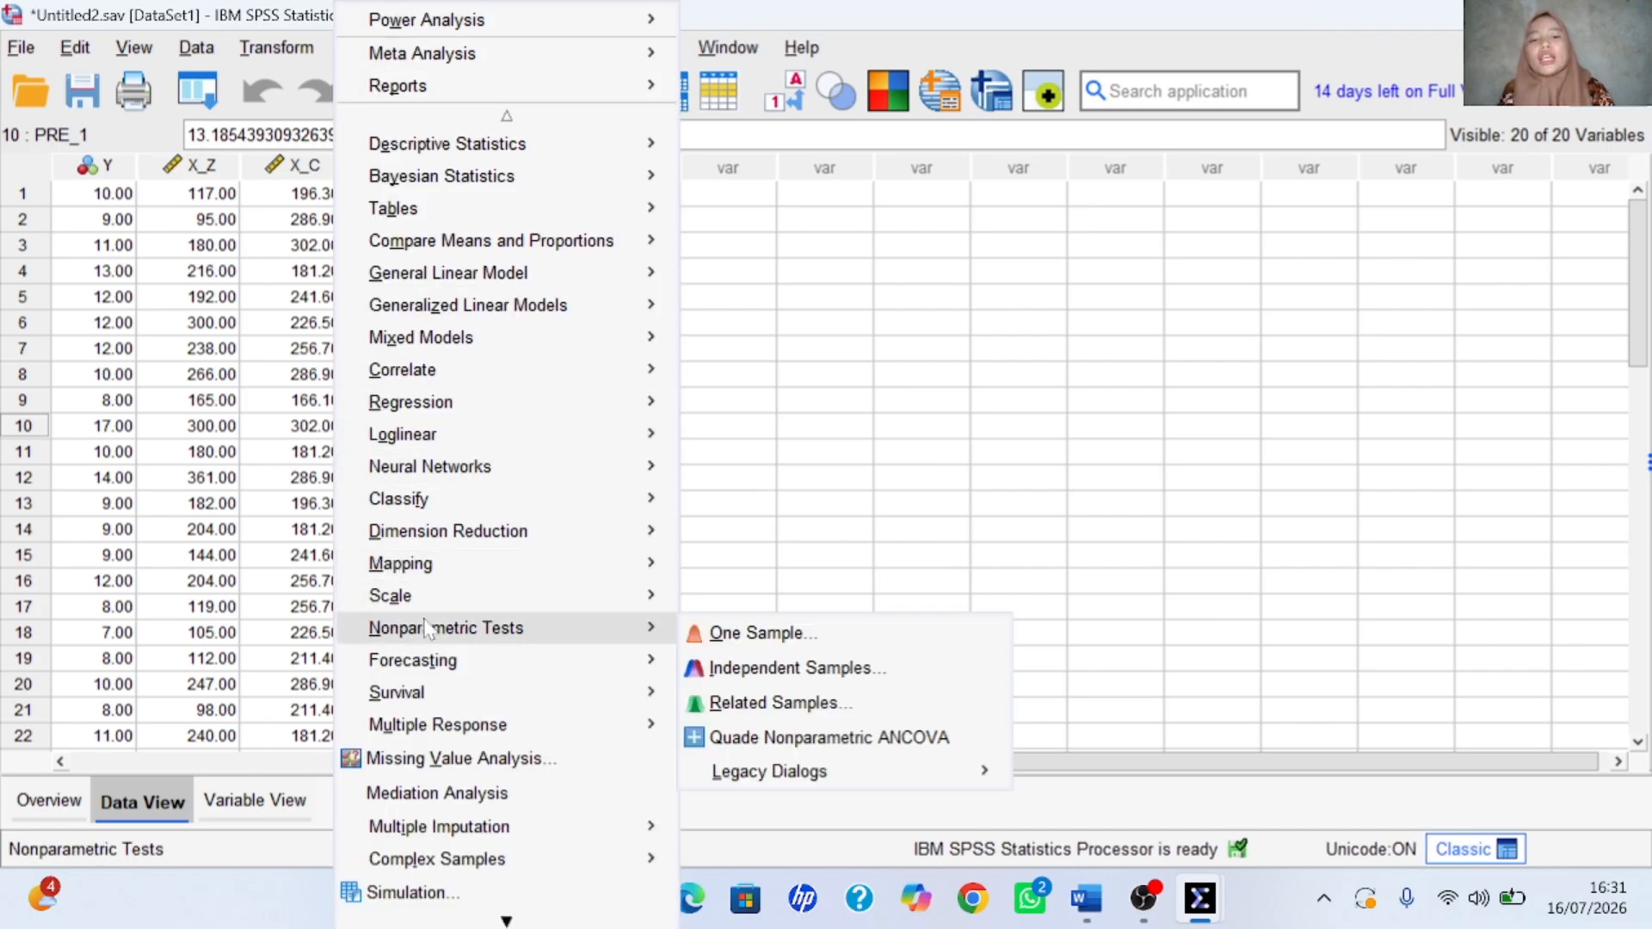
mouse_move(784, 780)
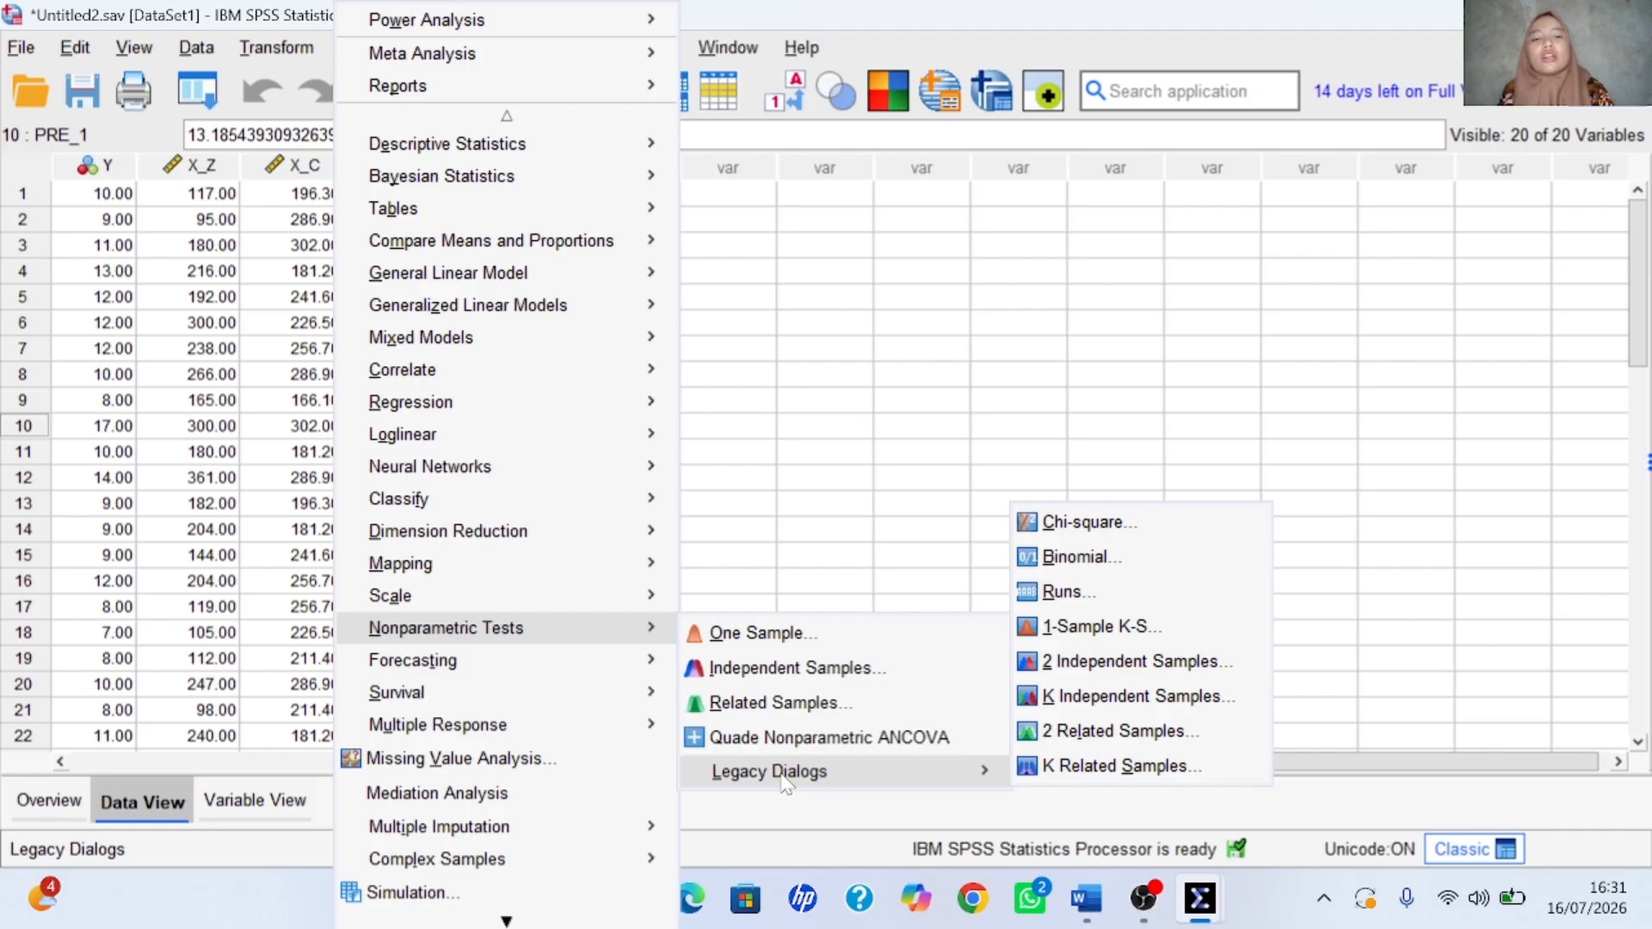
click(1134, 642)
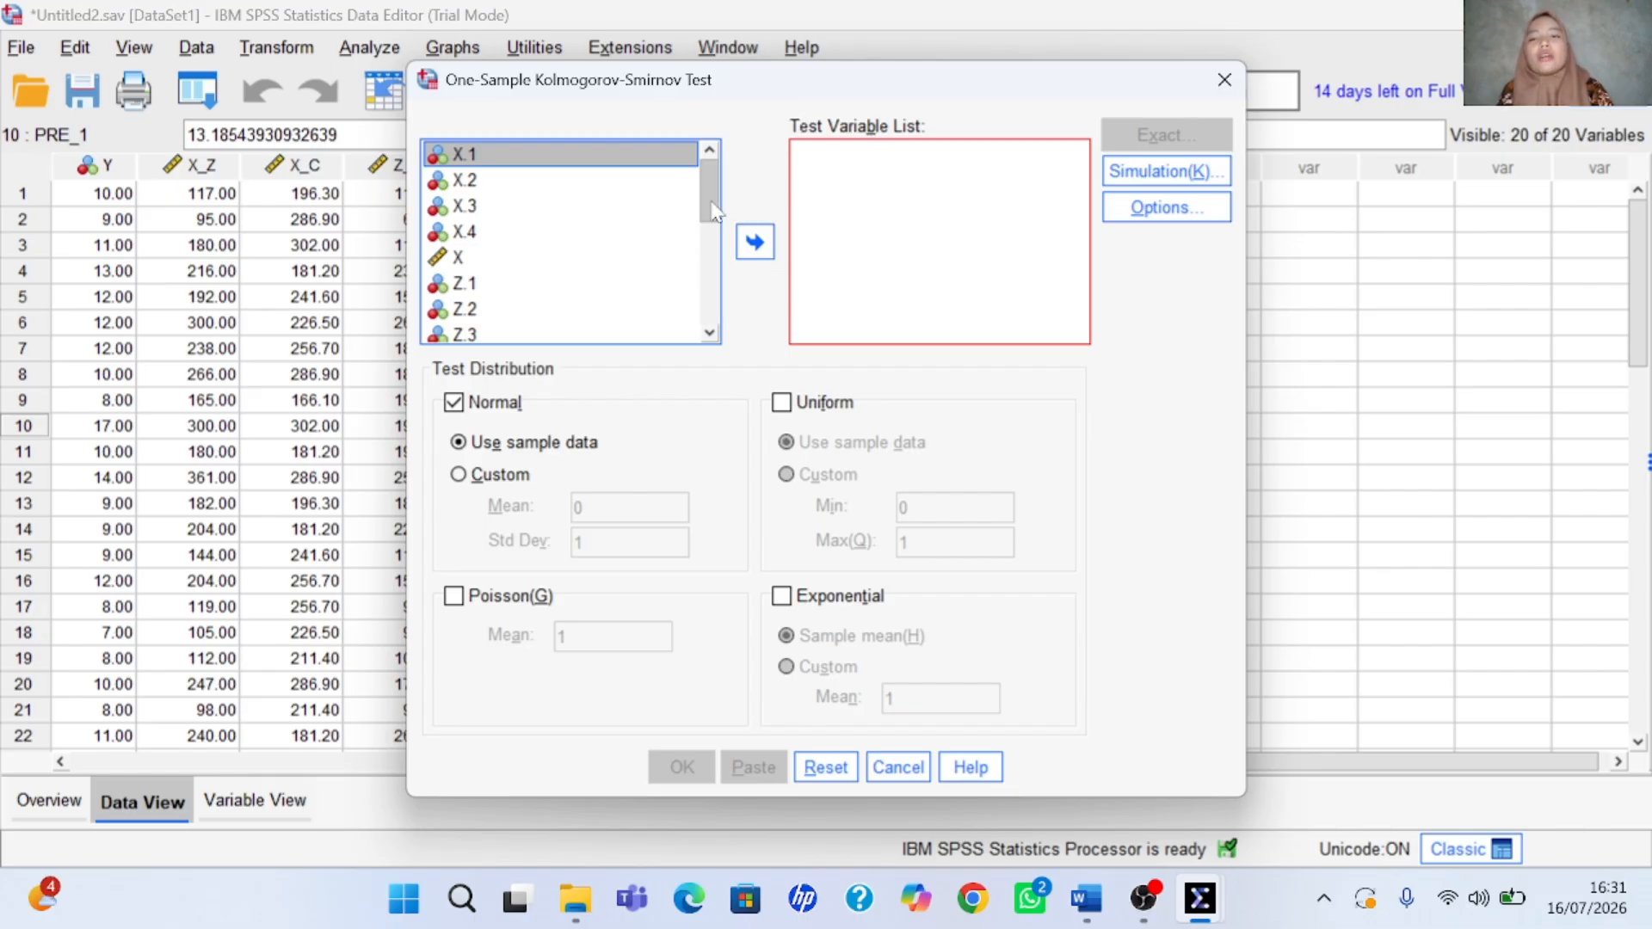
drag(712, 209, 711, 292)
click(632, 331)
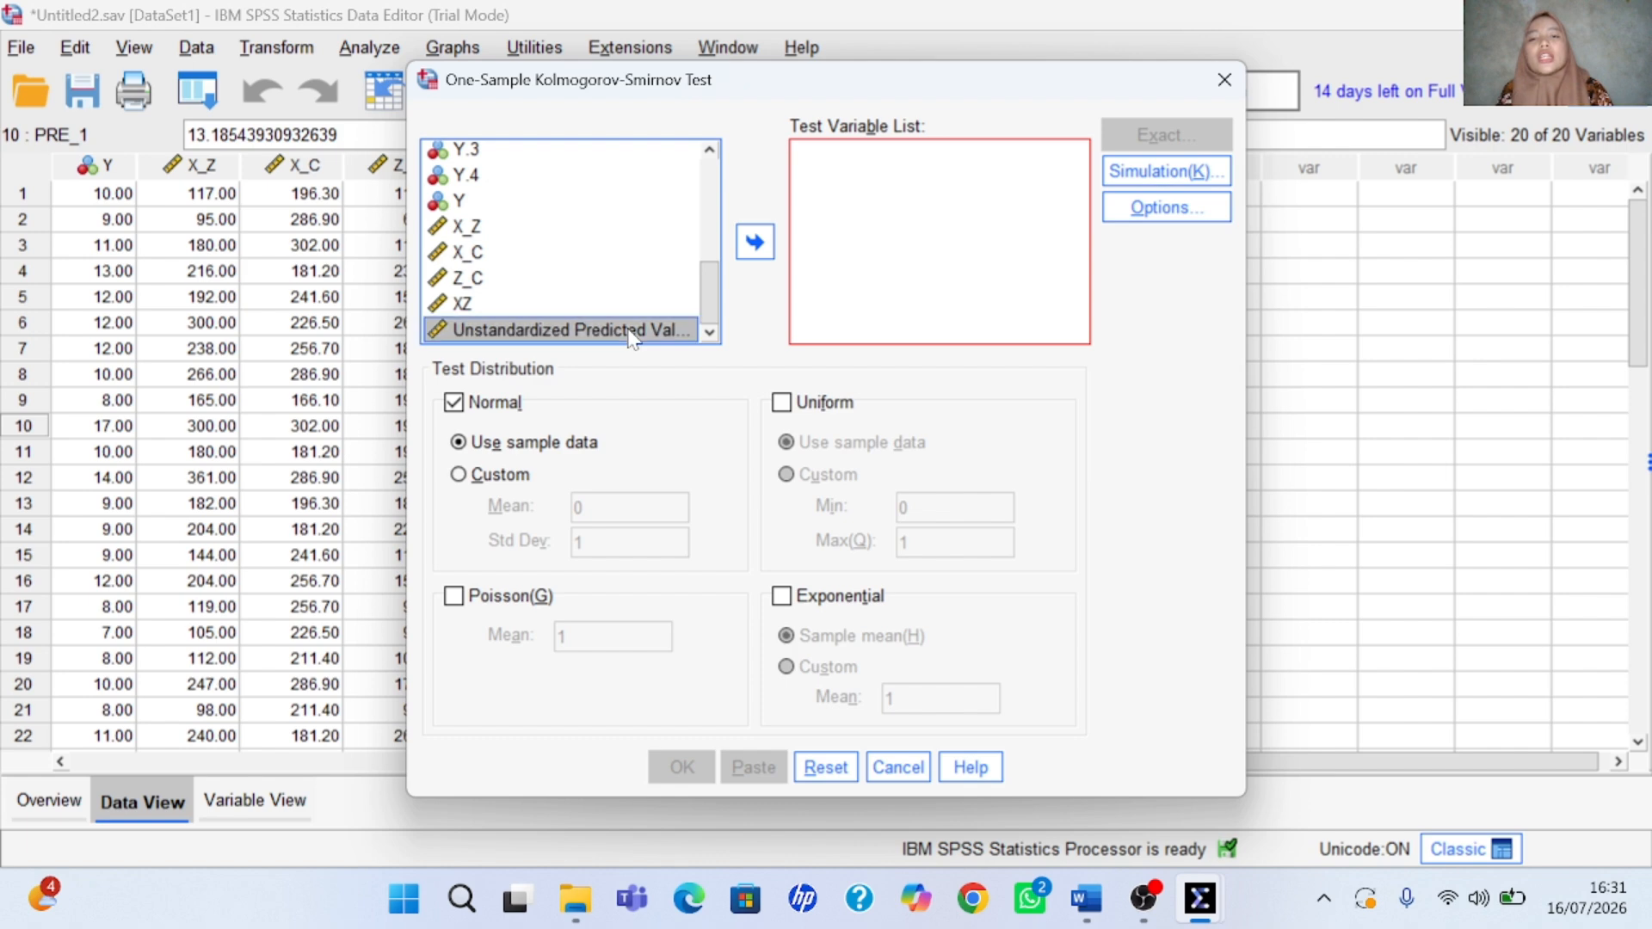
click(755, 242)
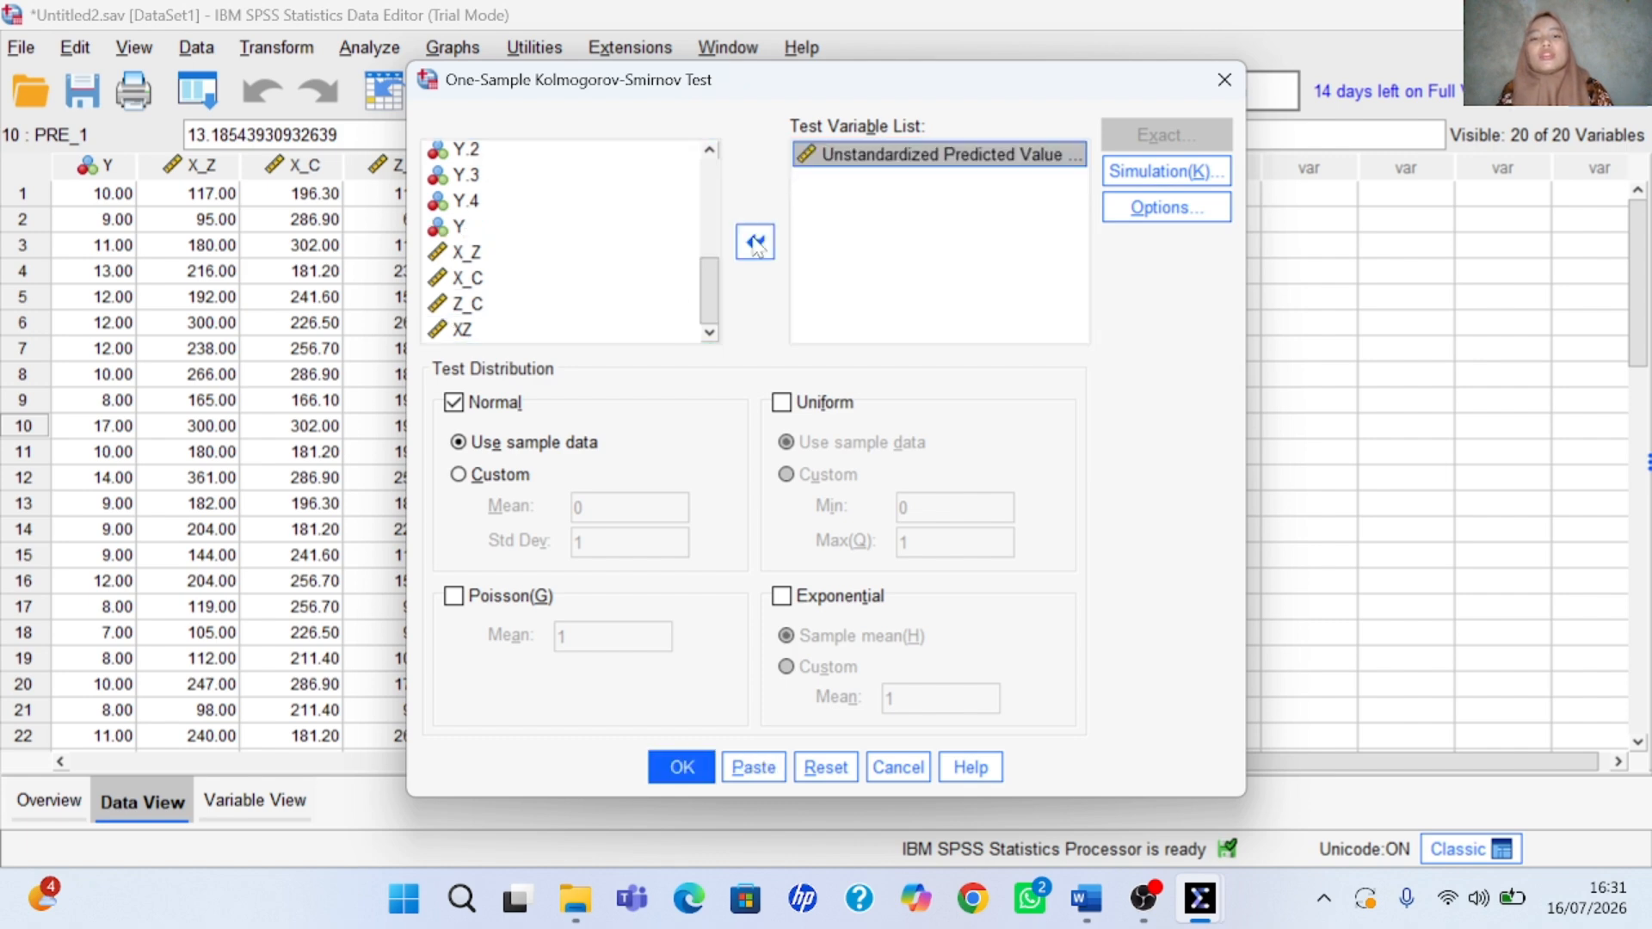
click(689, 761)
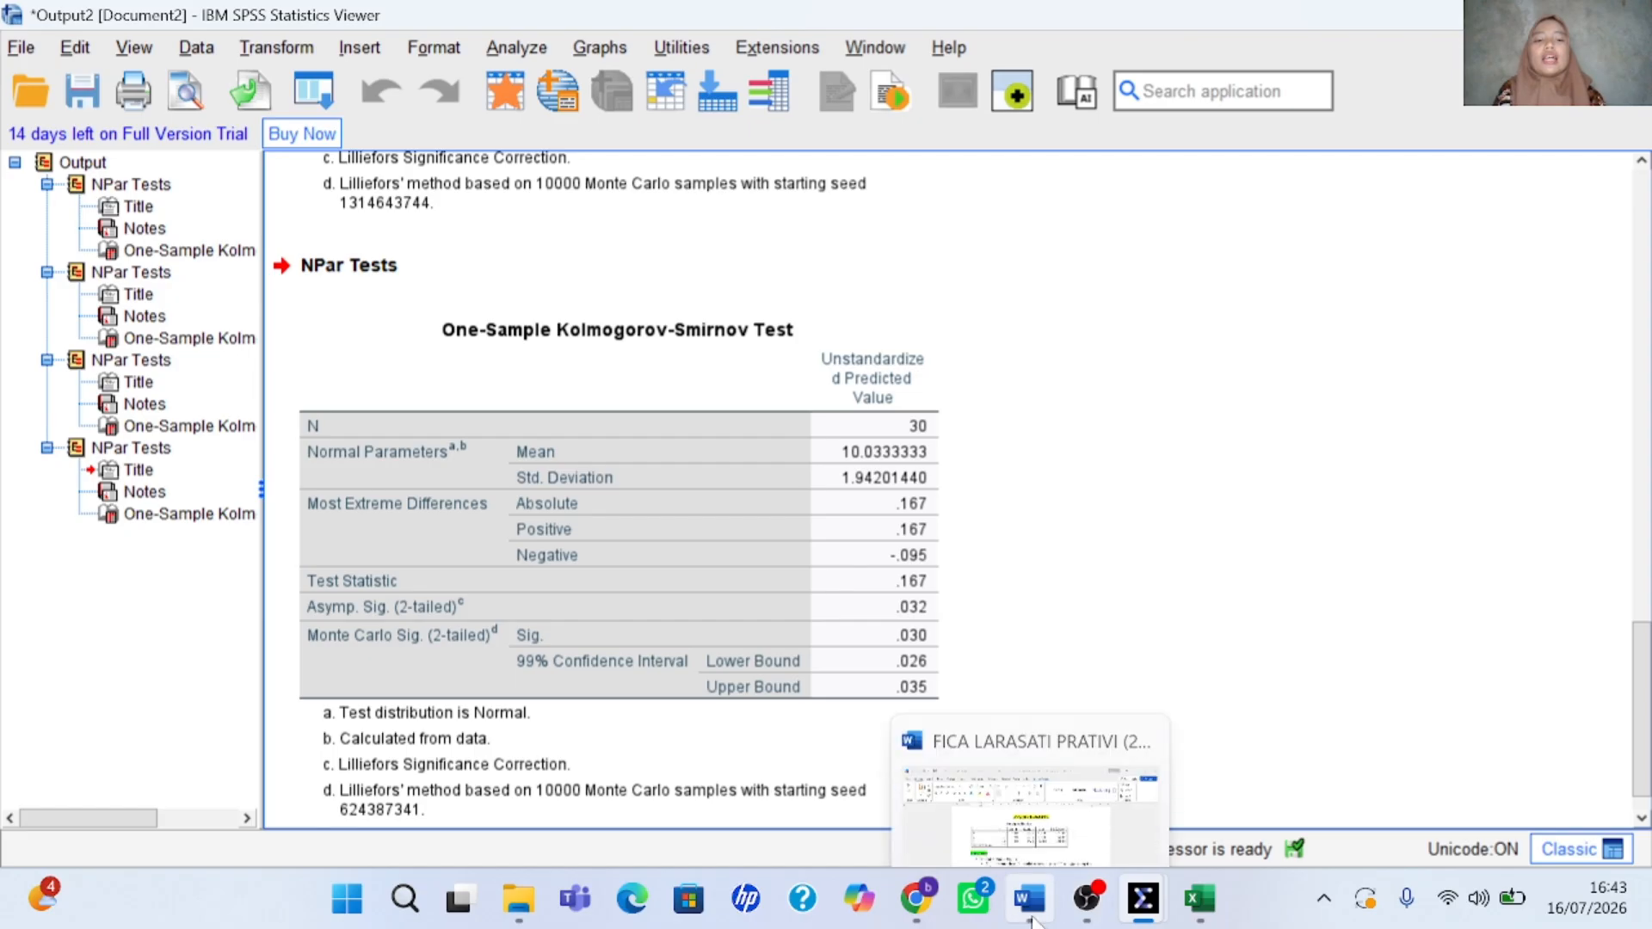
Switch to the Word report and review the normality test table, its criteria and interpretation under UJI NORMALITAS
click(1028, 918)
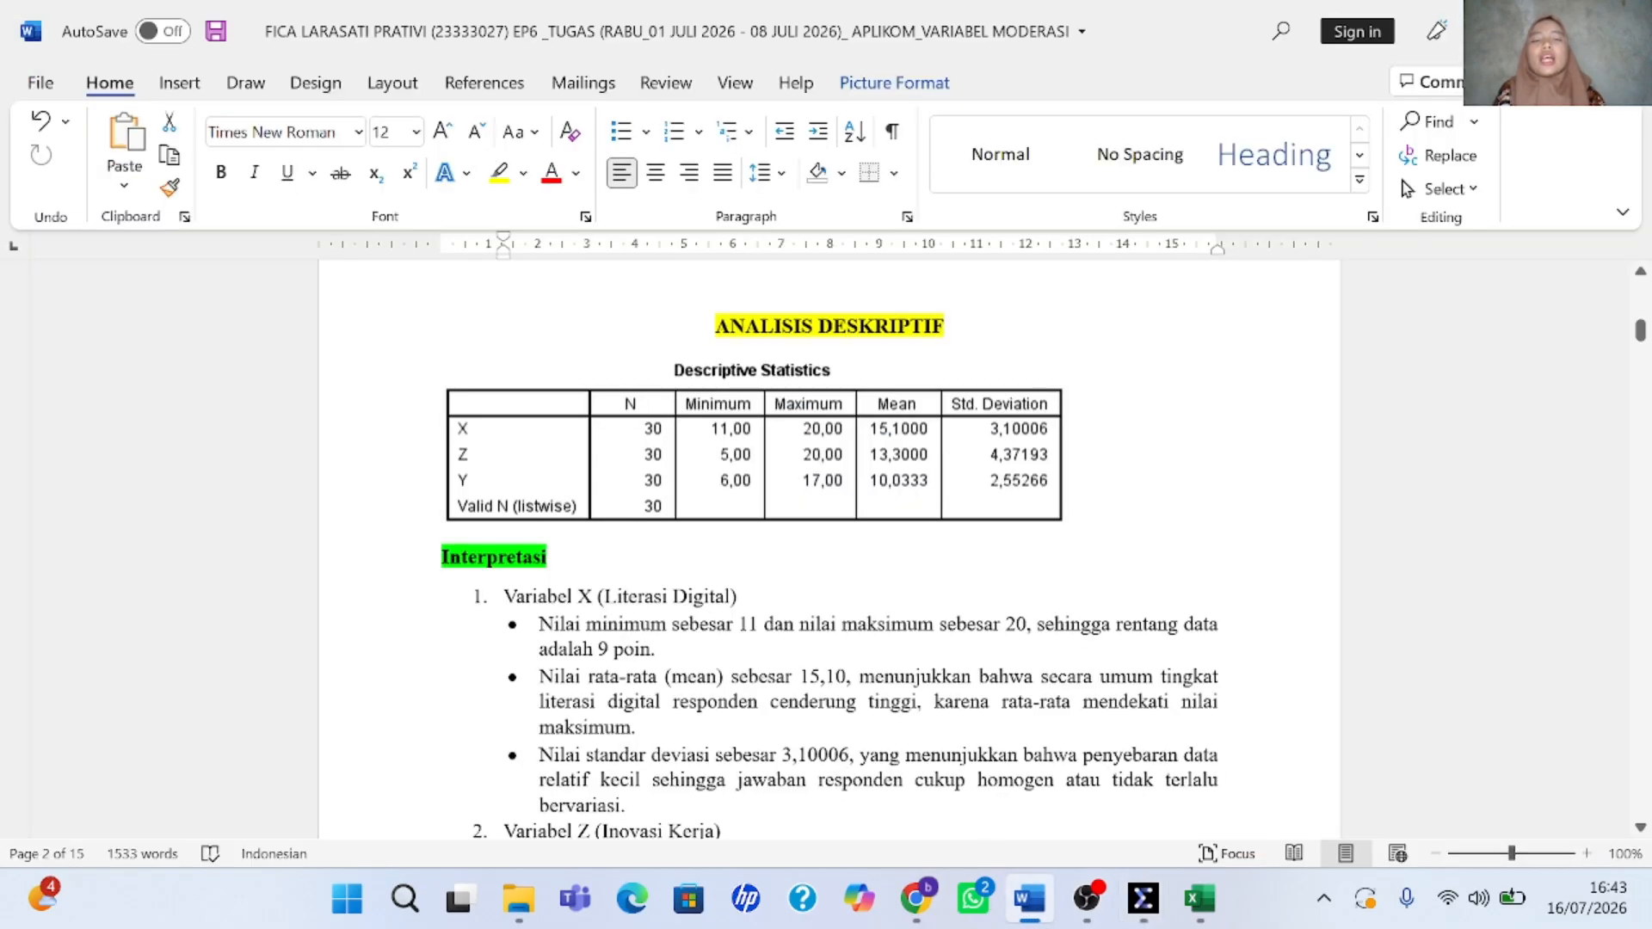
scroll(828, 551, down, 10)
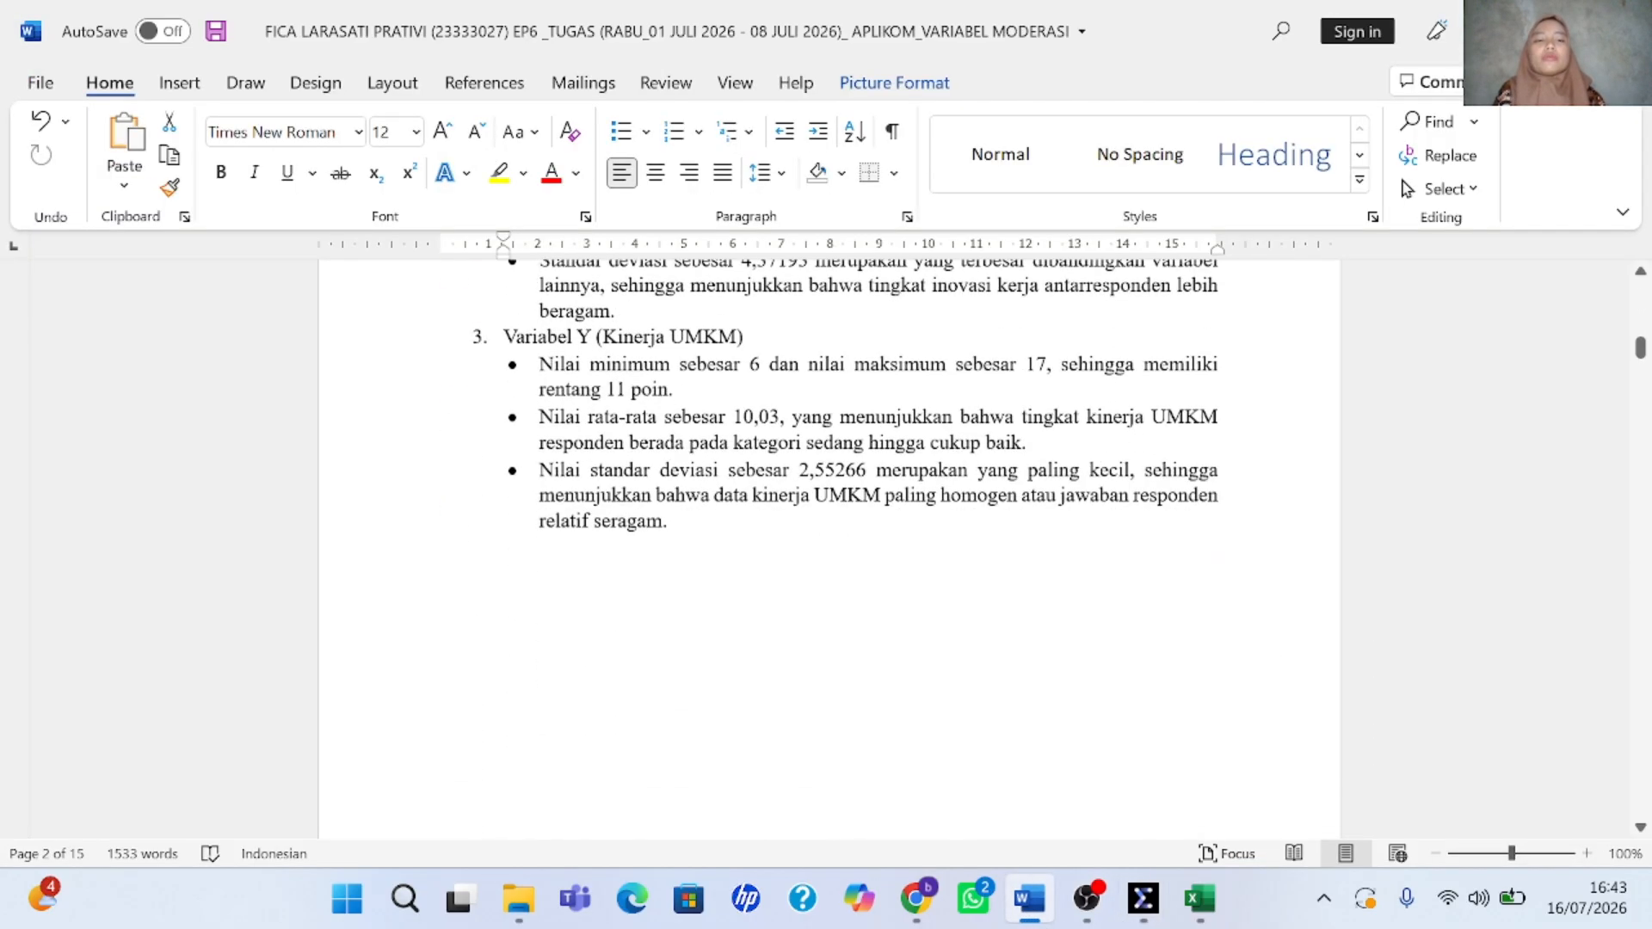
drag(1642, 348, 1646, 547)
click(970, 666)
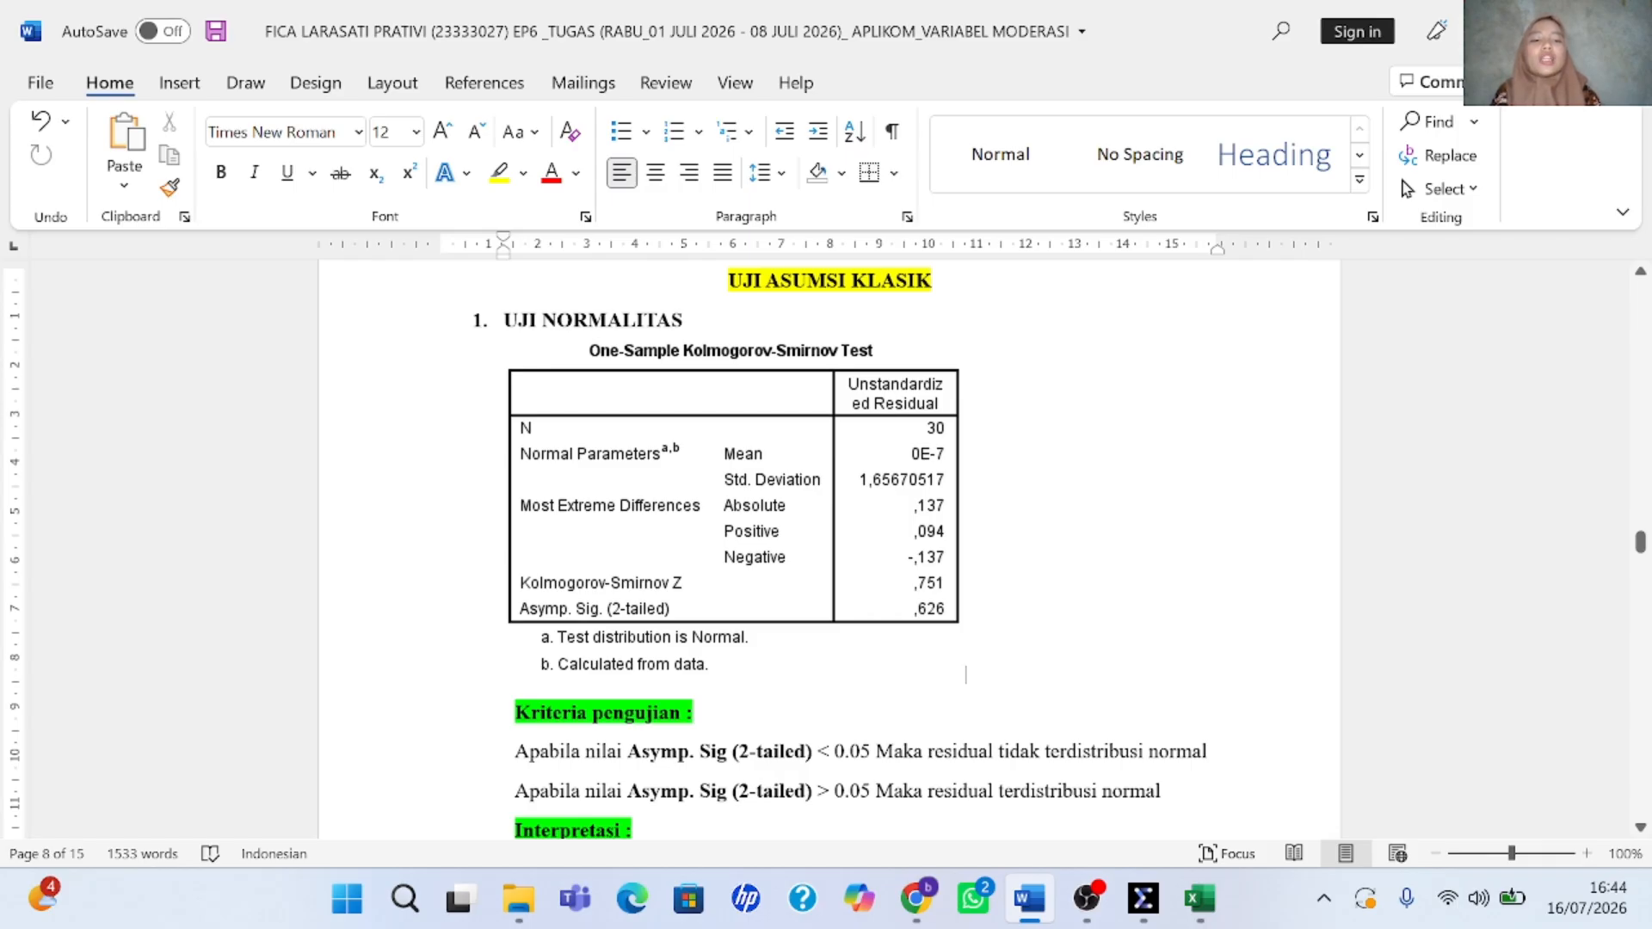
scroll(1015, 573, down, 1)
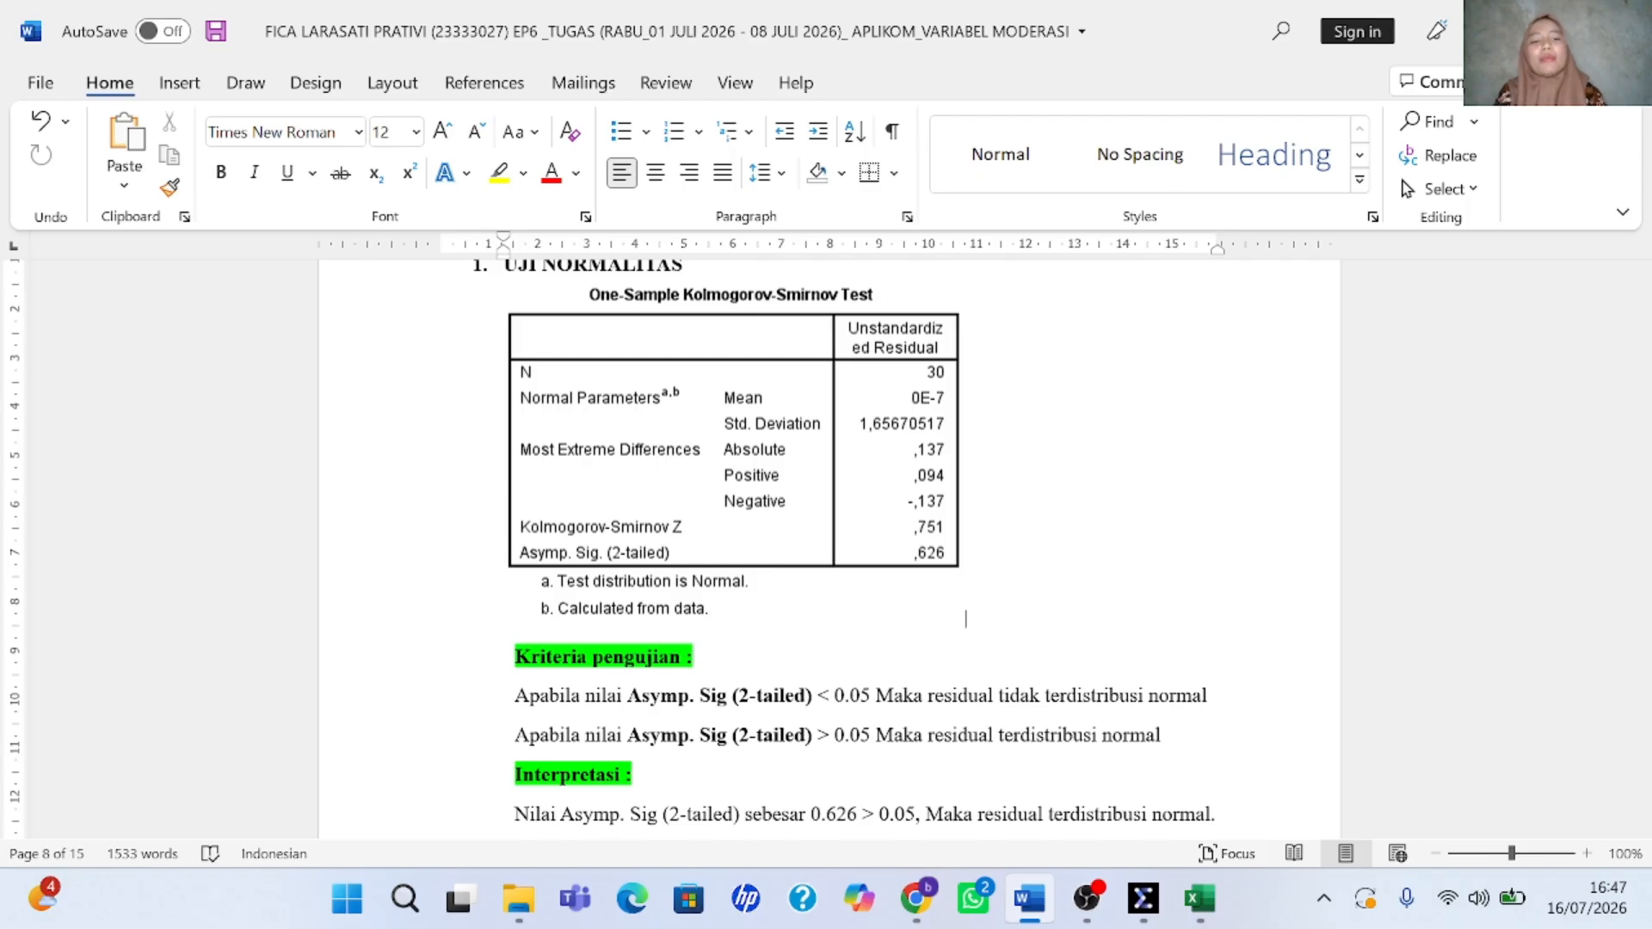
Switch to the SPSS data editor and run the linear regression of Y on X_C, Z_C and XZ with collinearity diagnostics
mouse_move(1145, 917)
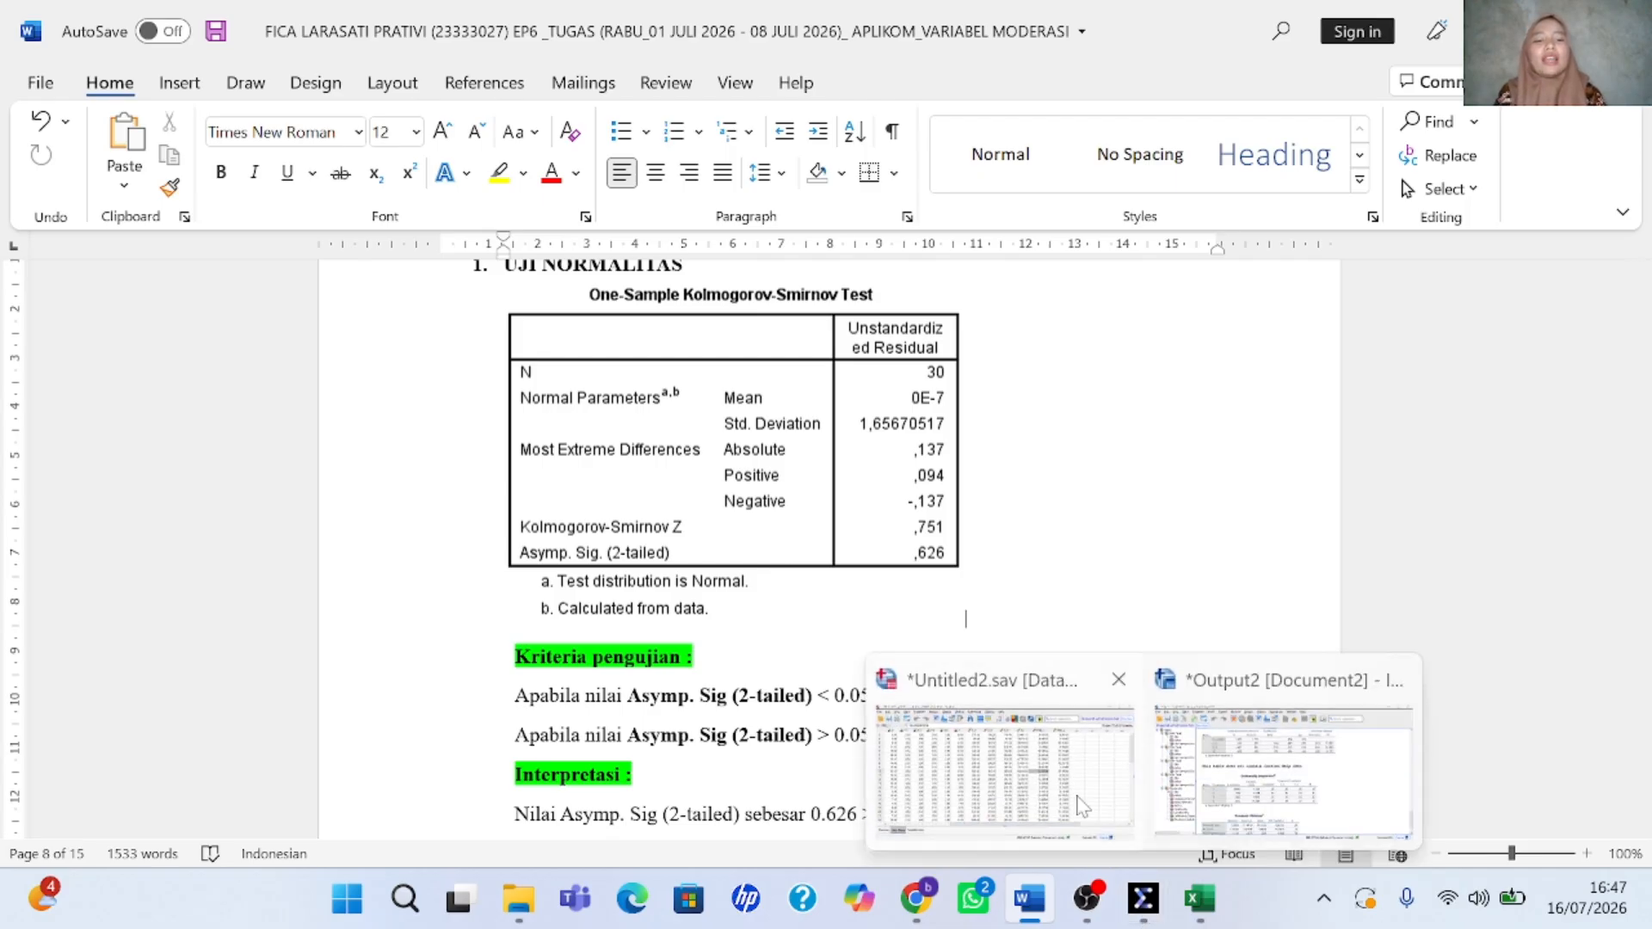
click(1002, 792)
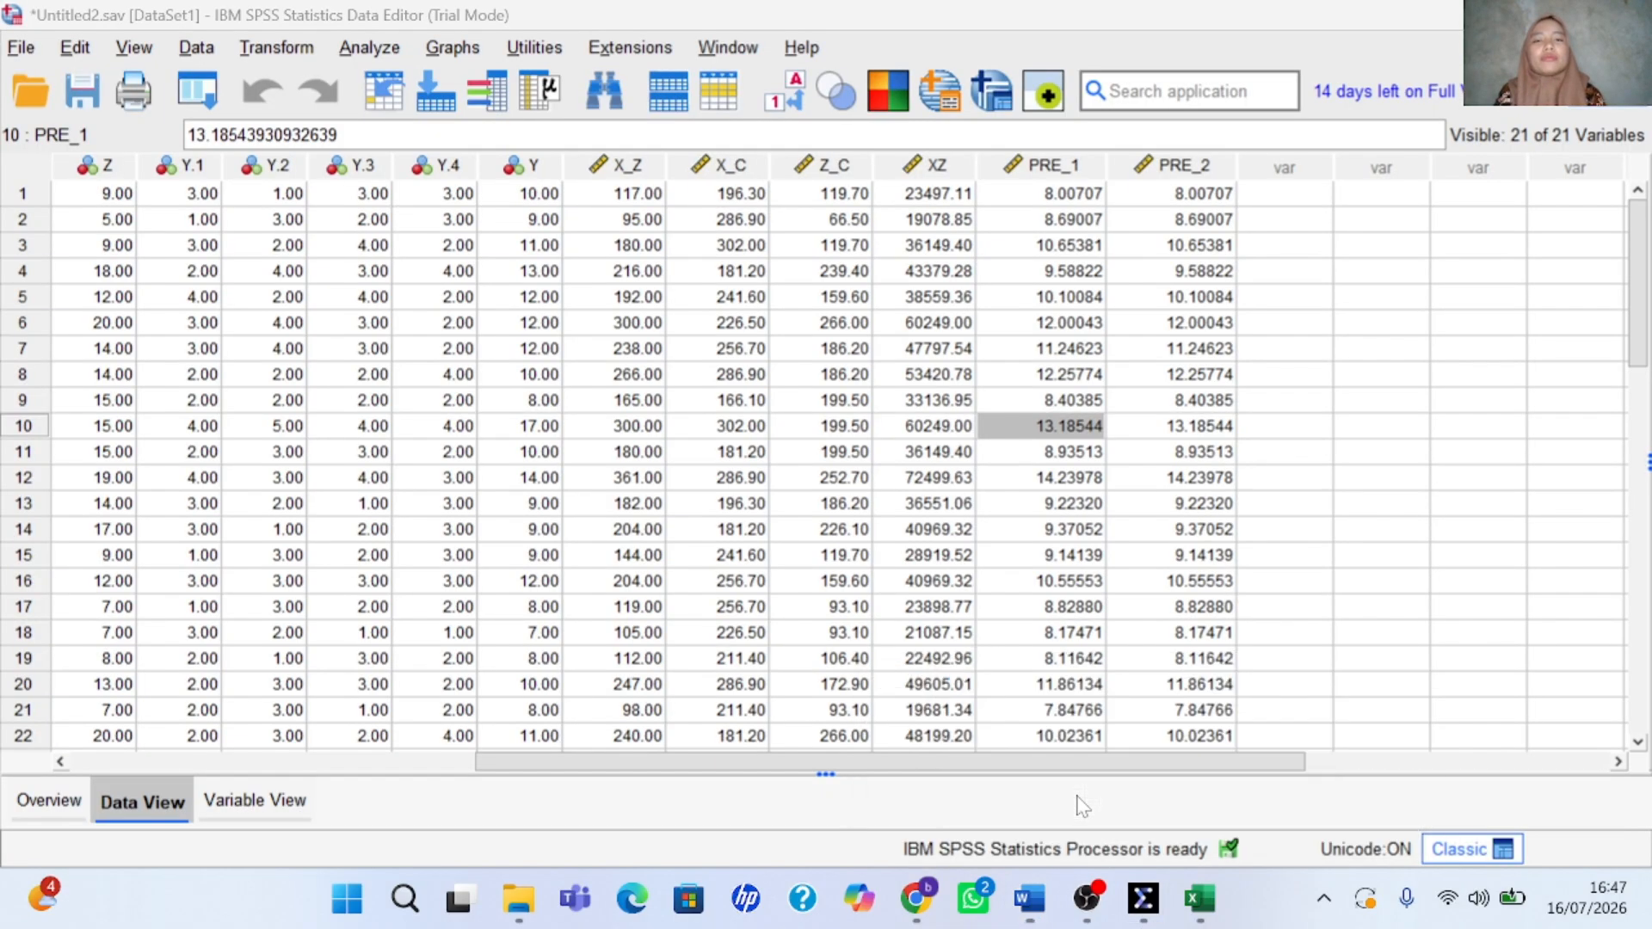
click(368, 49)
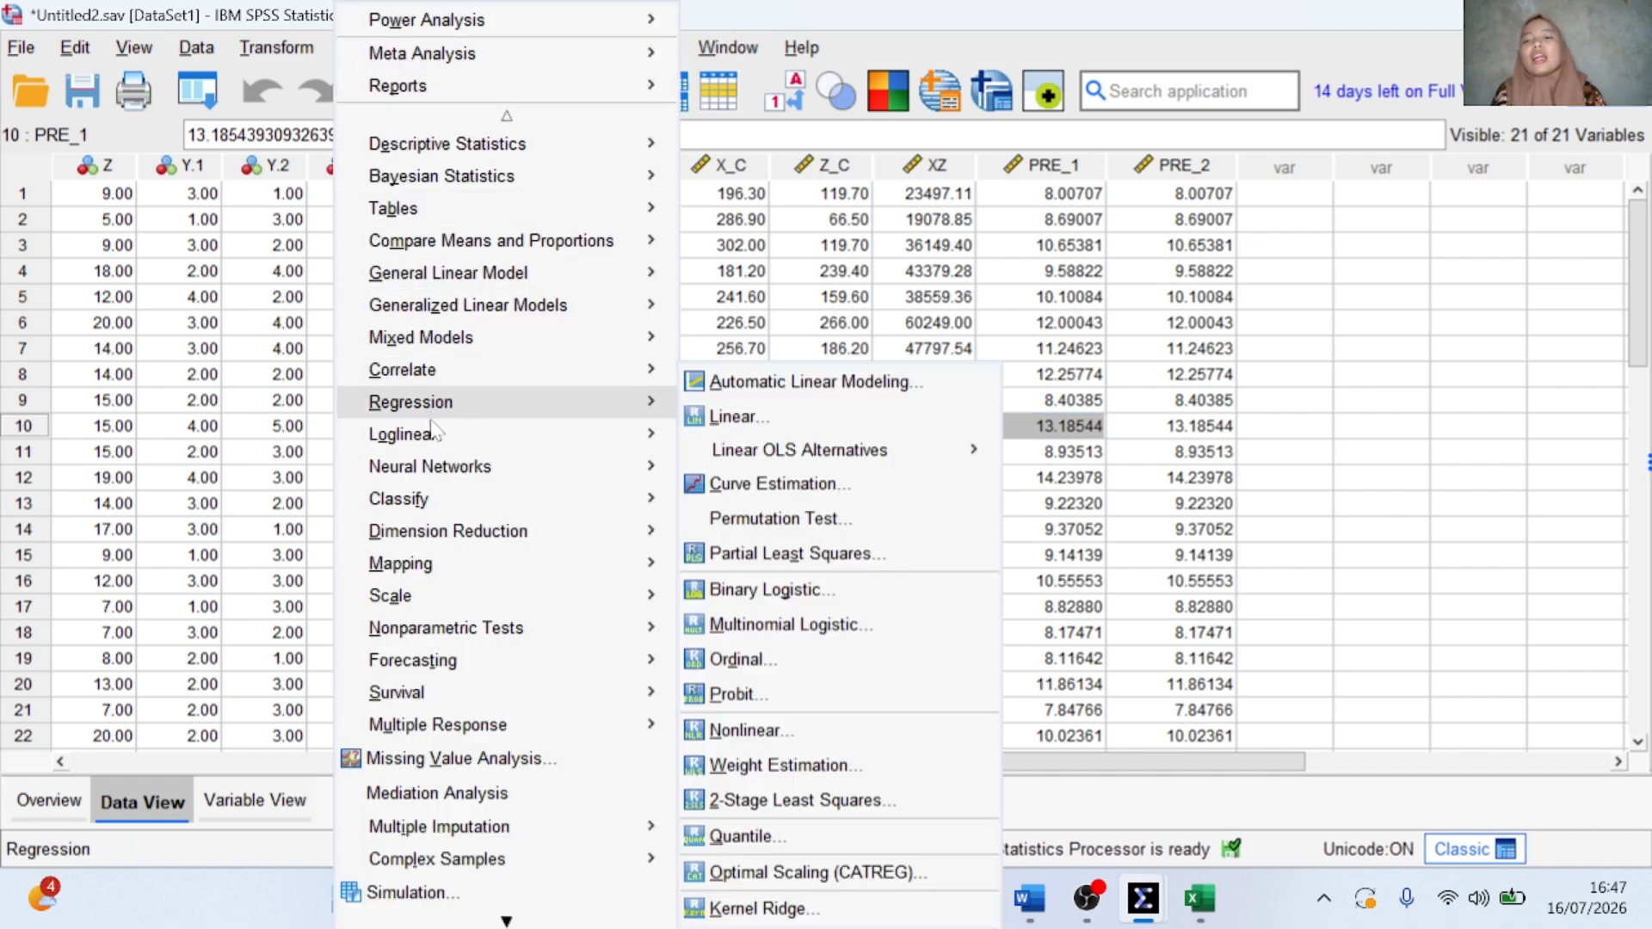
mouse_move(590, 419)
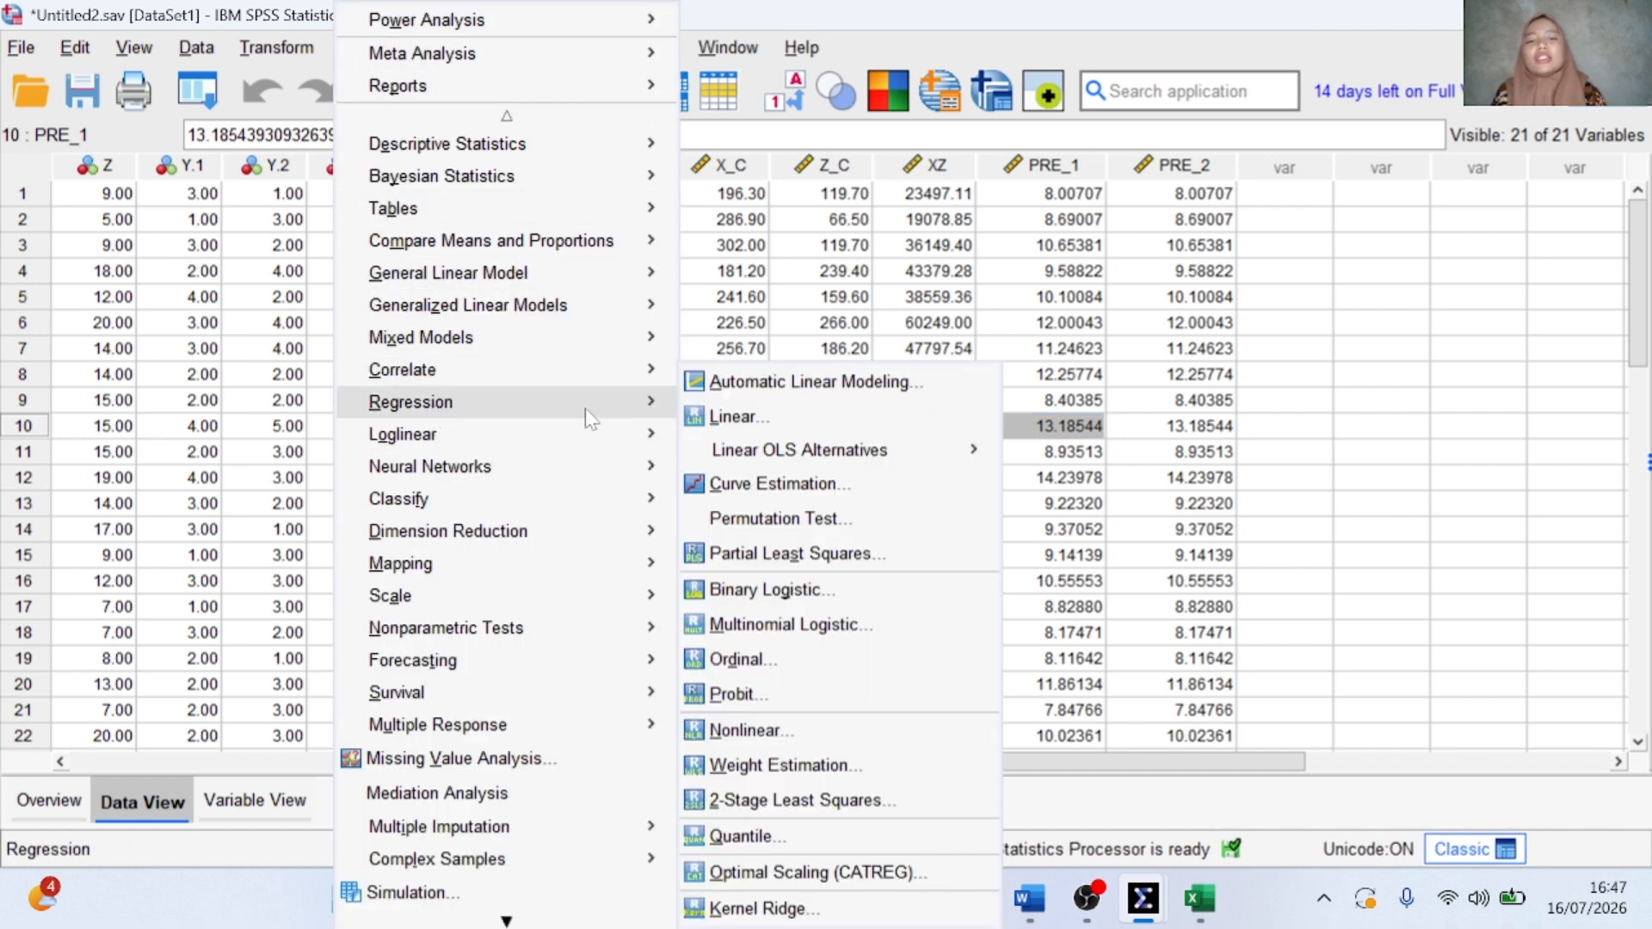
click(730, 418)
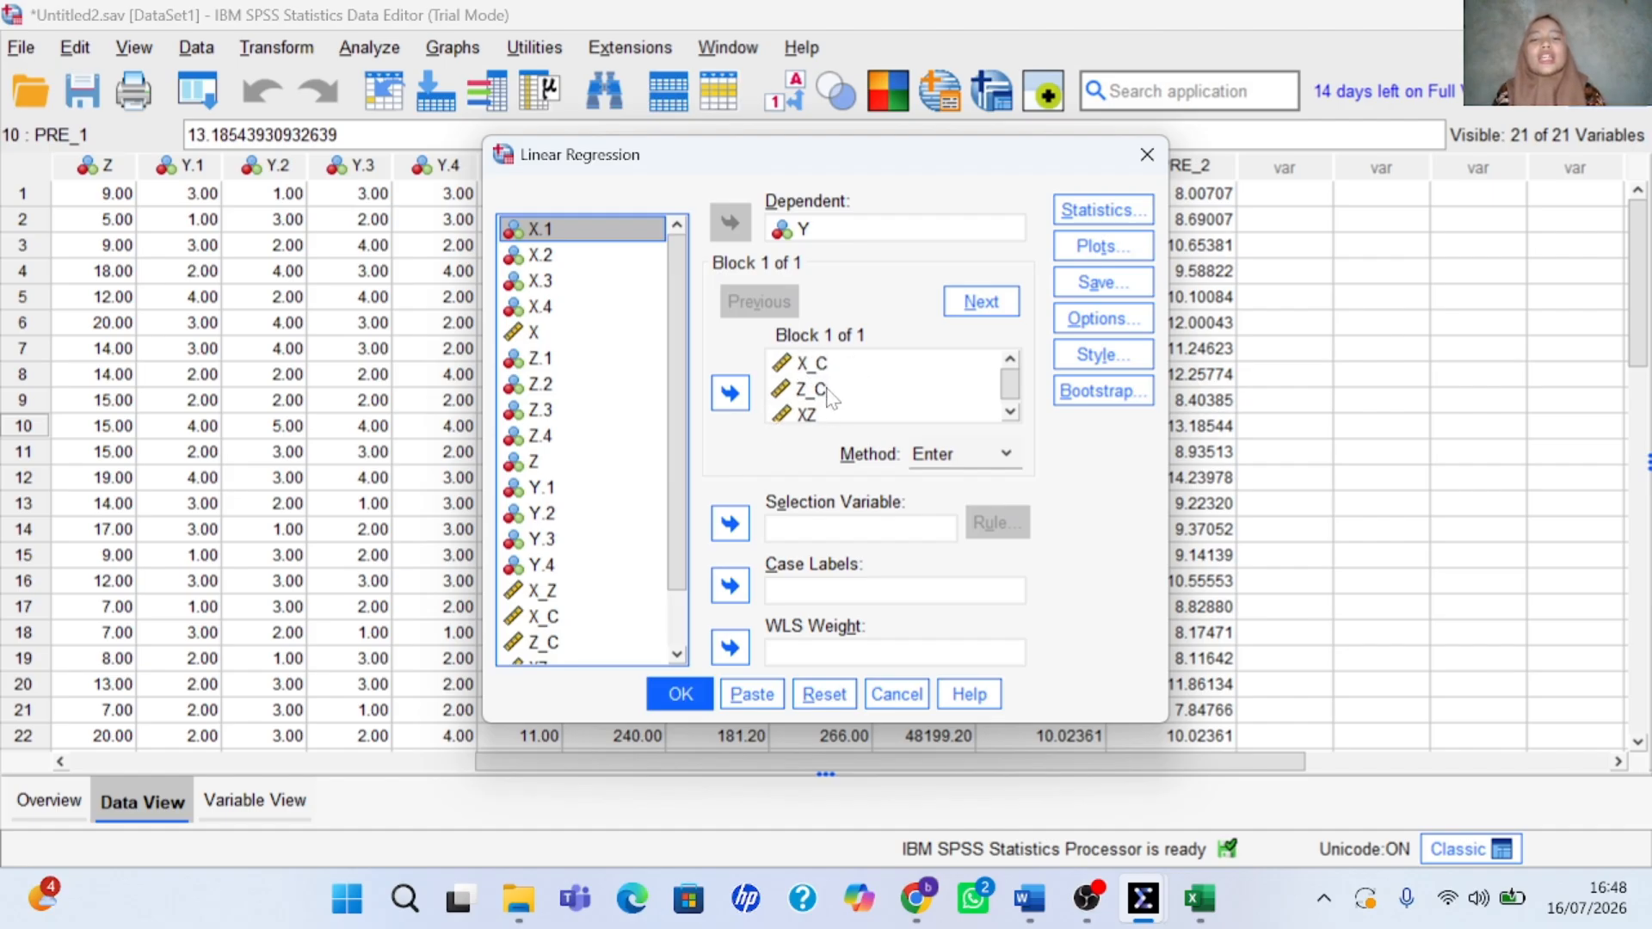
click(1119, 216)
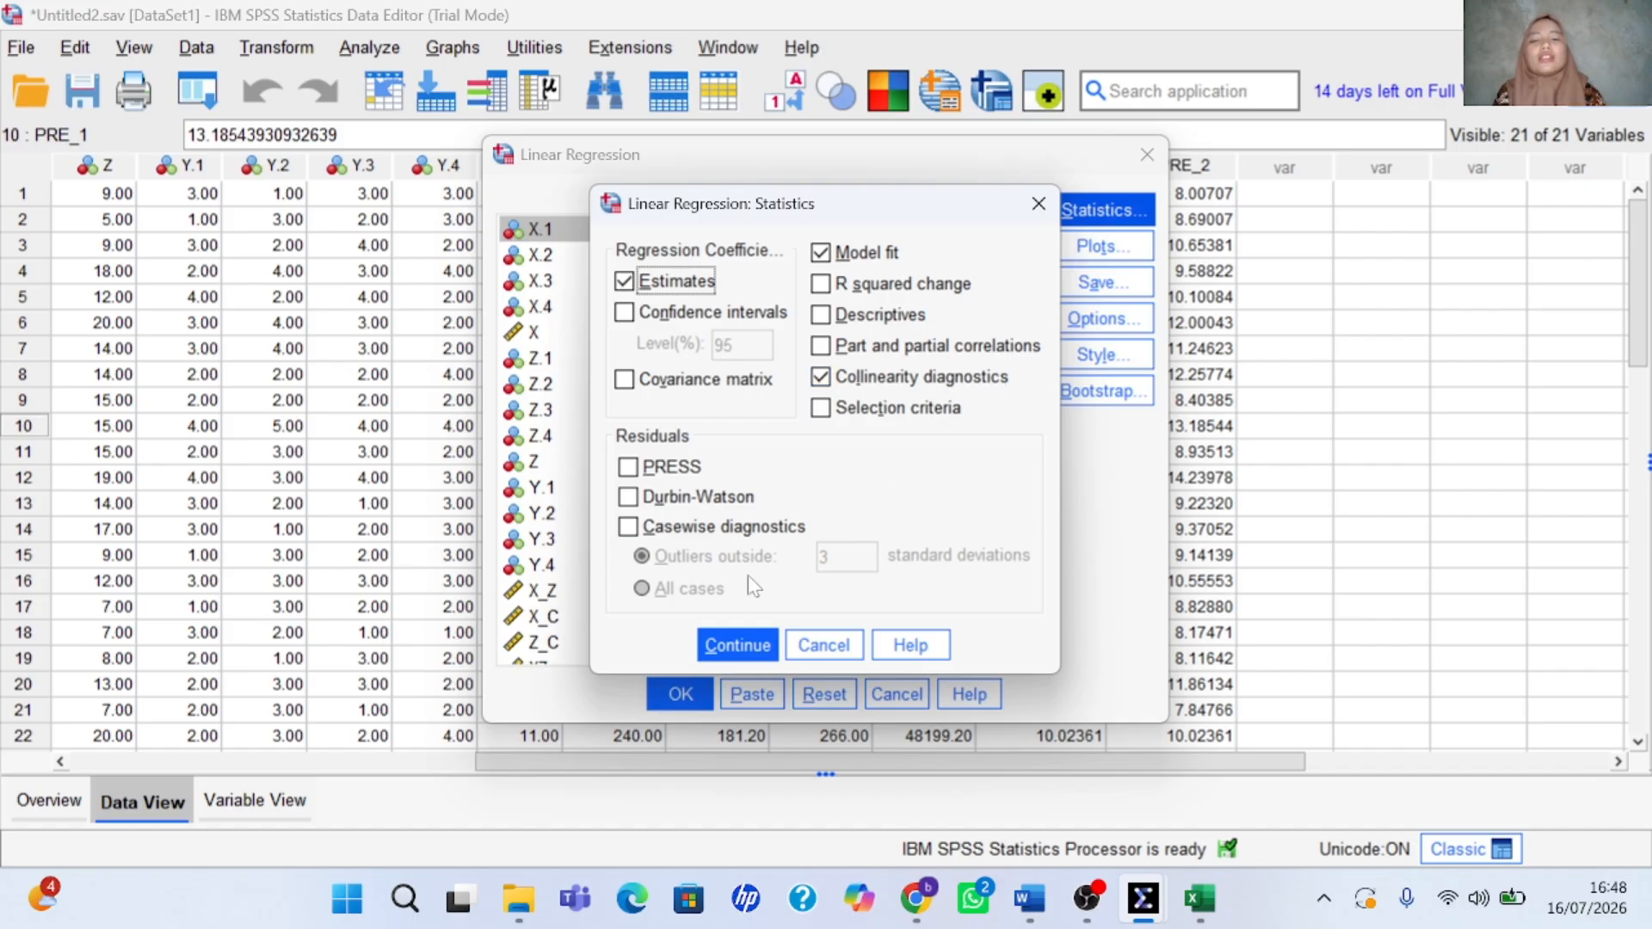
click(737, 647)
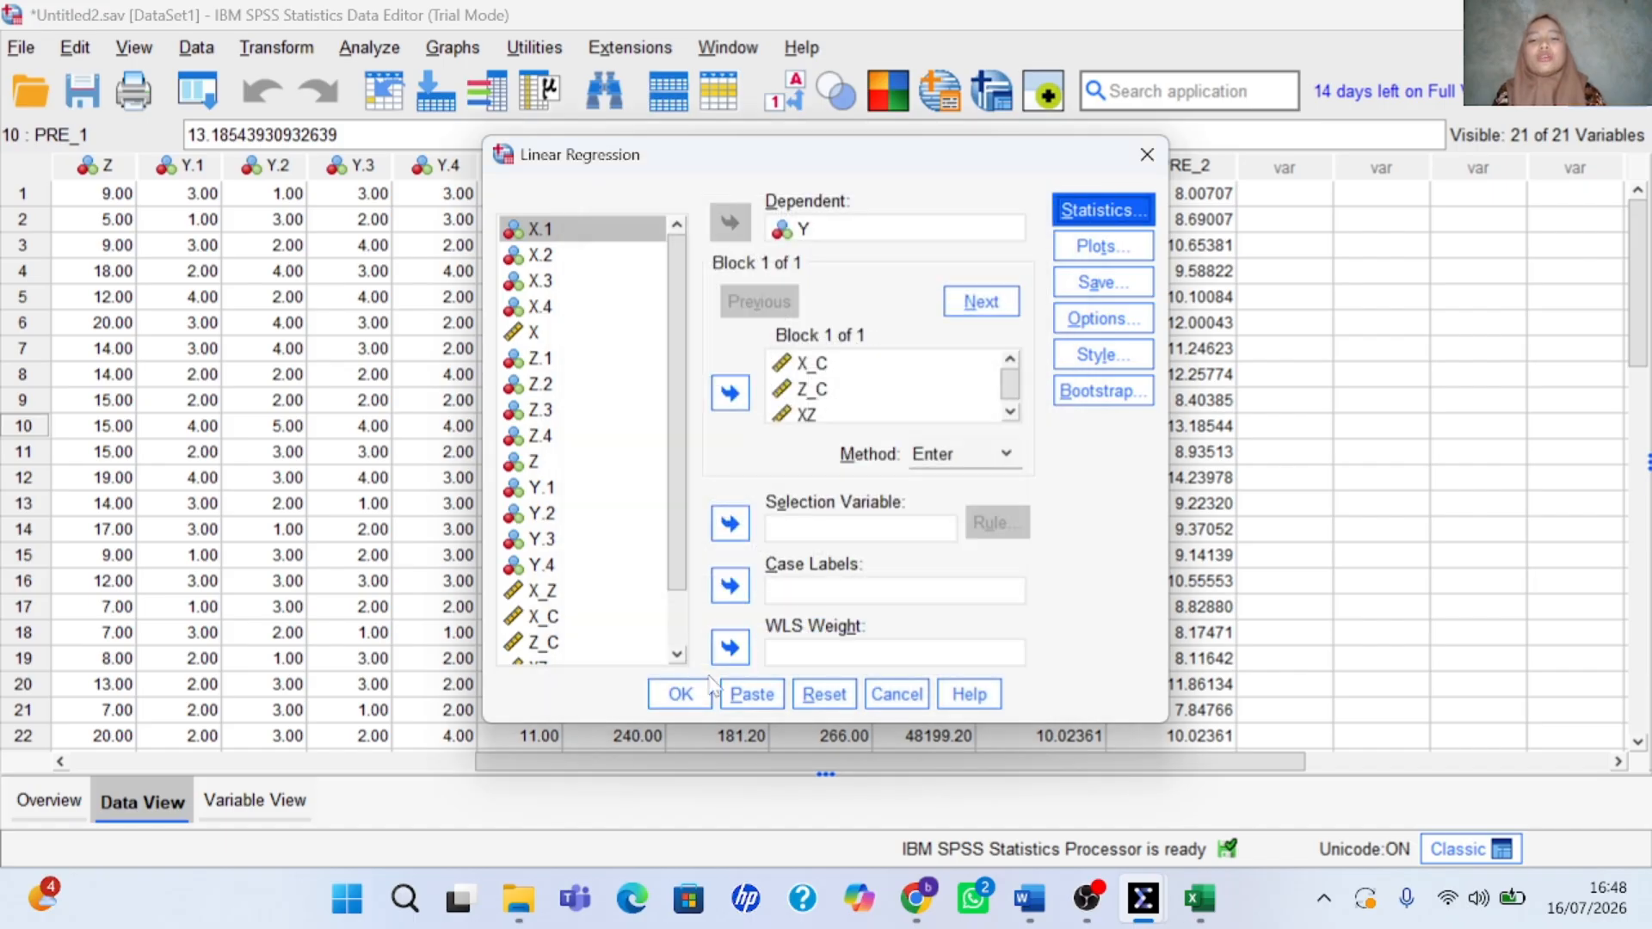
click(682, 695)
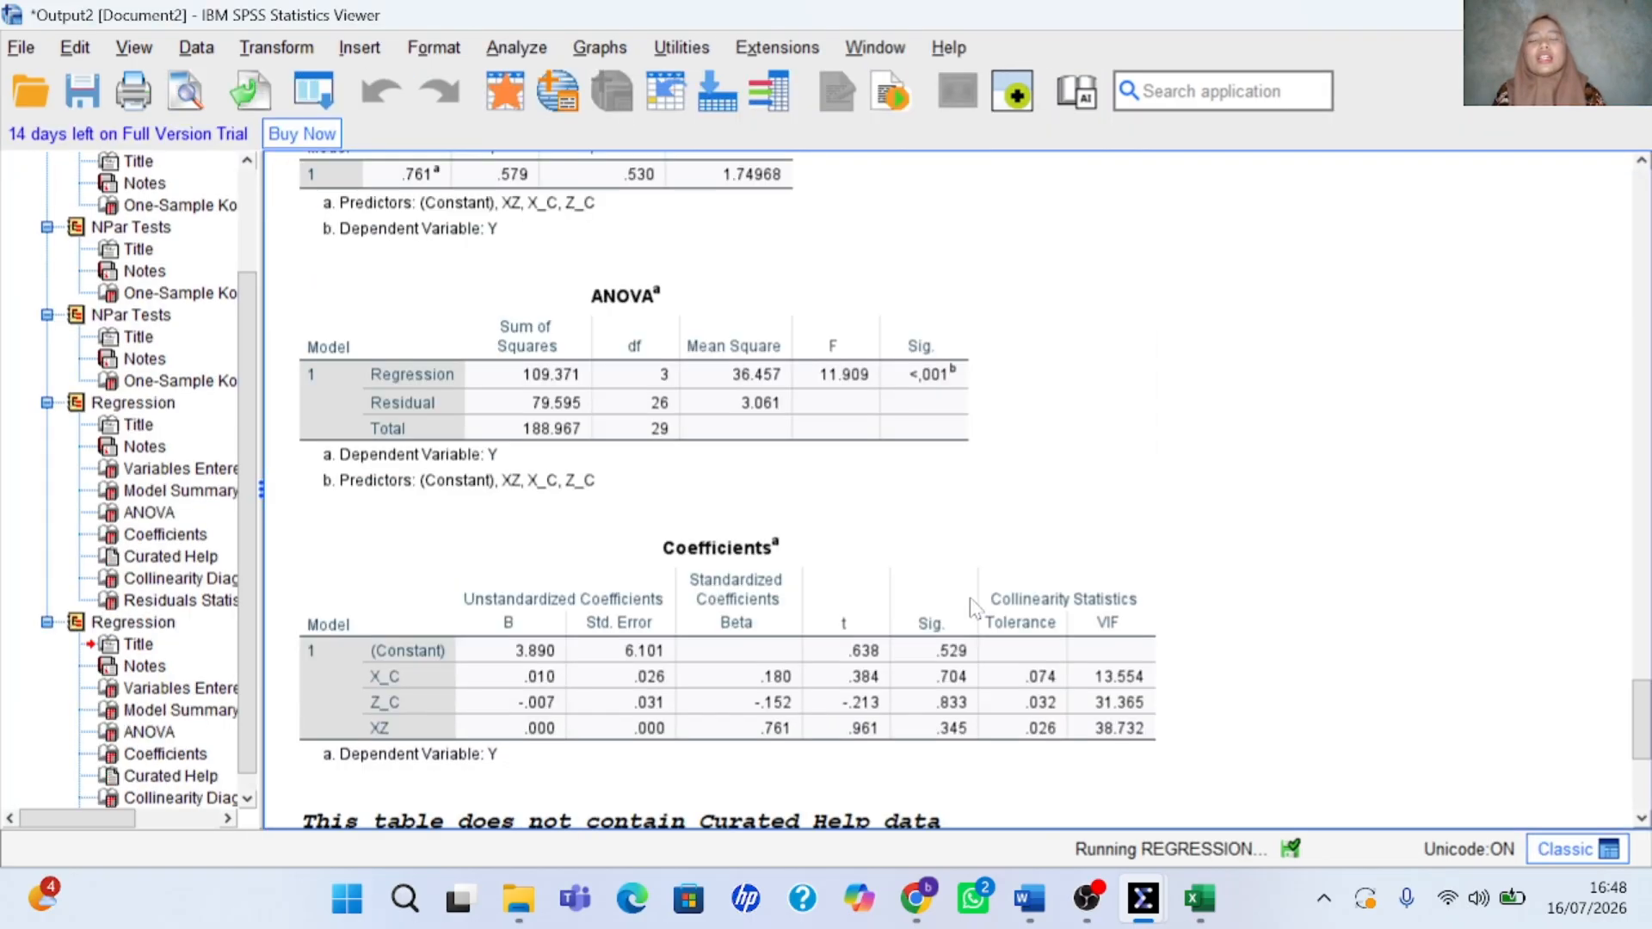
Switch to the Word report and review the collinearity table, criteria and interpretation under UJI MULTIKOLINIERITAS
mouse_move(1039, 905)
click(998, 775)
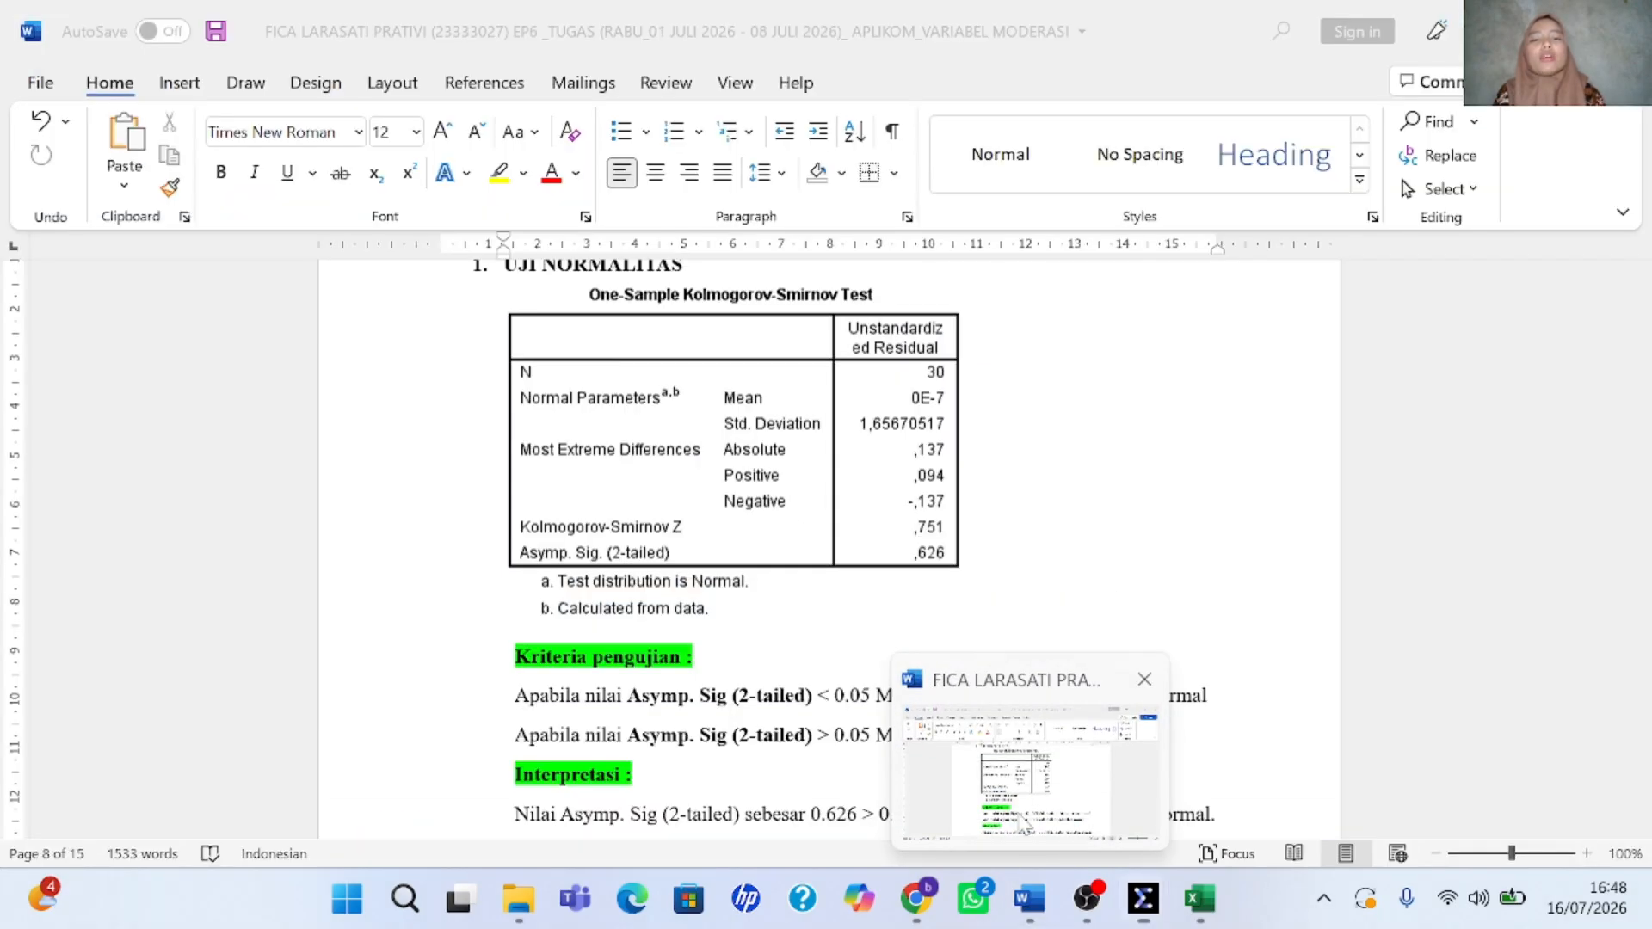
scroll(965, 314, down, 3)
scroll(966, 314, down, 3)
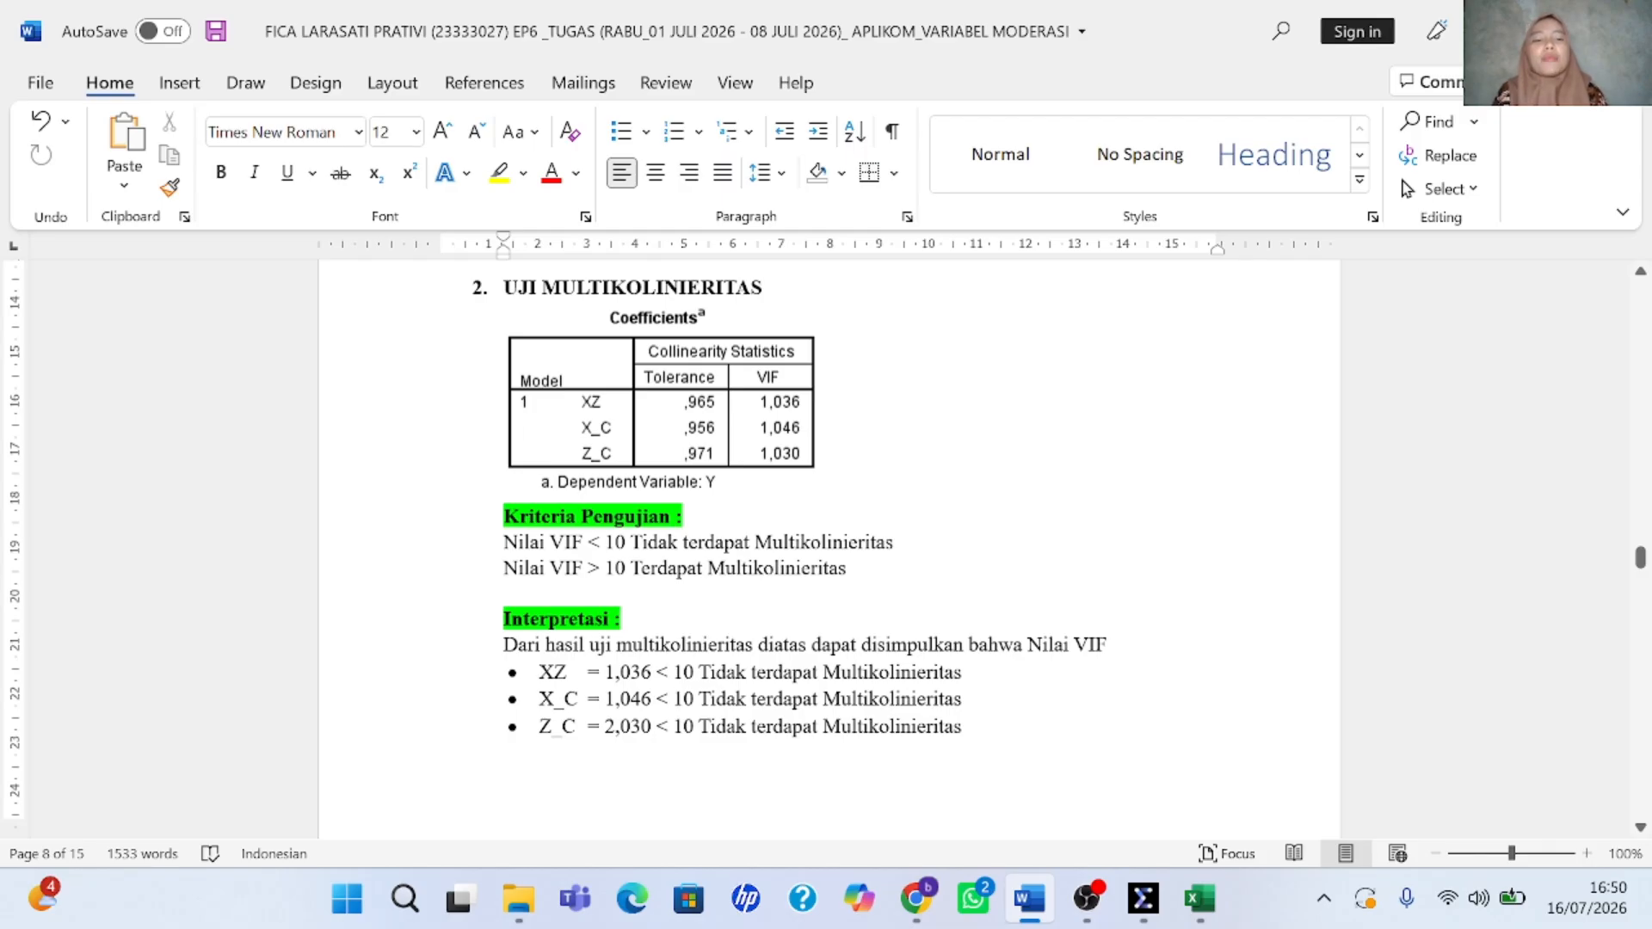
Switch to the SPSS data editor and start computing a variable with ABS_RES as the target name
mouse_move(1086, 898)
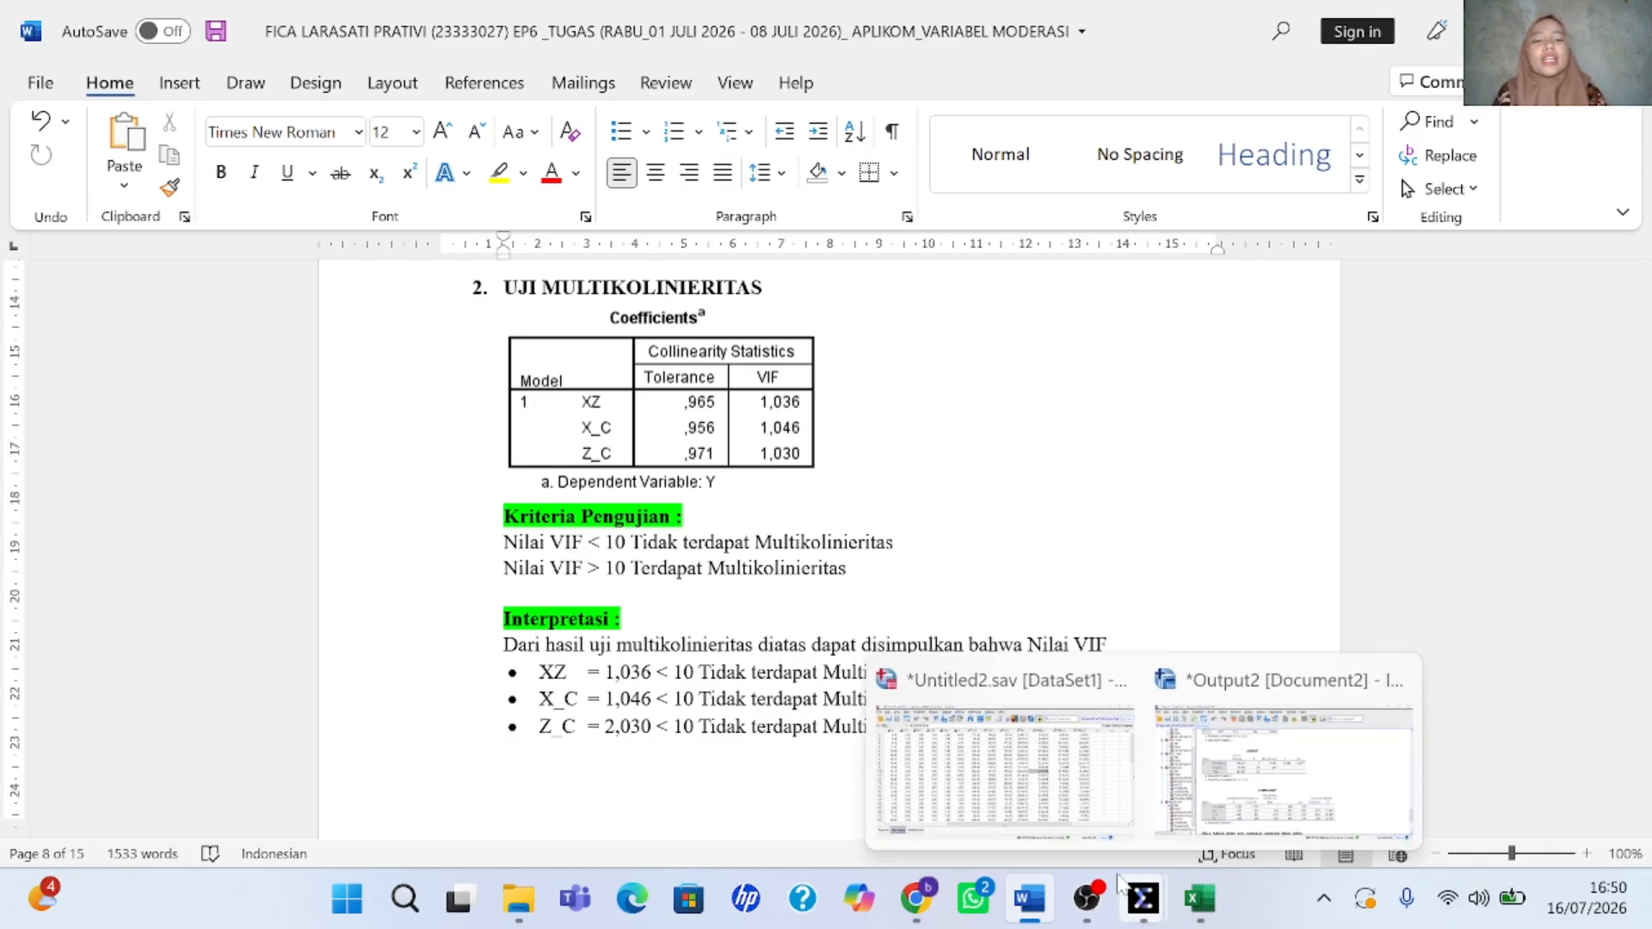
click(1084, 807)
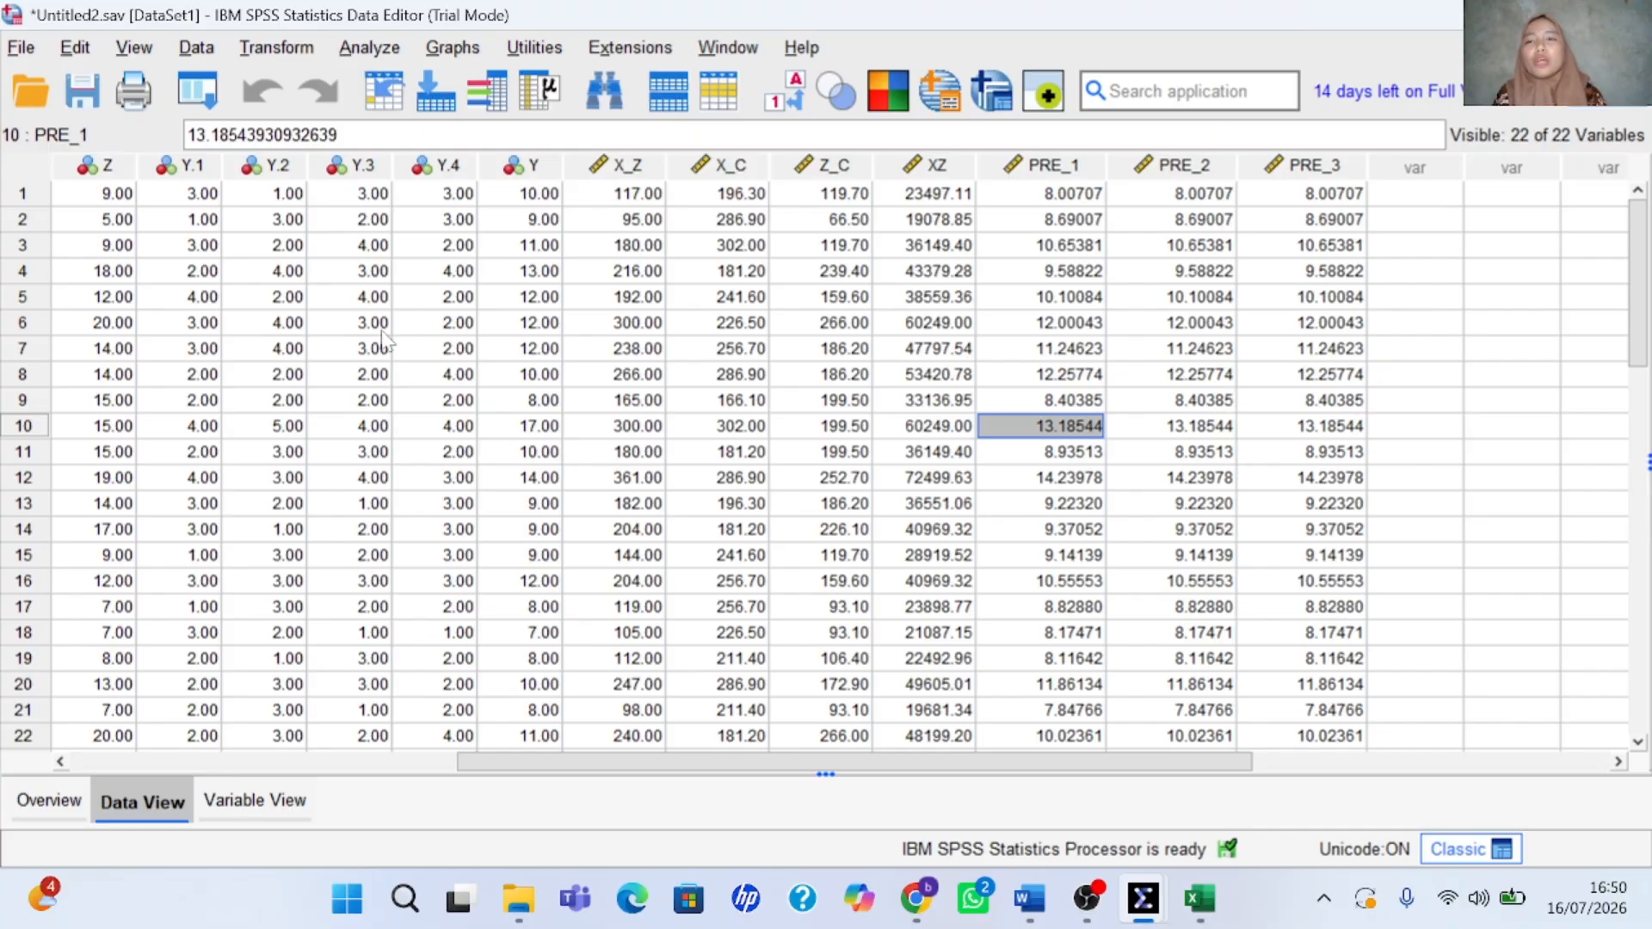
click(309, 53)
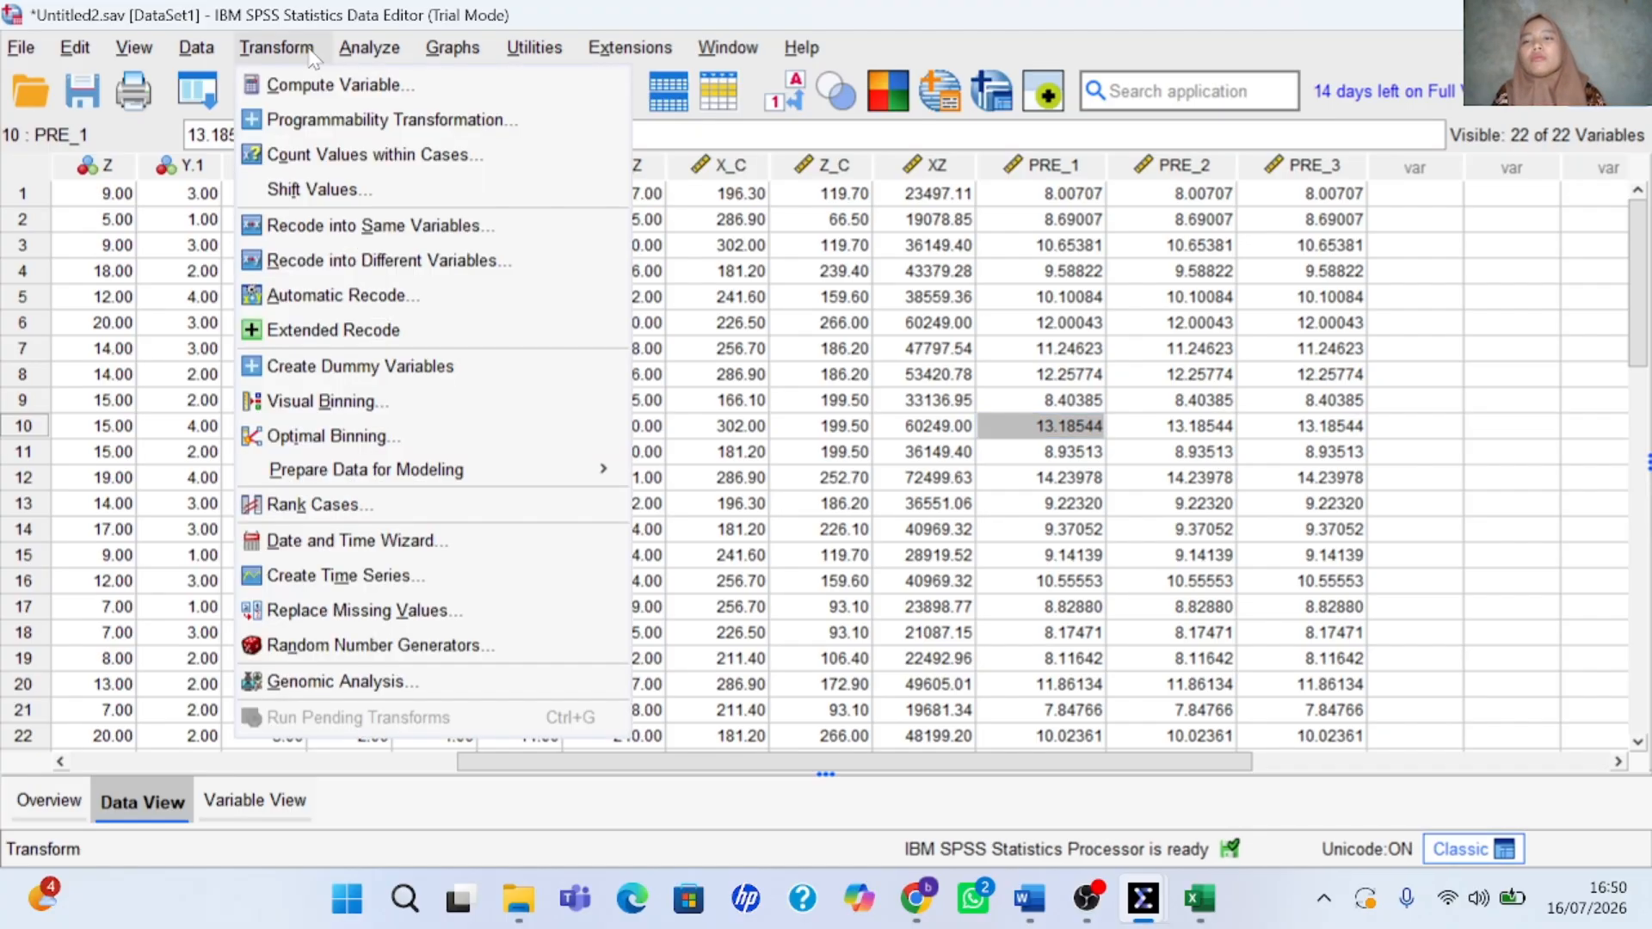
click(333, 86)
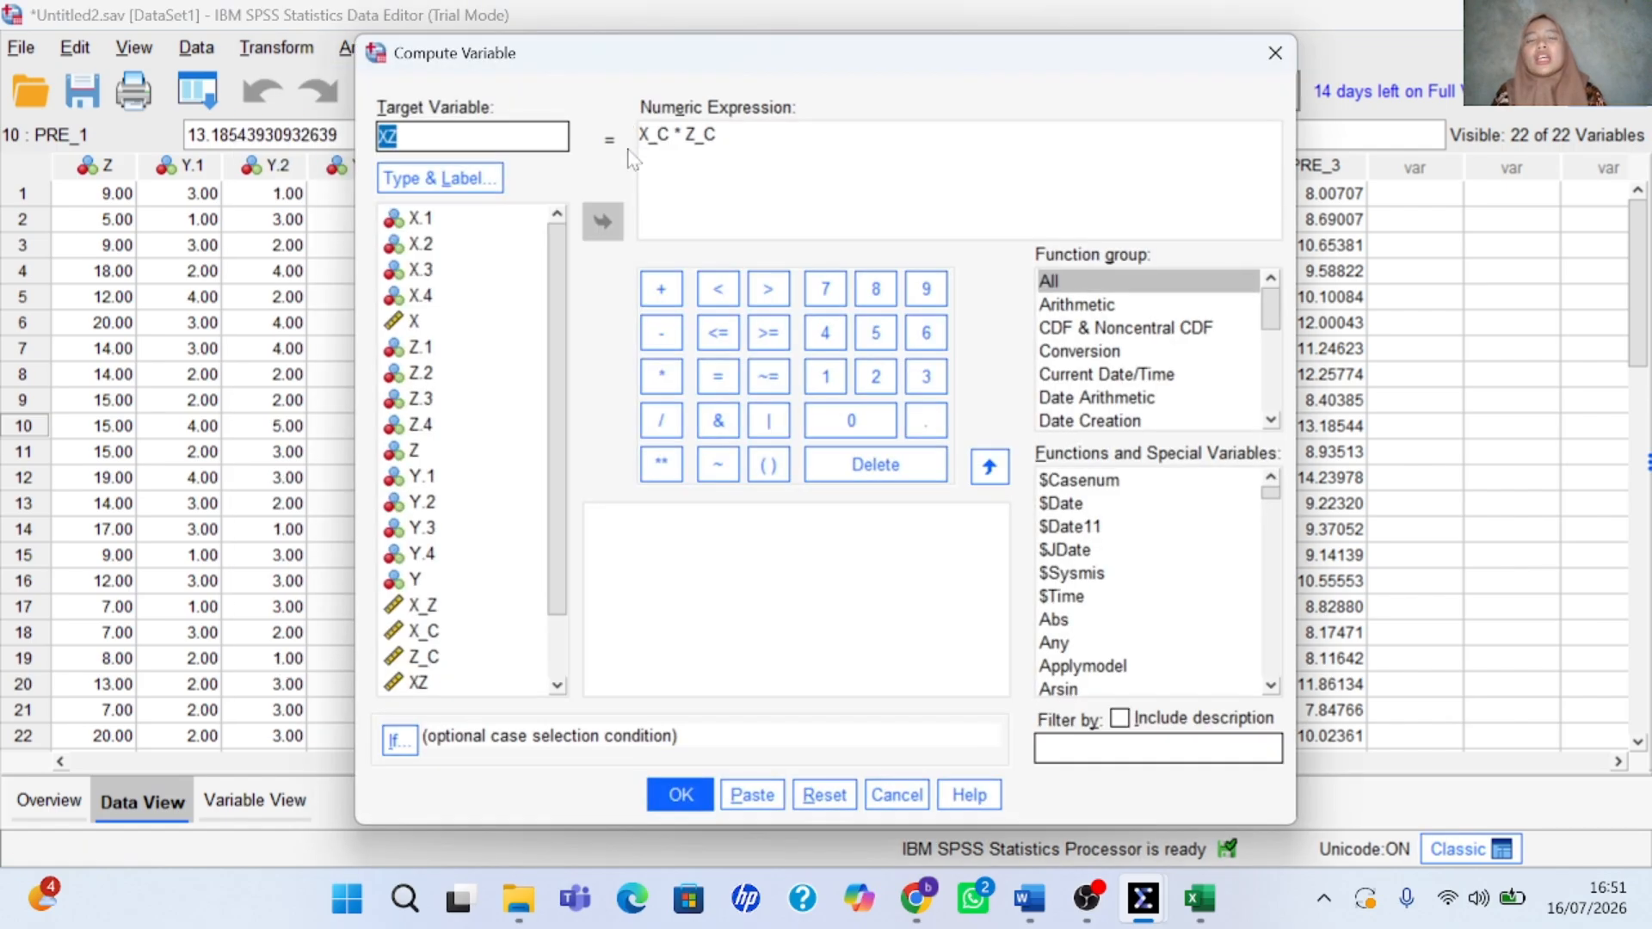
key(BackSpace)
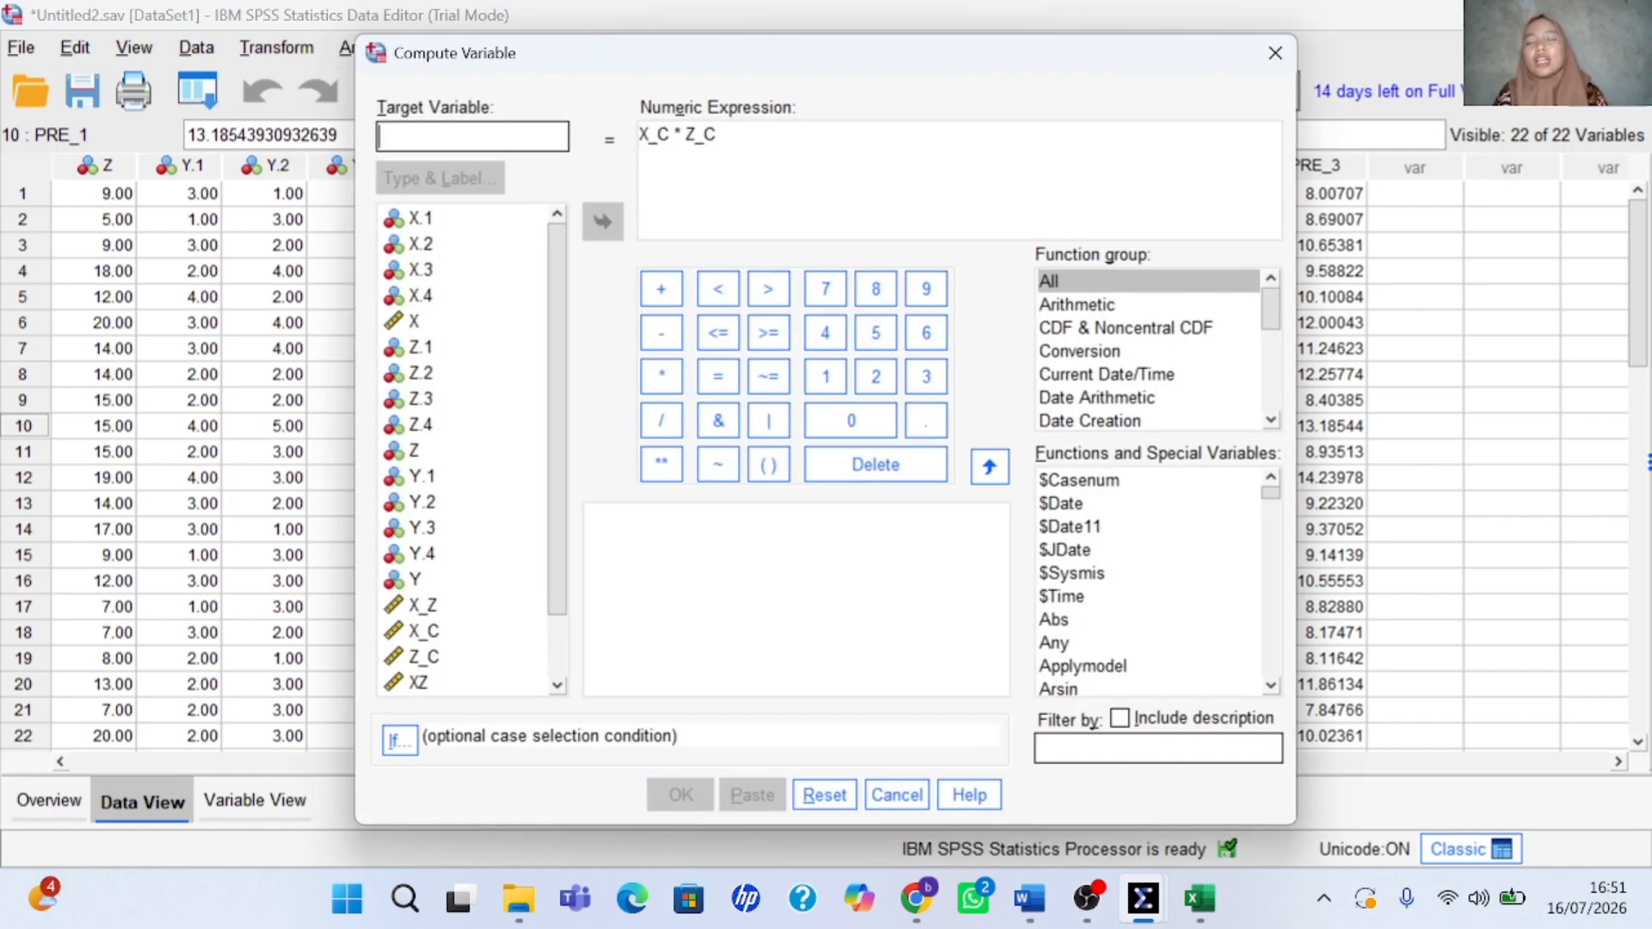
text(A)
key(BackSpace)
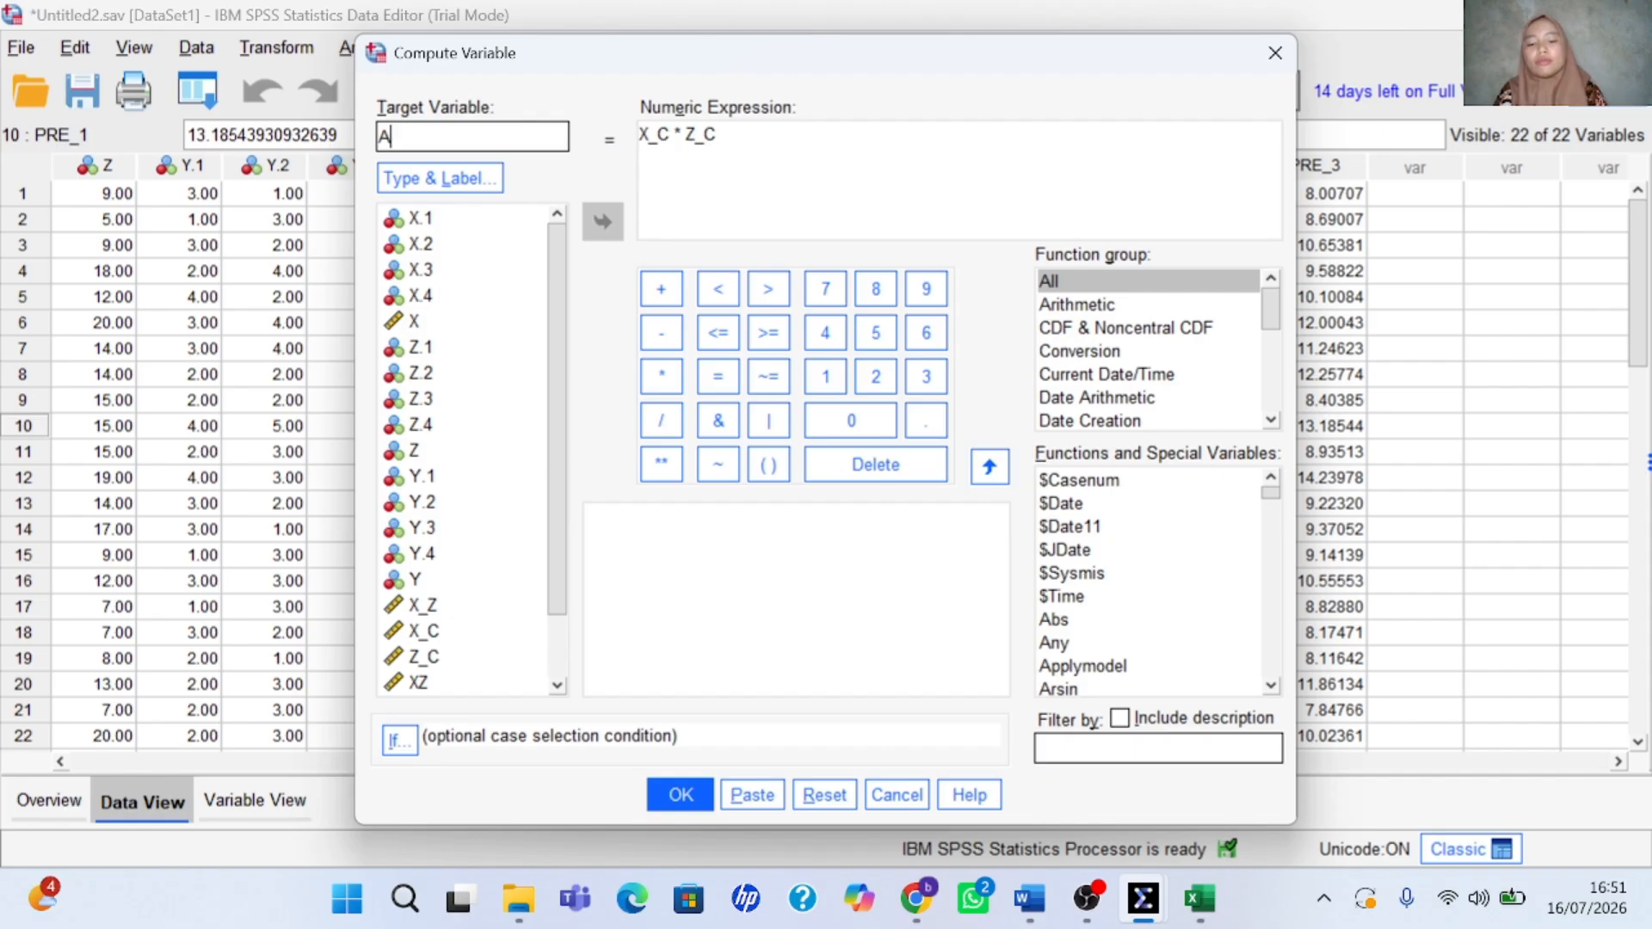
text(BS_RES)
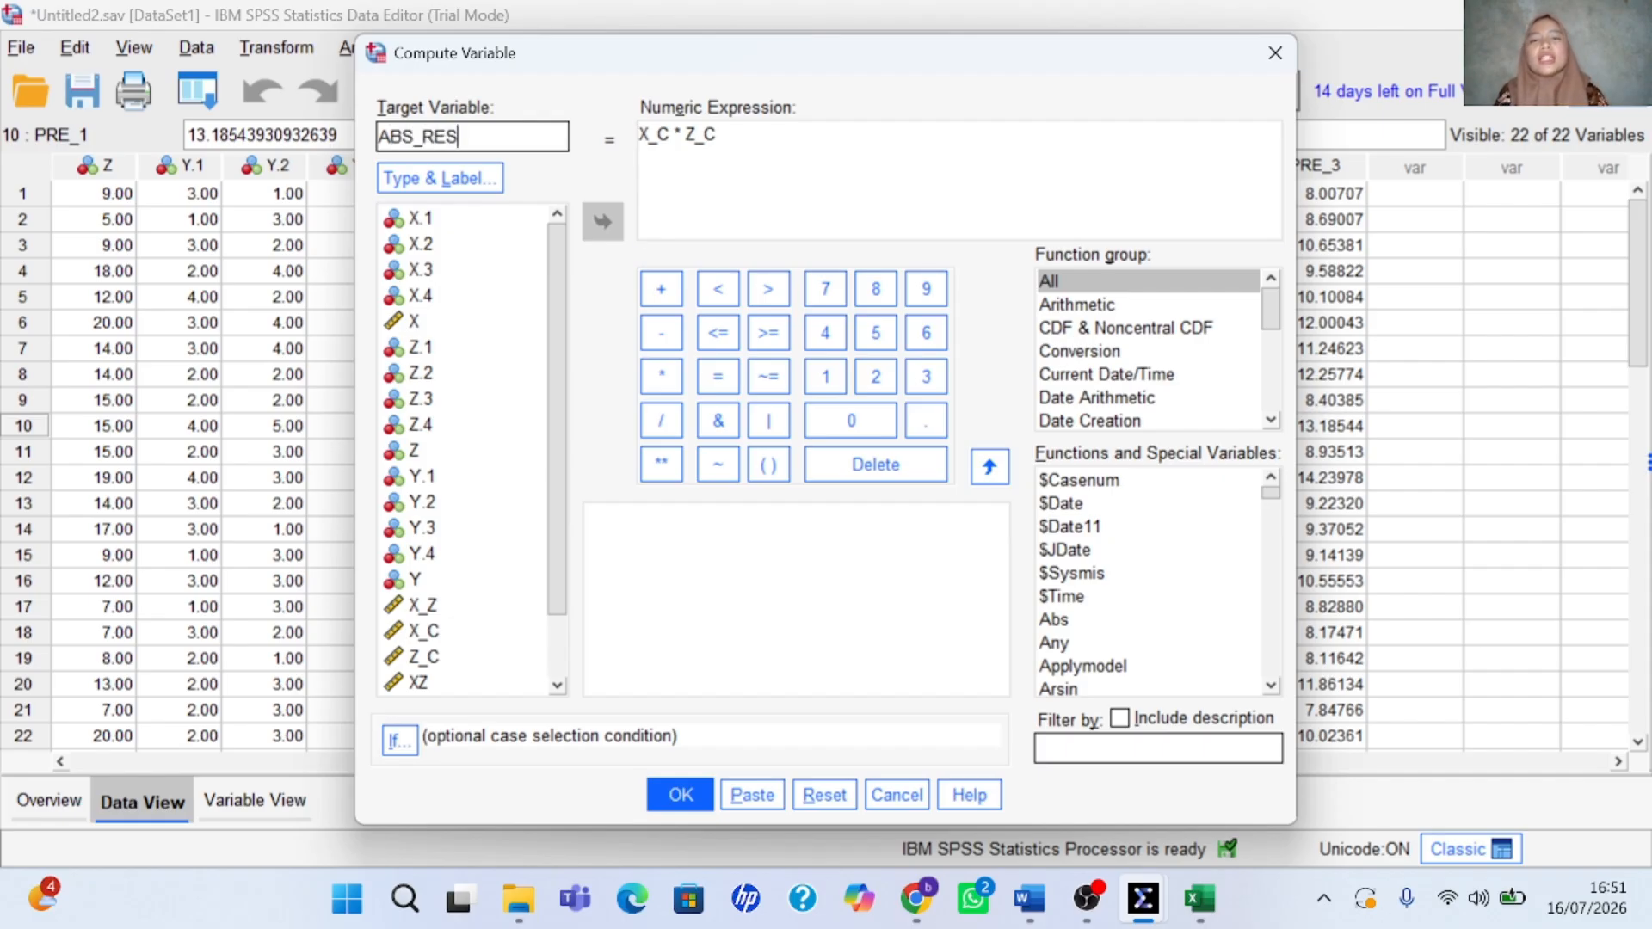
Set the numeric expression for ABS_RES to ABS(PRE_1), using the first Unstandardized Predicted Value variable, and compute it
key(Tab)
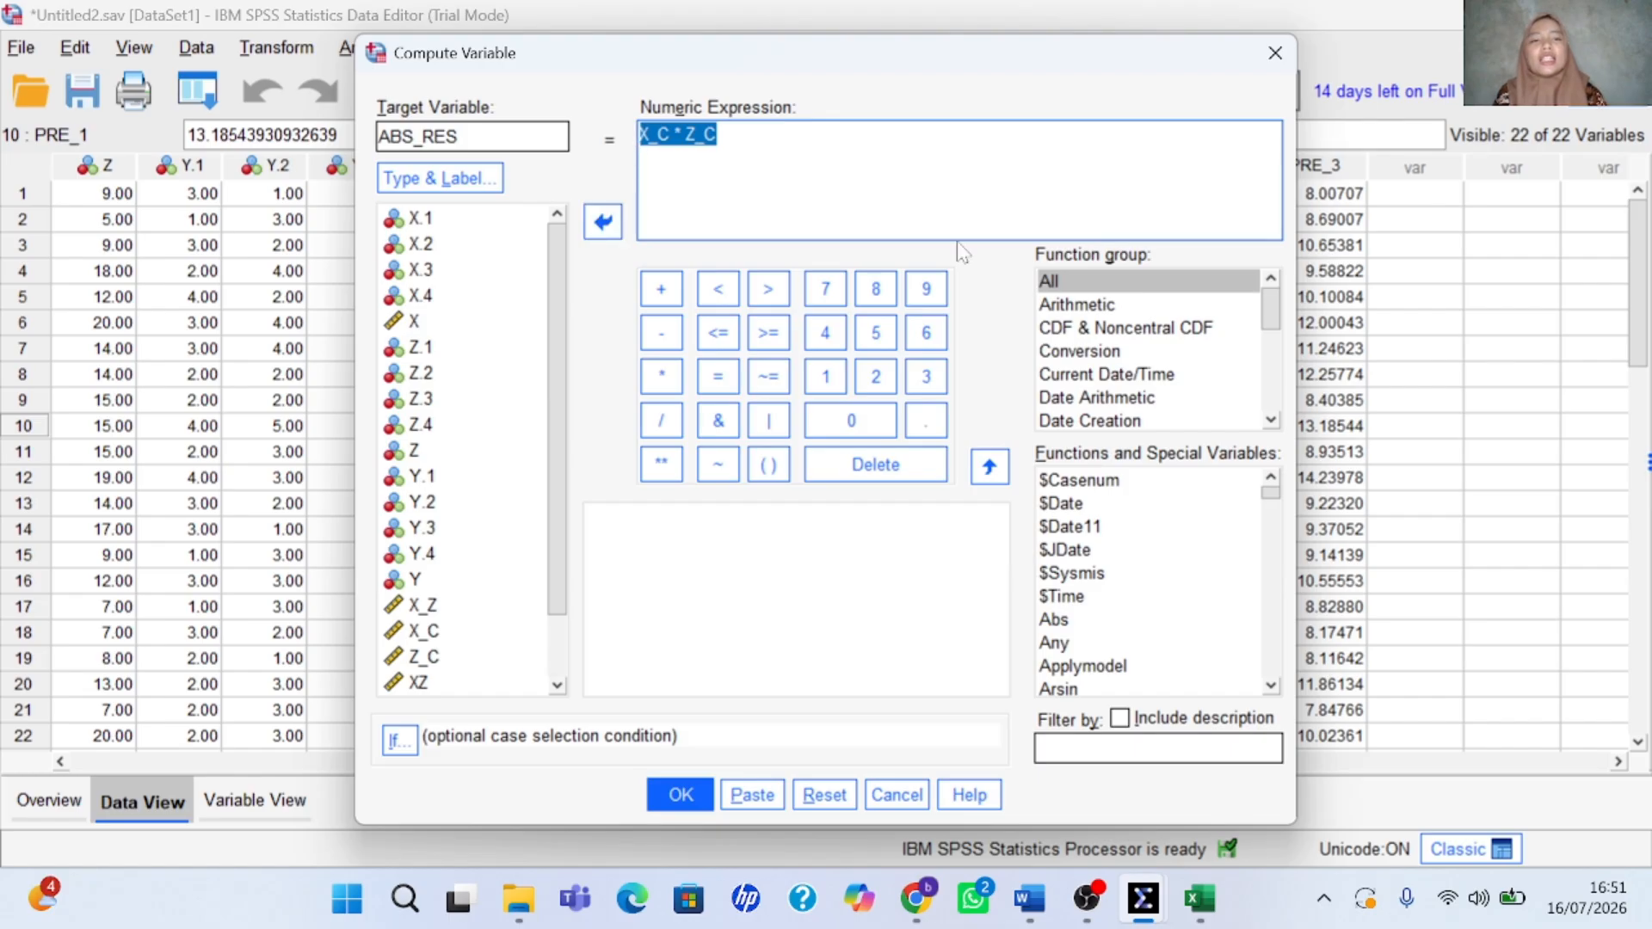
click(1085, 283)
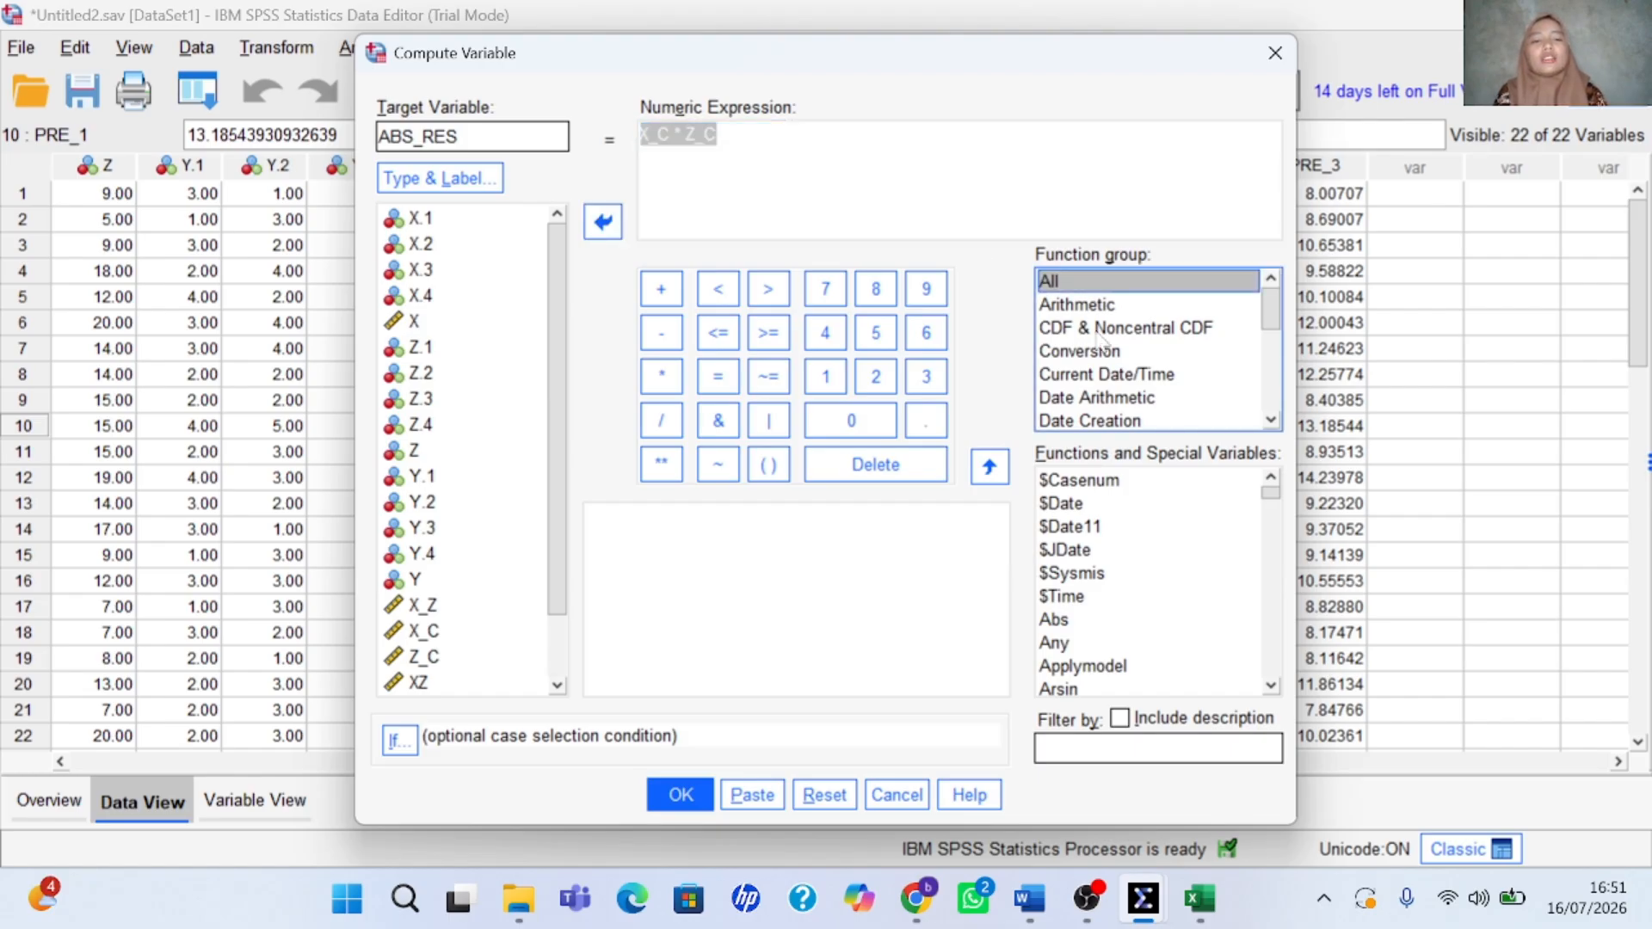
double_click(1054, 620)
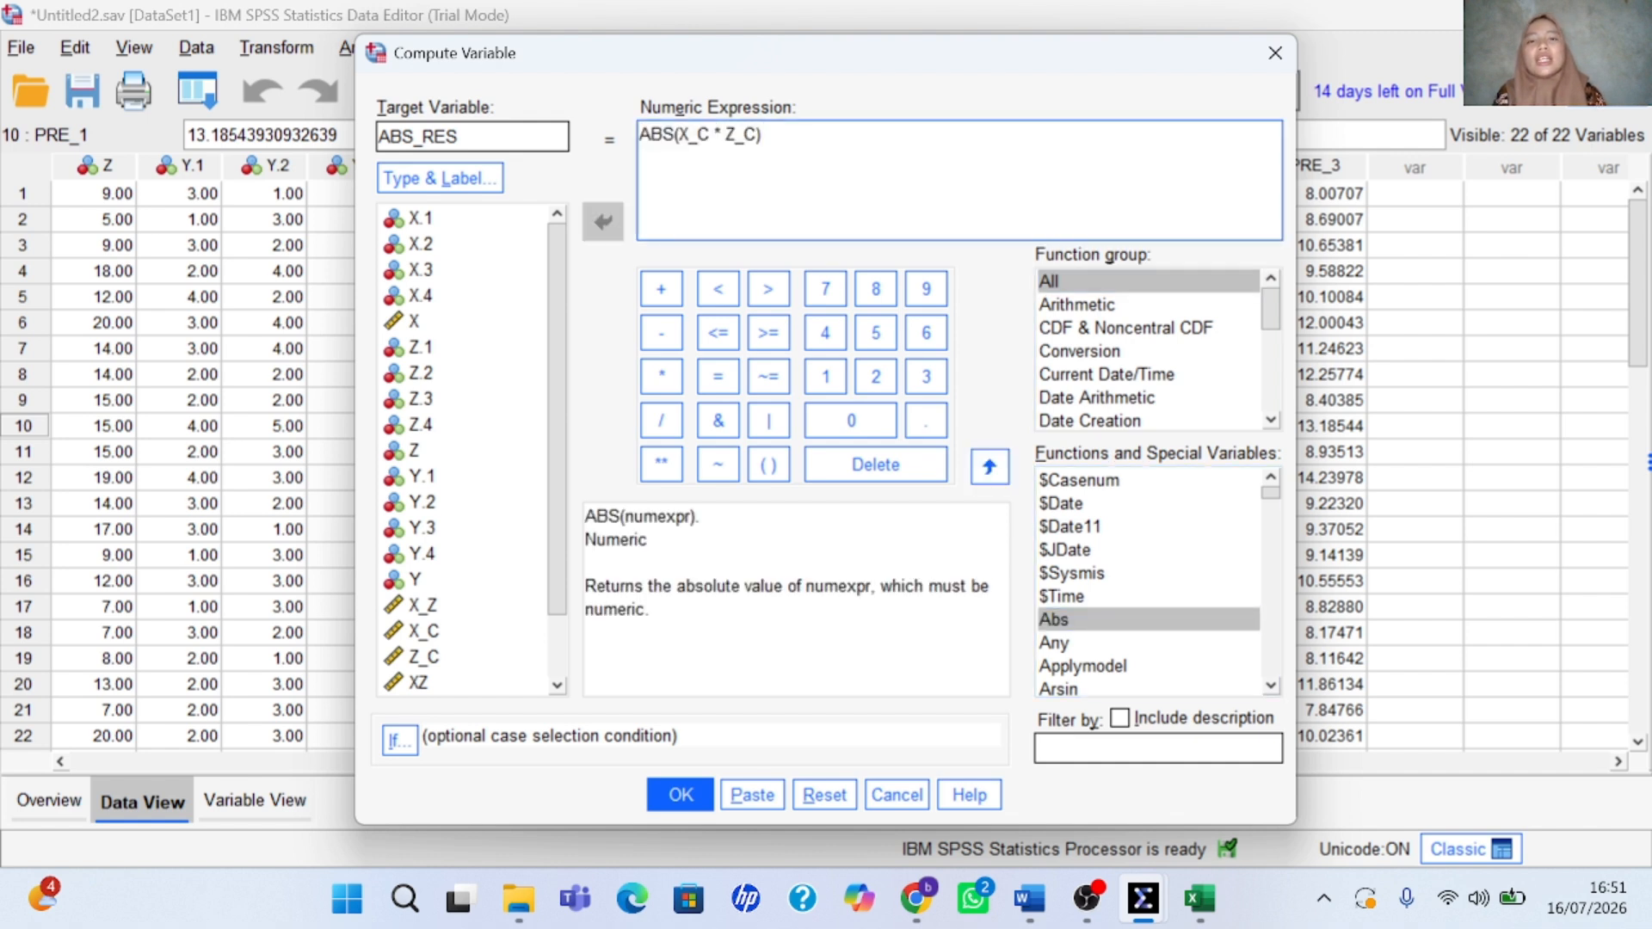
key(Left)
key(shift+Left)
key(shift+Left)
key(shift+Left)
key(shift+Left)
key(shift+Left)
key(shift+Left)
key(shift+Left)
key(shift+Left)
key(shift+Left)
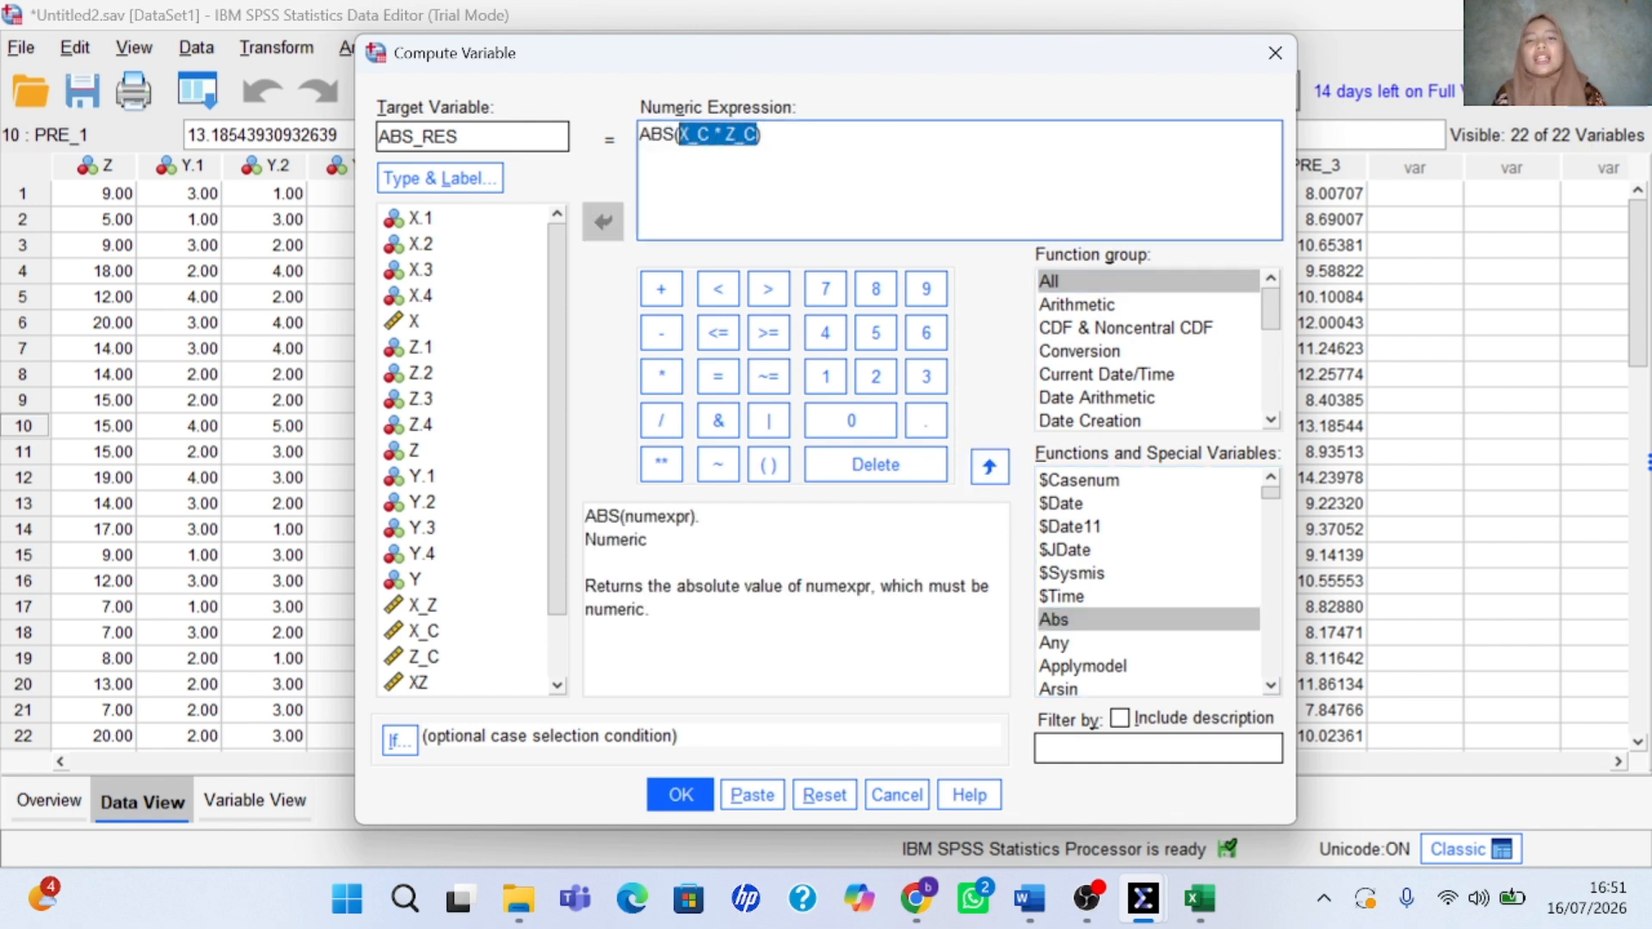
scroll(549, 394, down, 1)
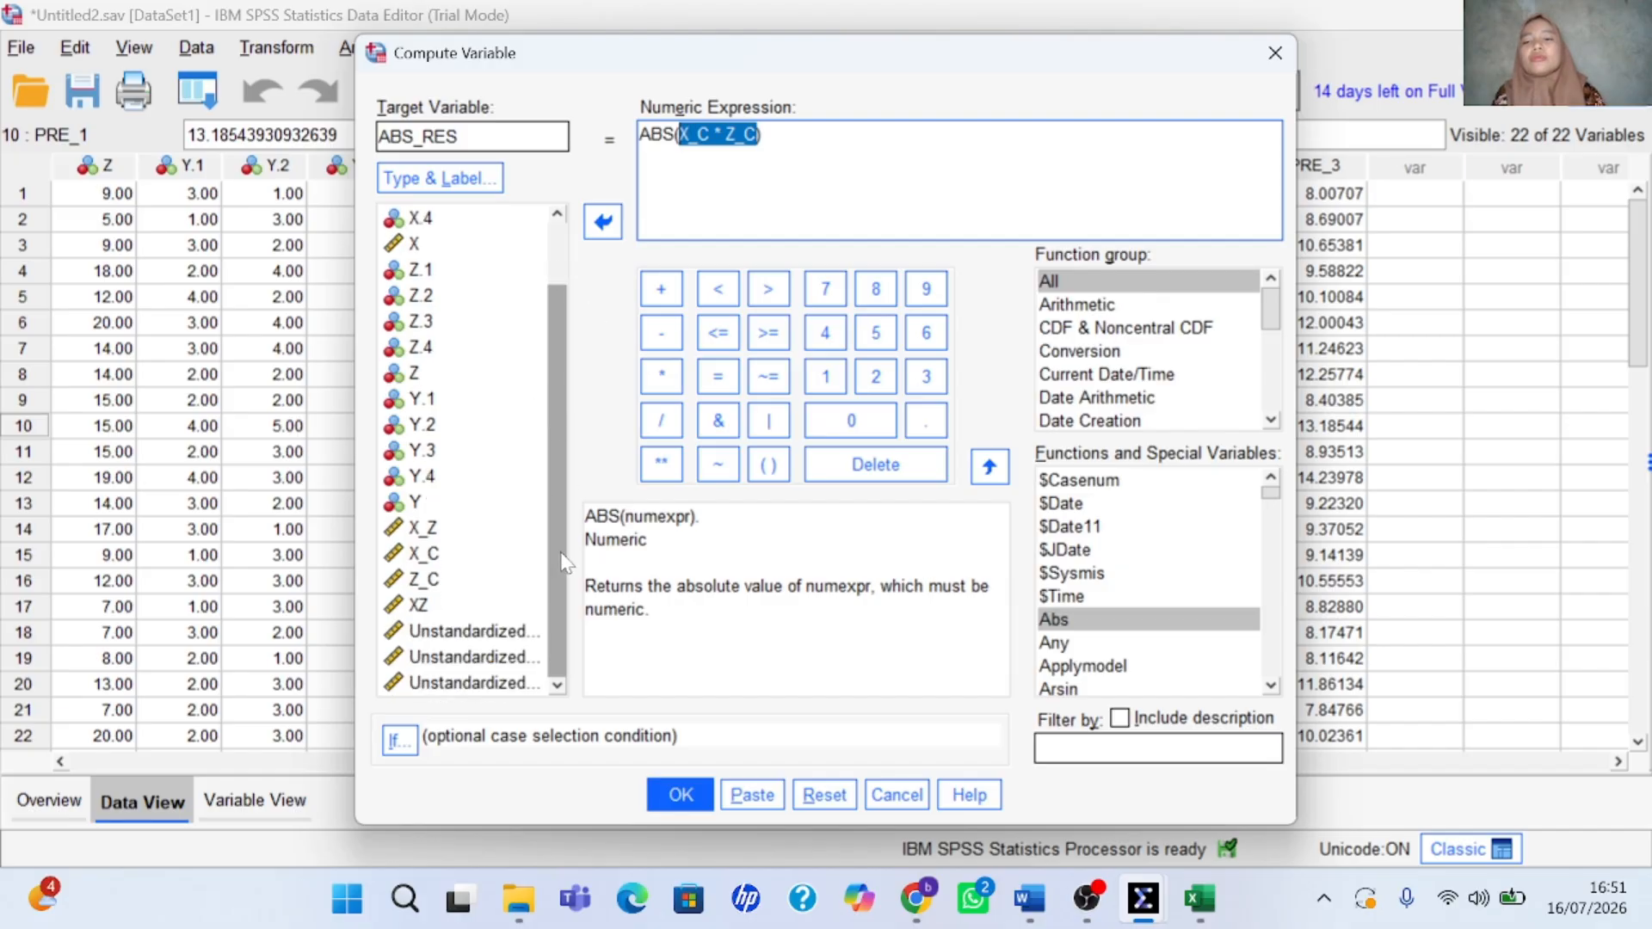
double_click(473, 636)
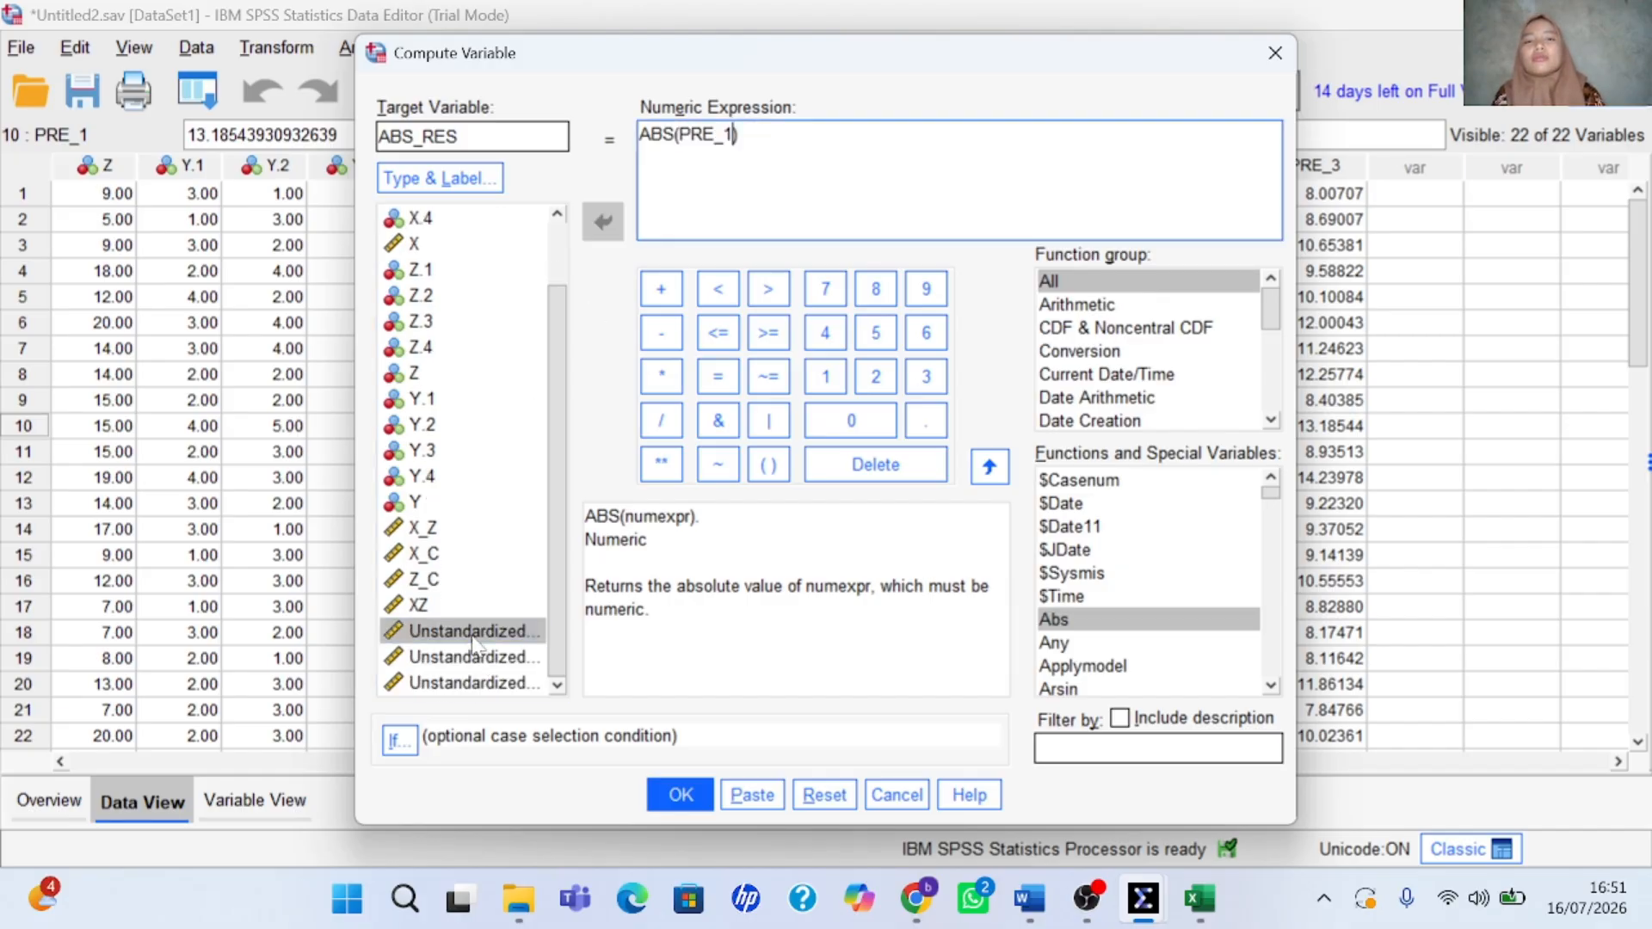
click(701, 794)
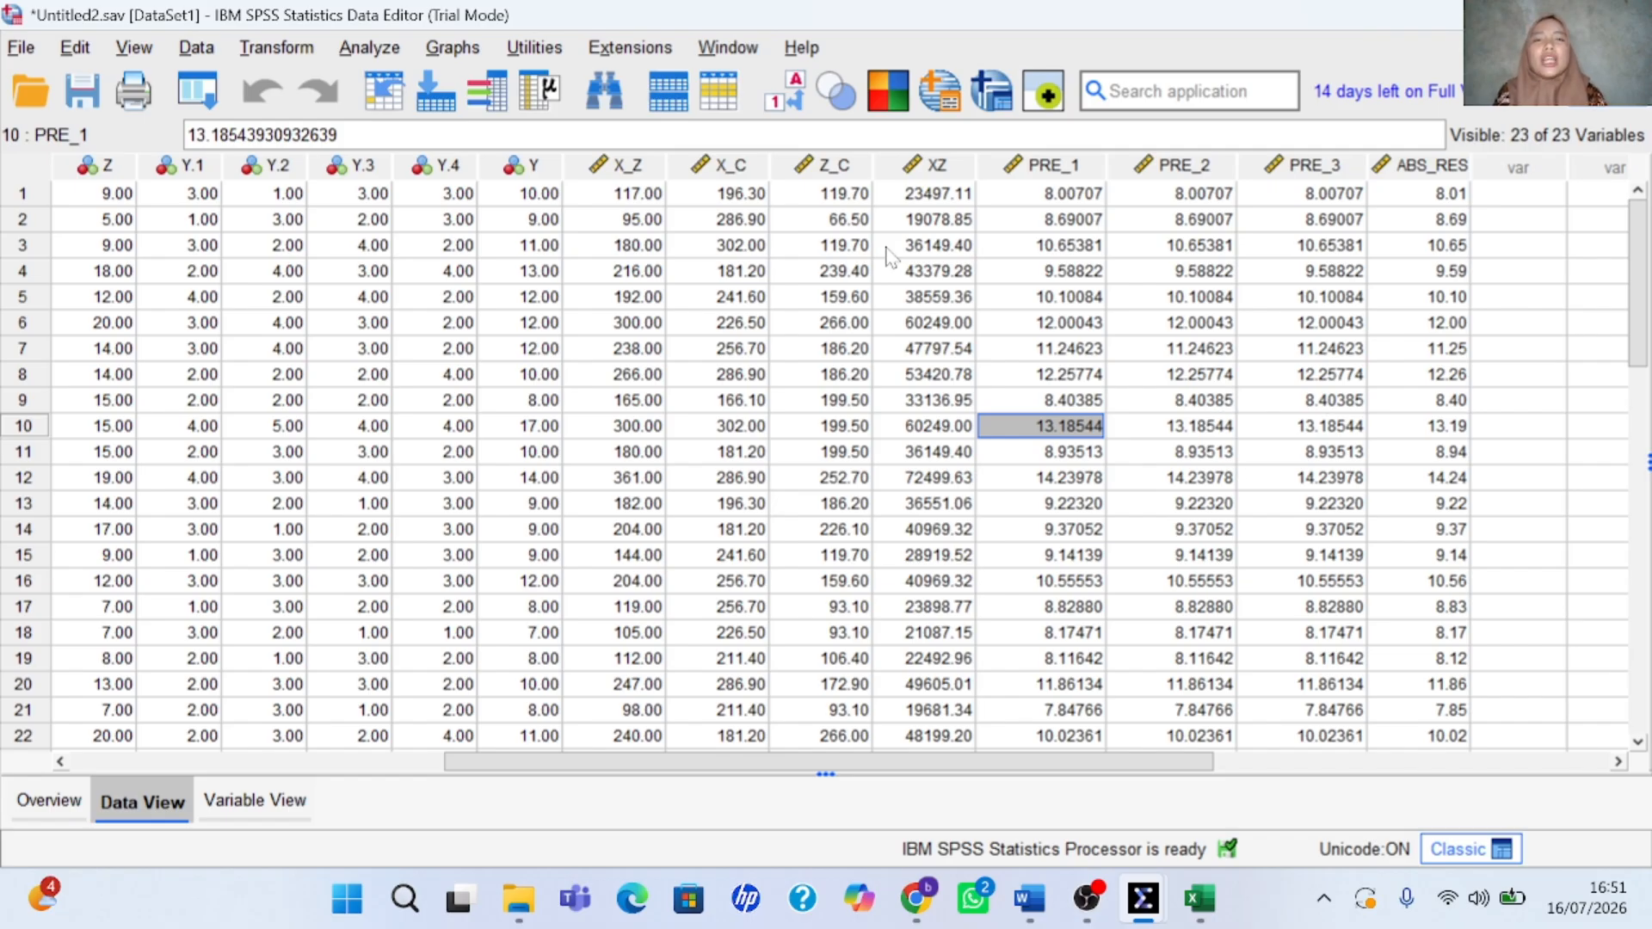
Replace Y with ABS_RES as the dependent variable of the linear regression, keeping X_C, Z_C and XZ as predictors, and run it
click(351, 49)
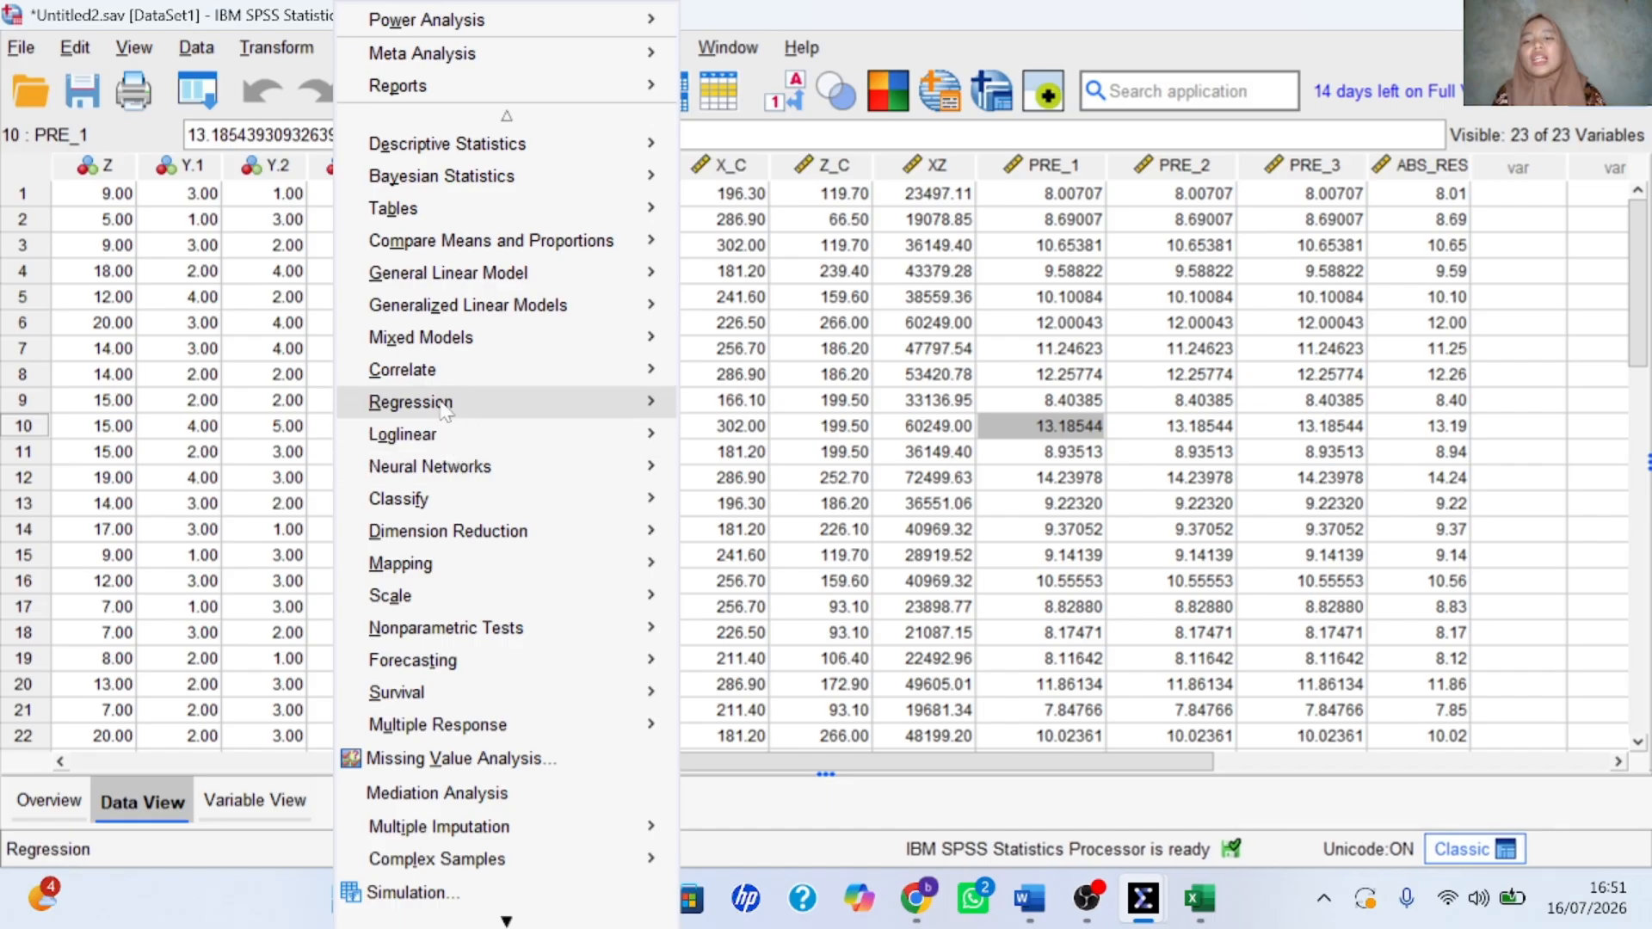
mouse_move(441, 403)
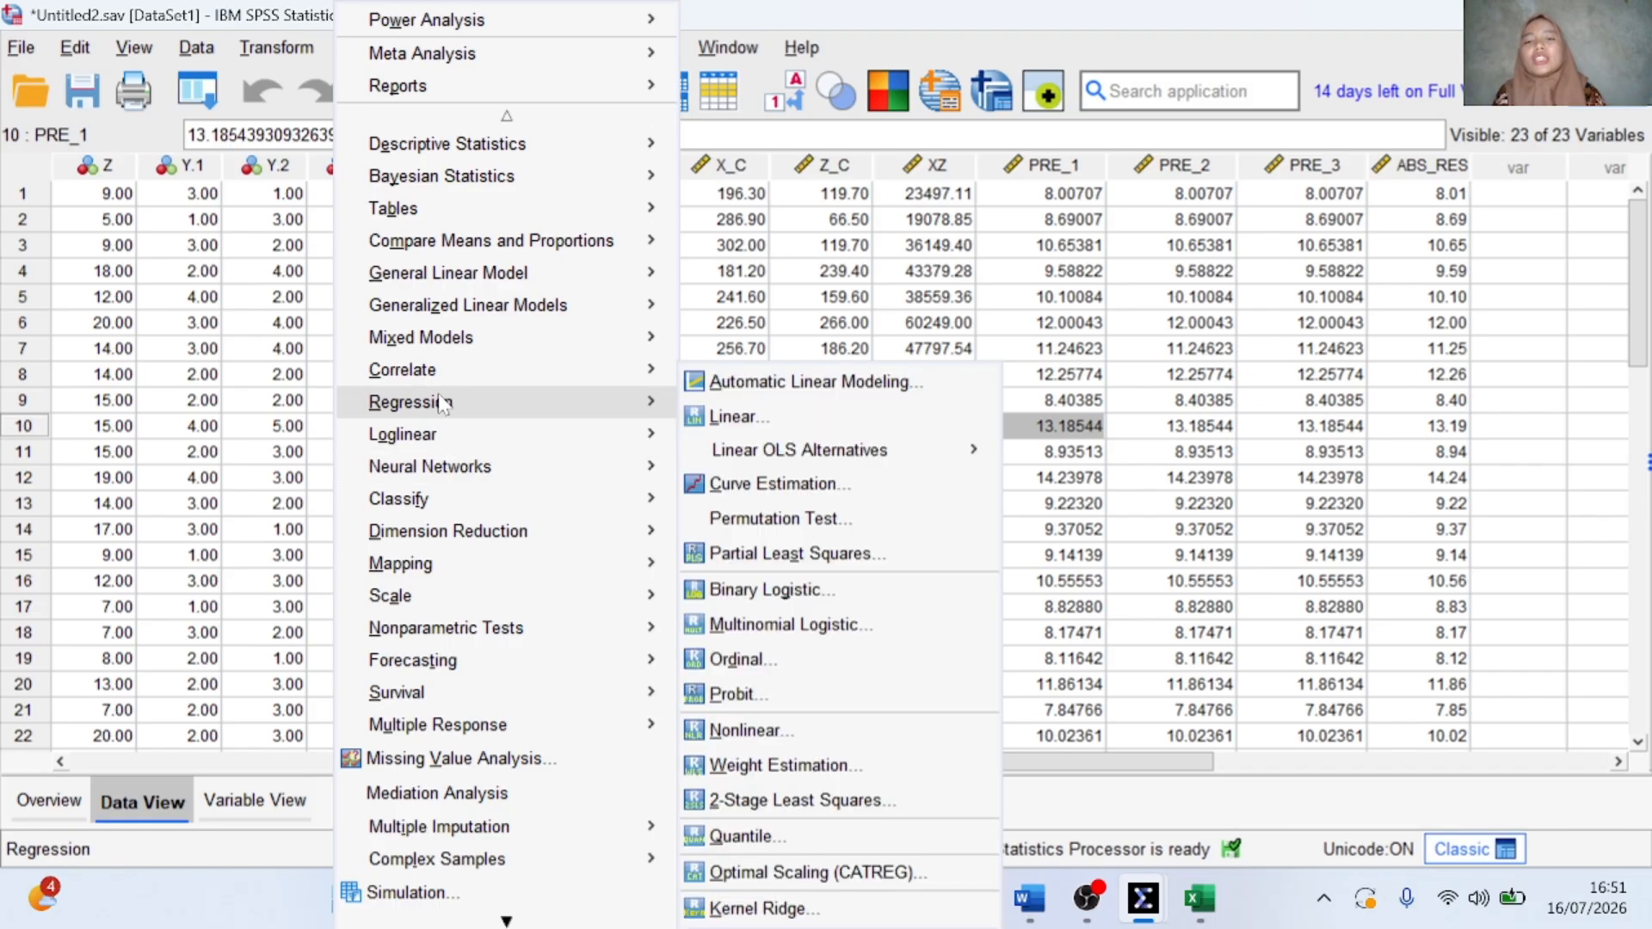
click(727, 418)
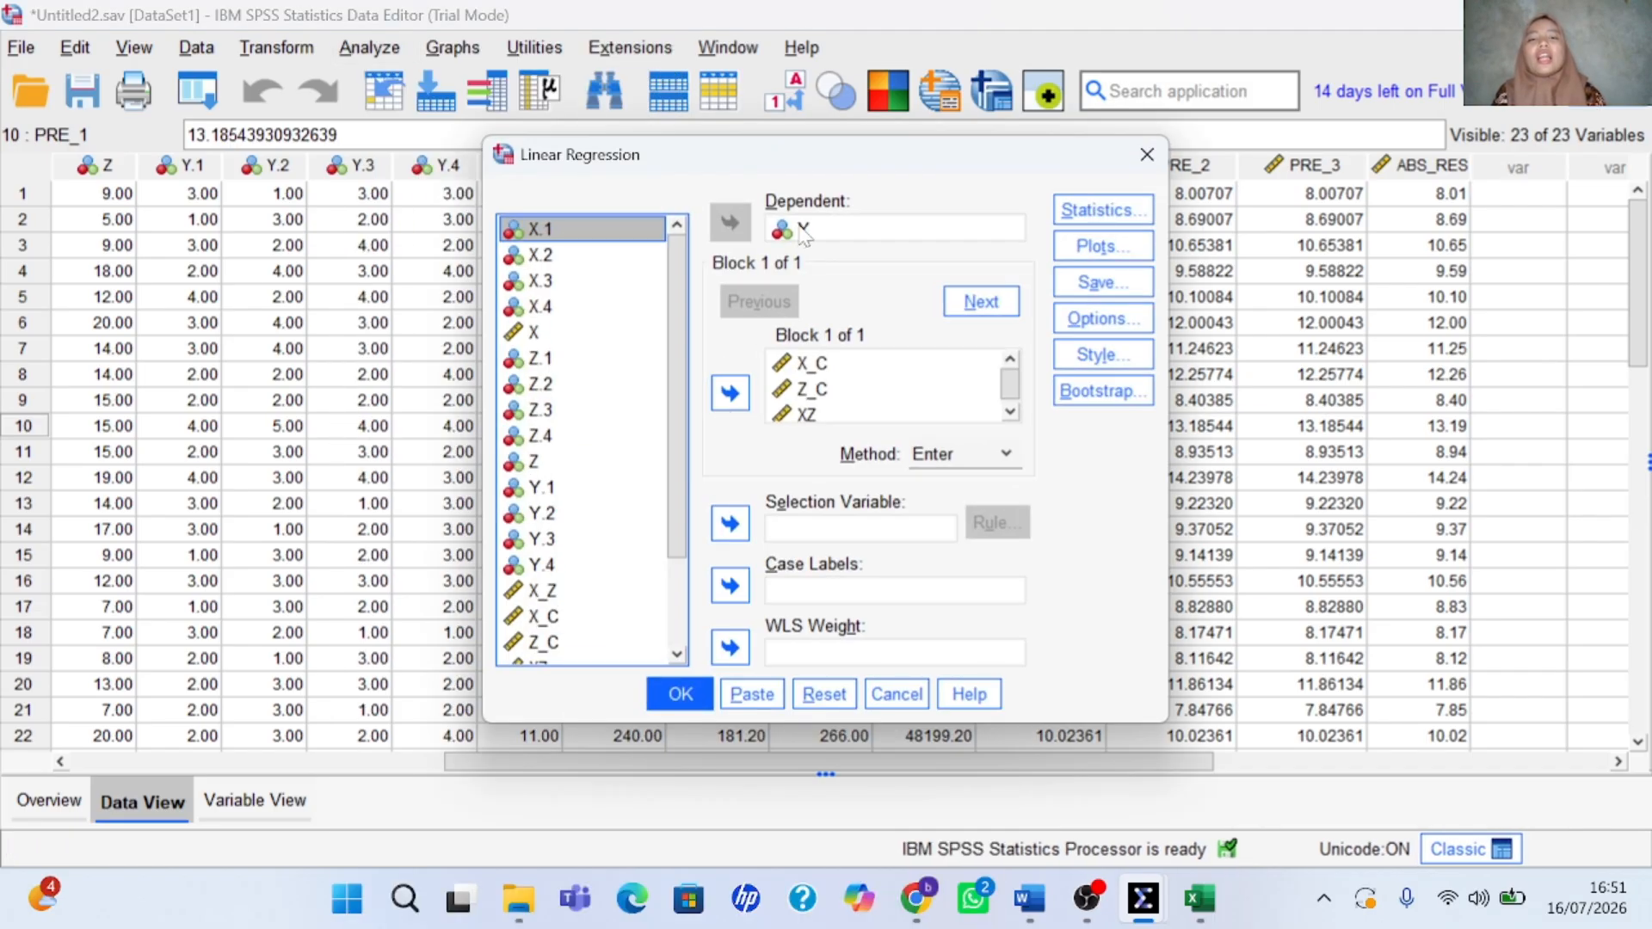
click(783, 229)
click(729, 223)
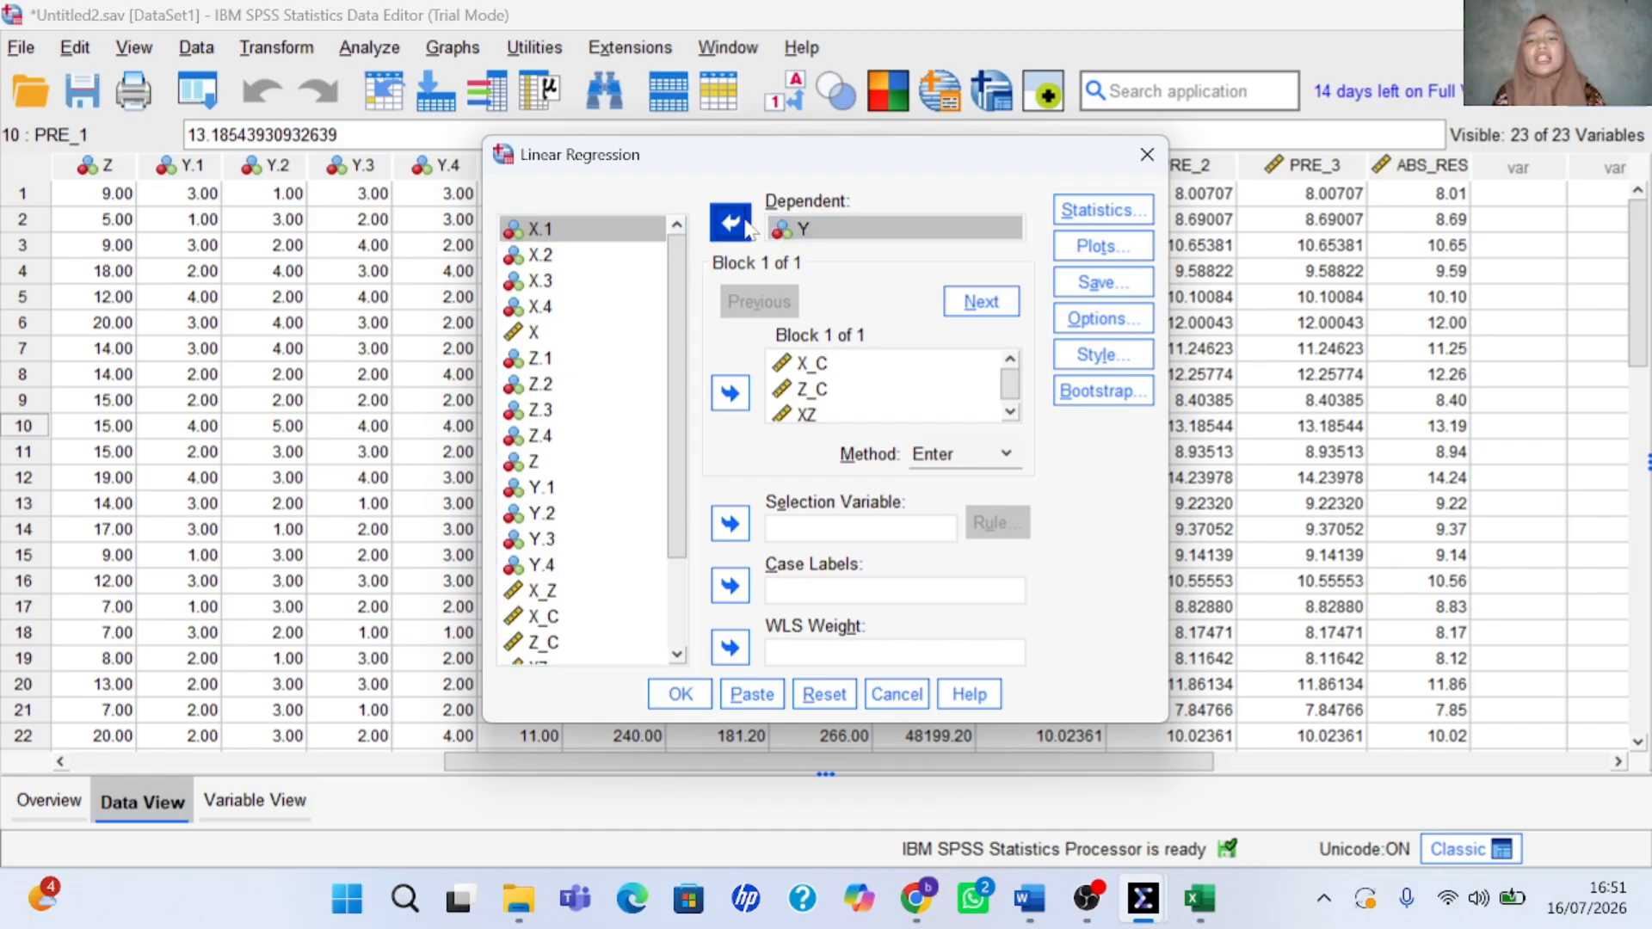
drag(685, 349, 686, 452)
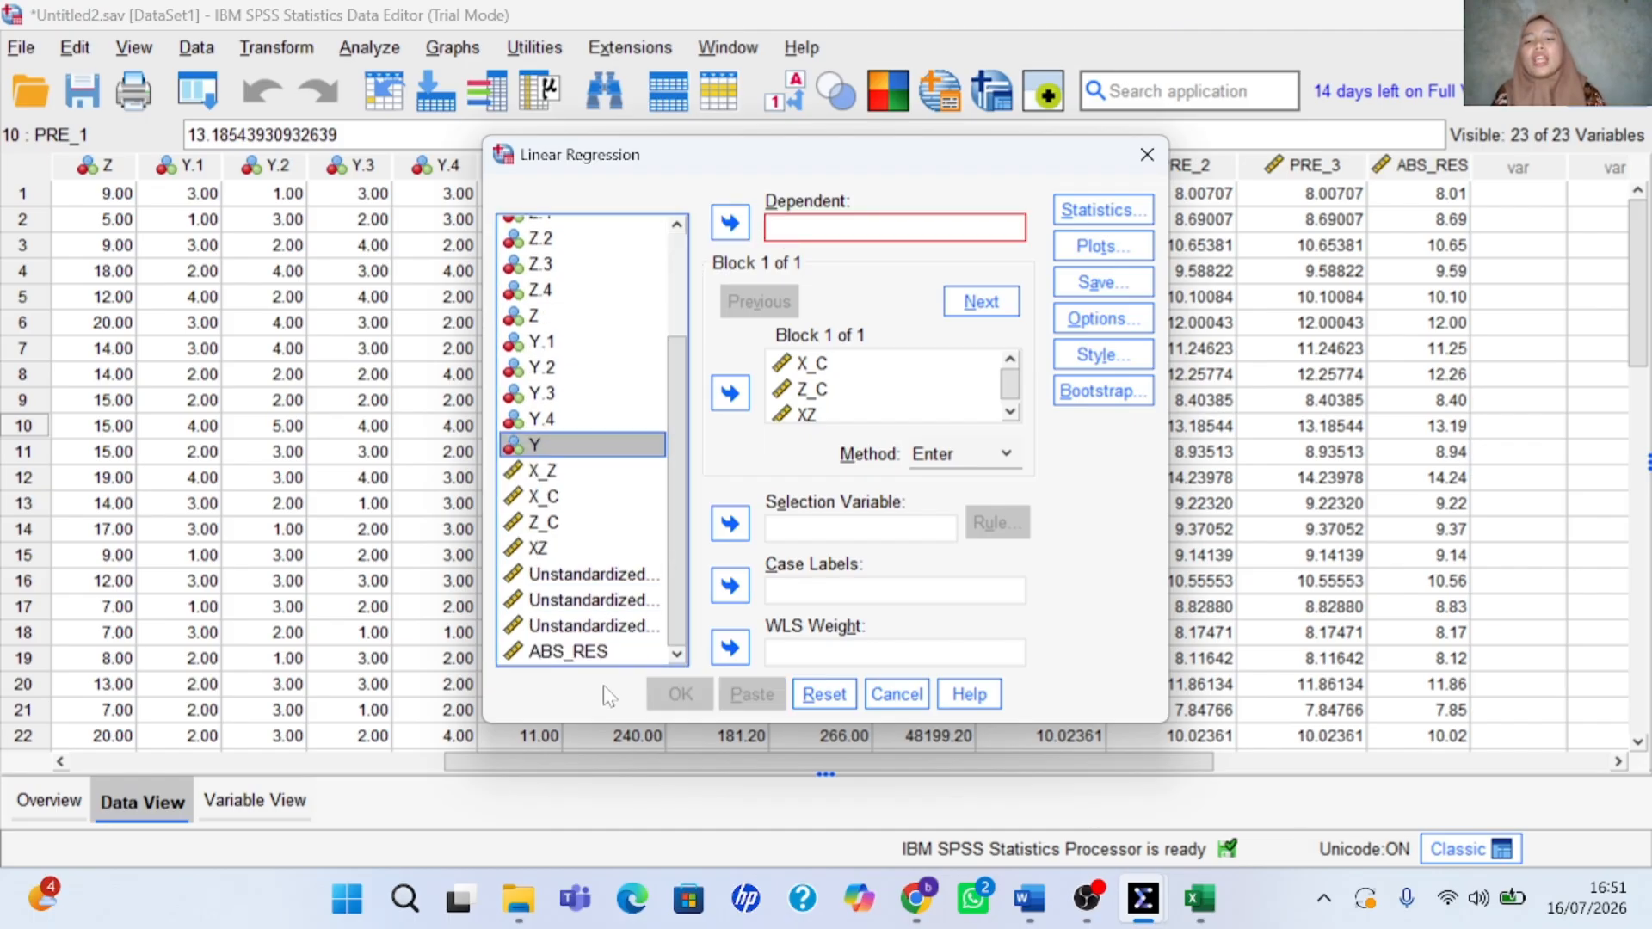
click(606, 655)
click(731, 225)
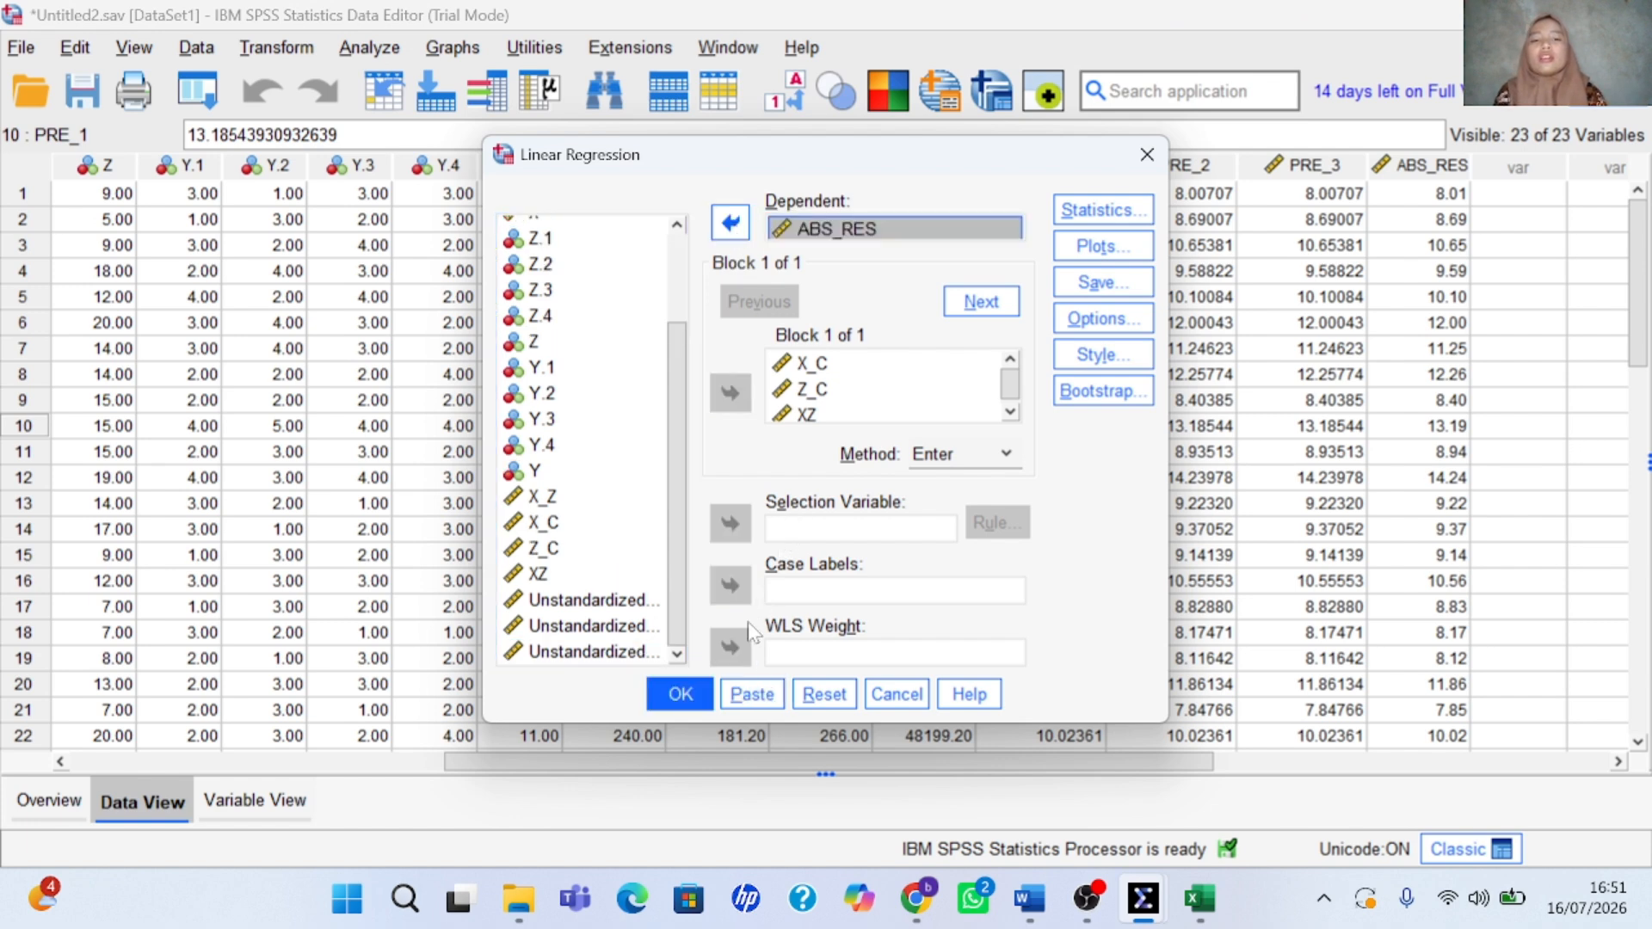
click(699, 700)
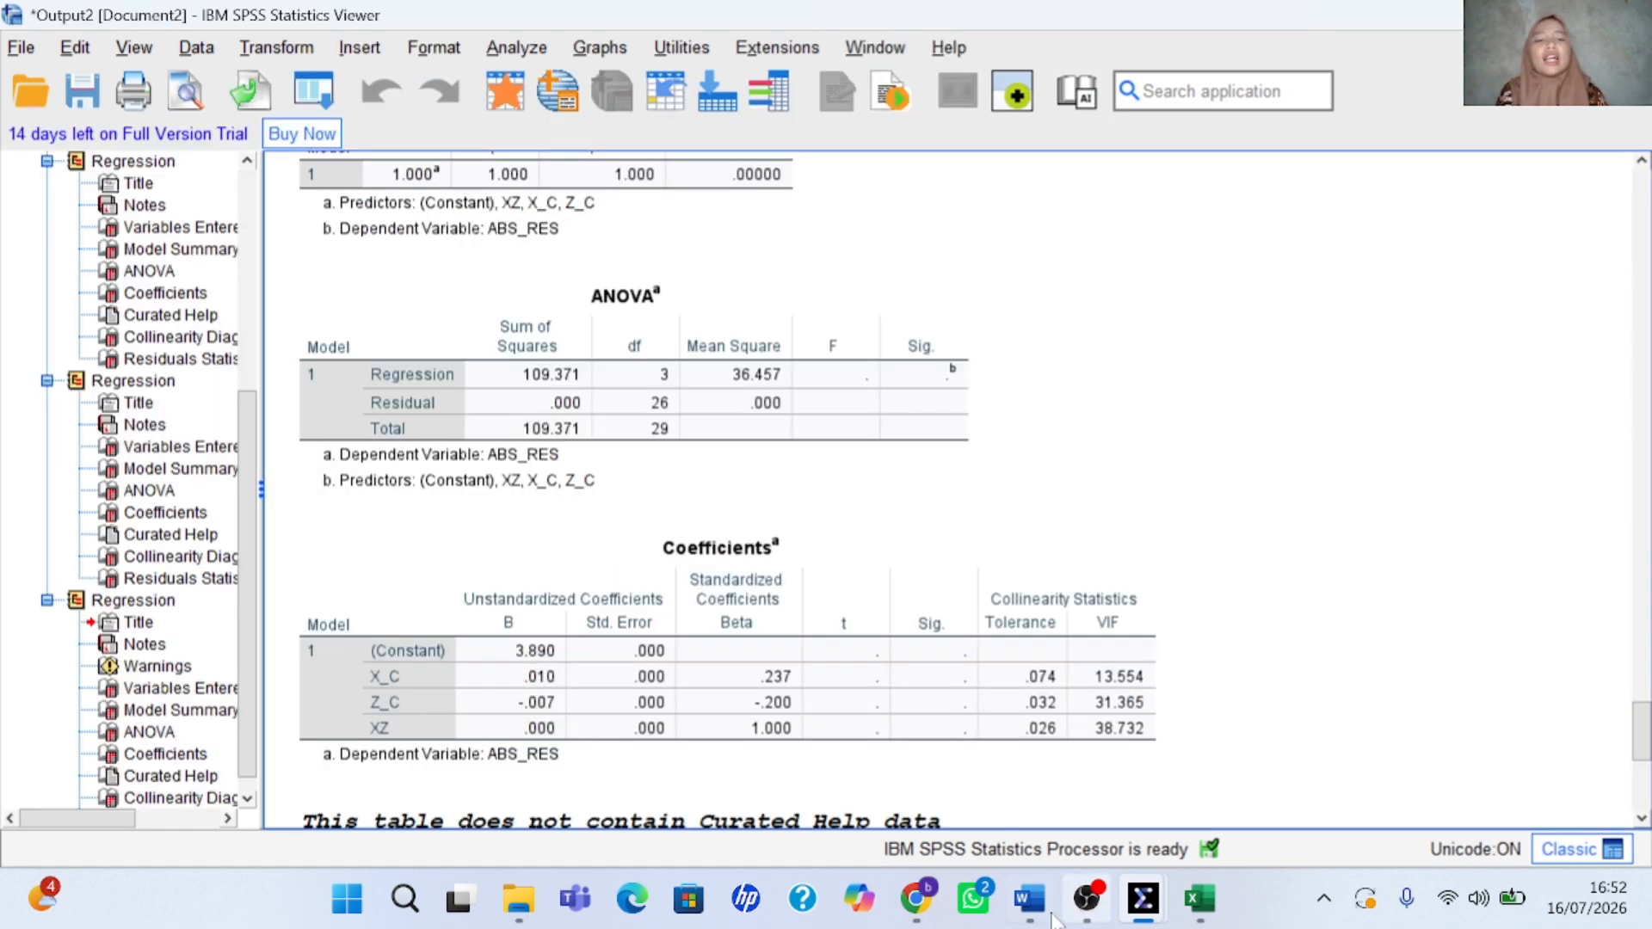
Switch to the Word report and review the coefficients table, criteria and interpretation under UJI HETEROKEDASTISITAS
click(1039, 915)
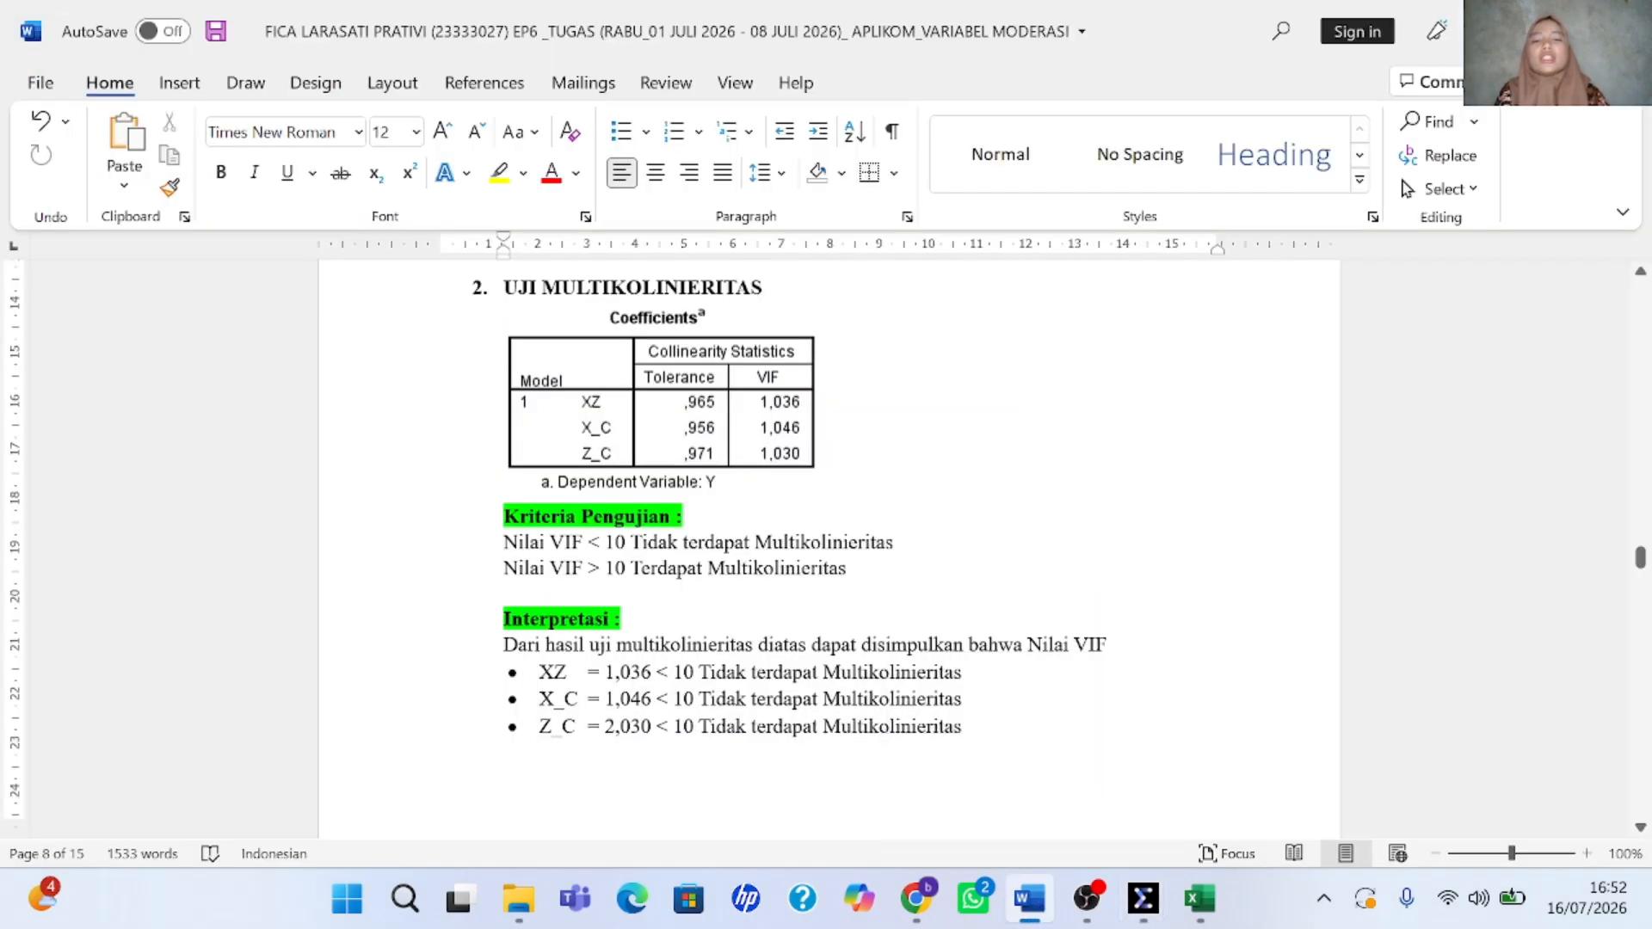
scroll(826, 516, down, 2)
scroll(885, 590, down, 9)
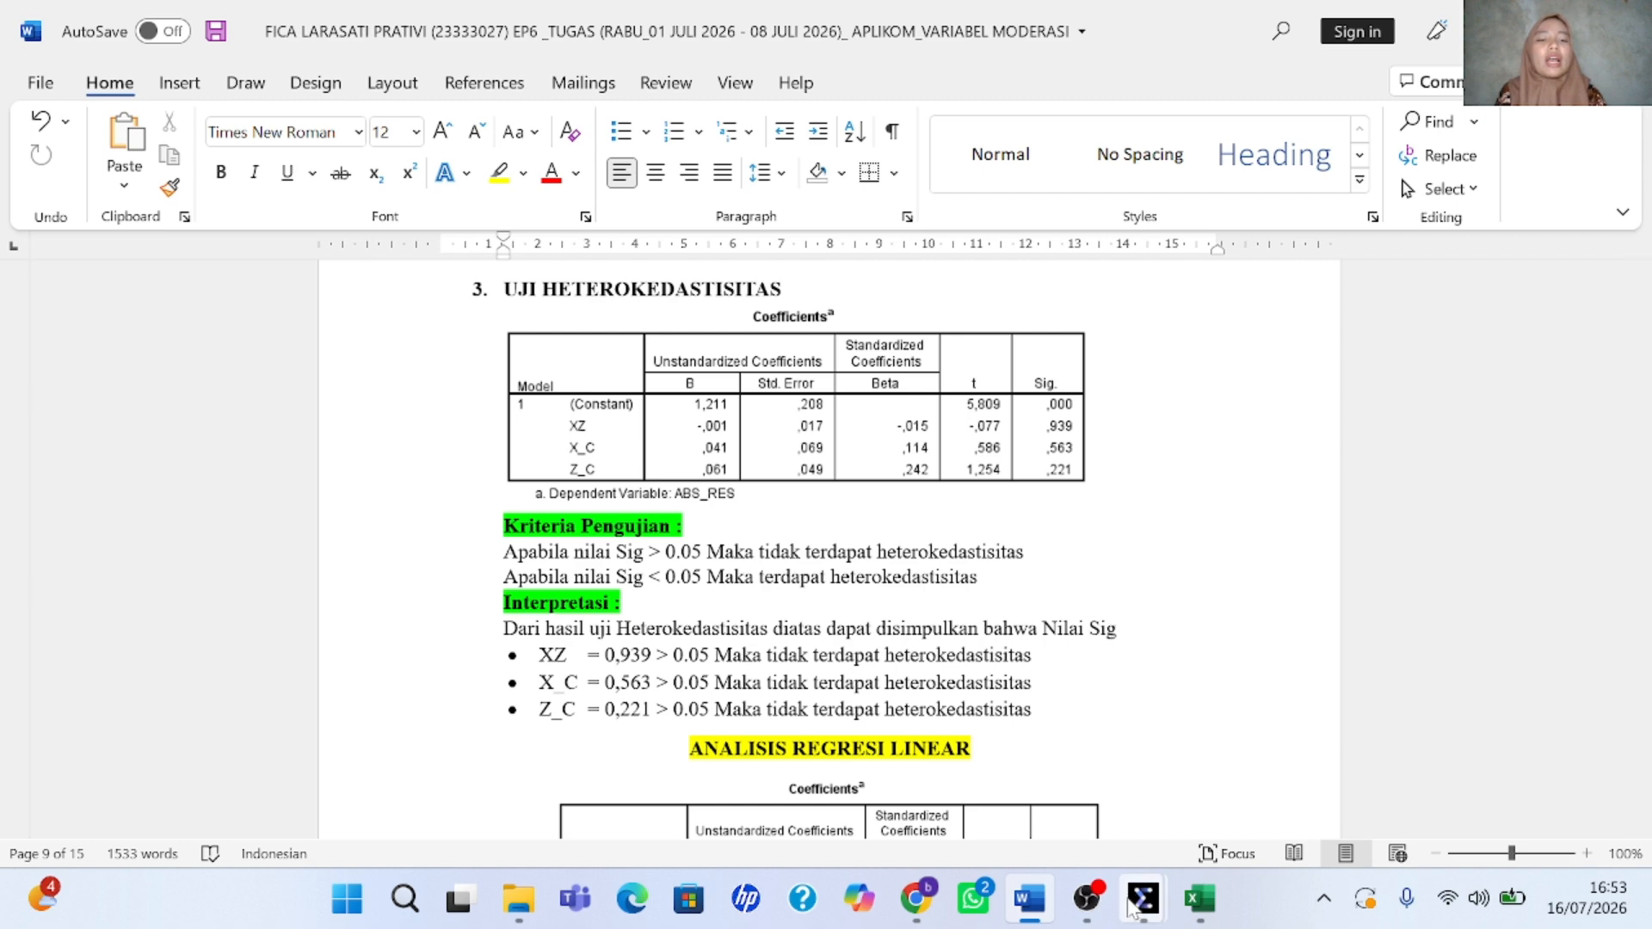
Switch to the SPSS data editor and run the linear regression with Y replacing ABS_RES as dependent variable, keeping X_C, Z_C and XZ as predictors
mouse_move(1132, 905)
click(1023, 697)
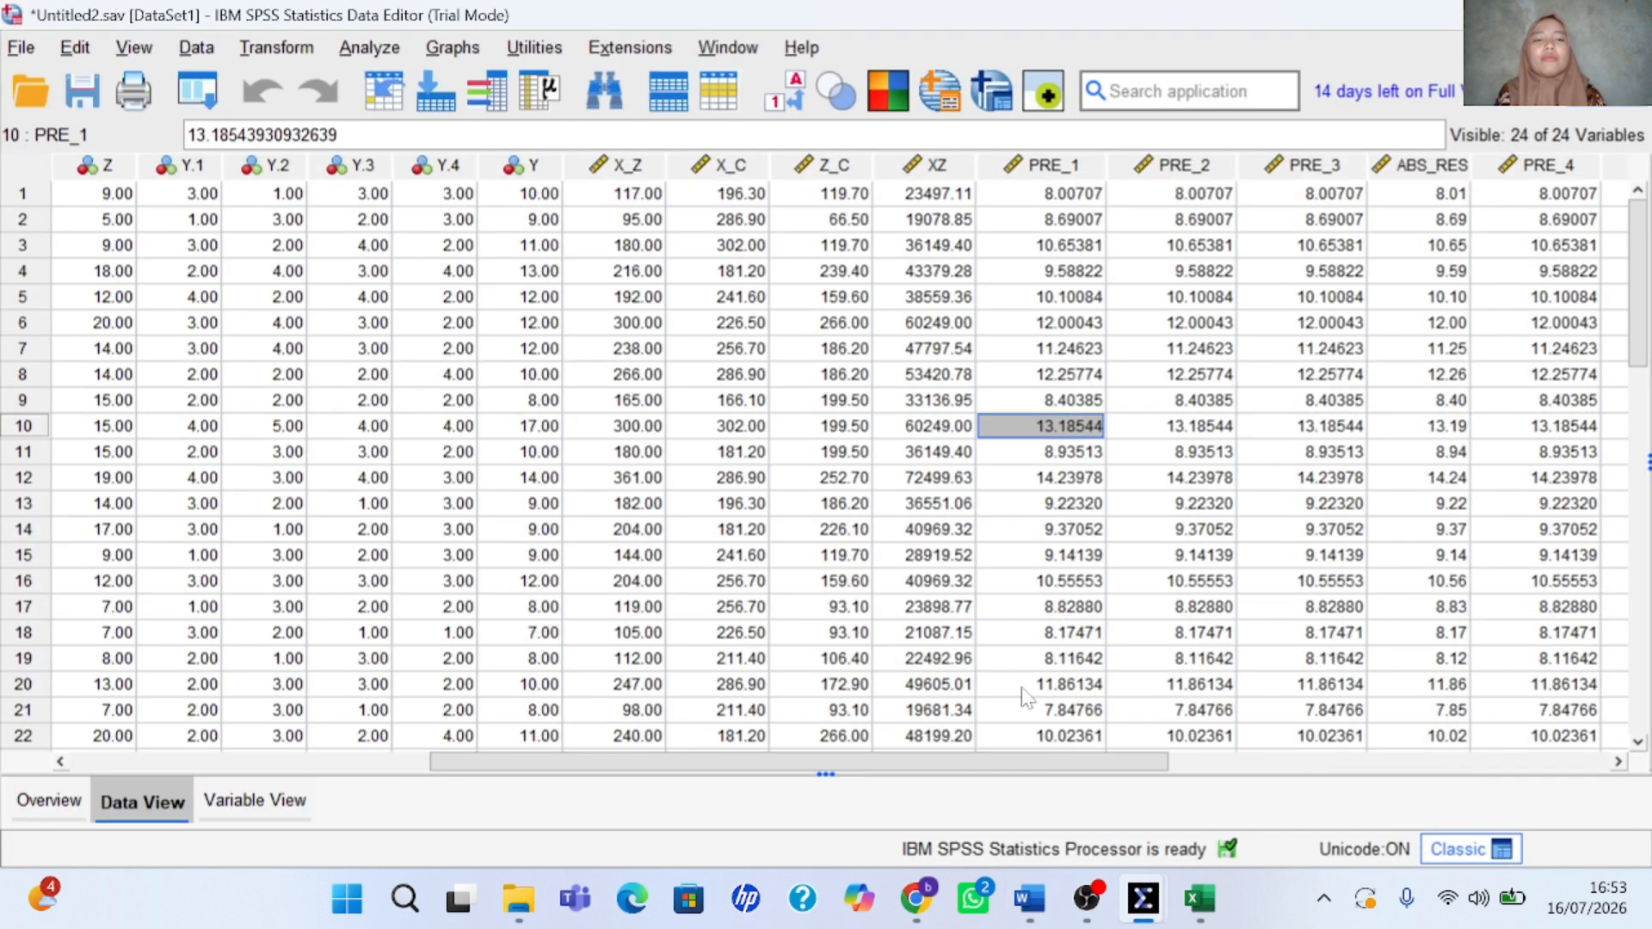
click(364, 49)
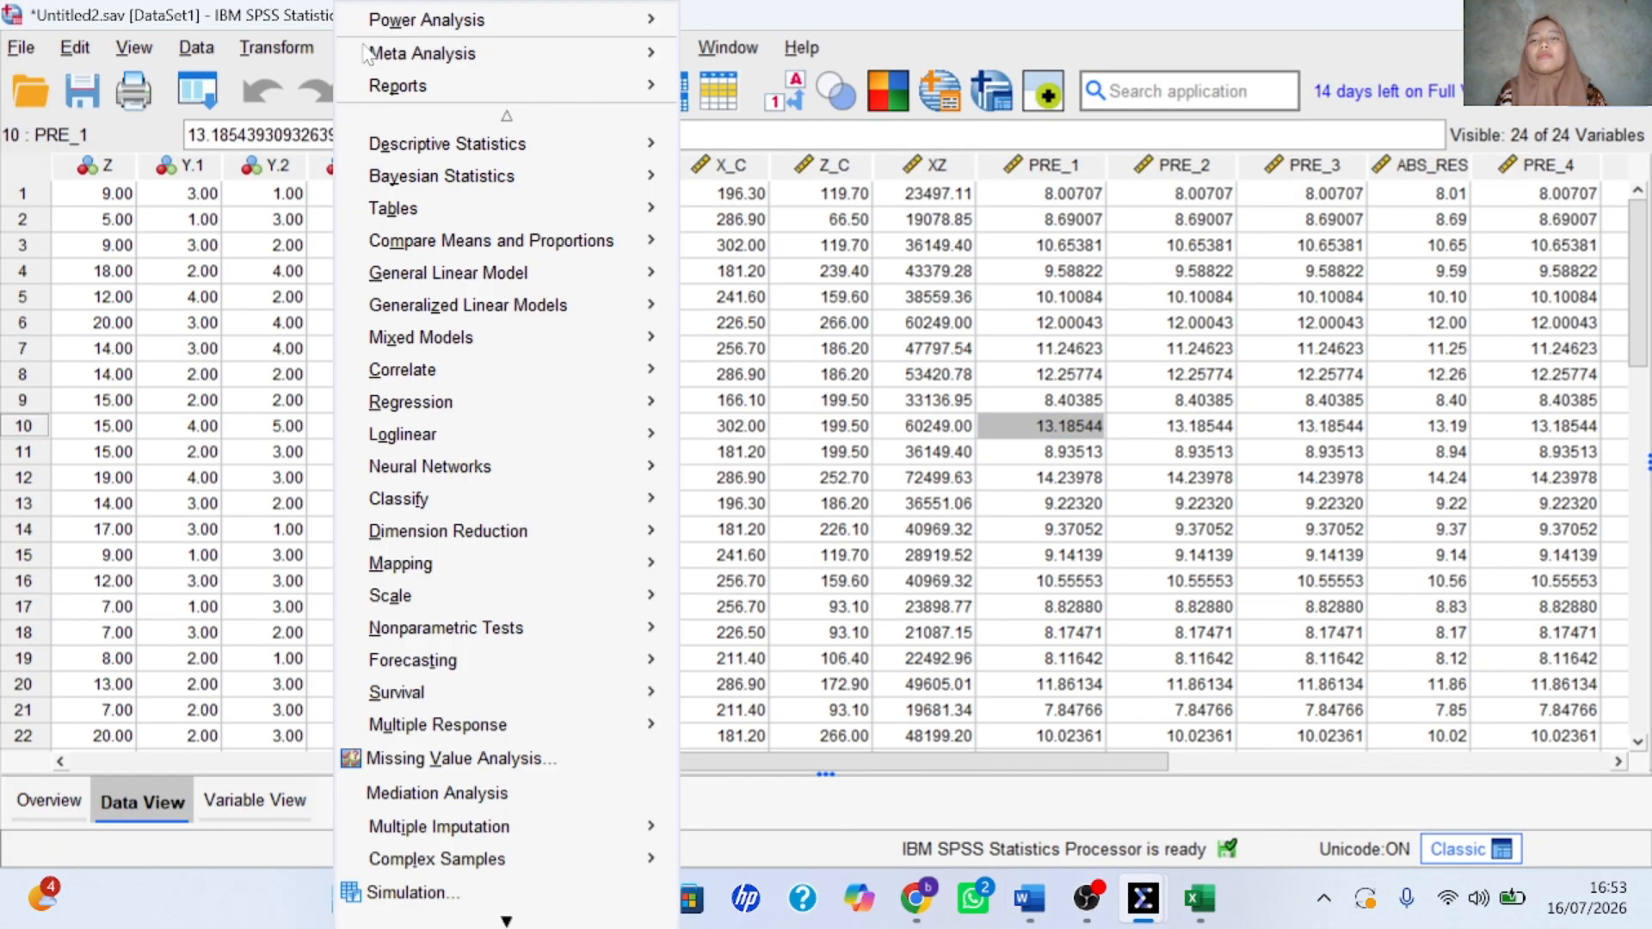
mouse_move(437, 410)
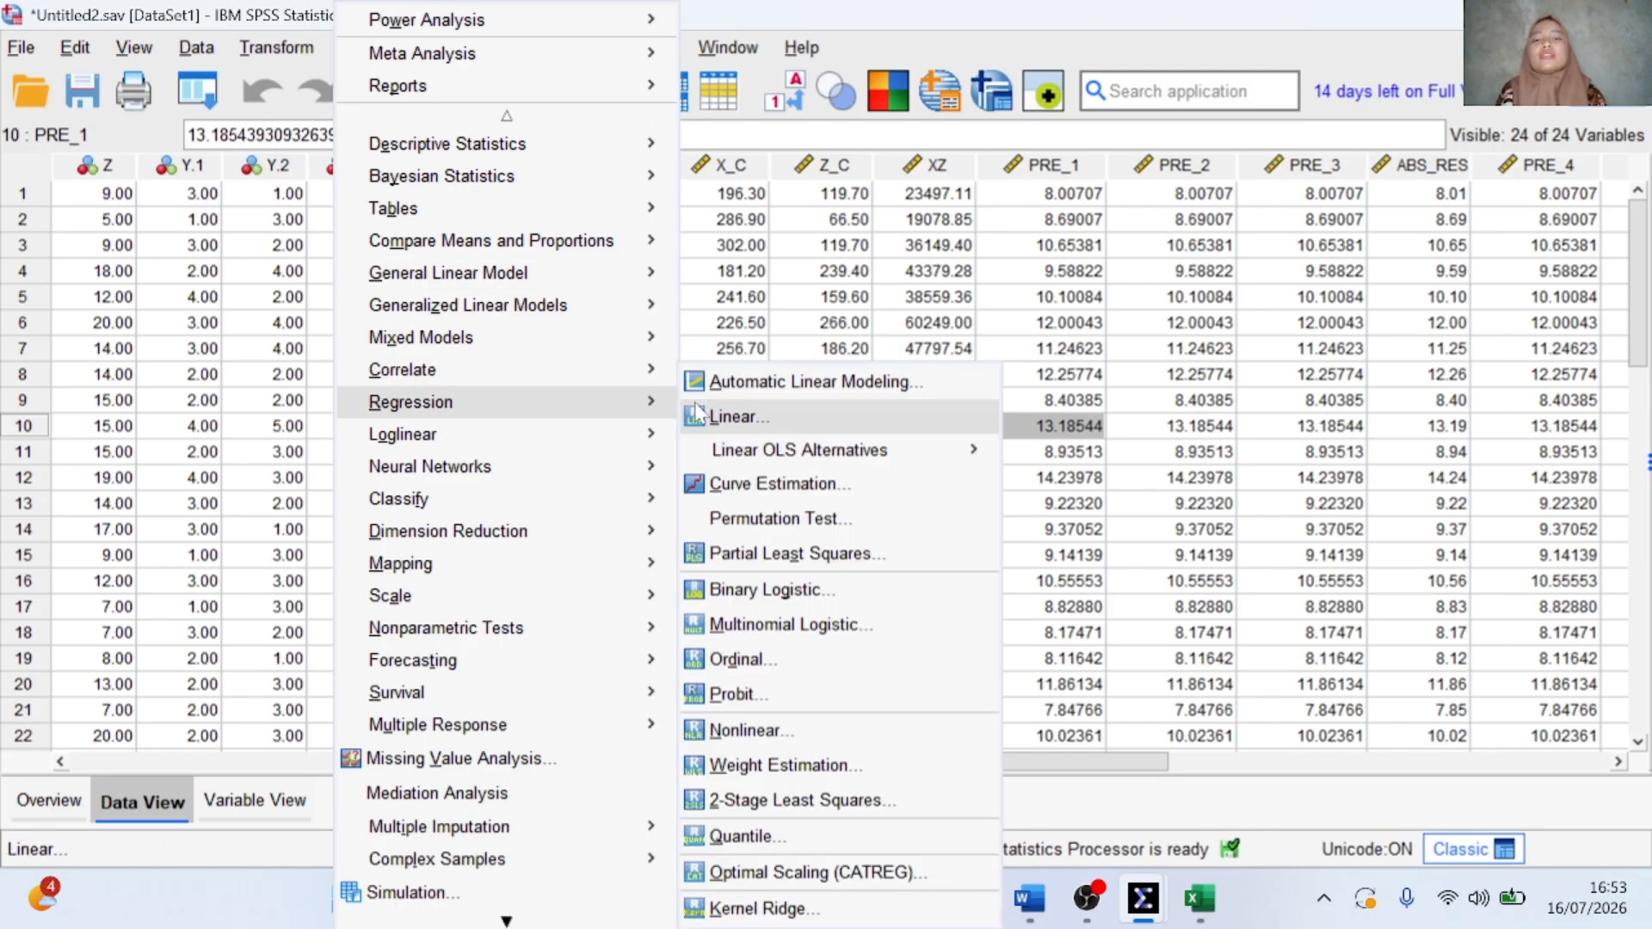
click(699, 416)
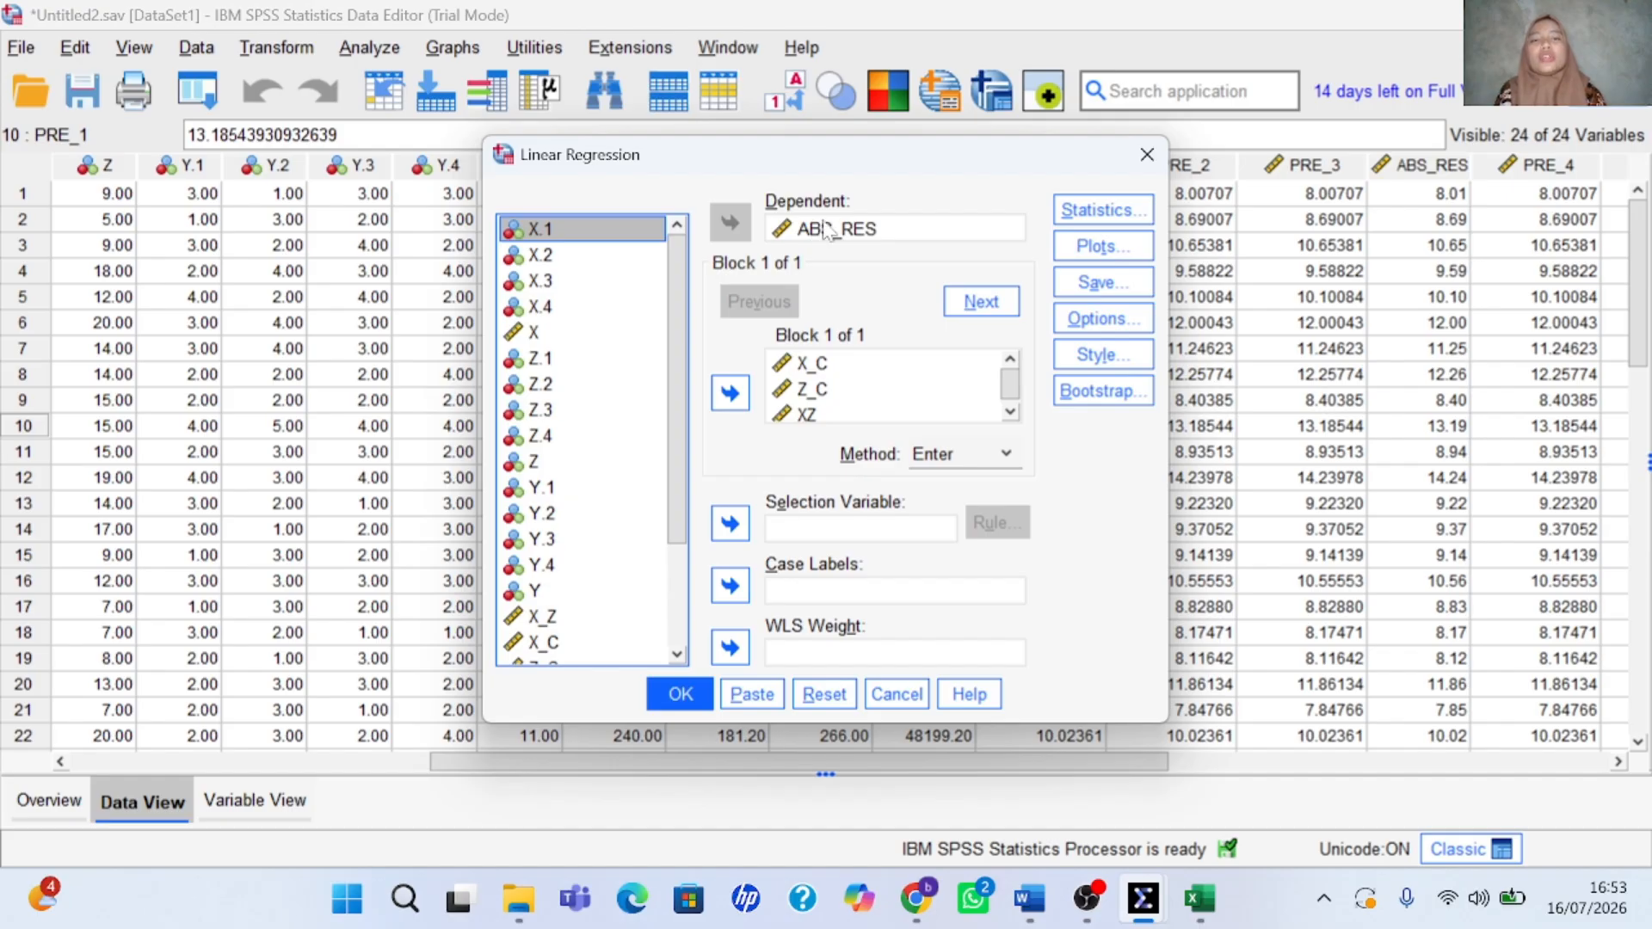
click(826, 229)
click(729, 223)
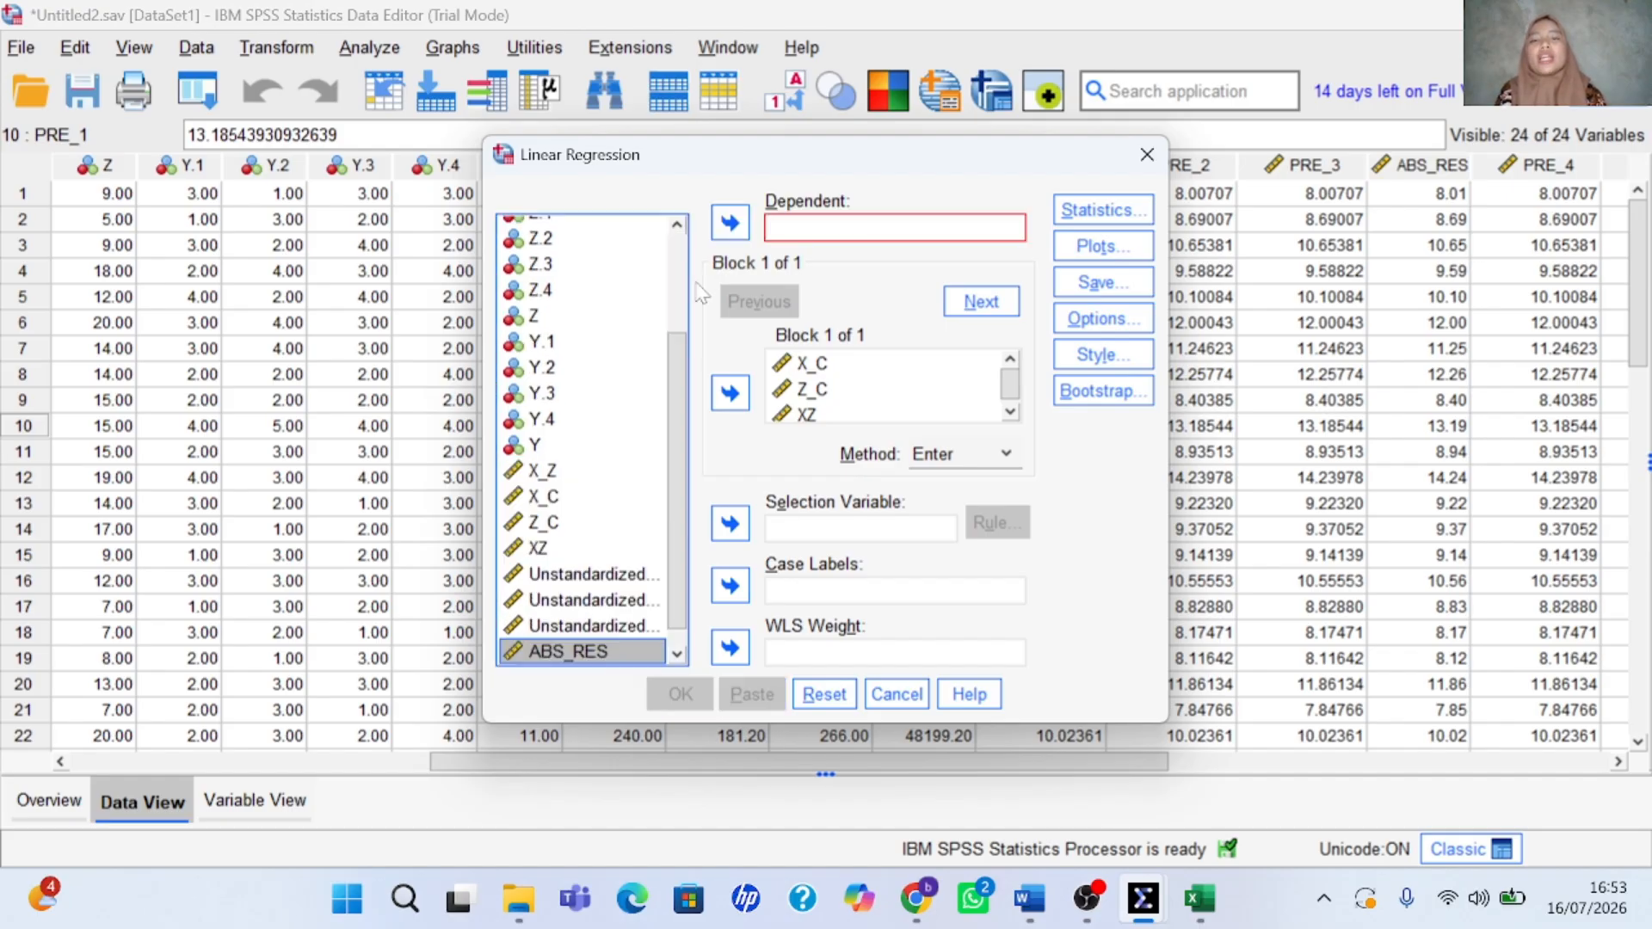
click(551, 446)
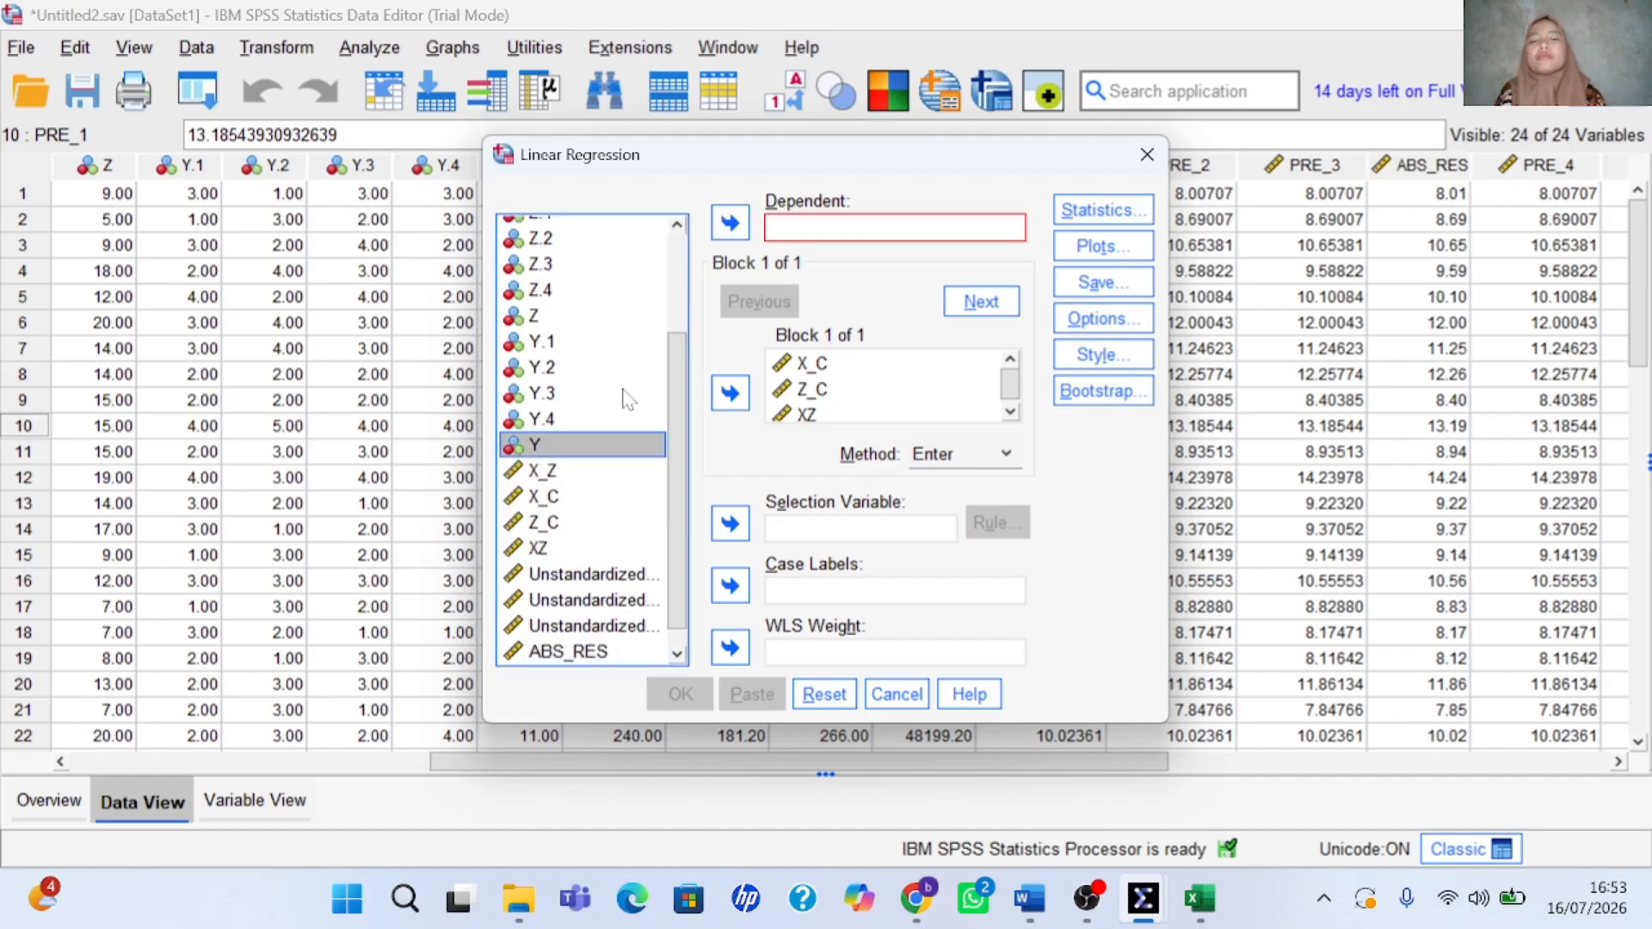
click(730, 222)
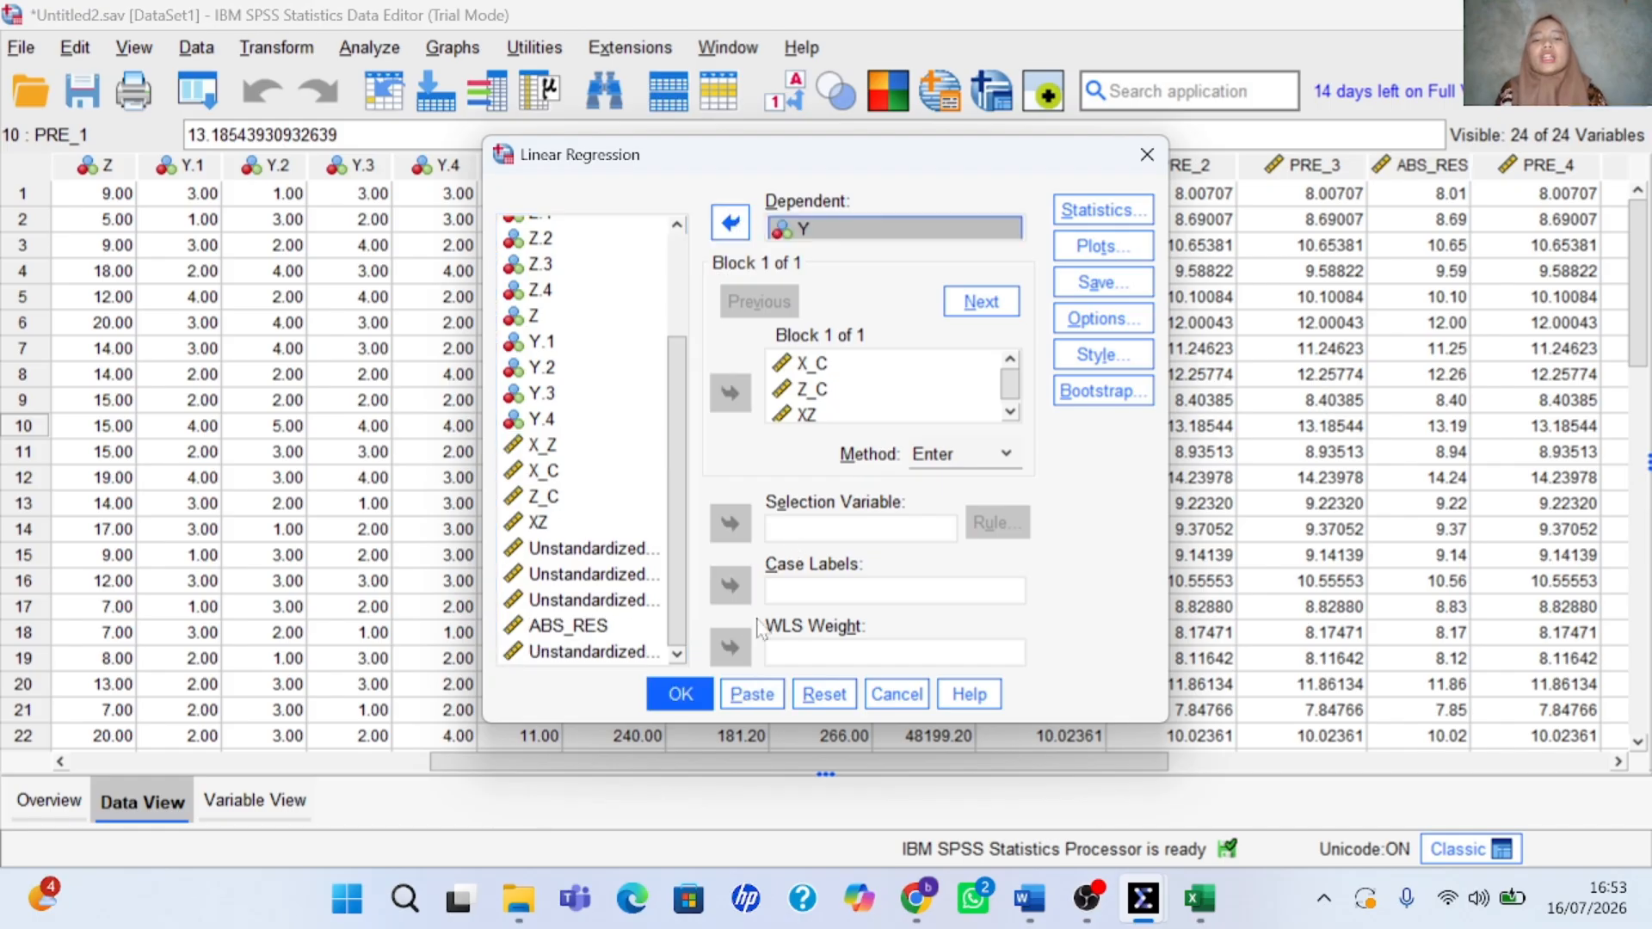
click(694, 695)
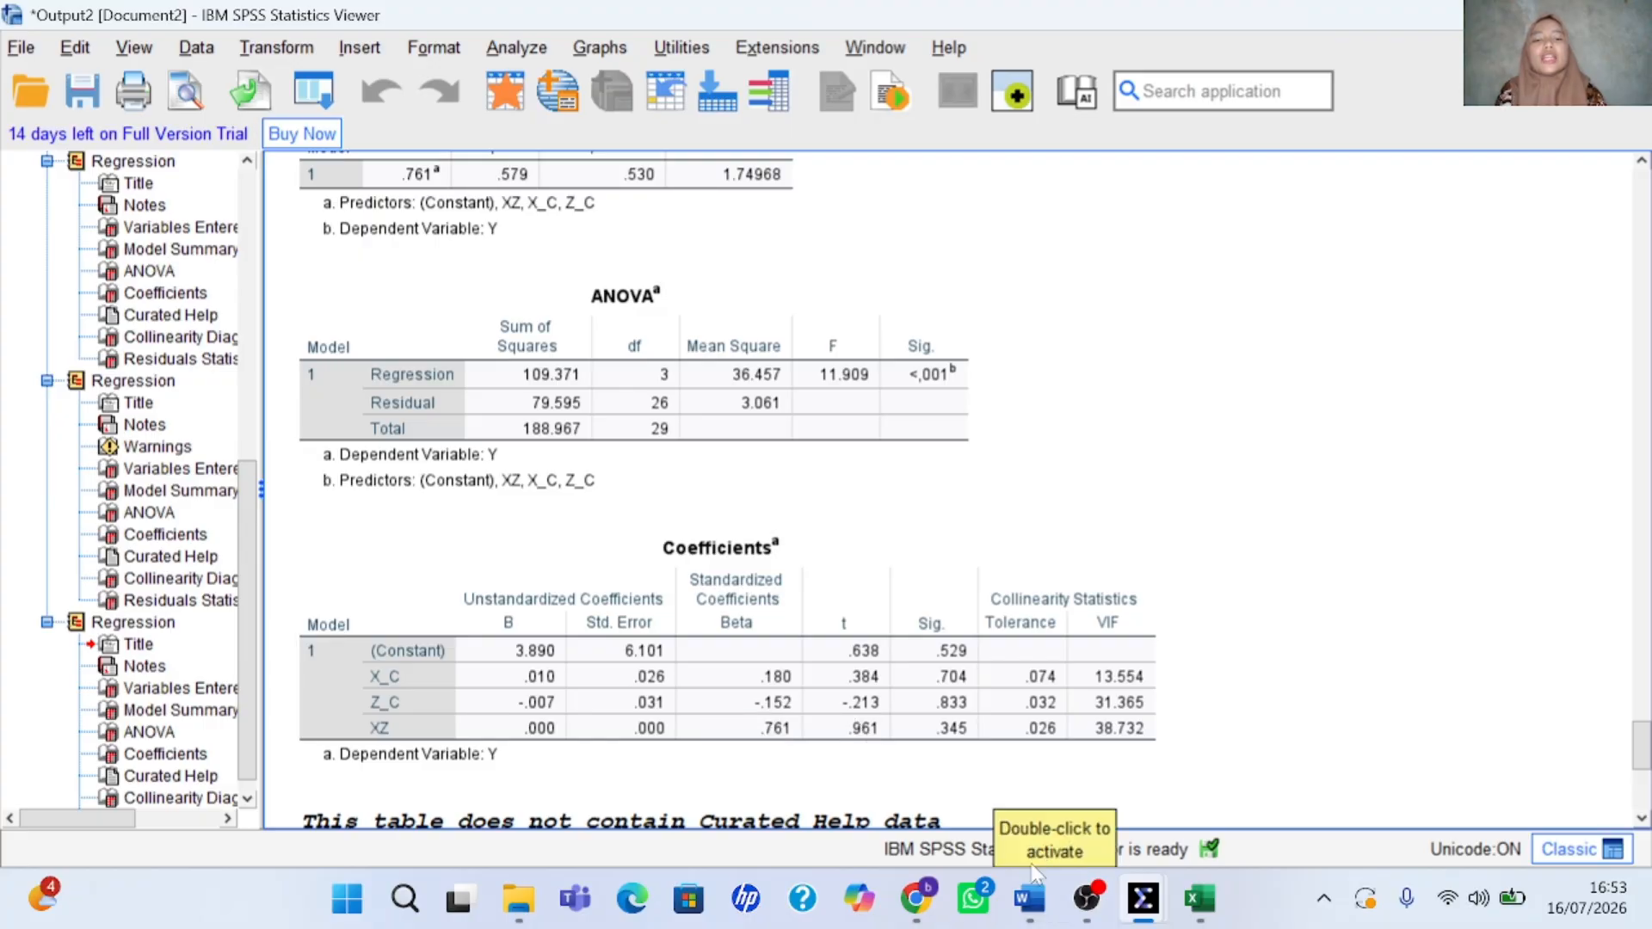
Switch to the Word report and change "1 satuan X_C" to "1 satuan Z_C" in the Koefisien Z_C bullet of the linear regression interpretation
mouse_move(1029, 899)
click(1024, 830)
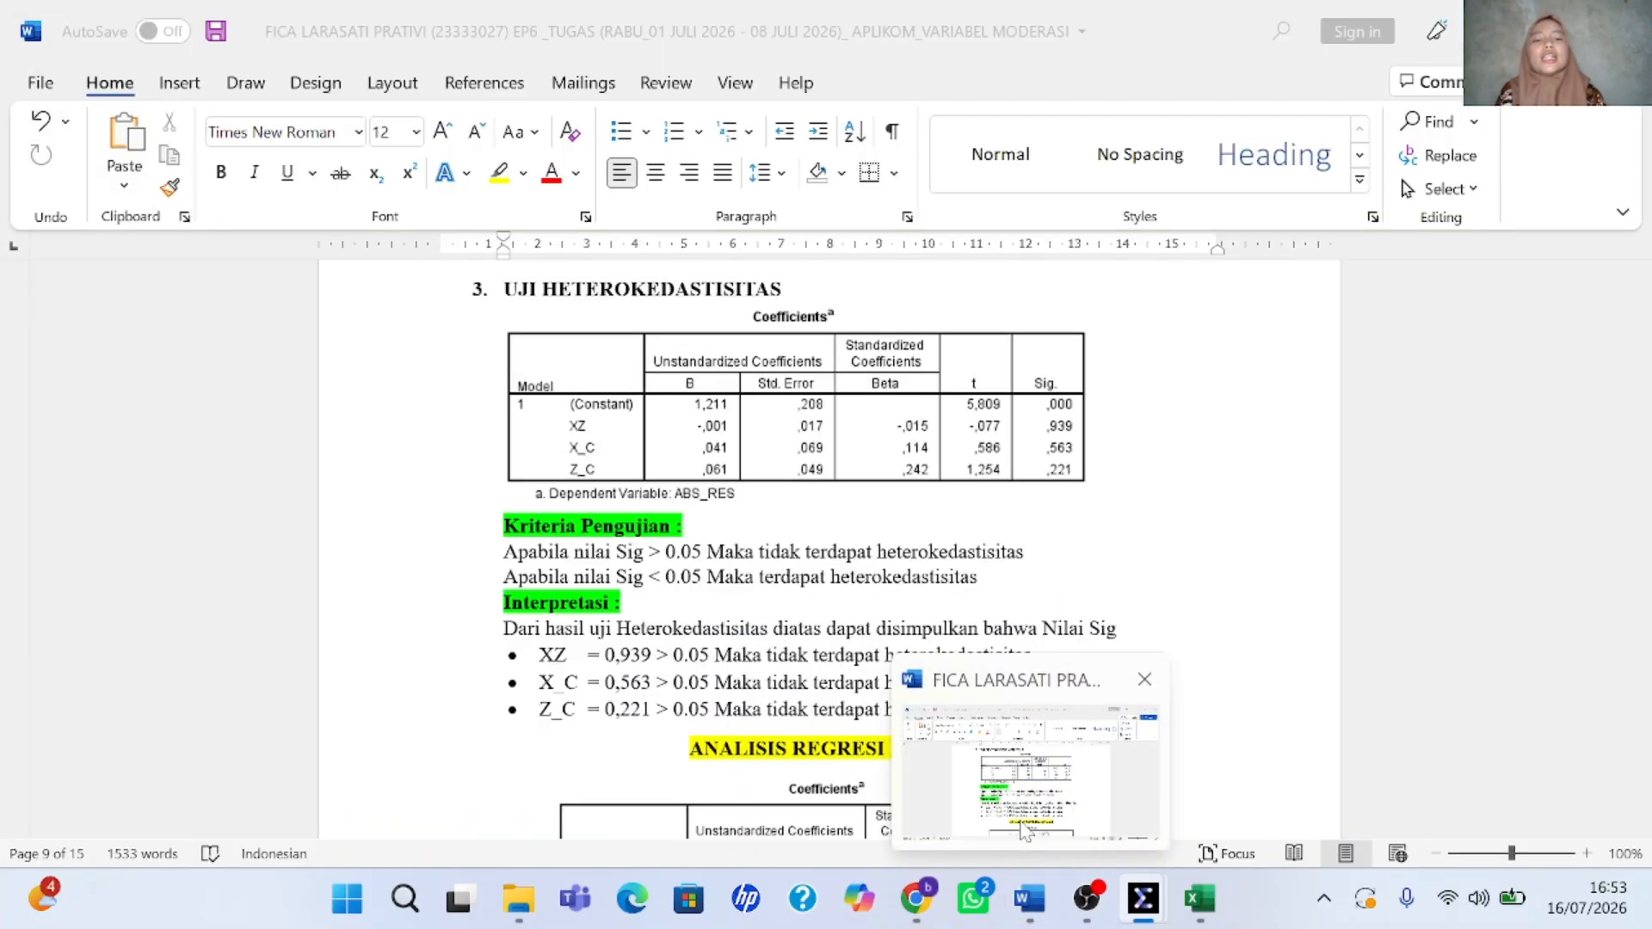
scroll(978, 641, down, 5)
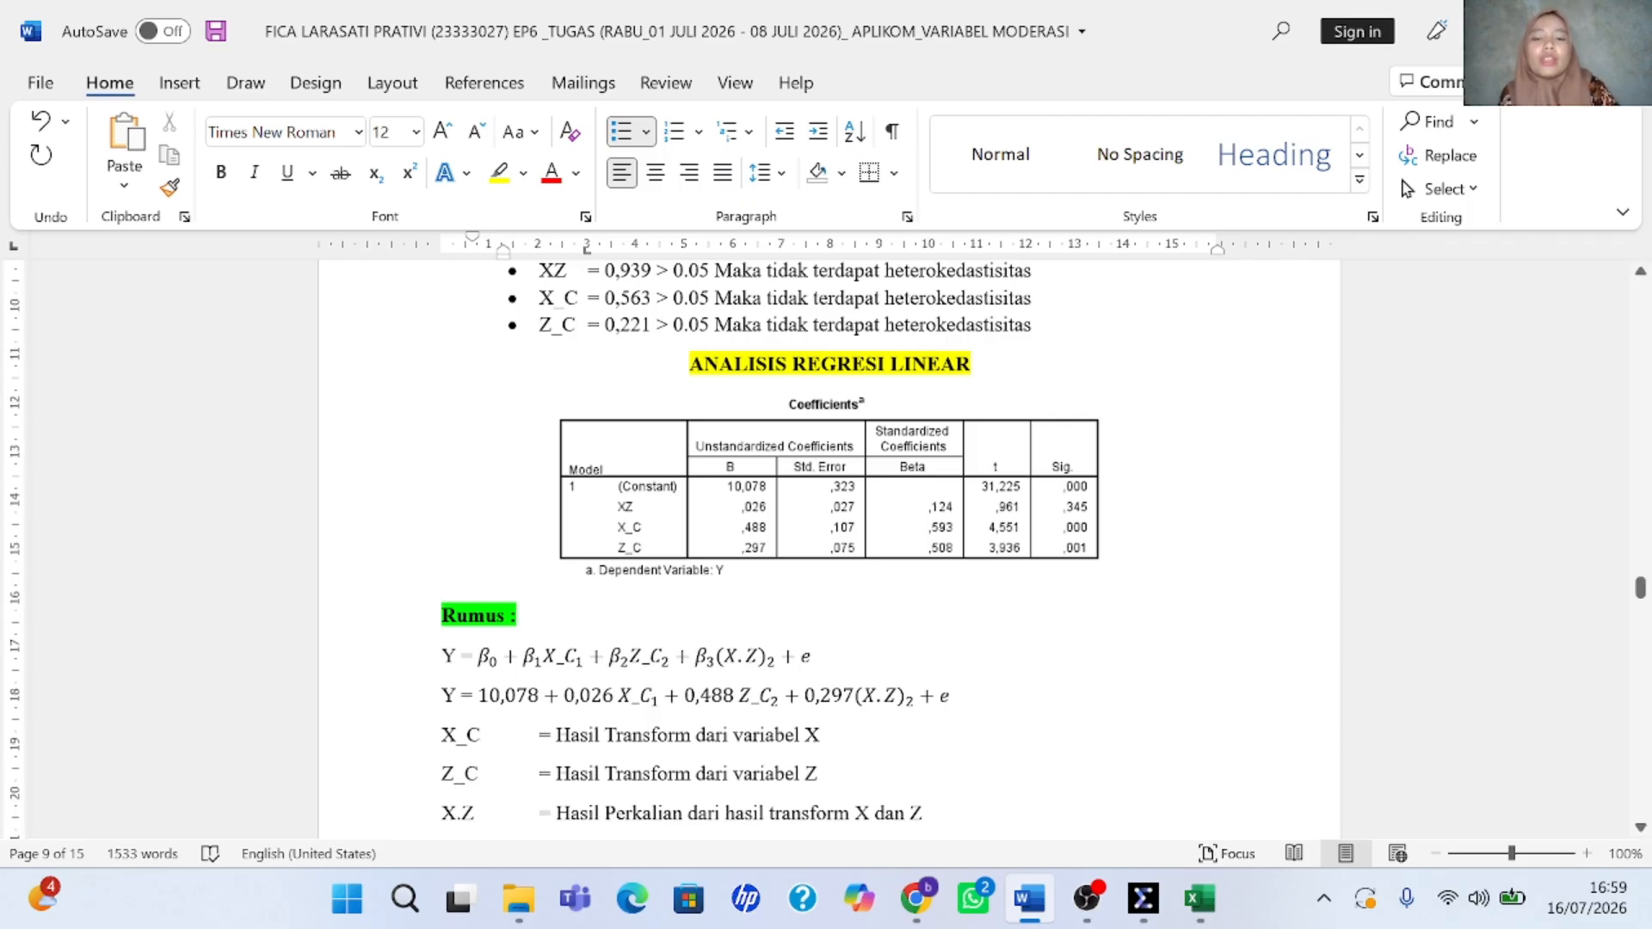
scroll(821, 551, down, 3)
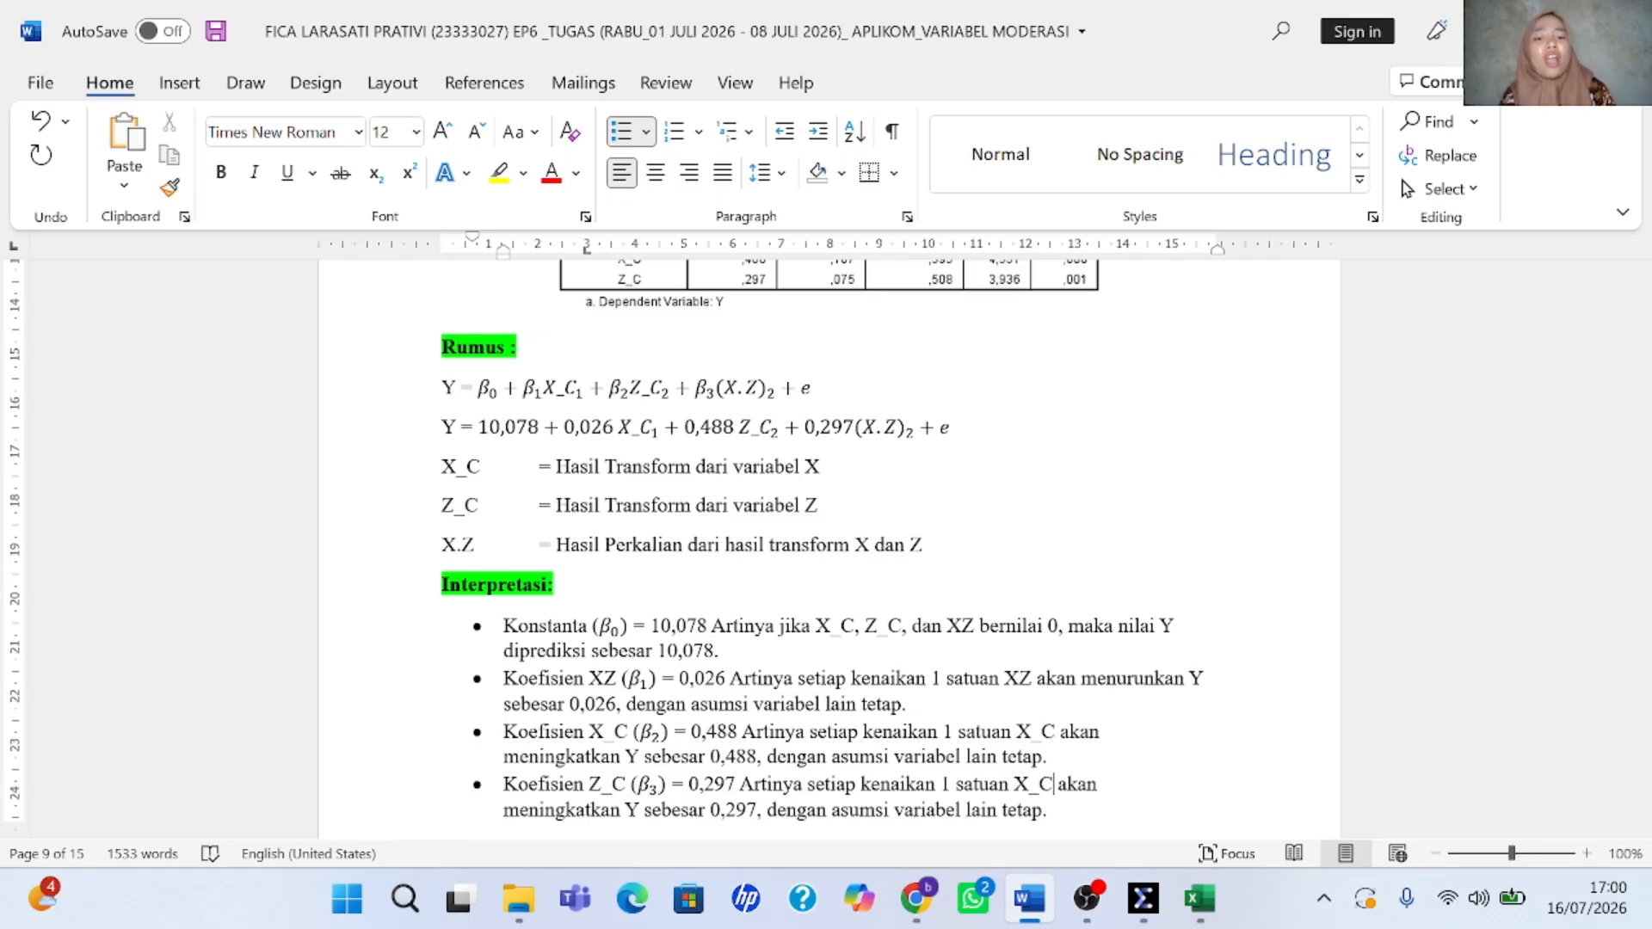
click(1029, 784)
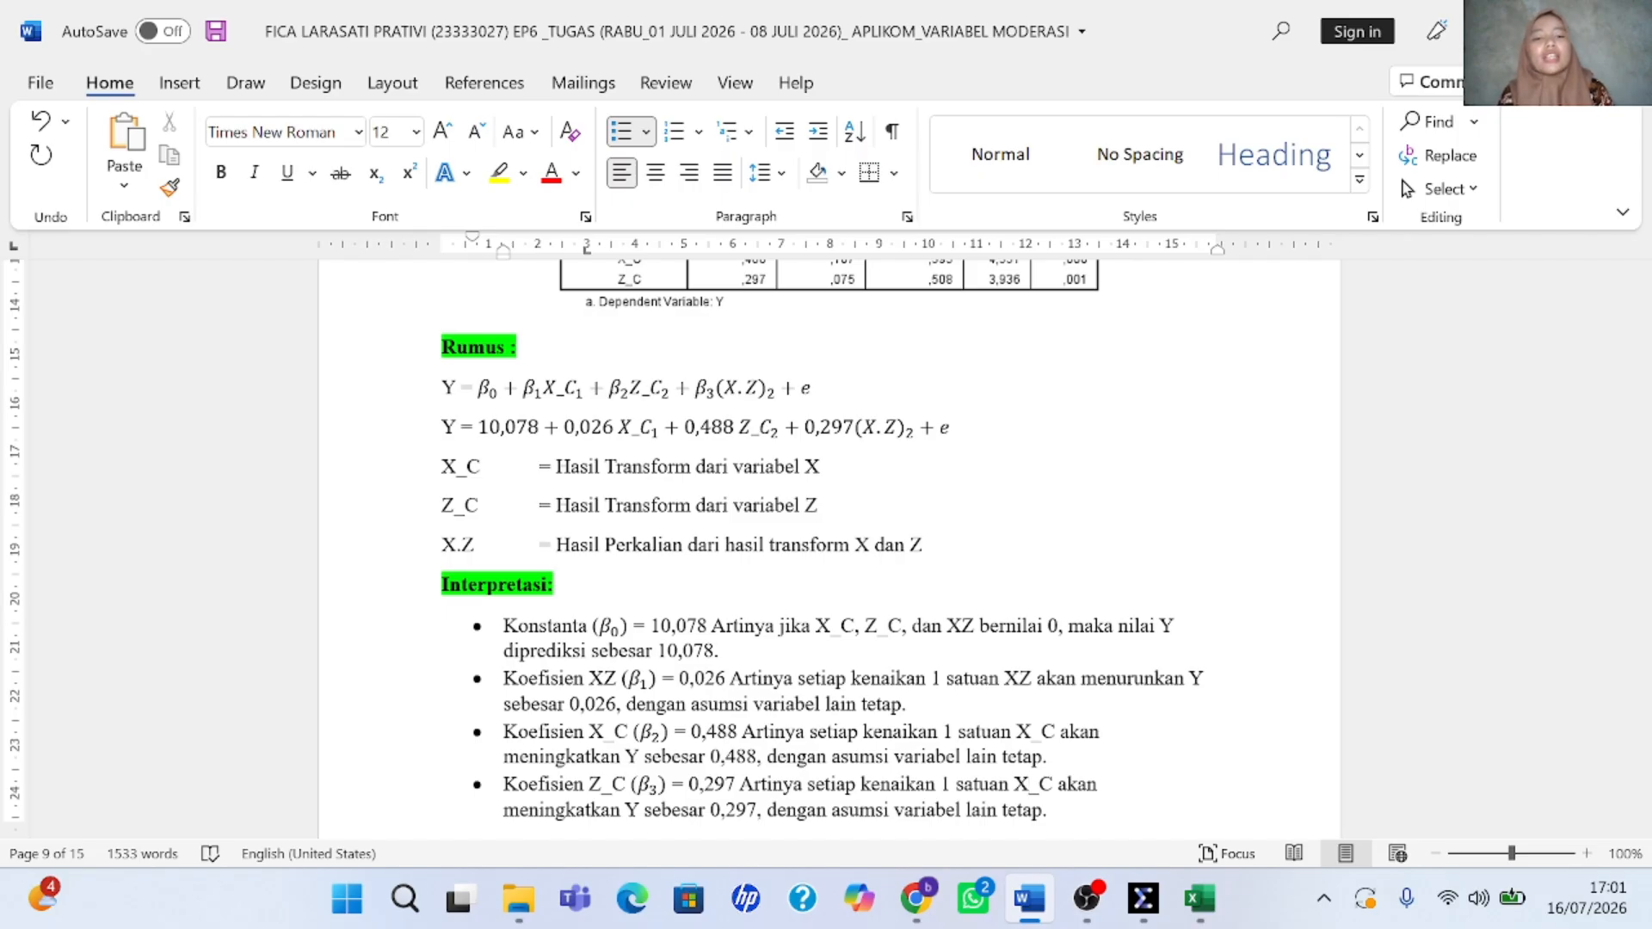
key(BackSpace)
text(Z)
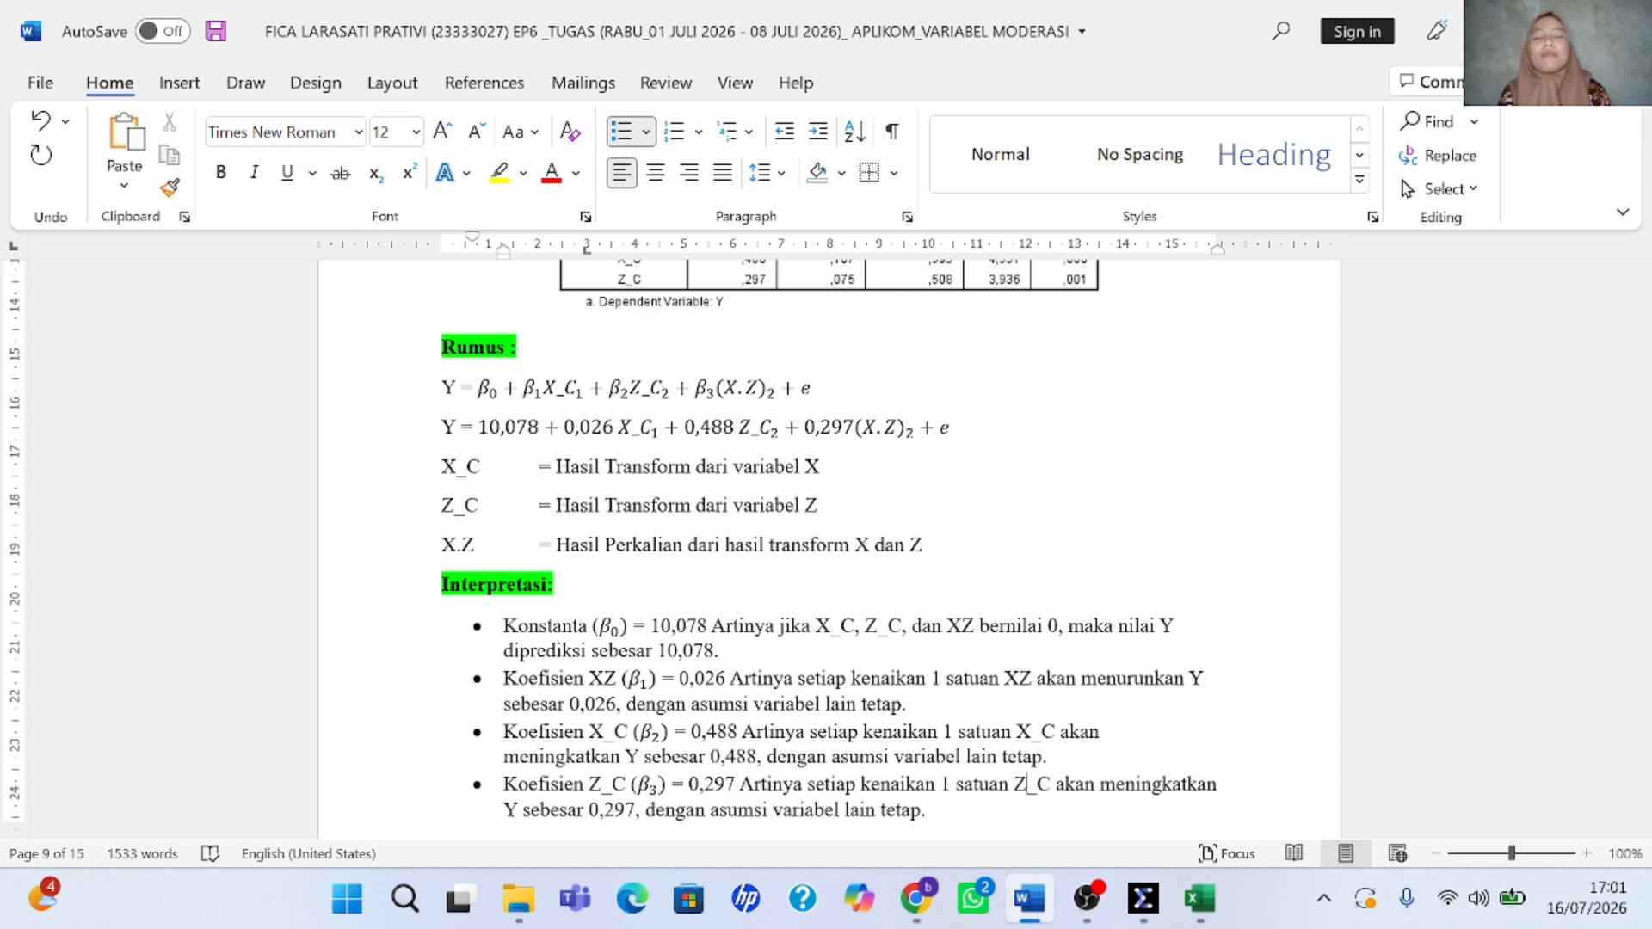
Examine the T table under UJI HIPOTESIS T and the degrees-of-freedom and T-table value calculation below it
click(826, 277)
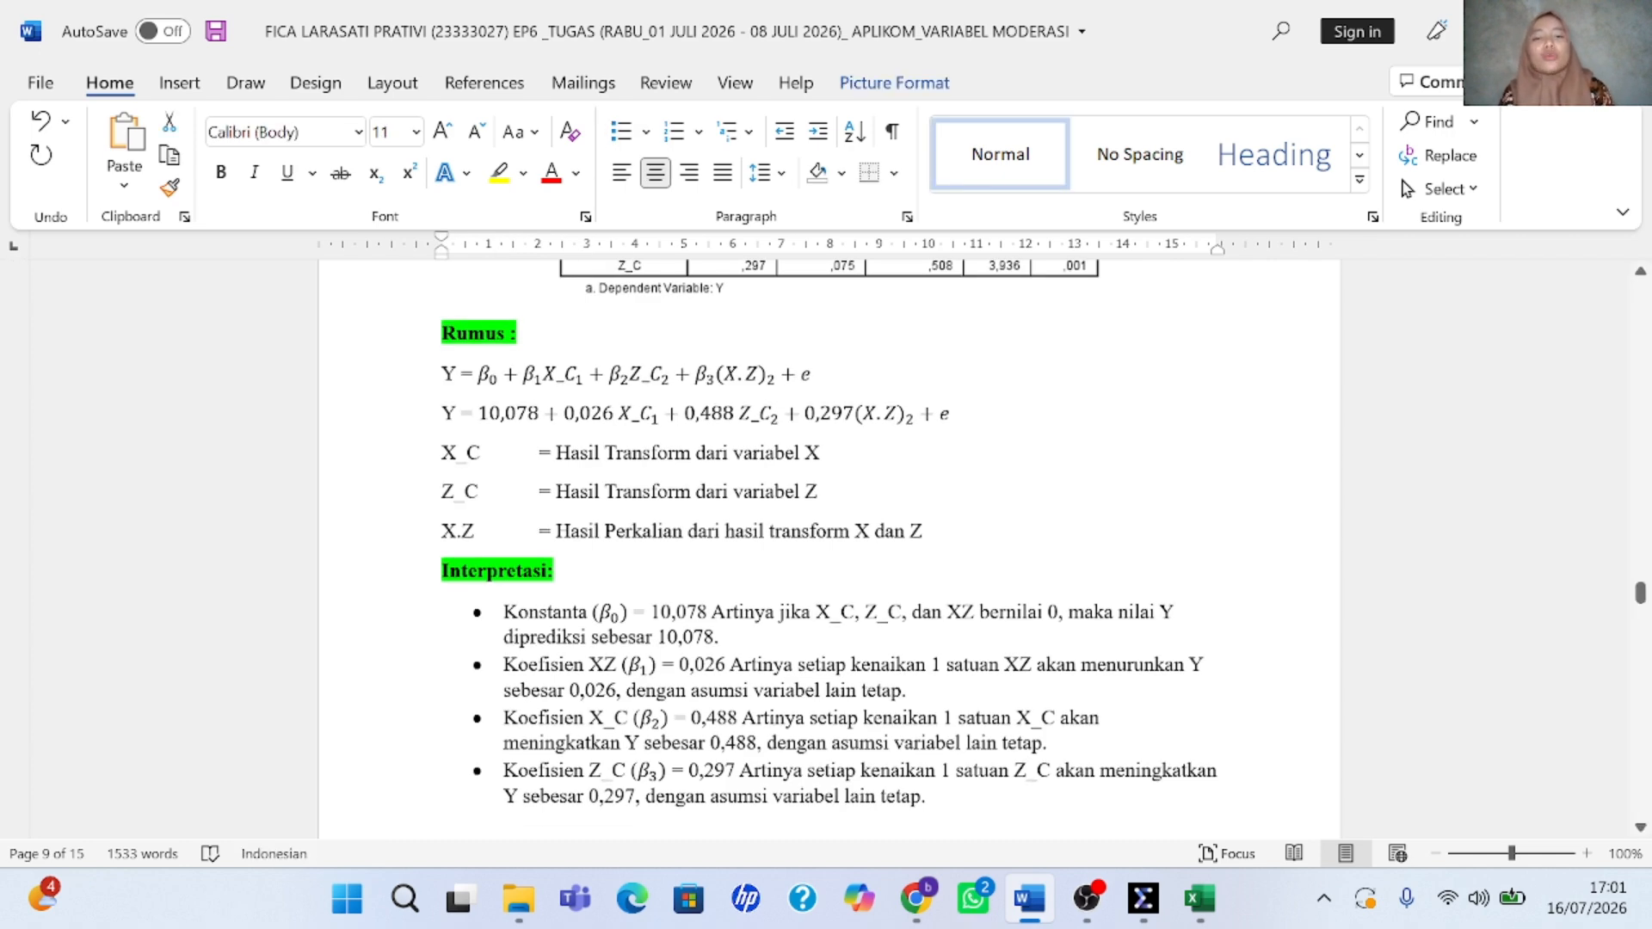
scroll(1055, 694, down, 6)
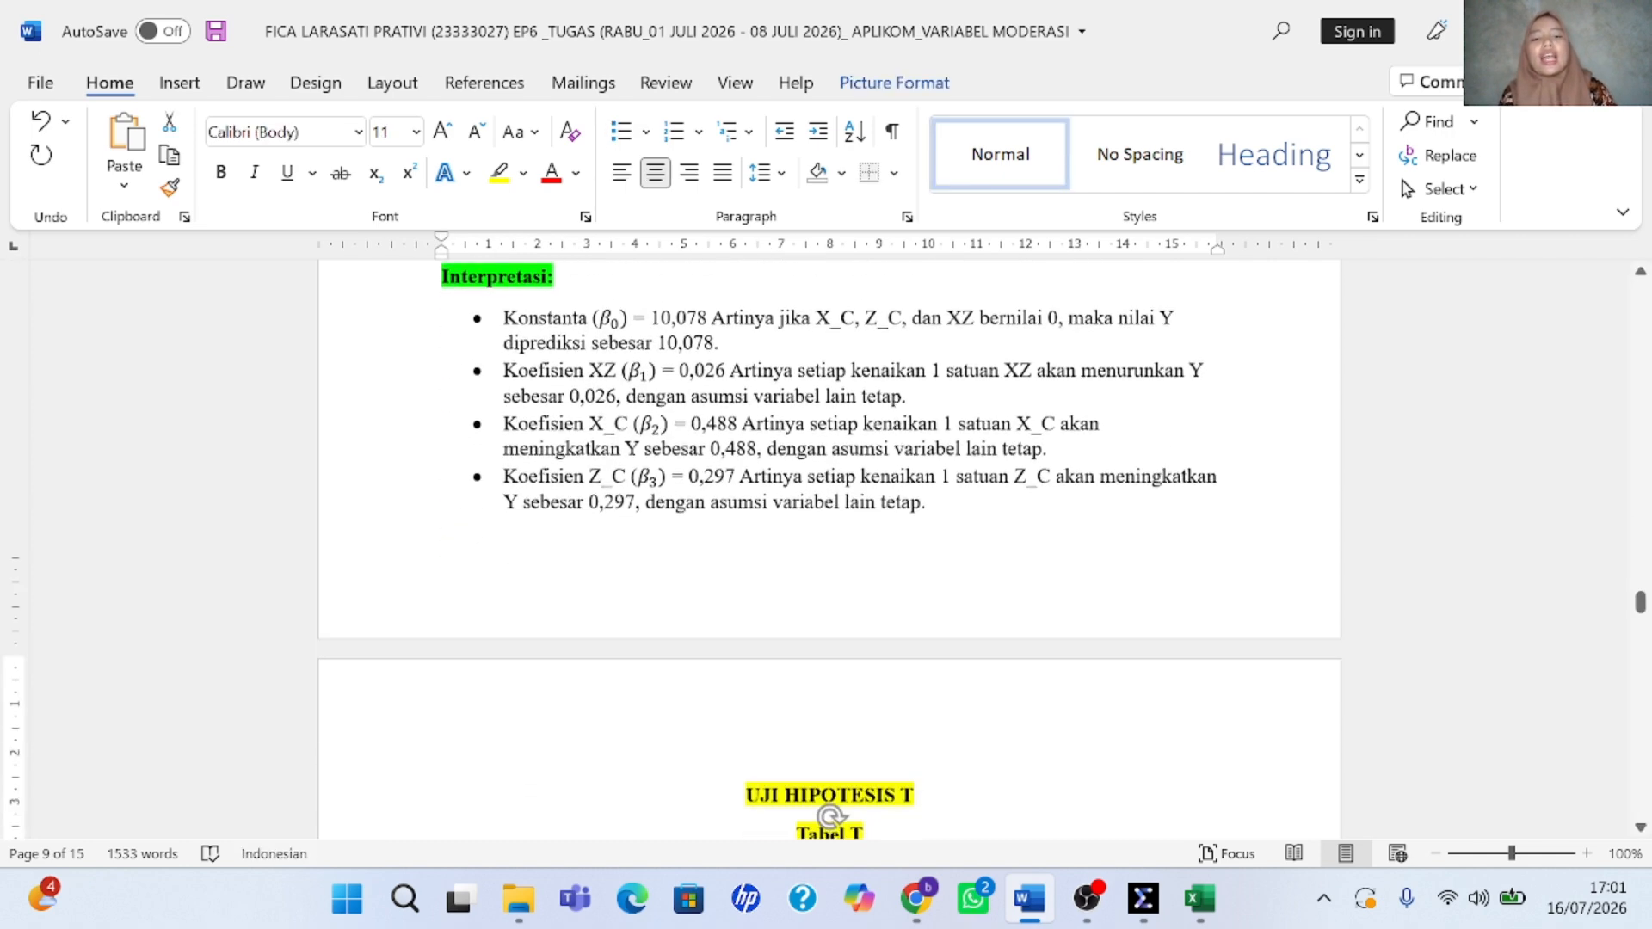
scroll(1054, 693, down, 8)
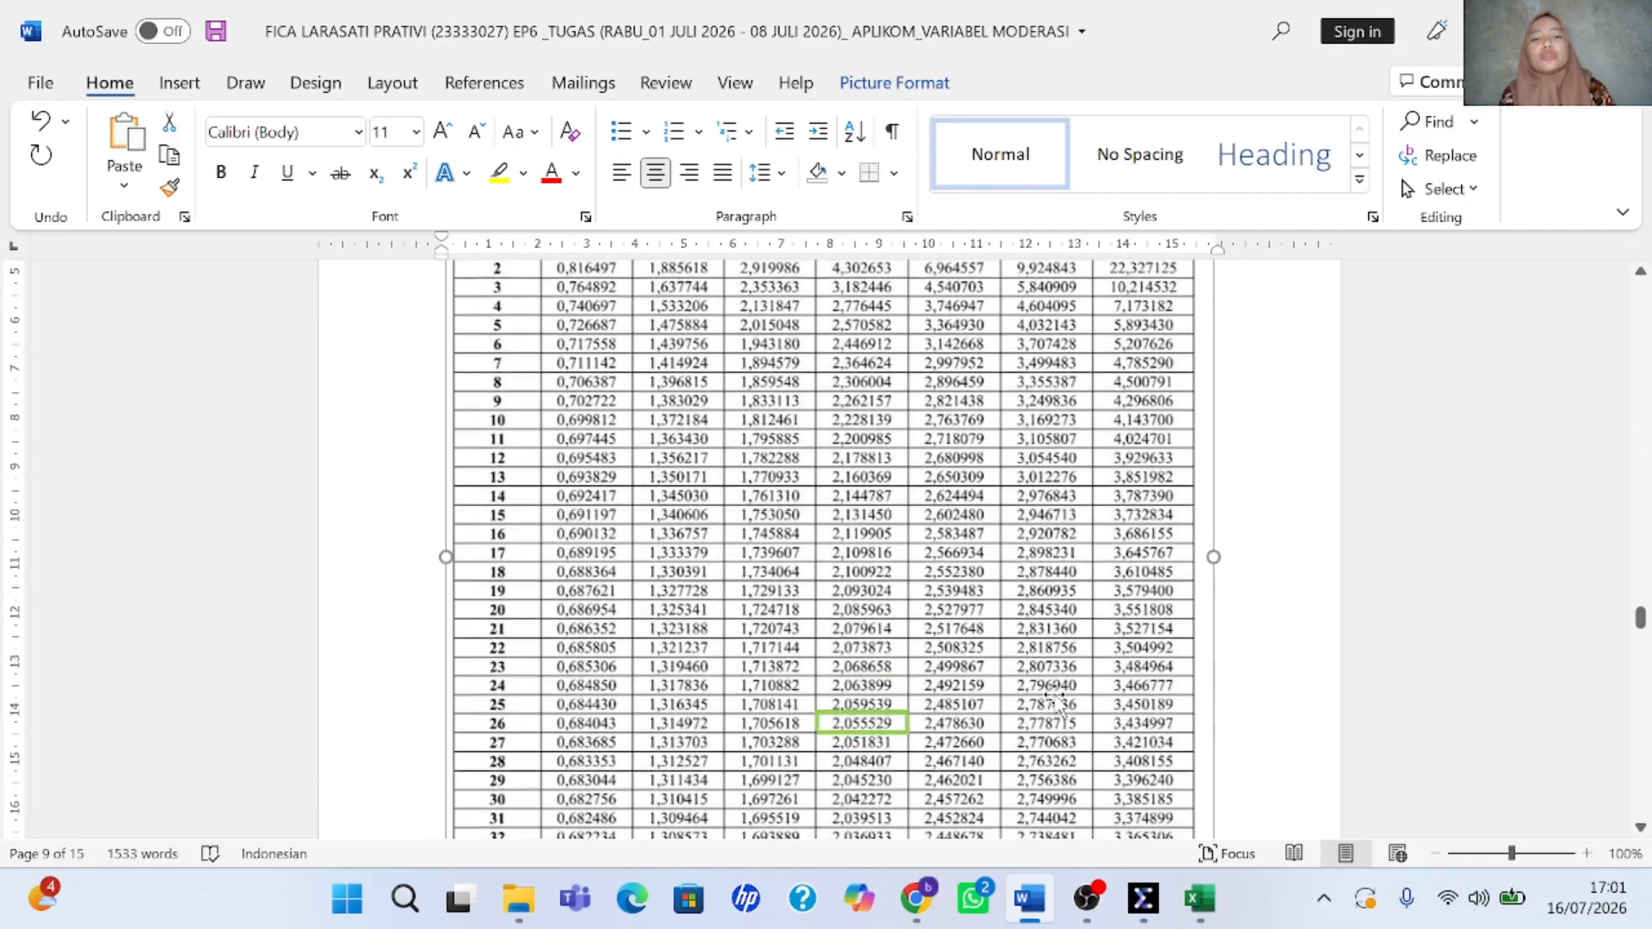
scroll(1058, 693, down, 3)
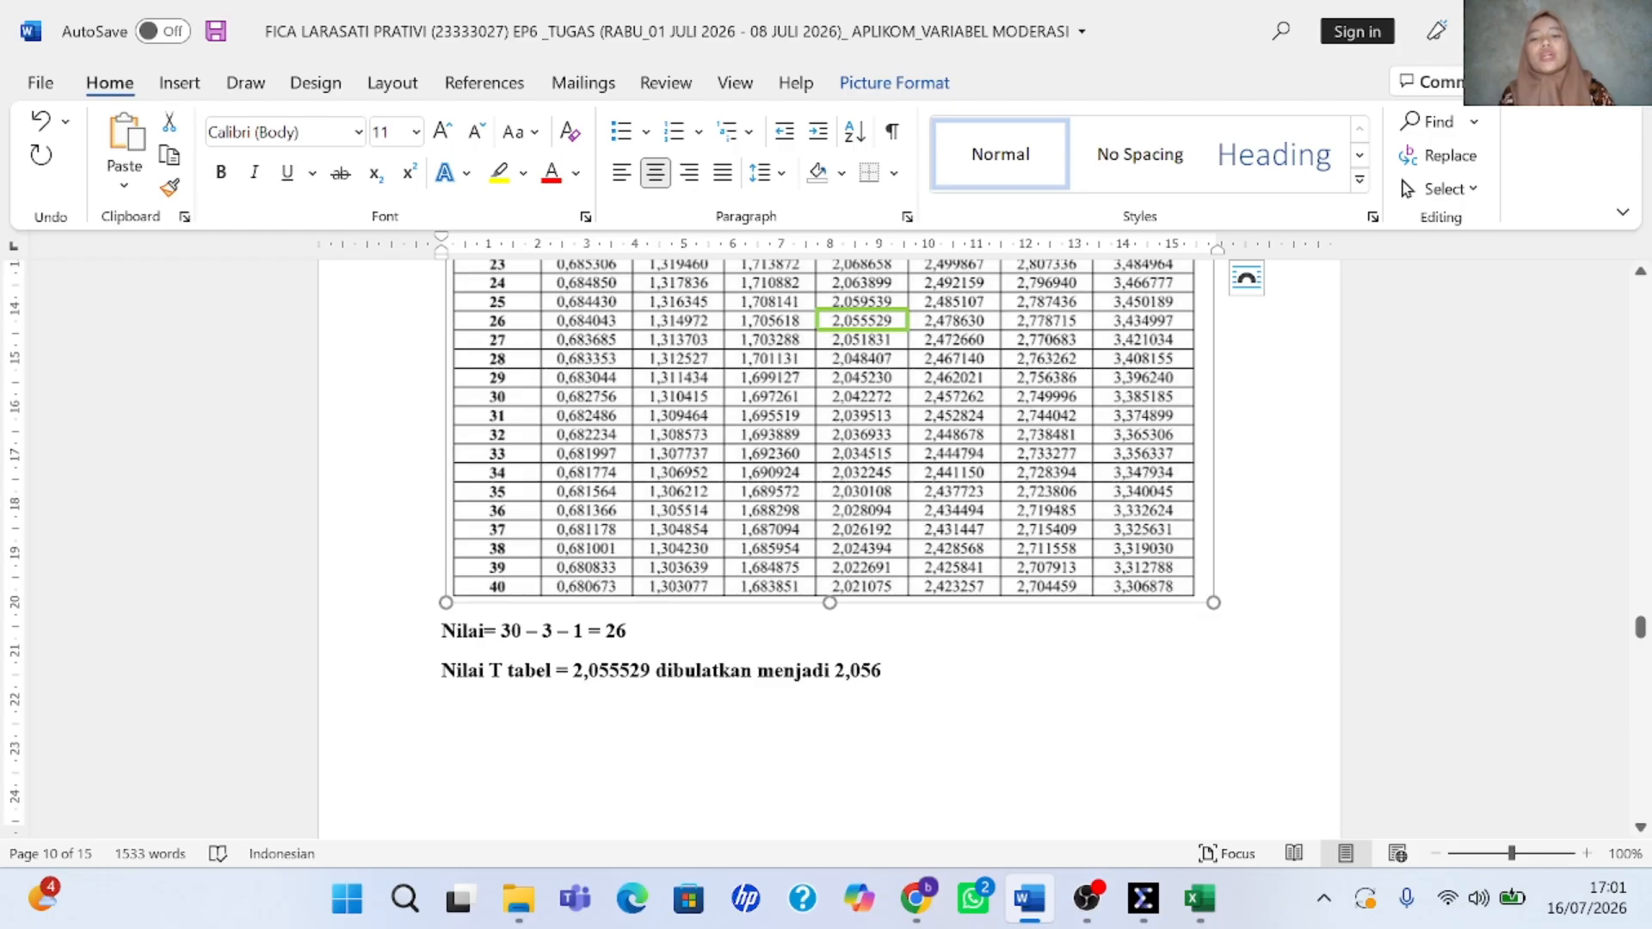
scroll(826, 516, up, 1)
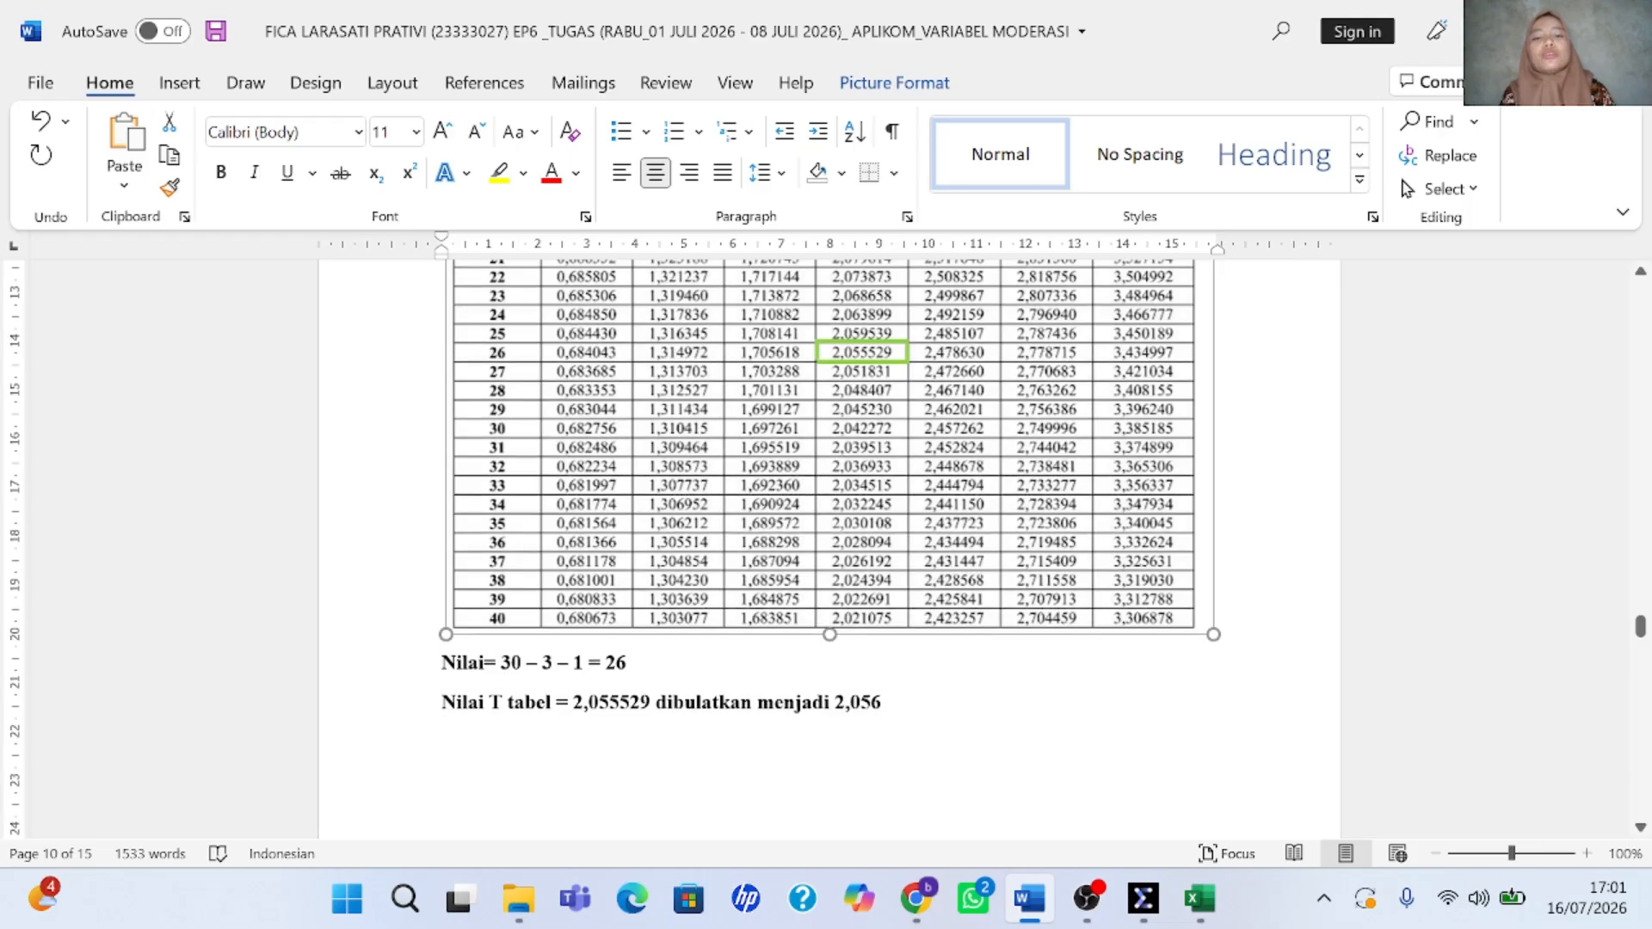
scroll(919, 471, up, 3)
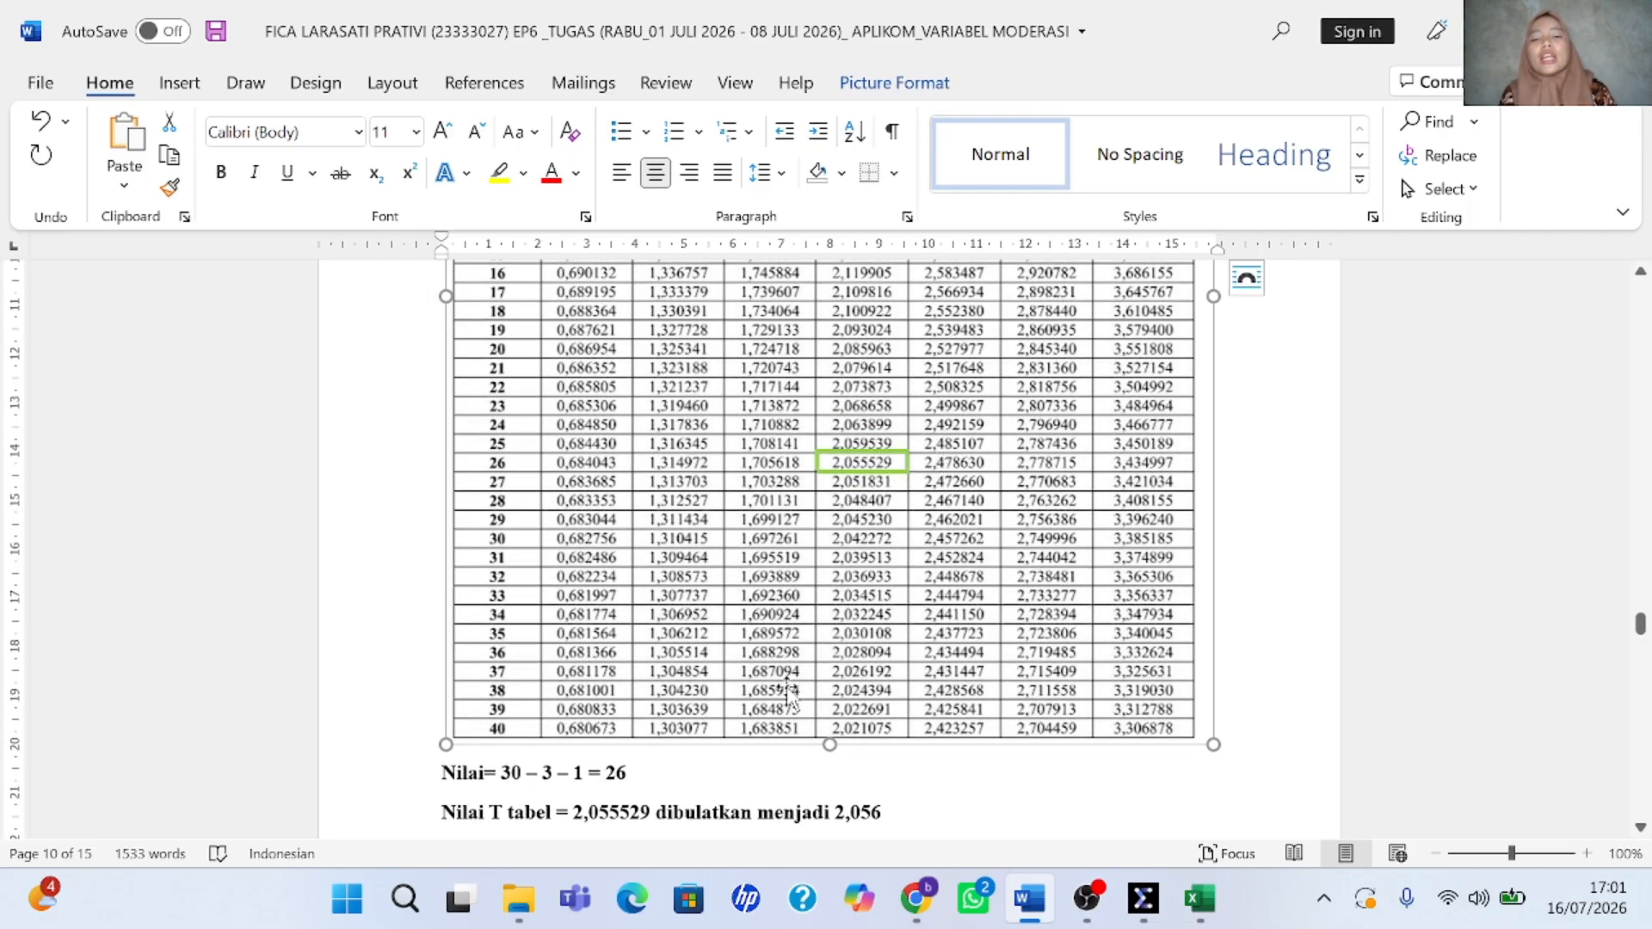
Review the Hasil coefficients table, the X_C, Z_C and X.Z definitions and the T and Sig testing criteria
scroll(919, 471, down, 9)
scroll(830, 550, down, 14)
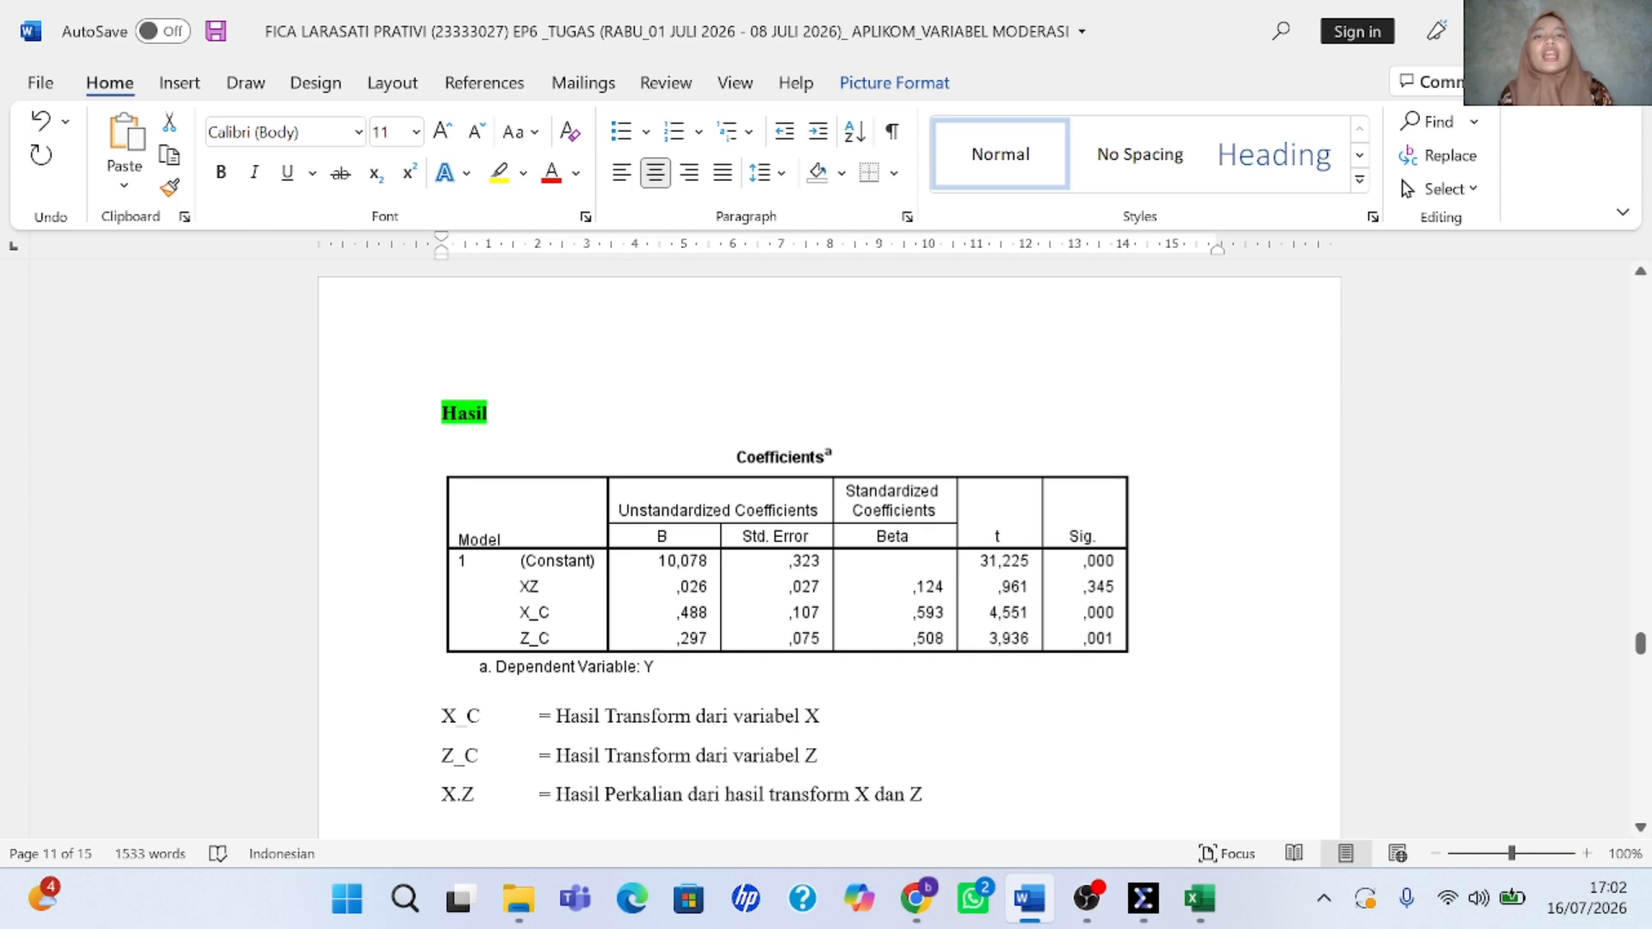
scroll(784, 551, down, 4)
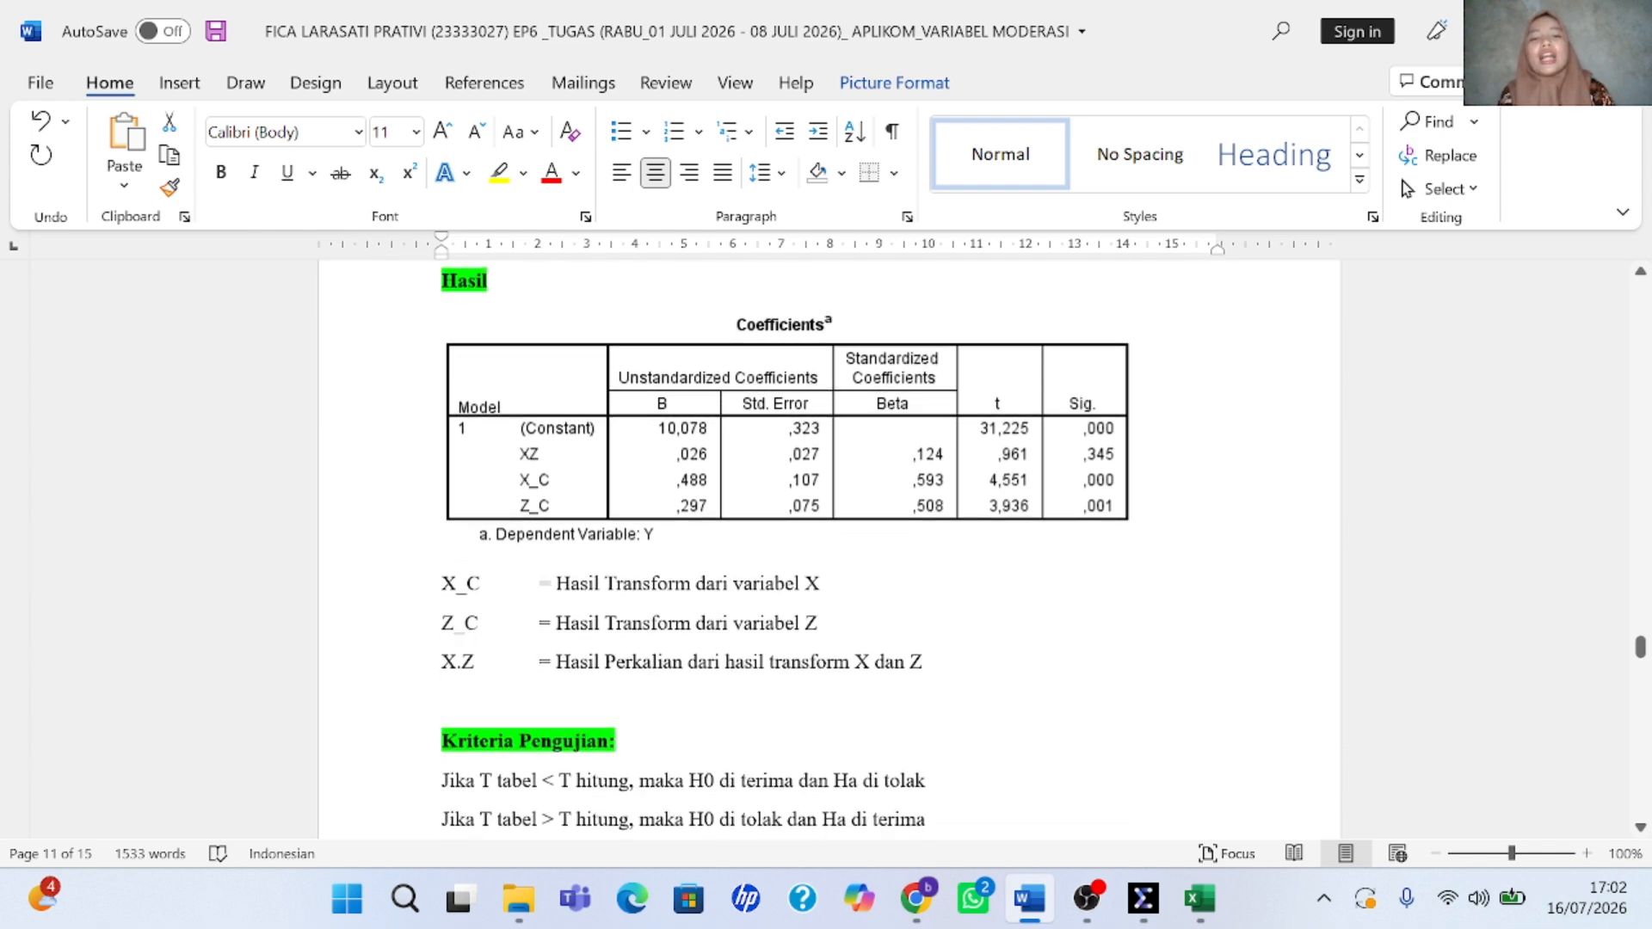
scroll(784, 550, down, 3)
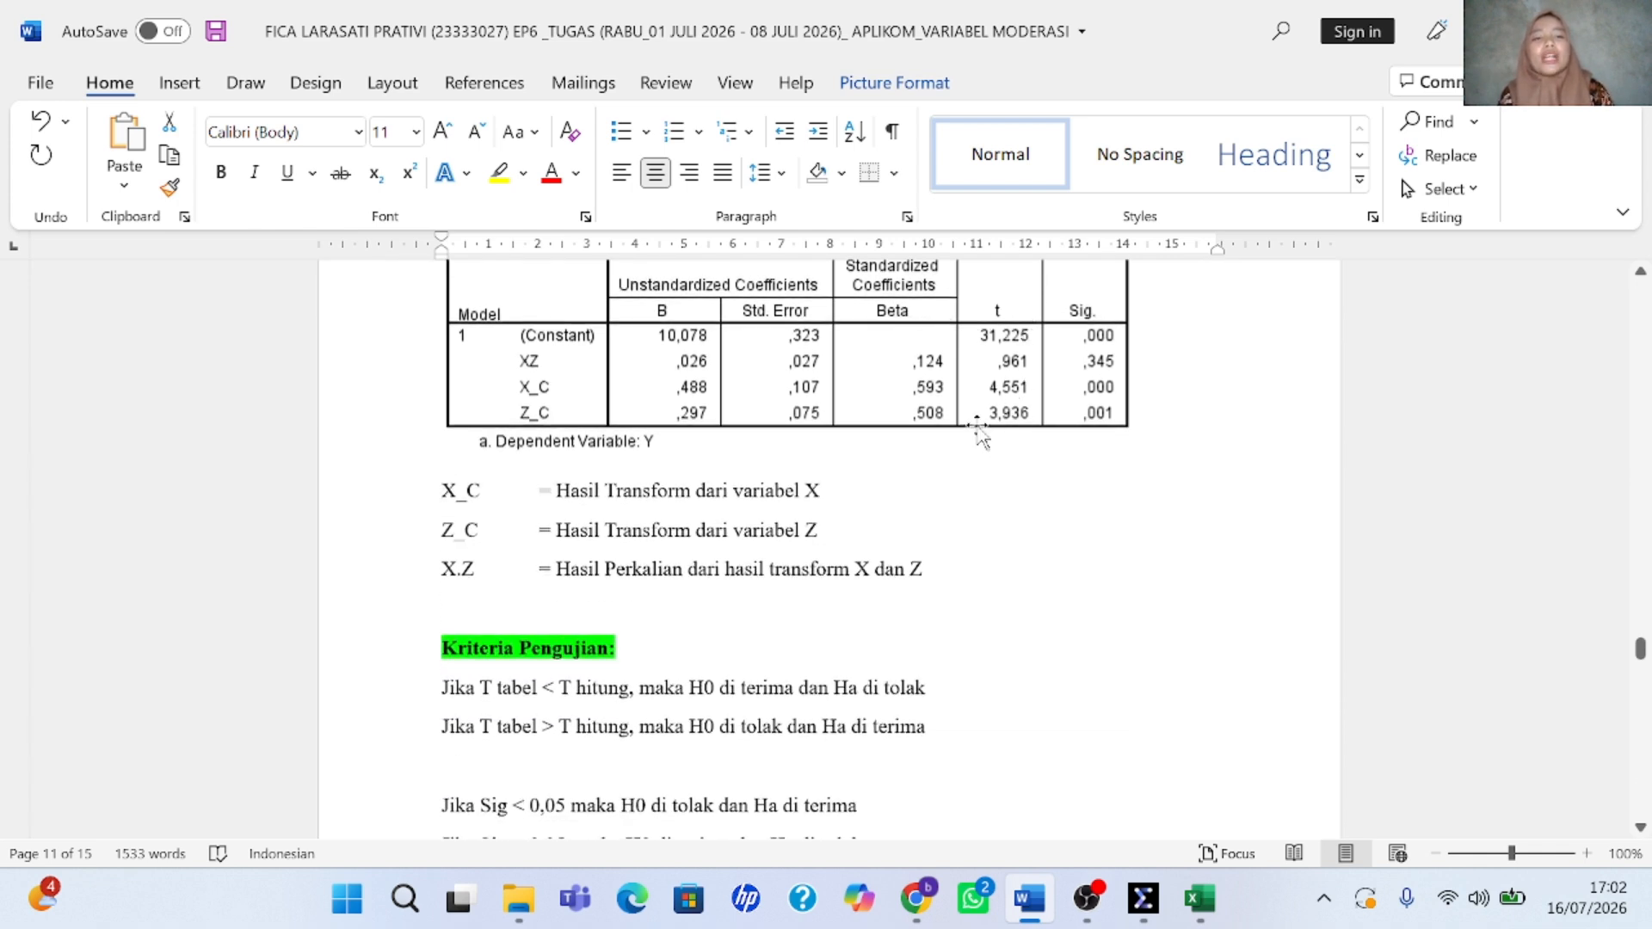
scroll(1022, 418, down, 3)
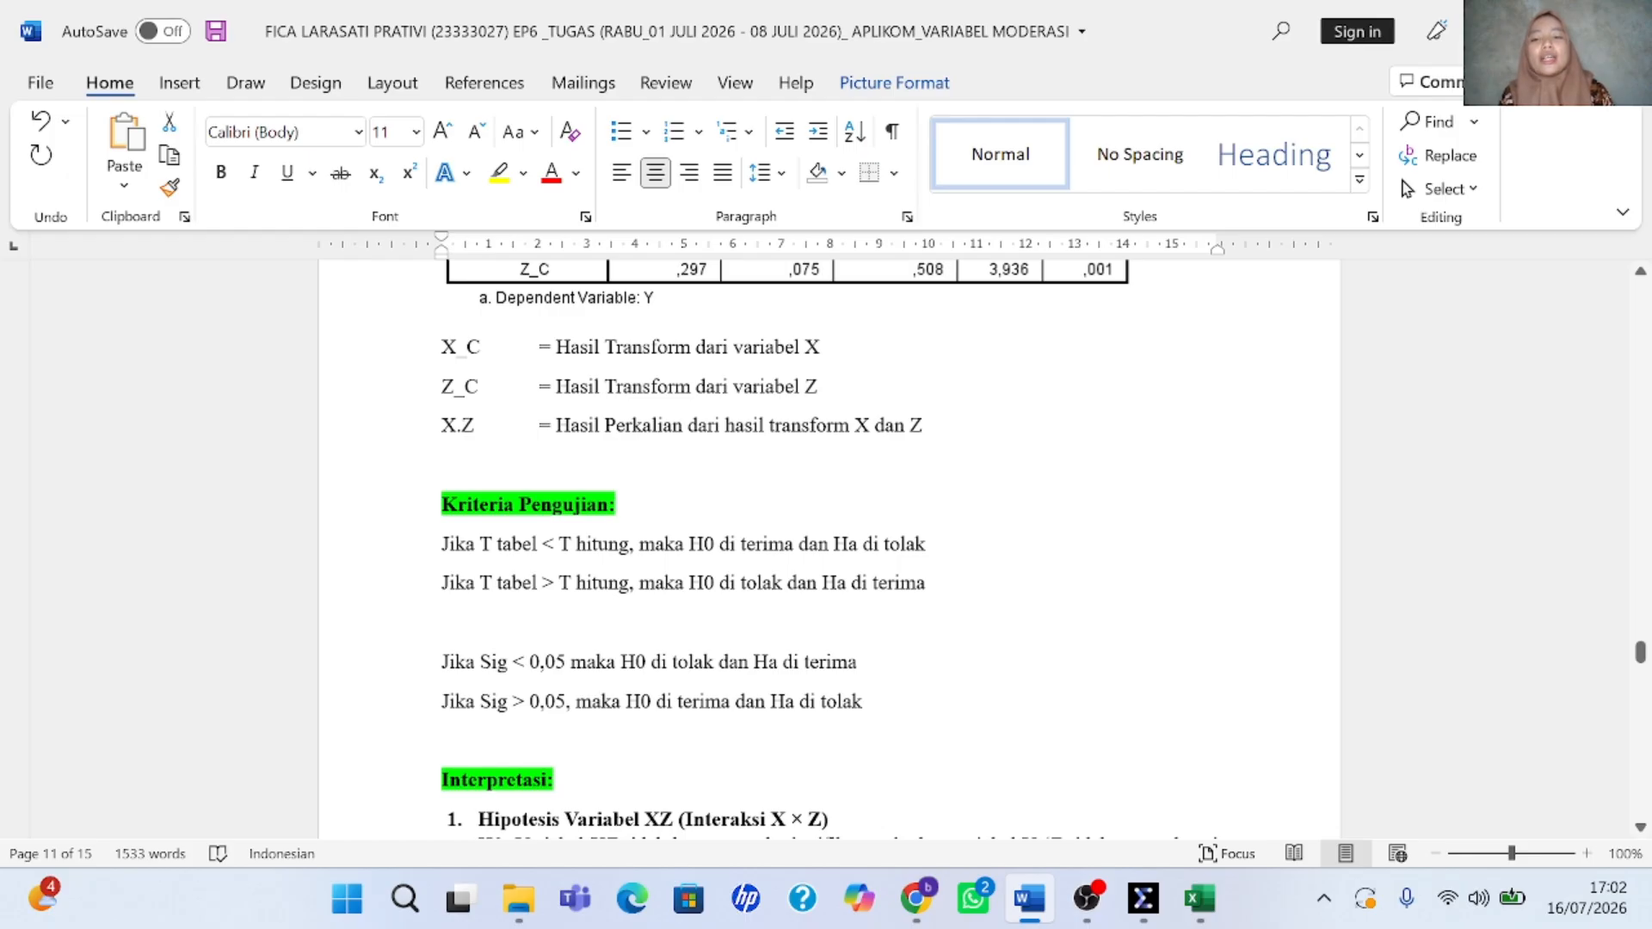
Read the interpretation of the hypothesis for variable XZ, the interaction of X and Z
scroll(828, 544, down, 5)
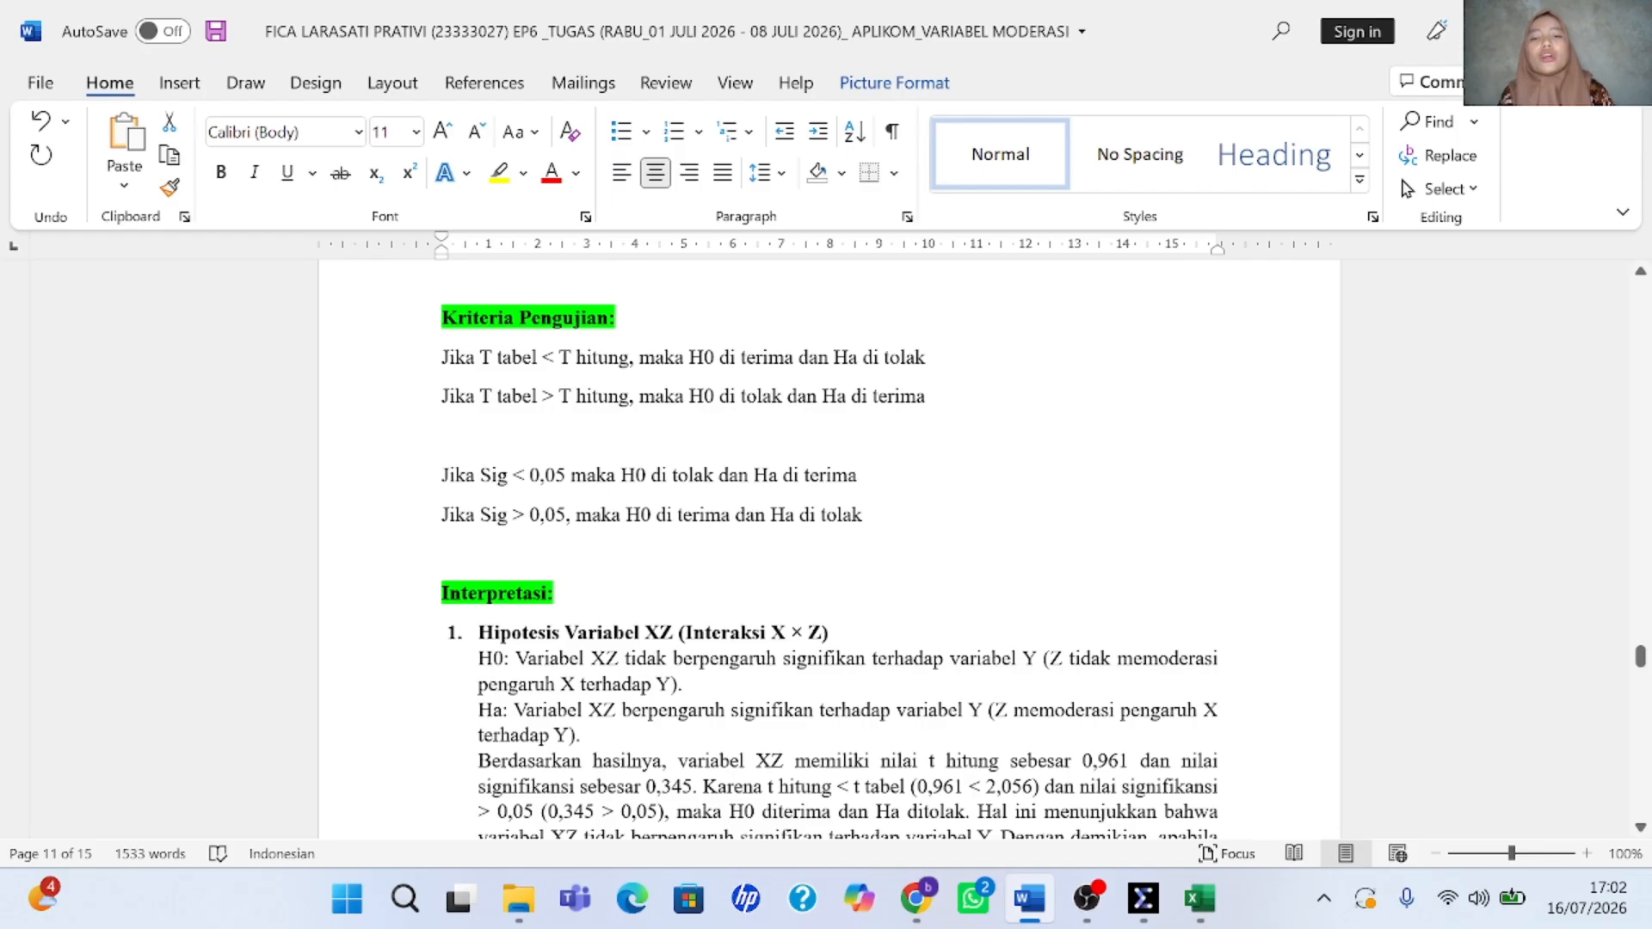
scroll(829, 544, down, 3)
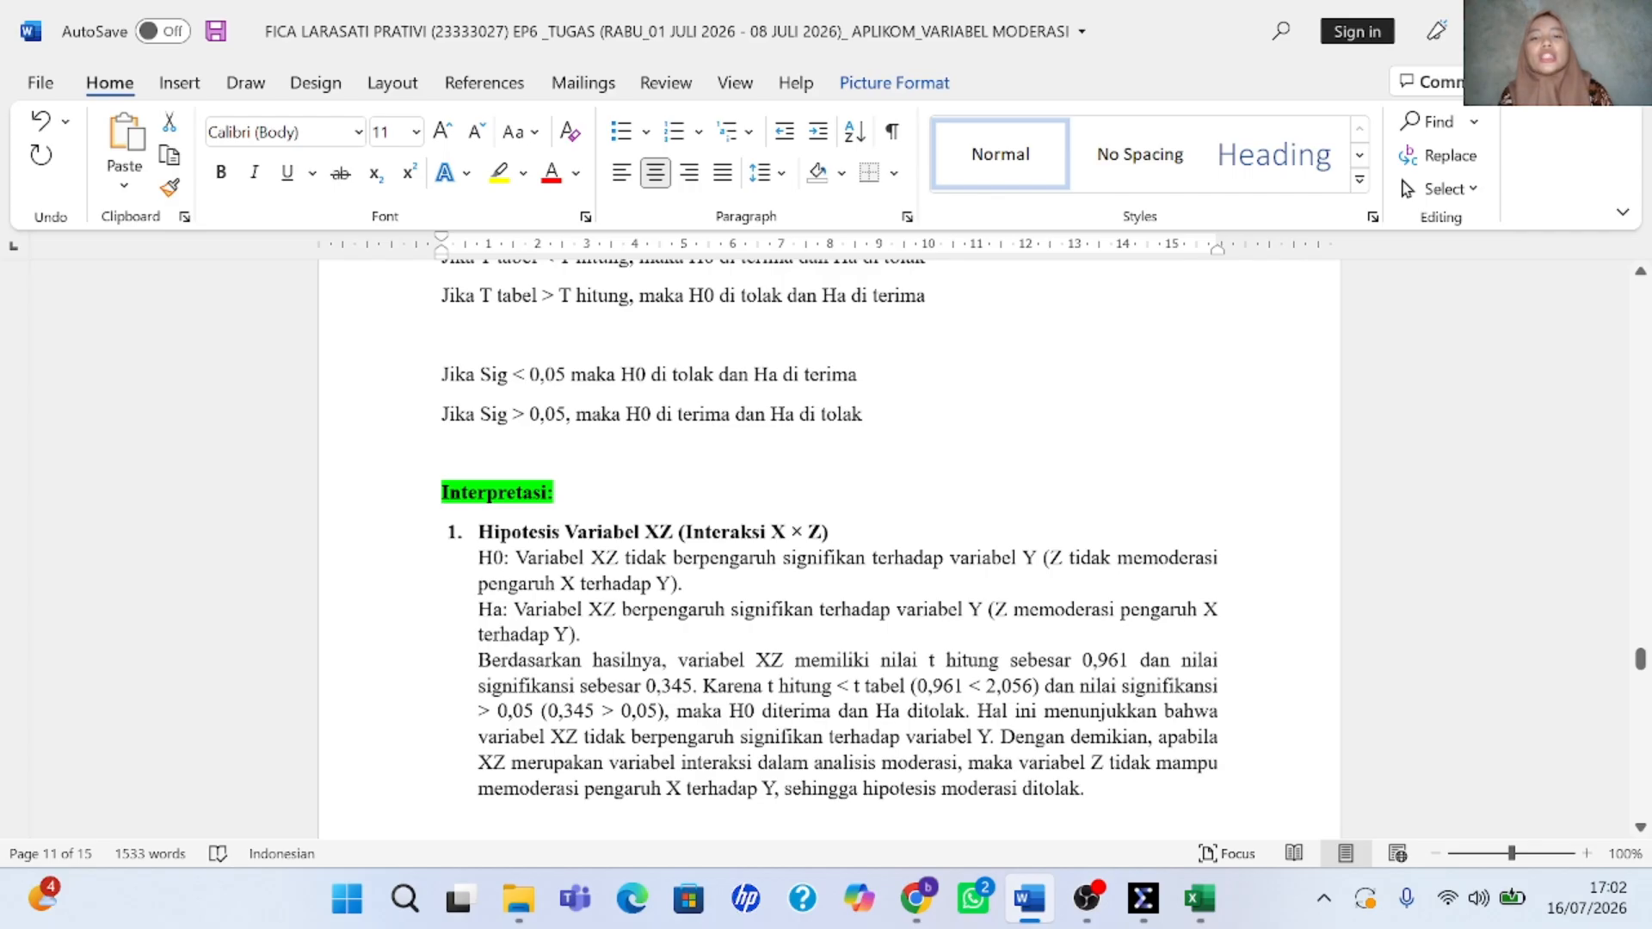
scroll(829, 545, down, 3)
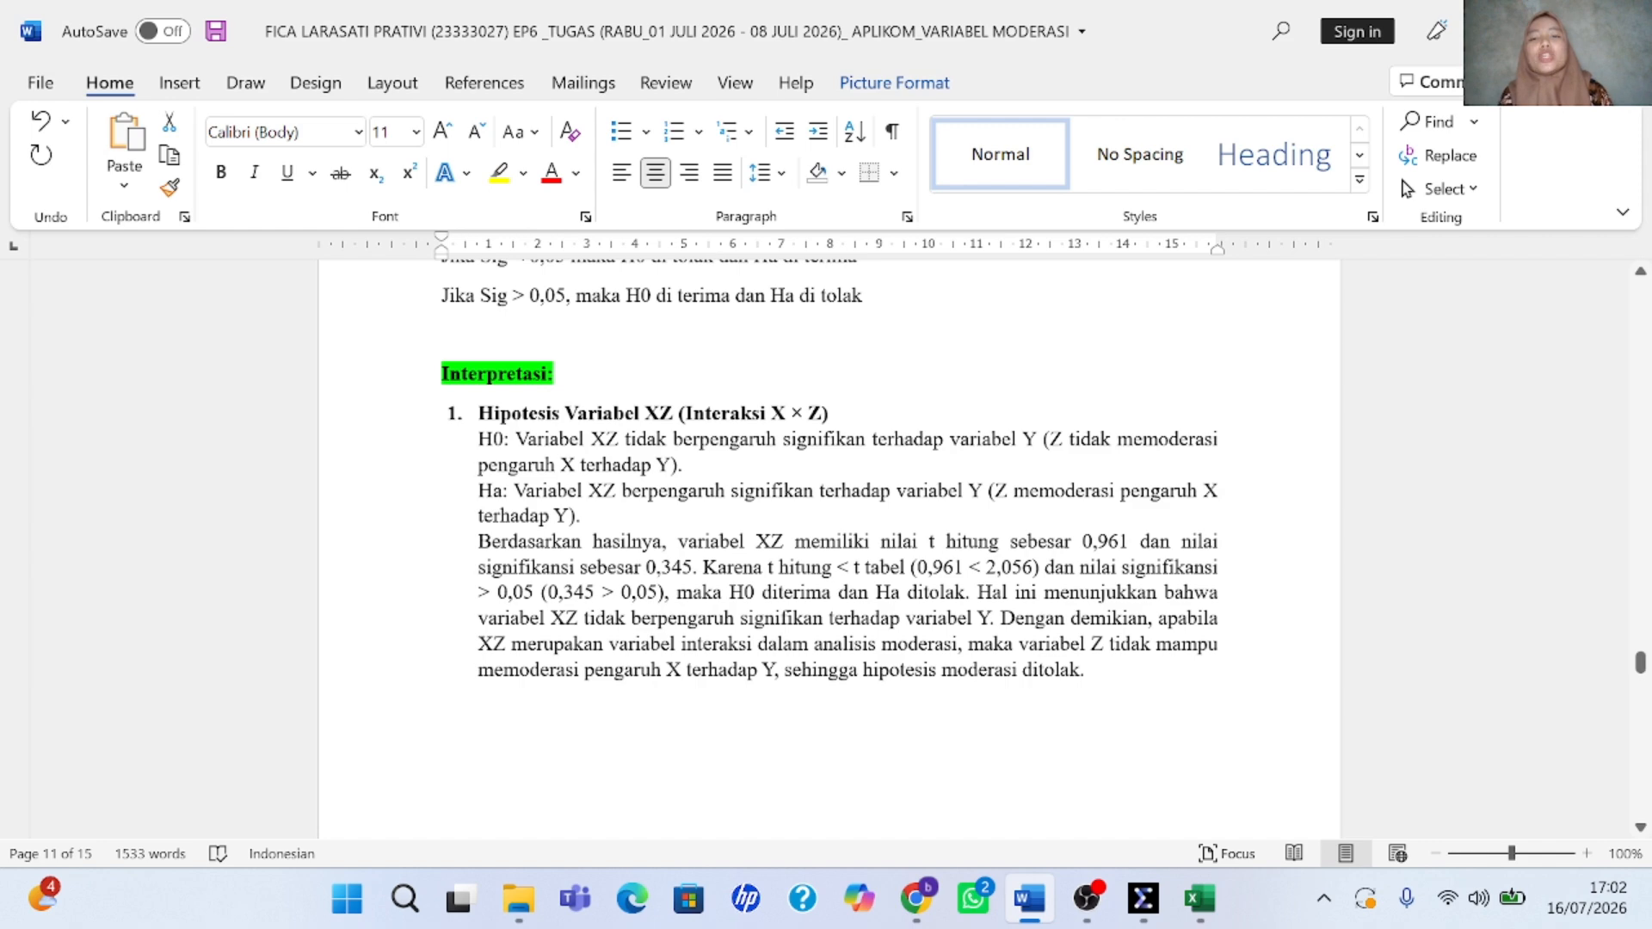
scroll(829, 469, down, 1)
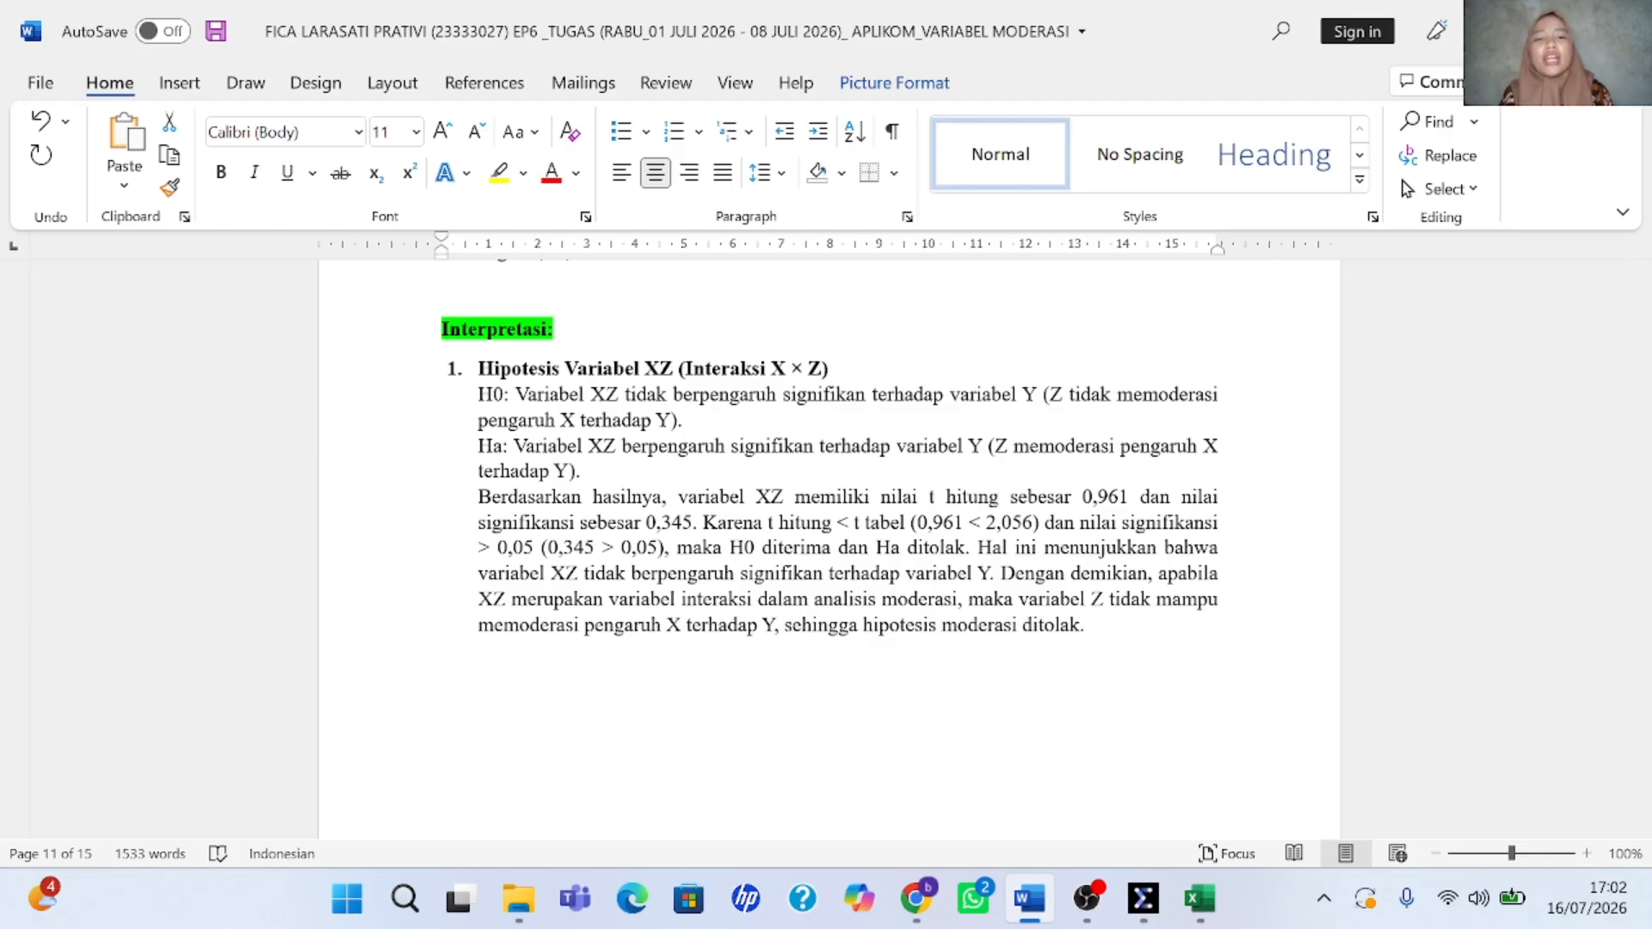
scroll(847, 469, down, 1)
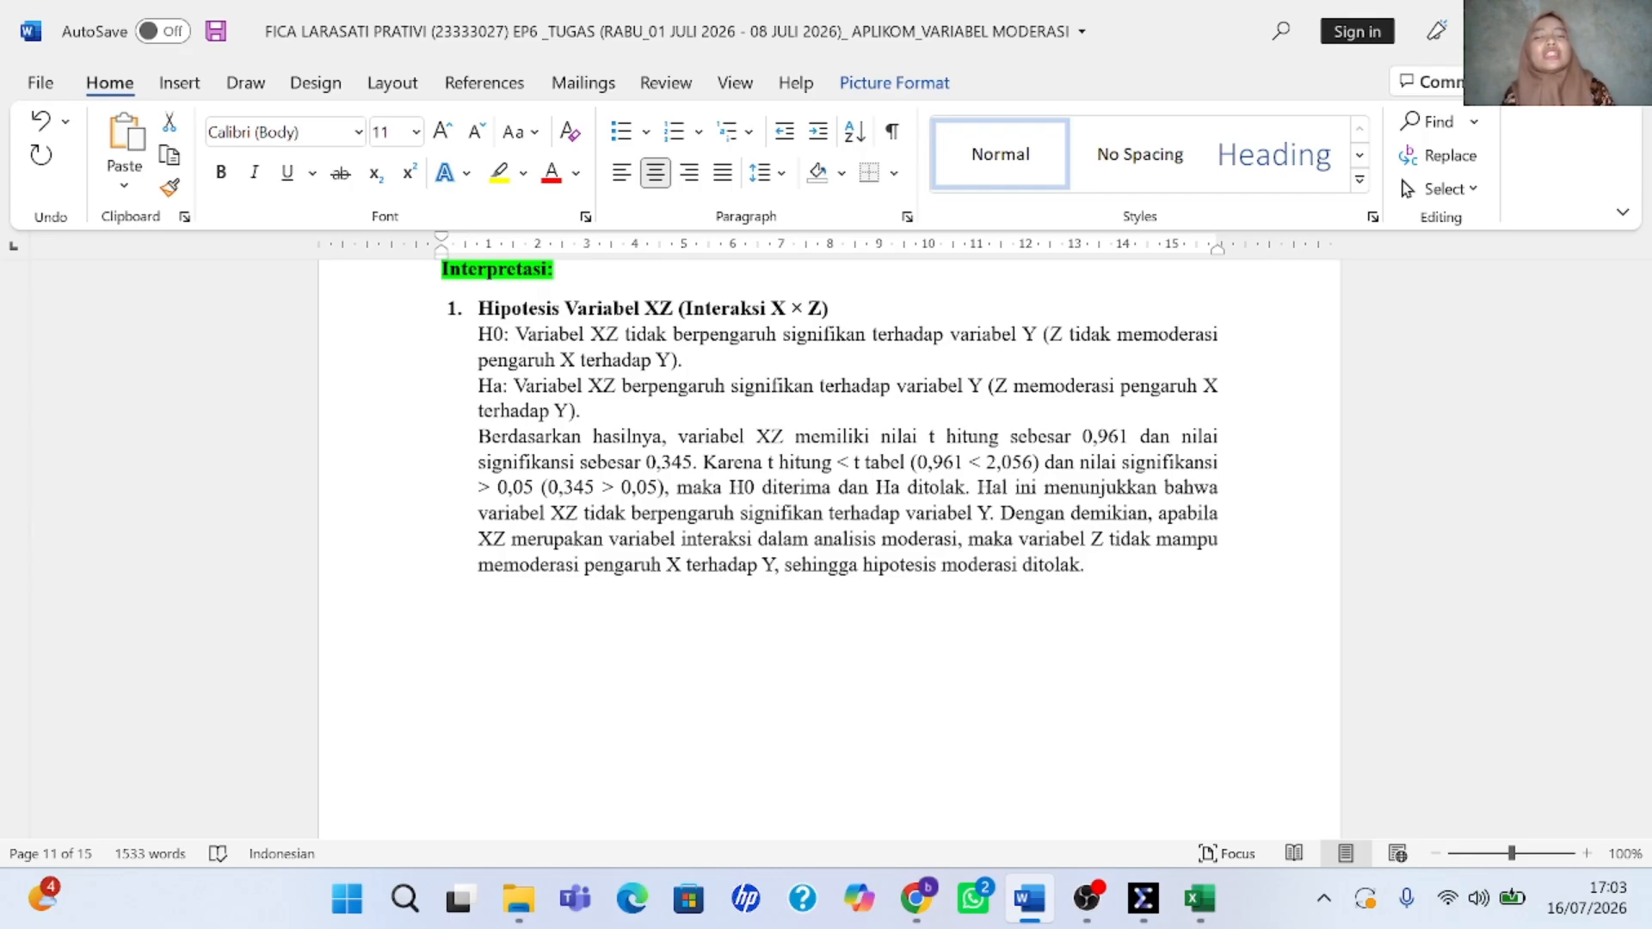
Read the interpretations of the hypotheses for variables X_C and Z_C, and continue past them in the report
scroll(829, 550, down, 5)
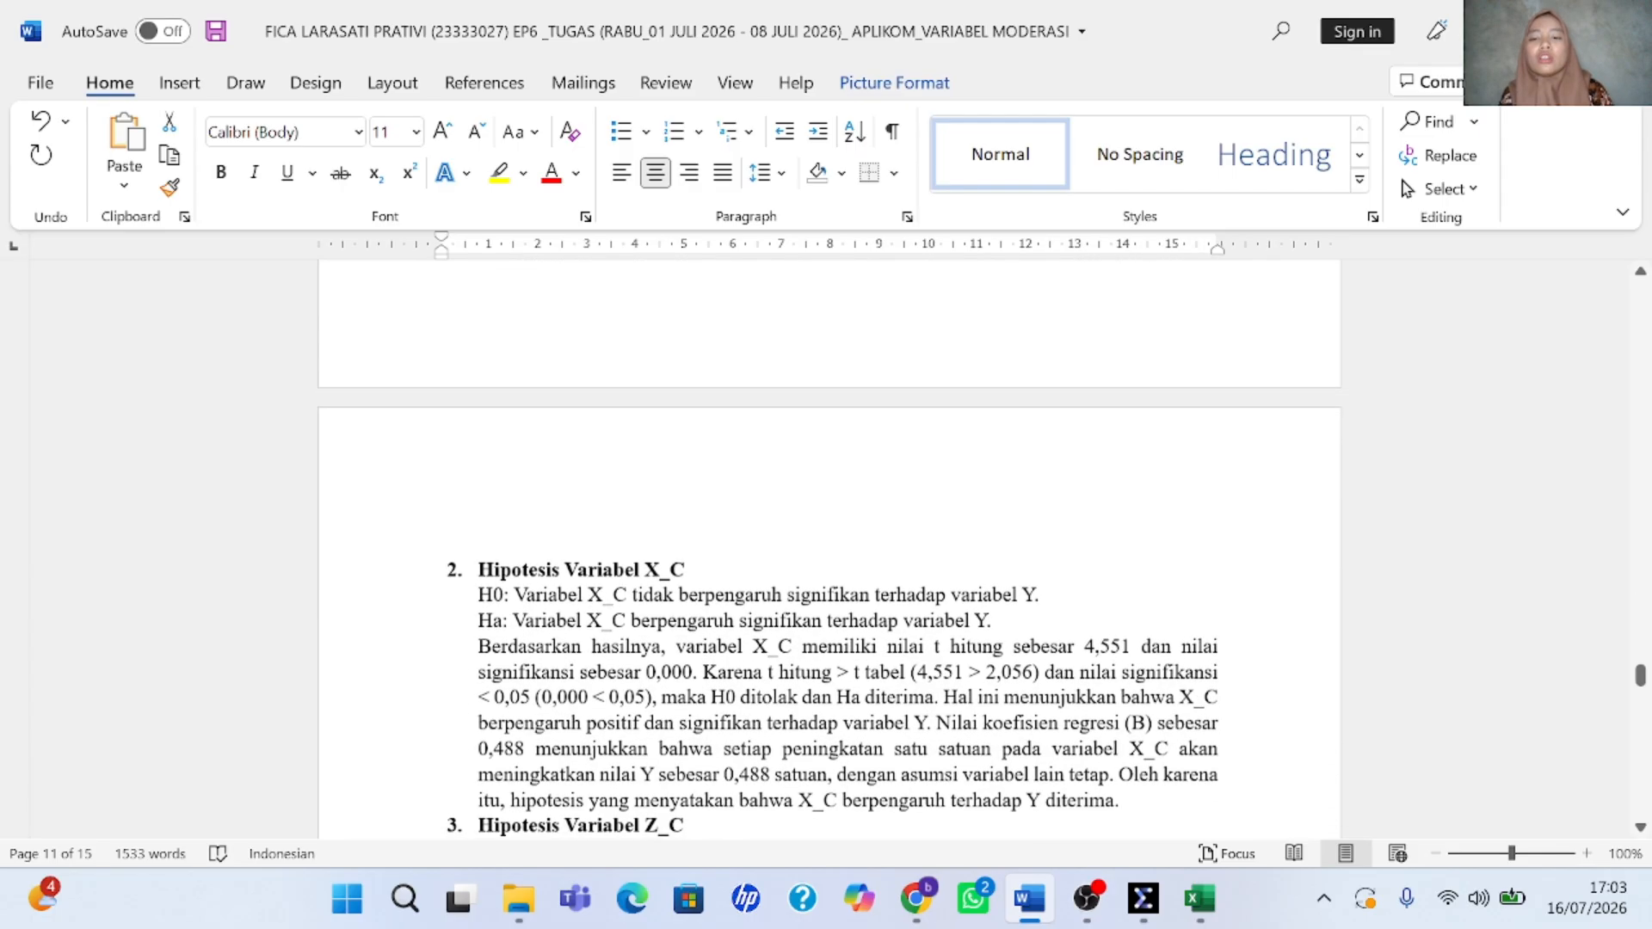
scroll(828, 551, down, 4)
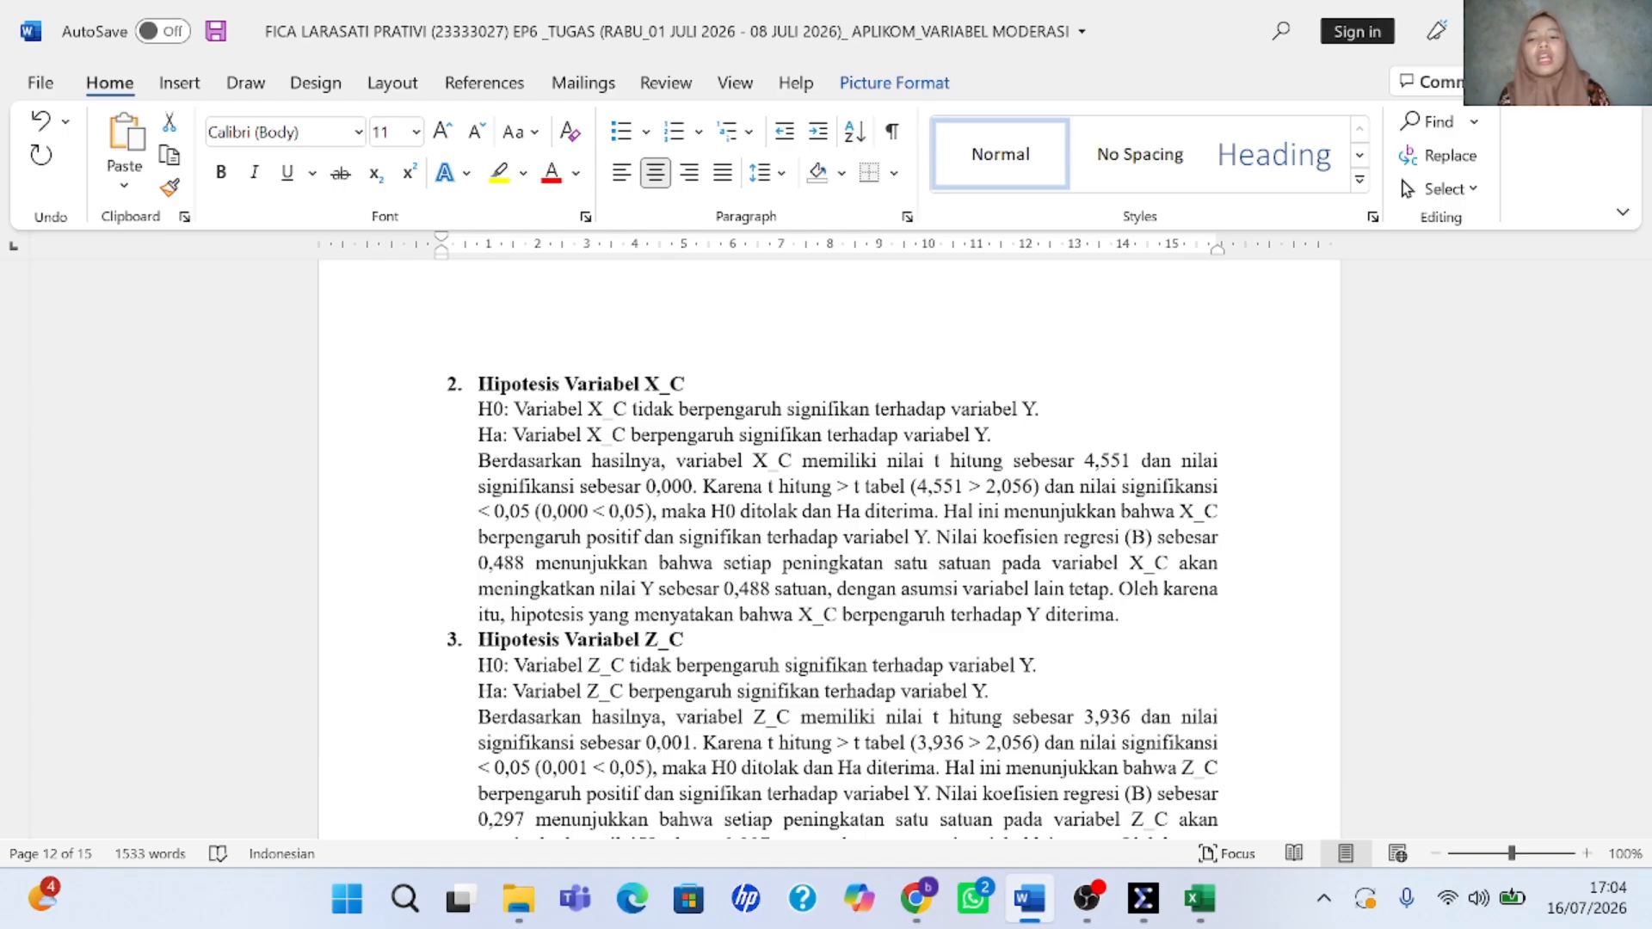
scroll(826, 551, down, 3)
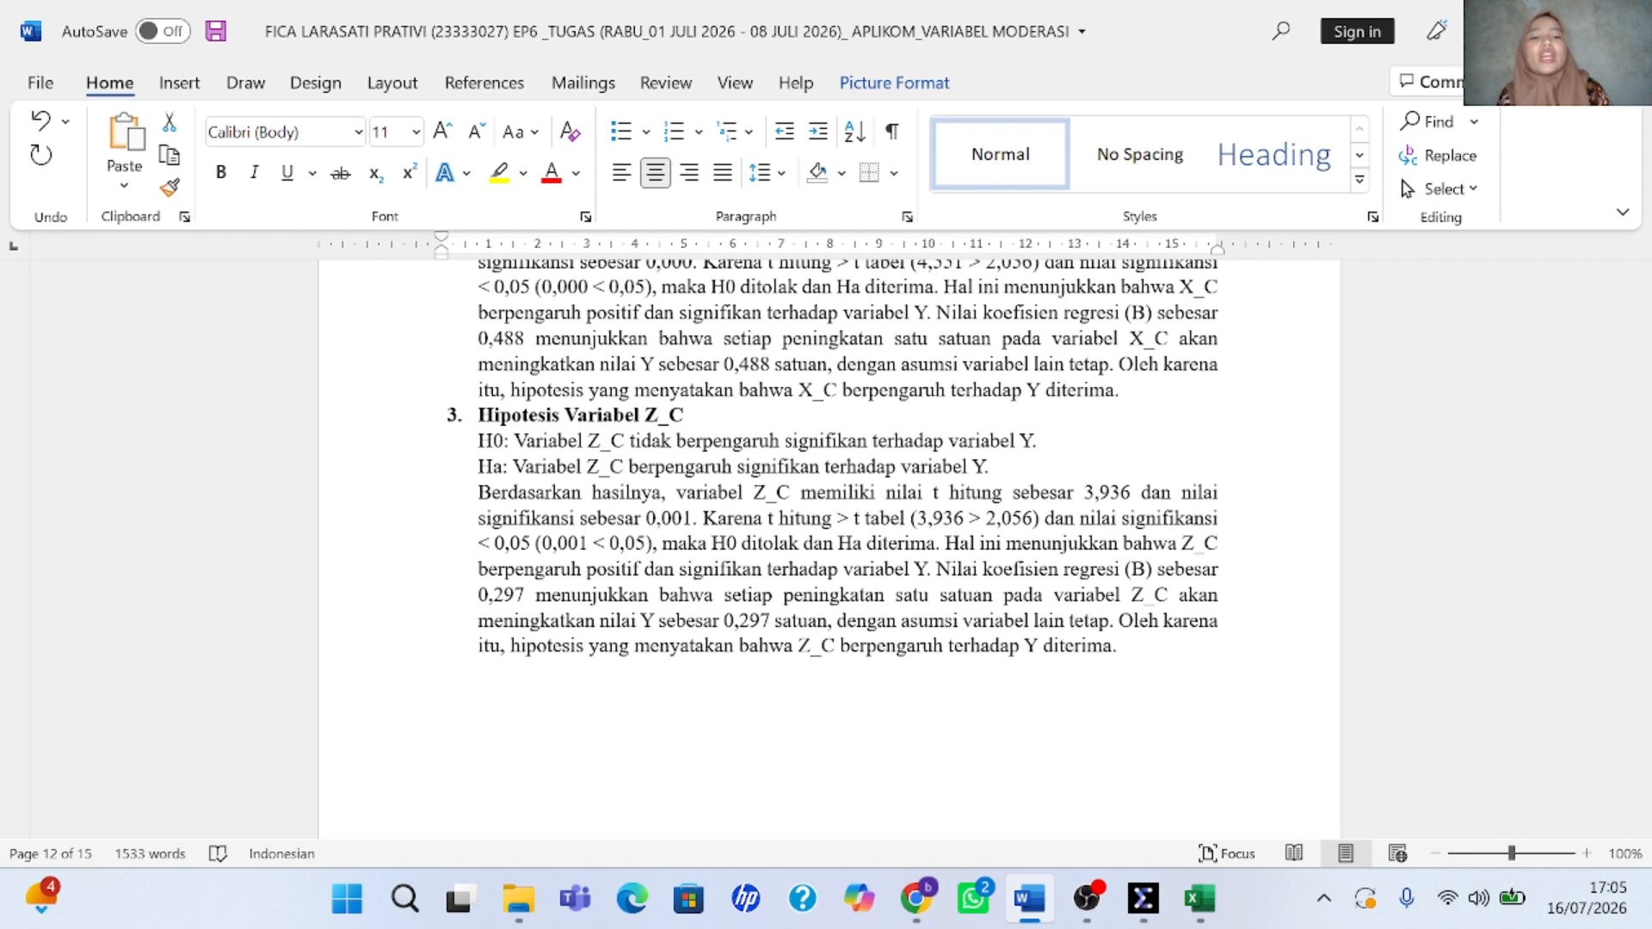
scroll(847, 462, up, 1)
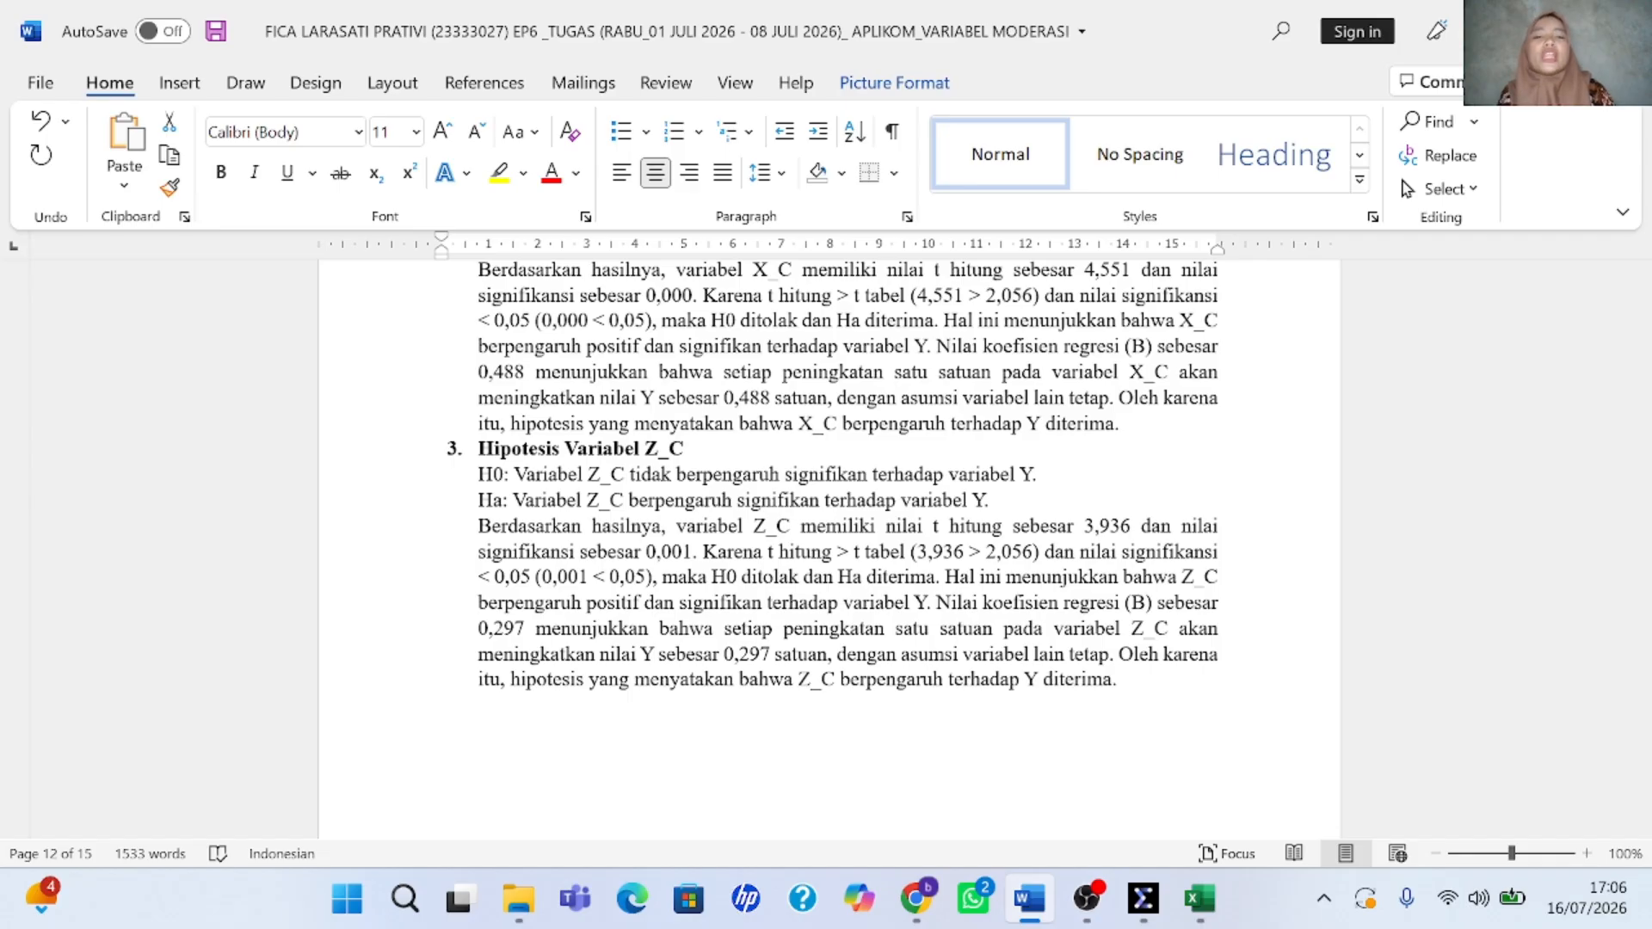
scroll(847, 462, down, 3)
scroll(865, 589, down, 10)
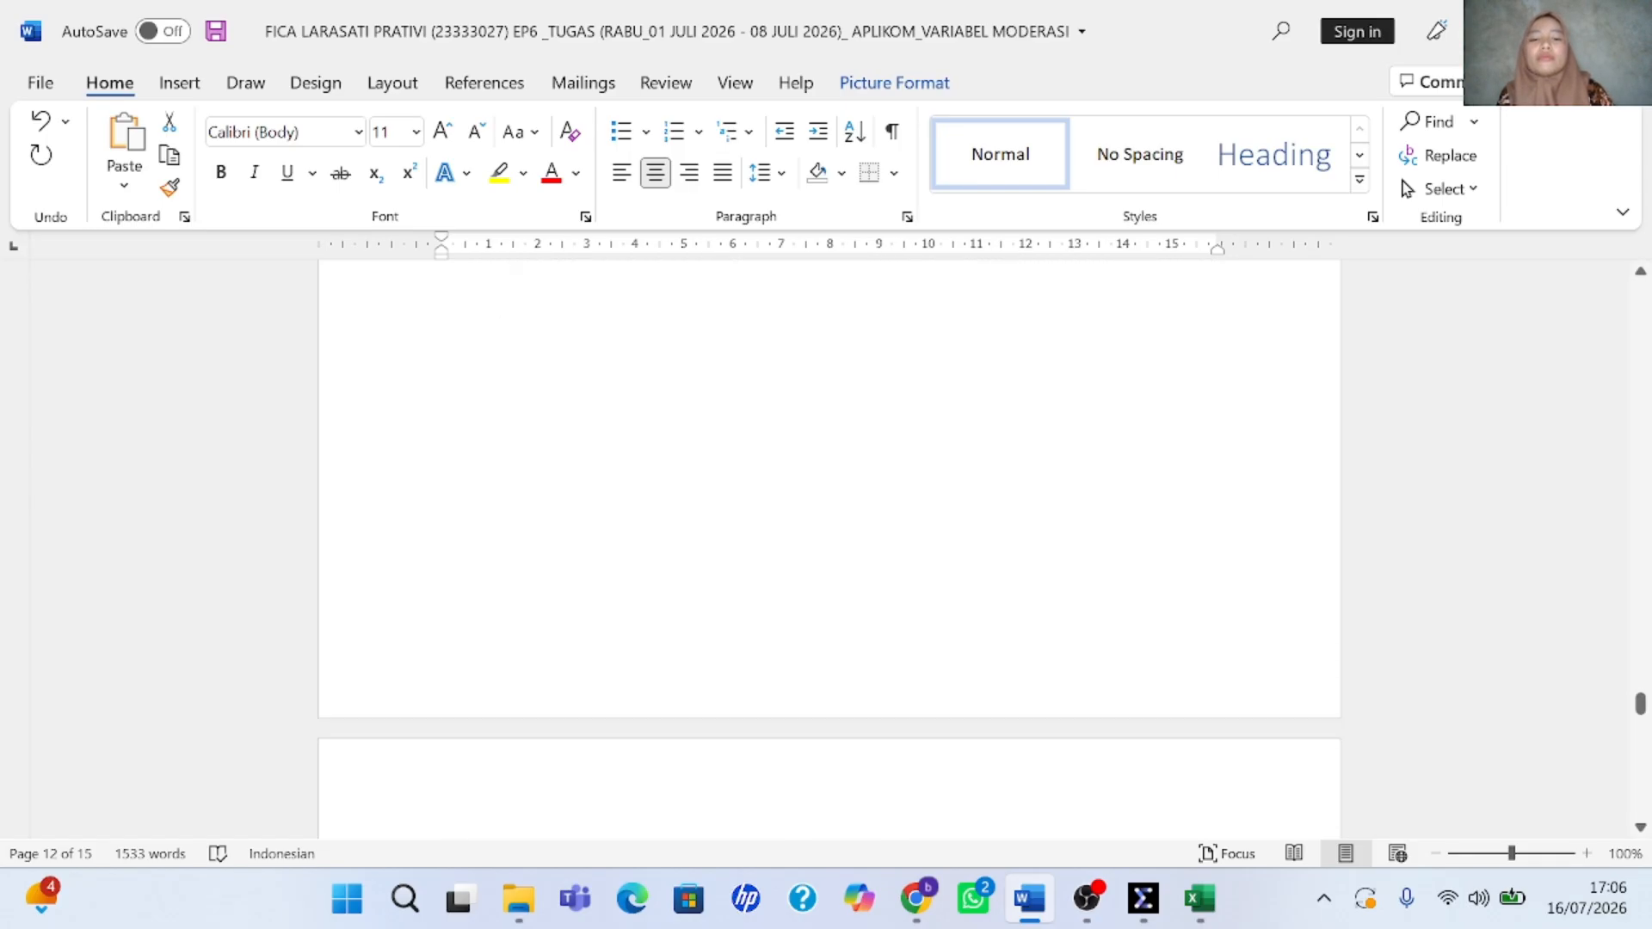
Examine the F table under UJI HIPOTESIS F and the Df 1, Df 2 and F Tabel values listed below it
scroll(864, 589, down, 3)
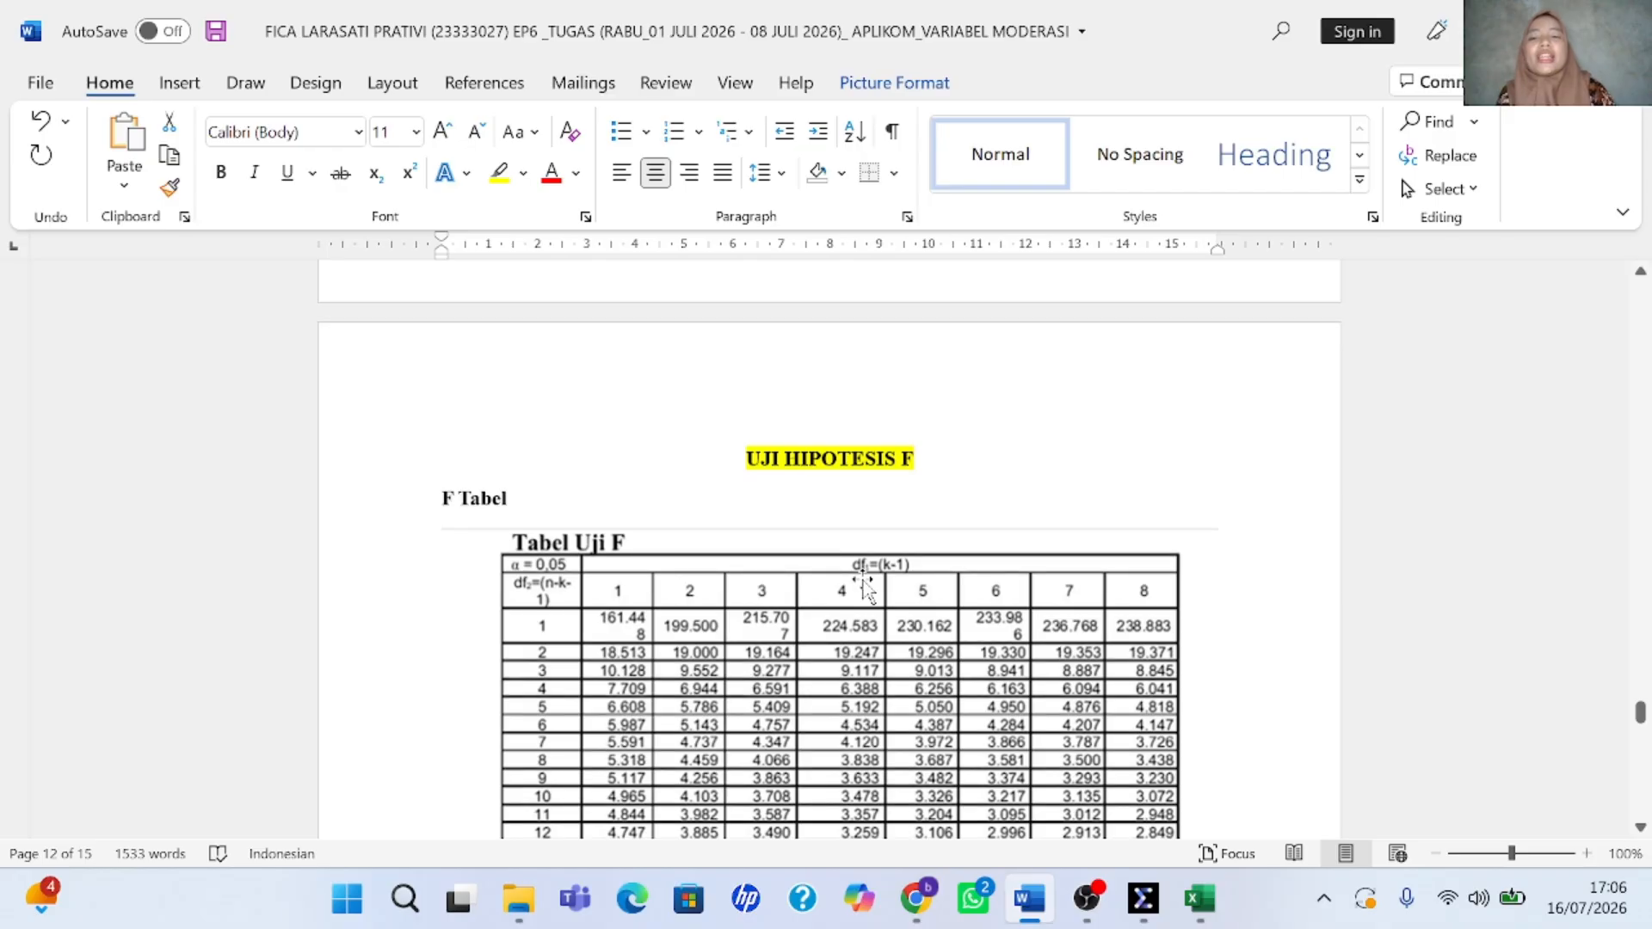
scroll(865, 587, down, 3)
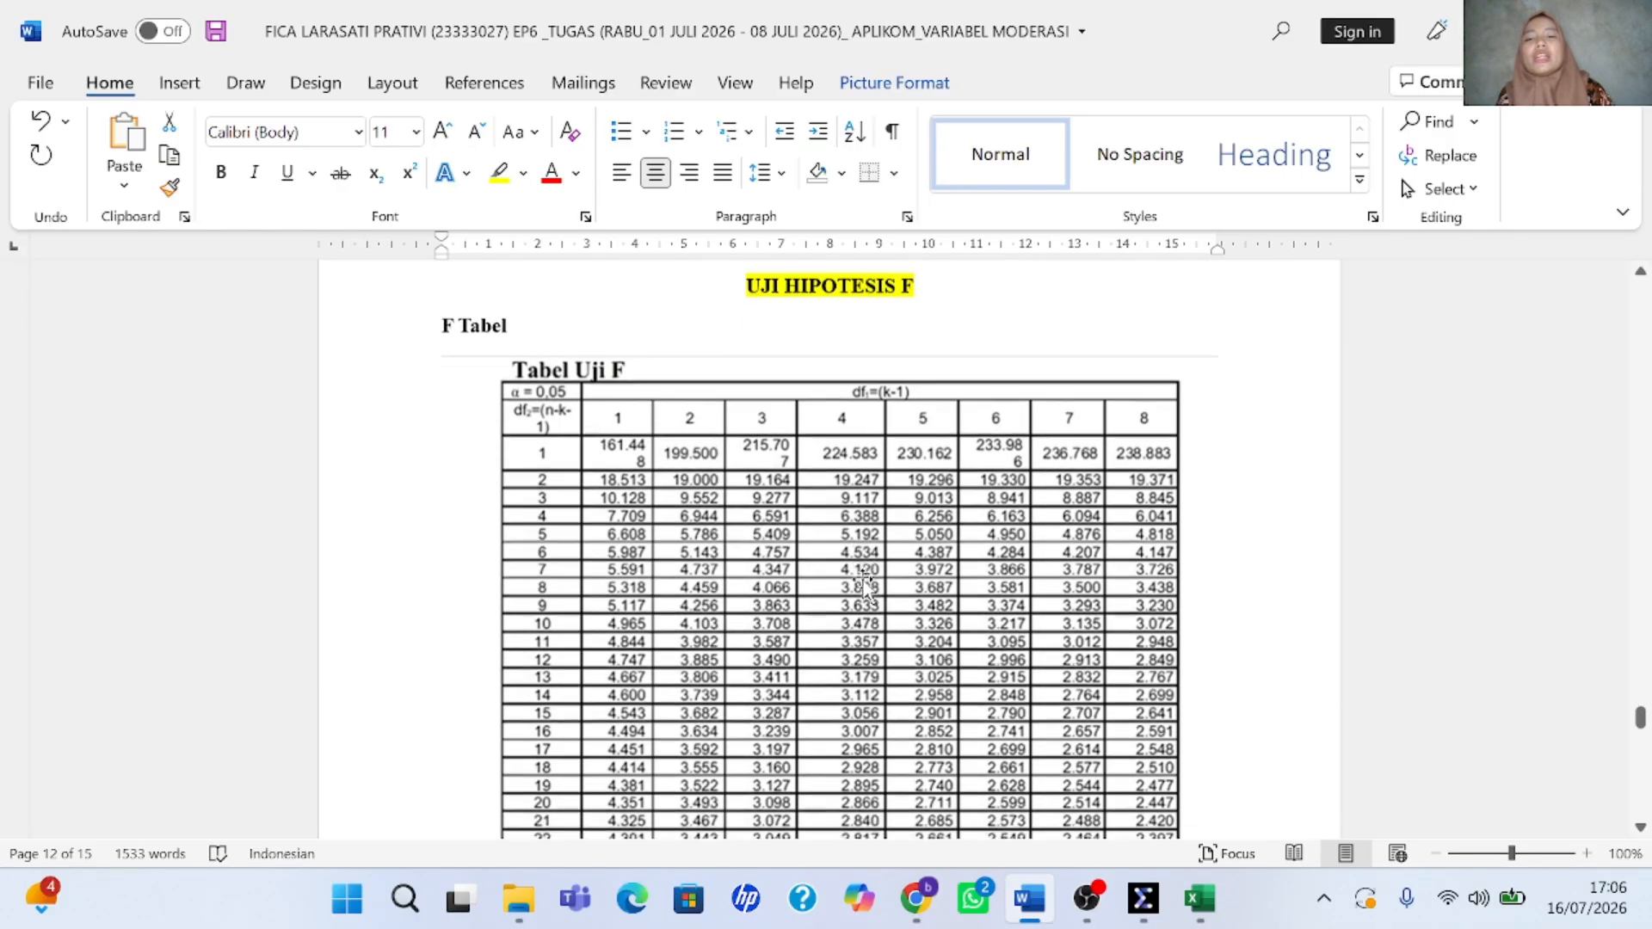
scroll(865, 588, down, 8)
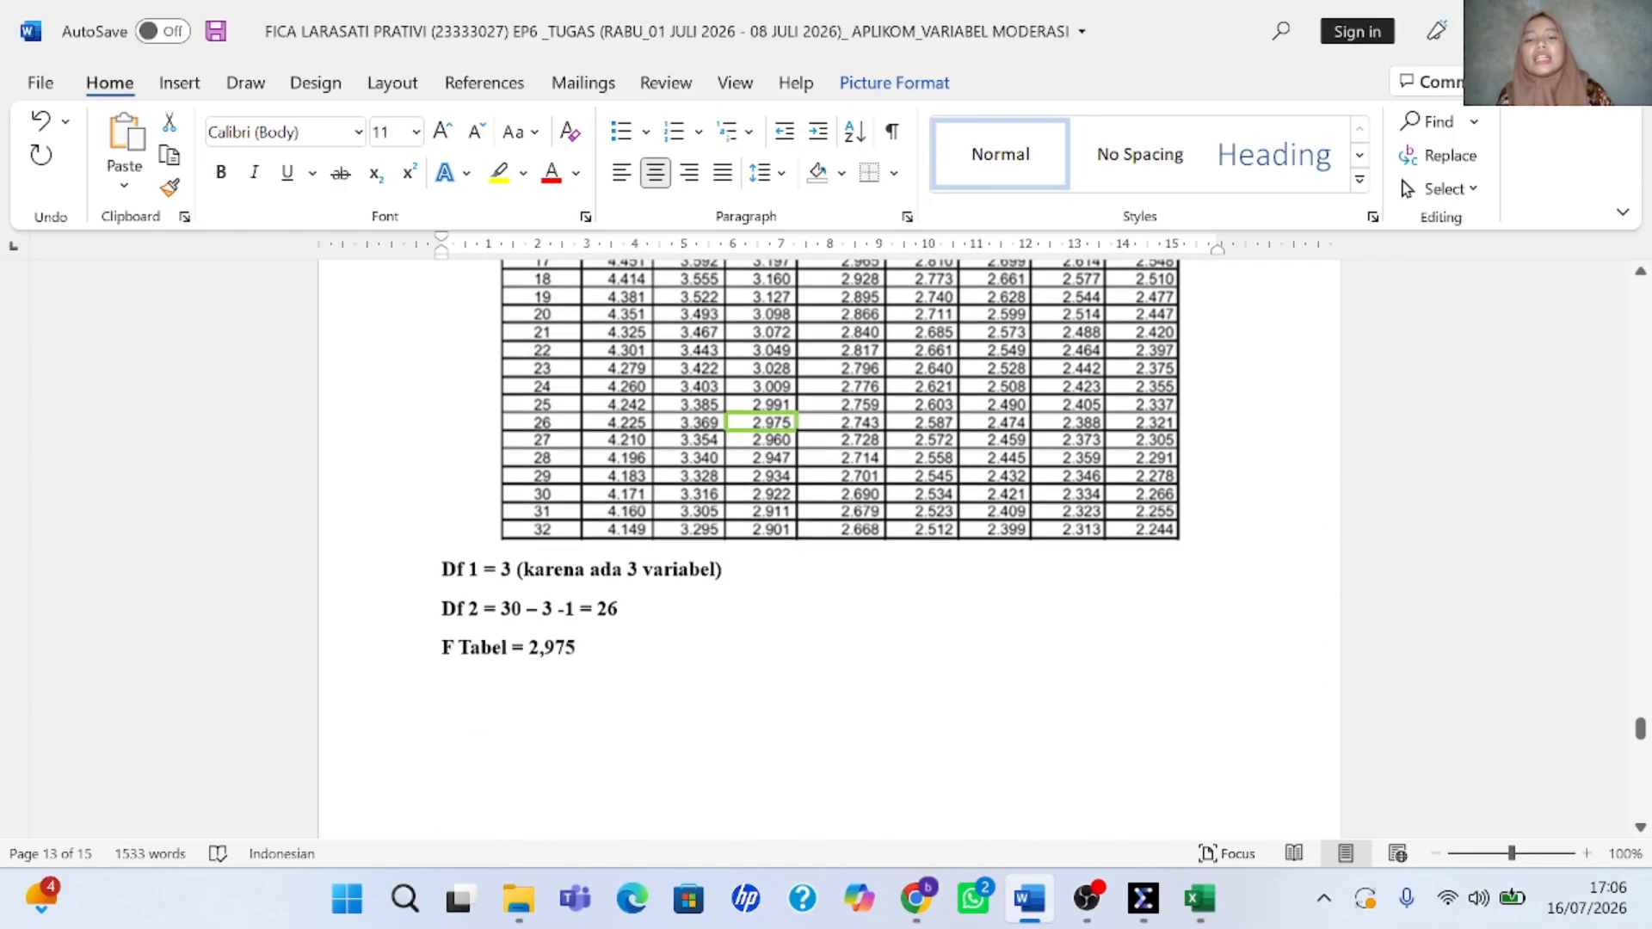
scroll(867, 589, up, 2)
scroll(864, 589, up, 3)
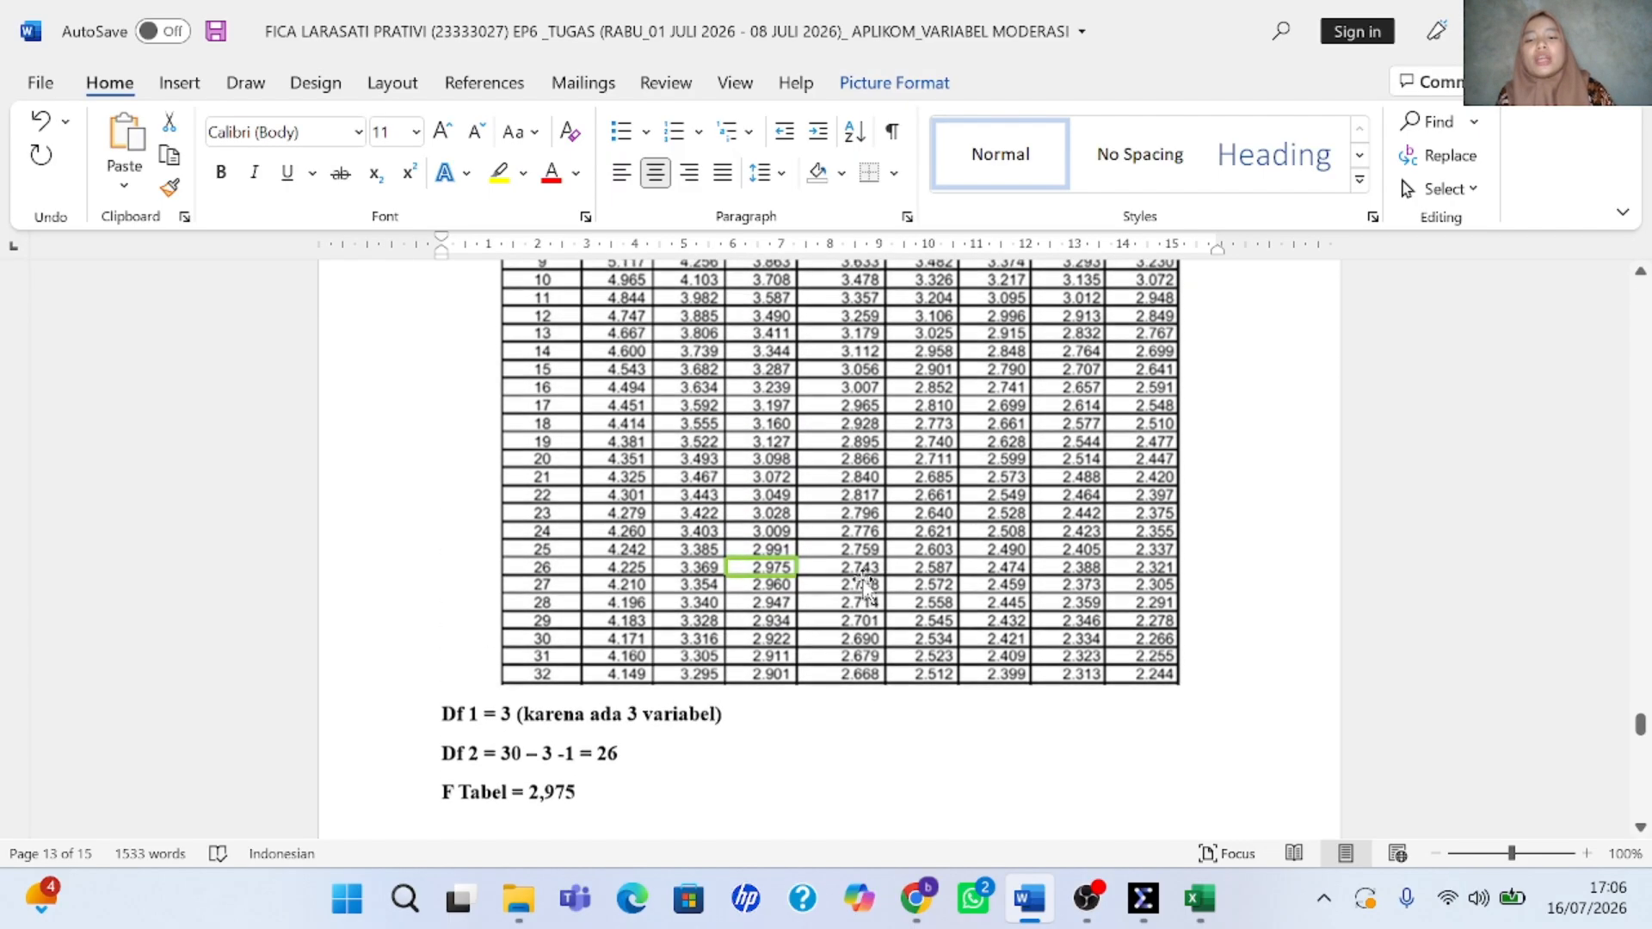
scroll(864, 587, down, 1)
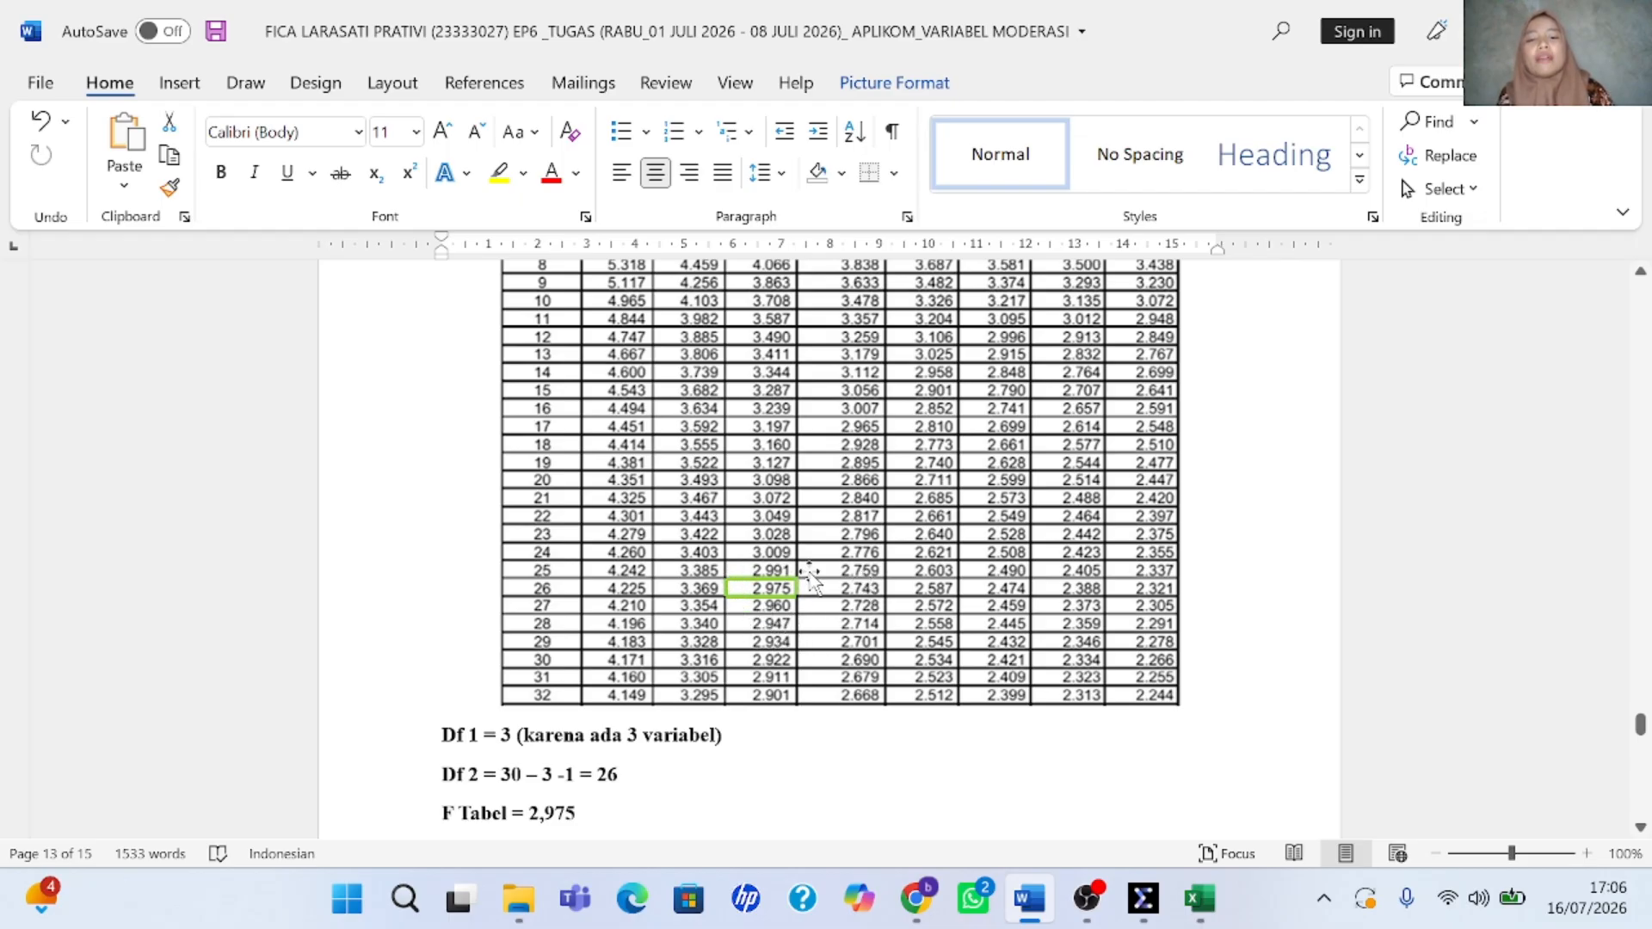
ctrl+scroll(809, 583, down, 1)
scroll(811, 581, up, 6)
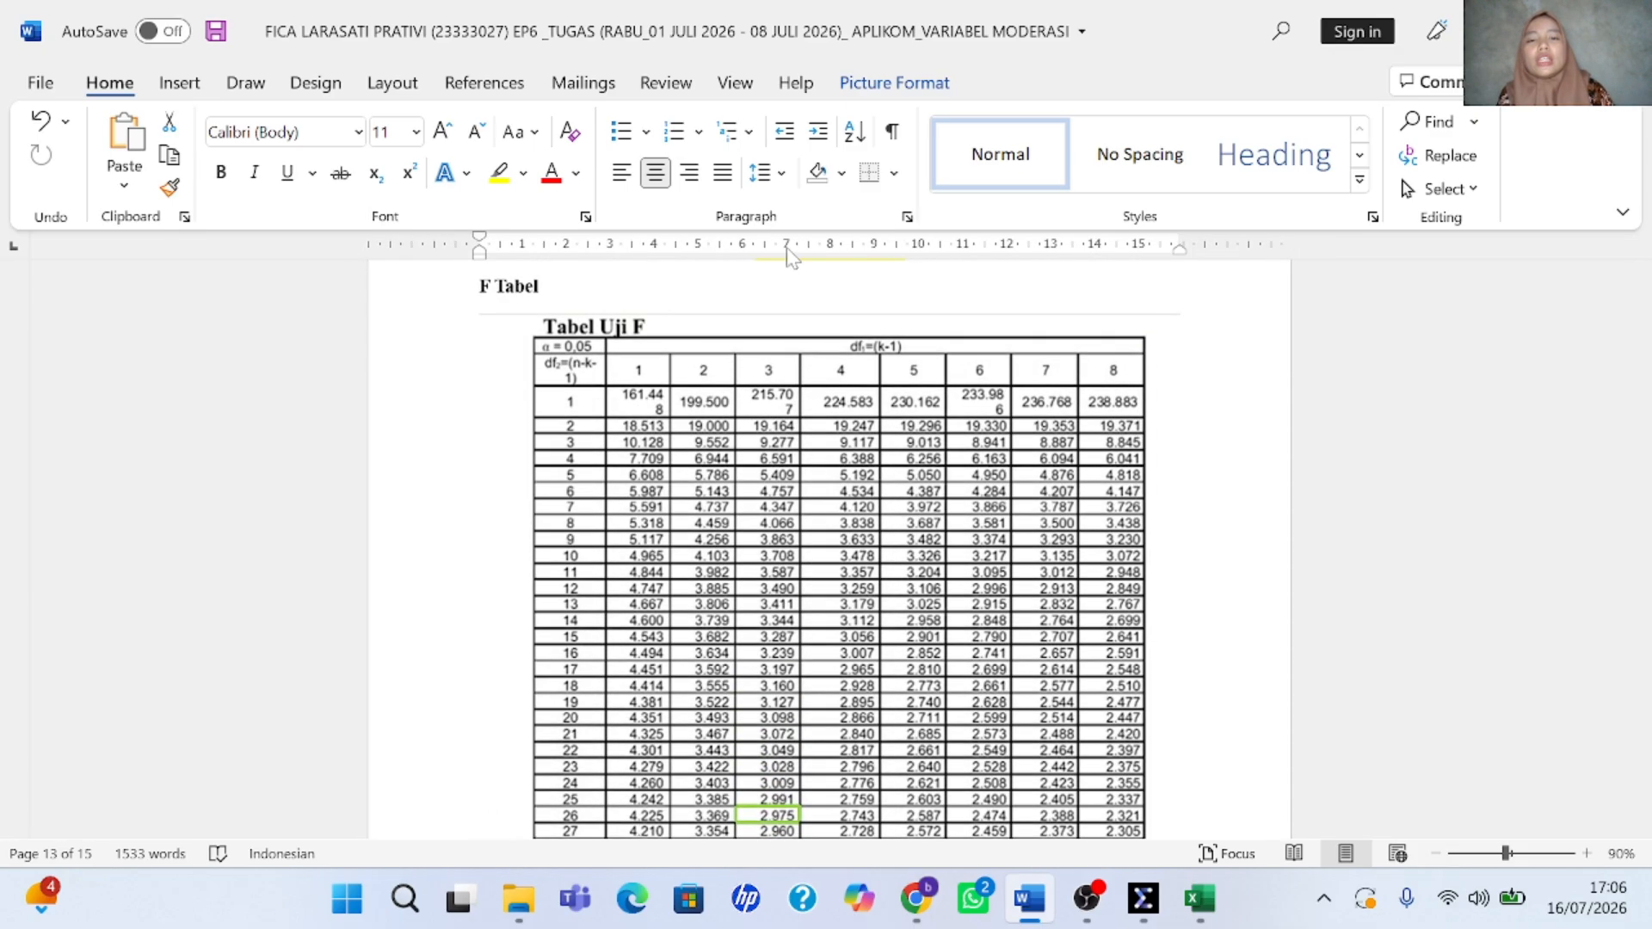
scroll(817, 508, down, 4)
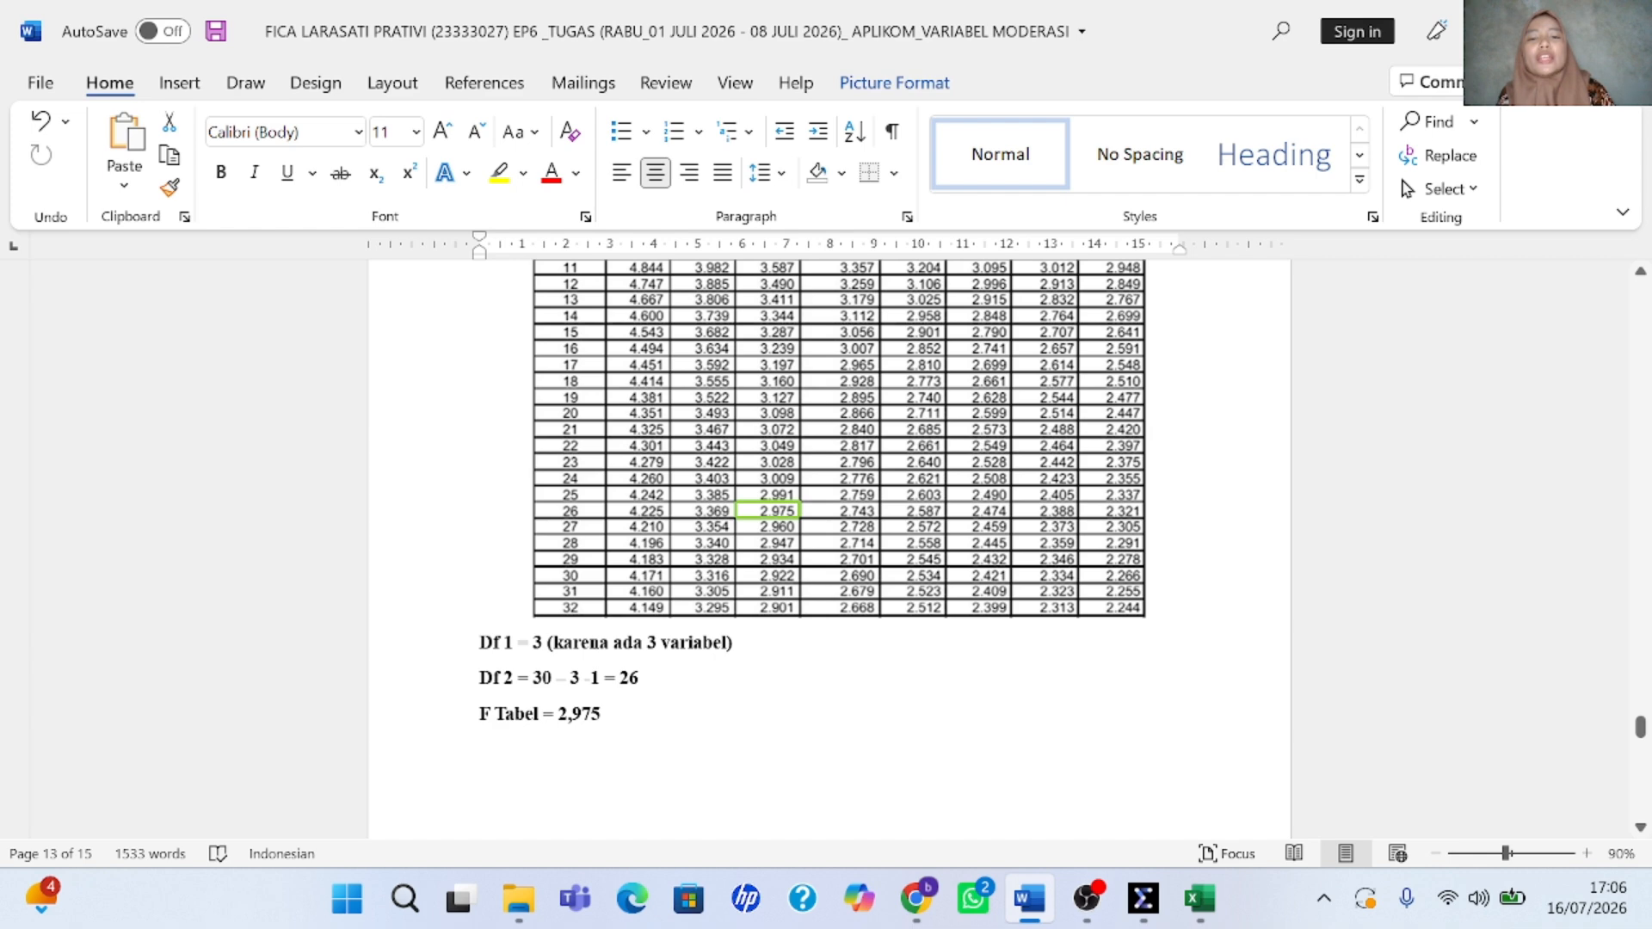
scroll(814, 667, down, 4)
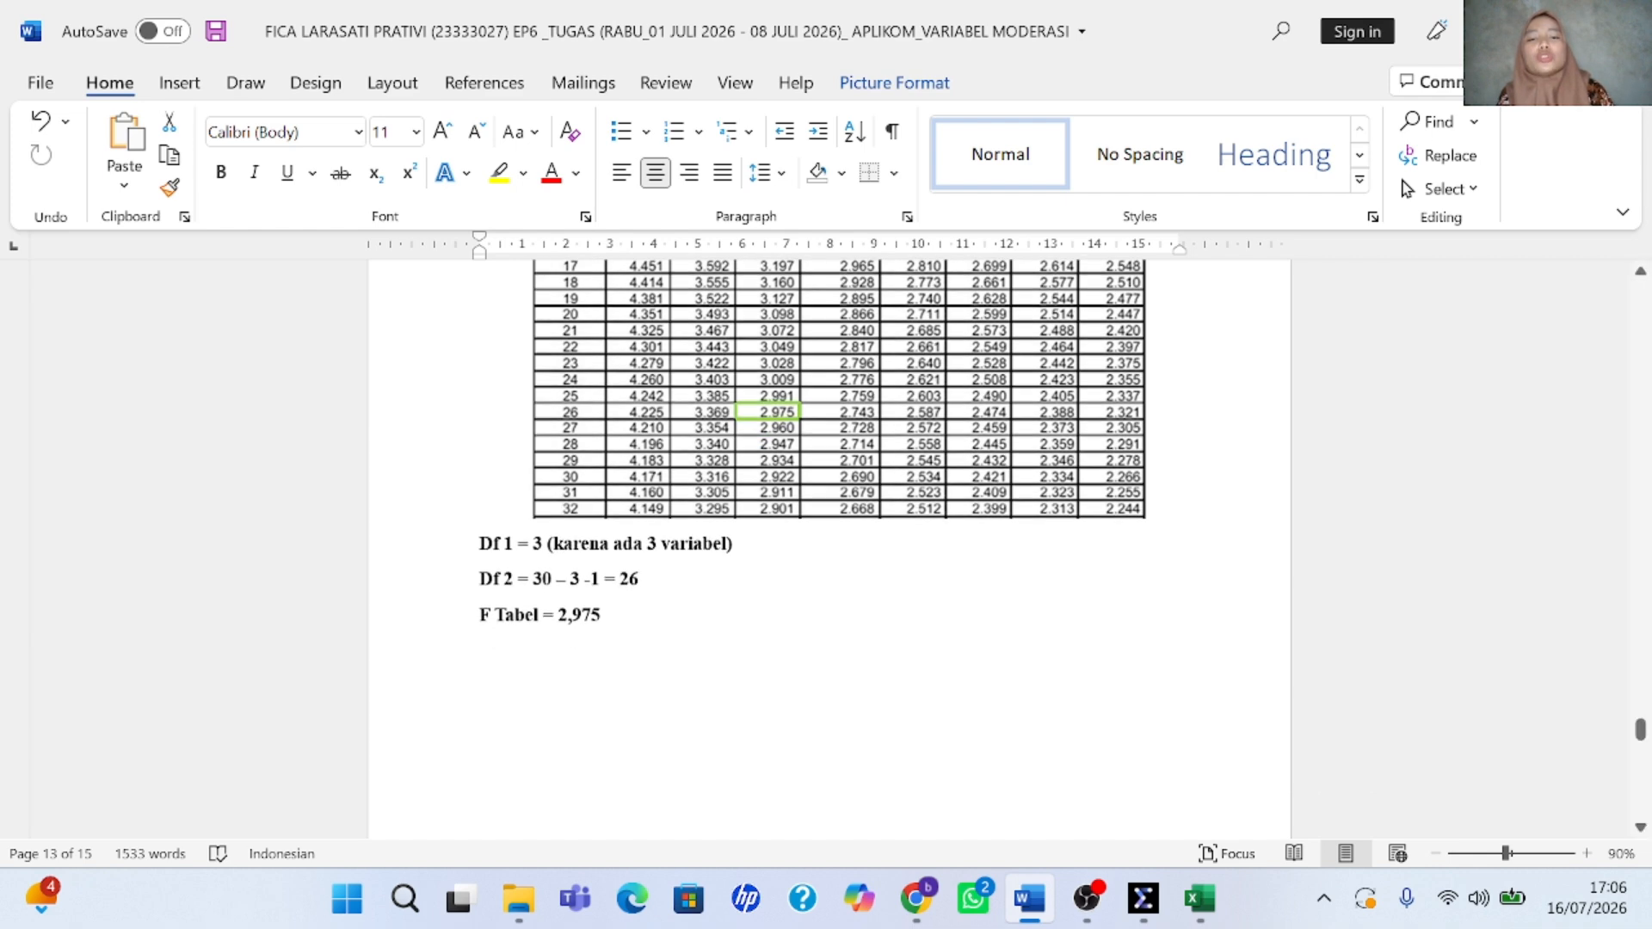
Review the Hasil ANOVA table and the F and Sig testing criteria for the F hypothesis test
scroll(814, 667, down, 8)
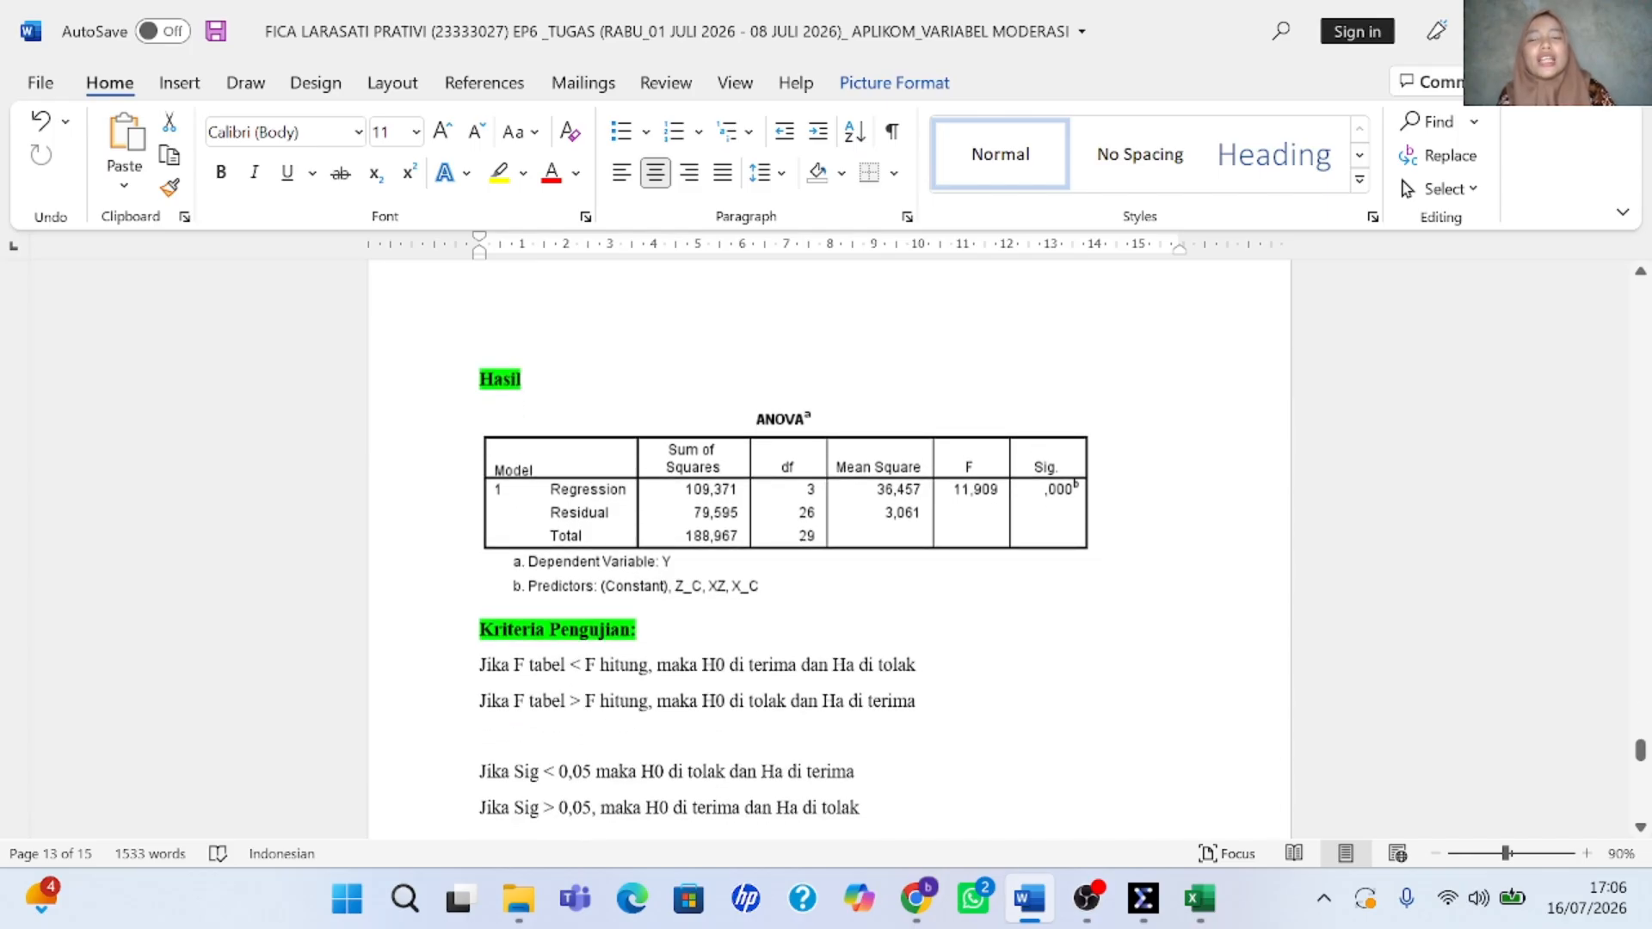
scroll(814, 550, down, 1)
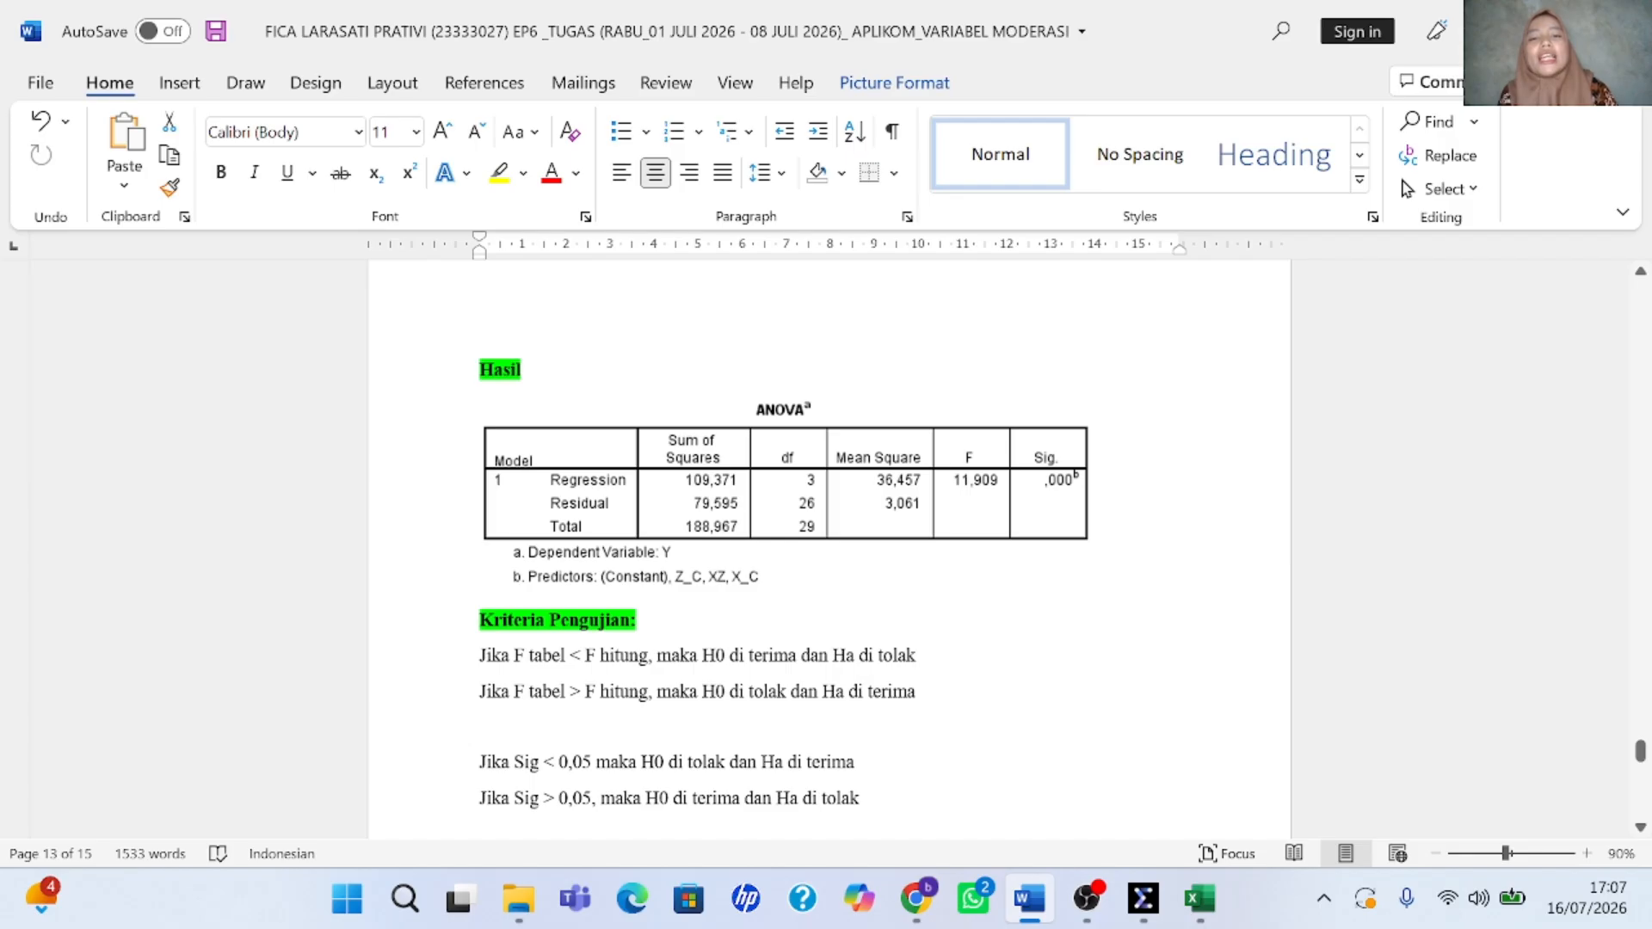
scroll(814, 551, down, 3)
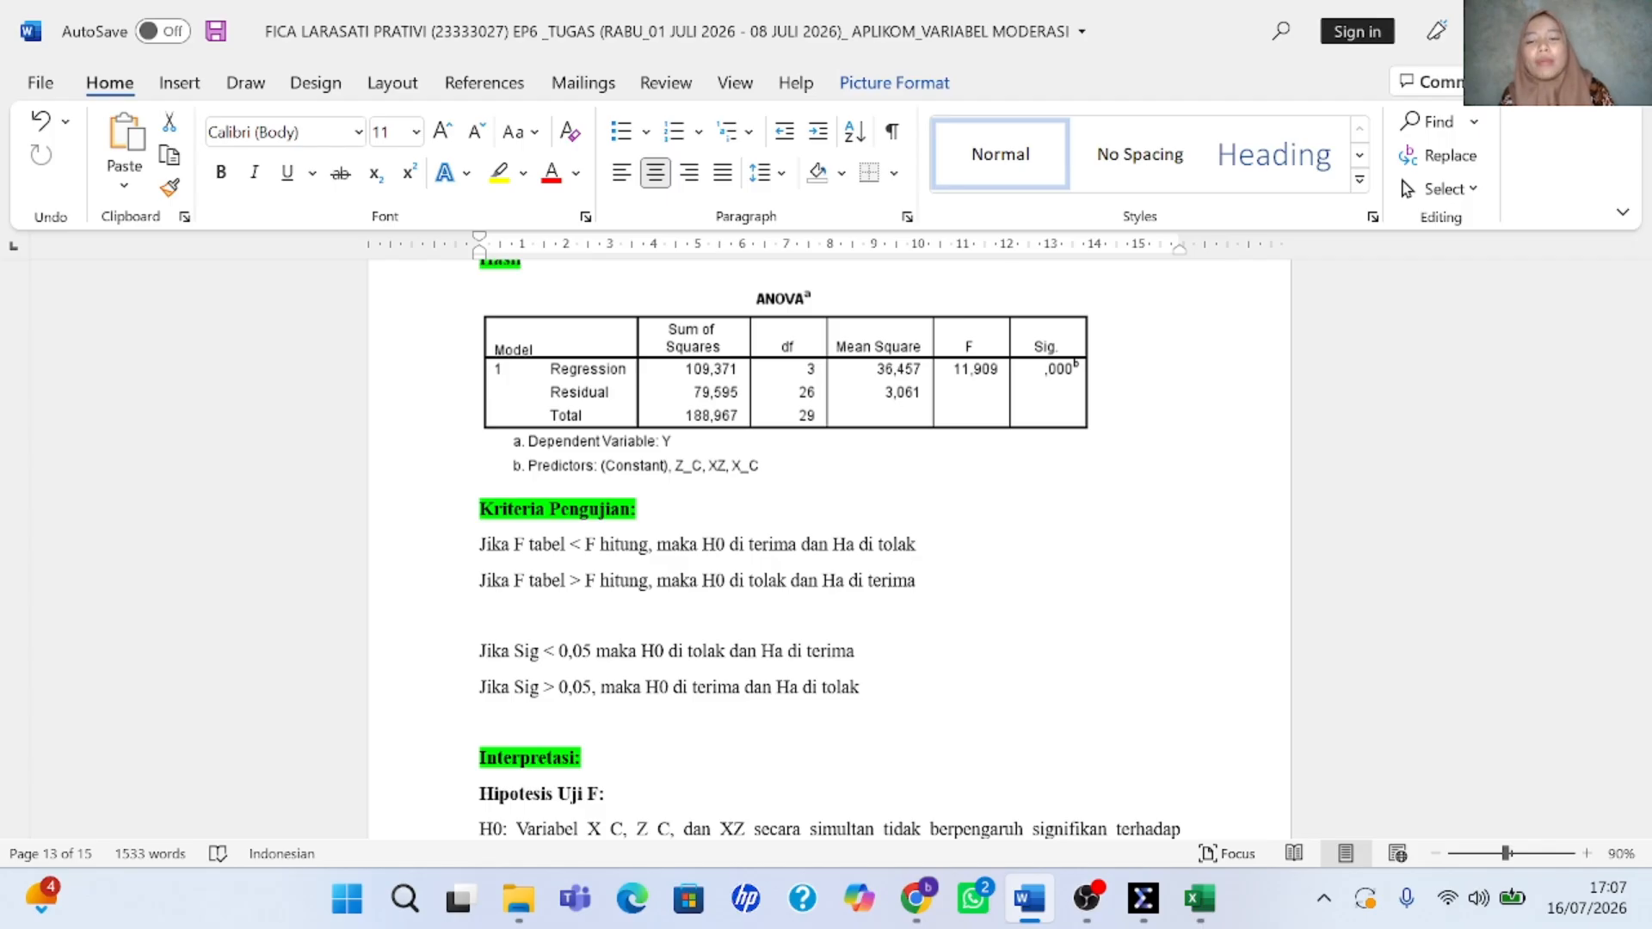
scroll(829, 551, down, 2)
scroll(828, 551, down, 1)
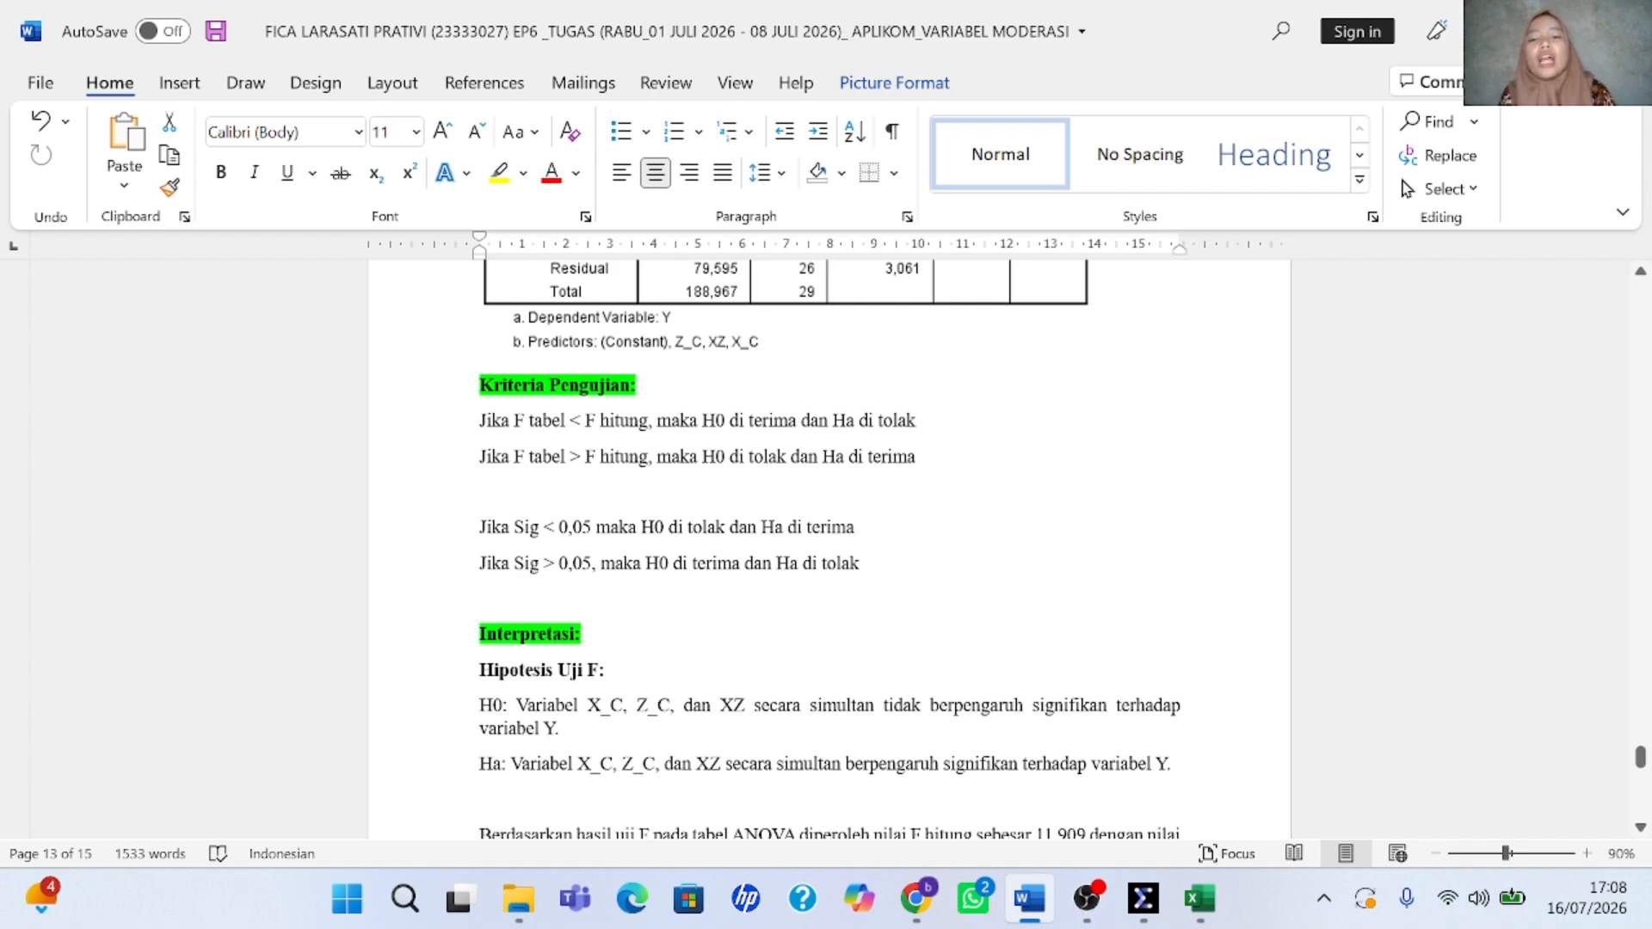
Read the F test hypotheses and the interpretation of the simultaneous effect of X_C, Z_C and XZ on Y
scroll(828, 551, down, 4)
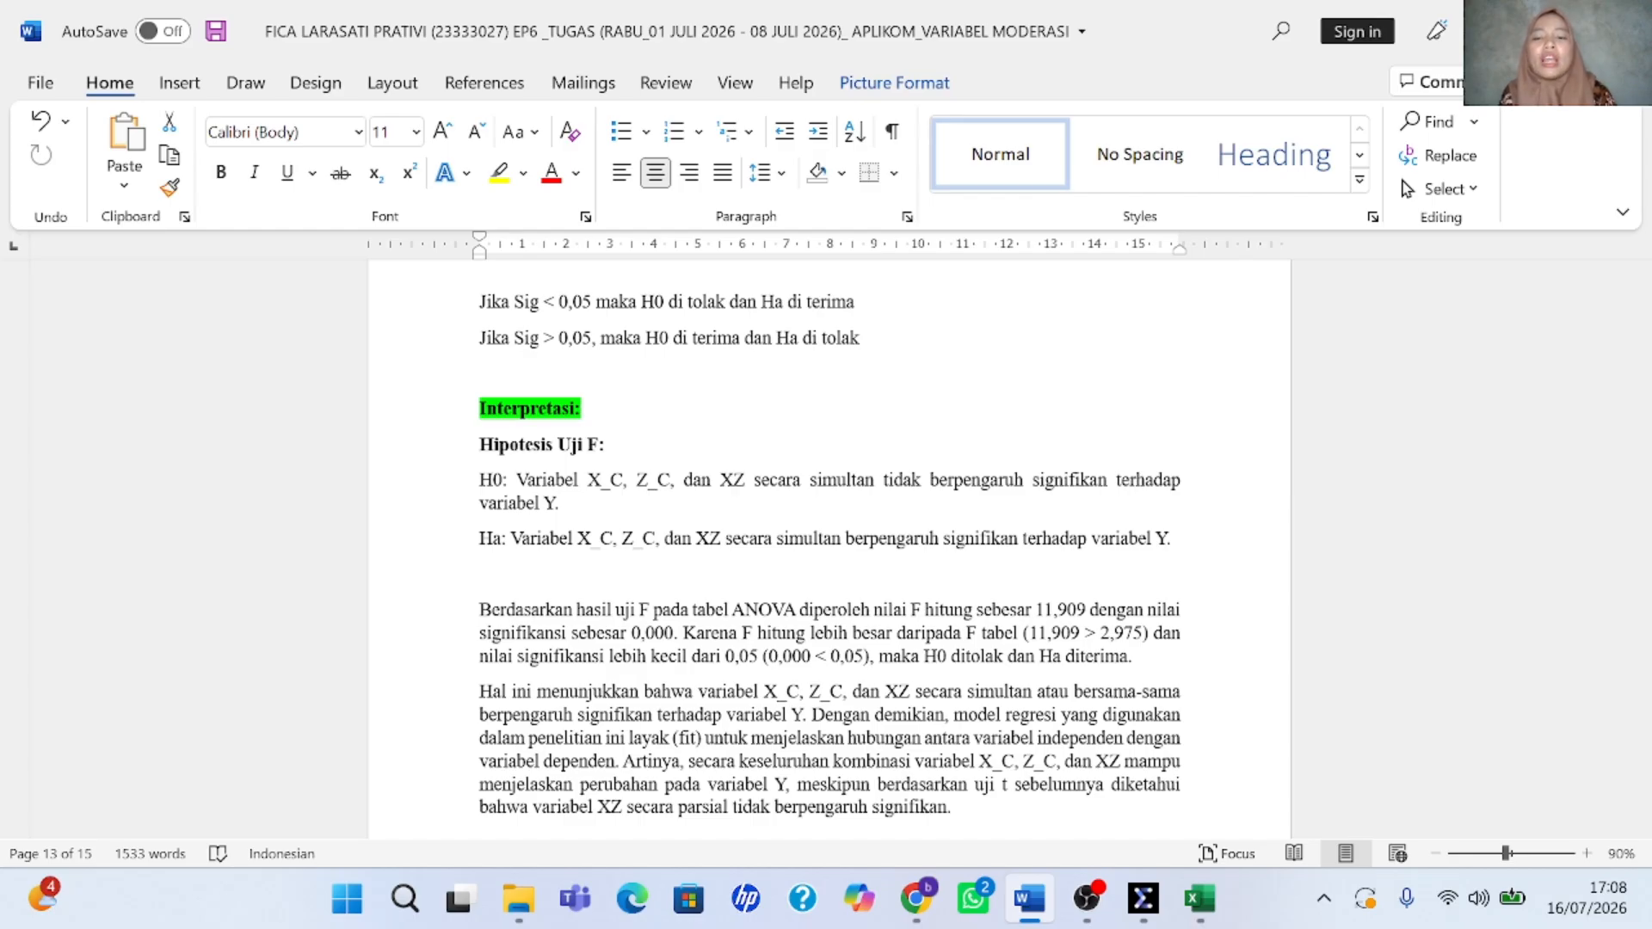
scroll(830, 551, down, 2)
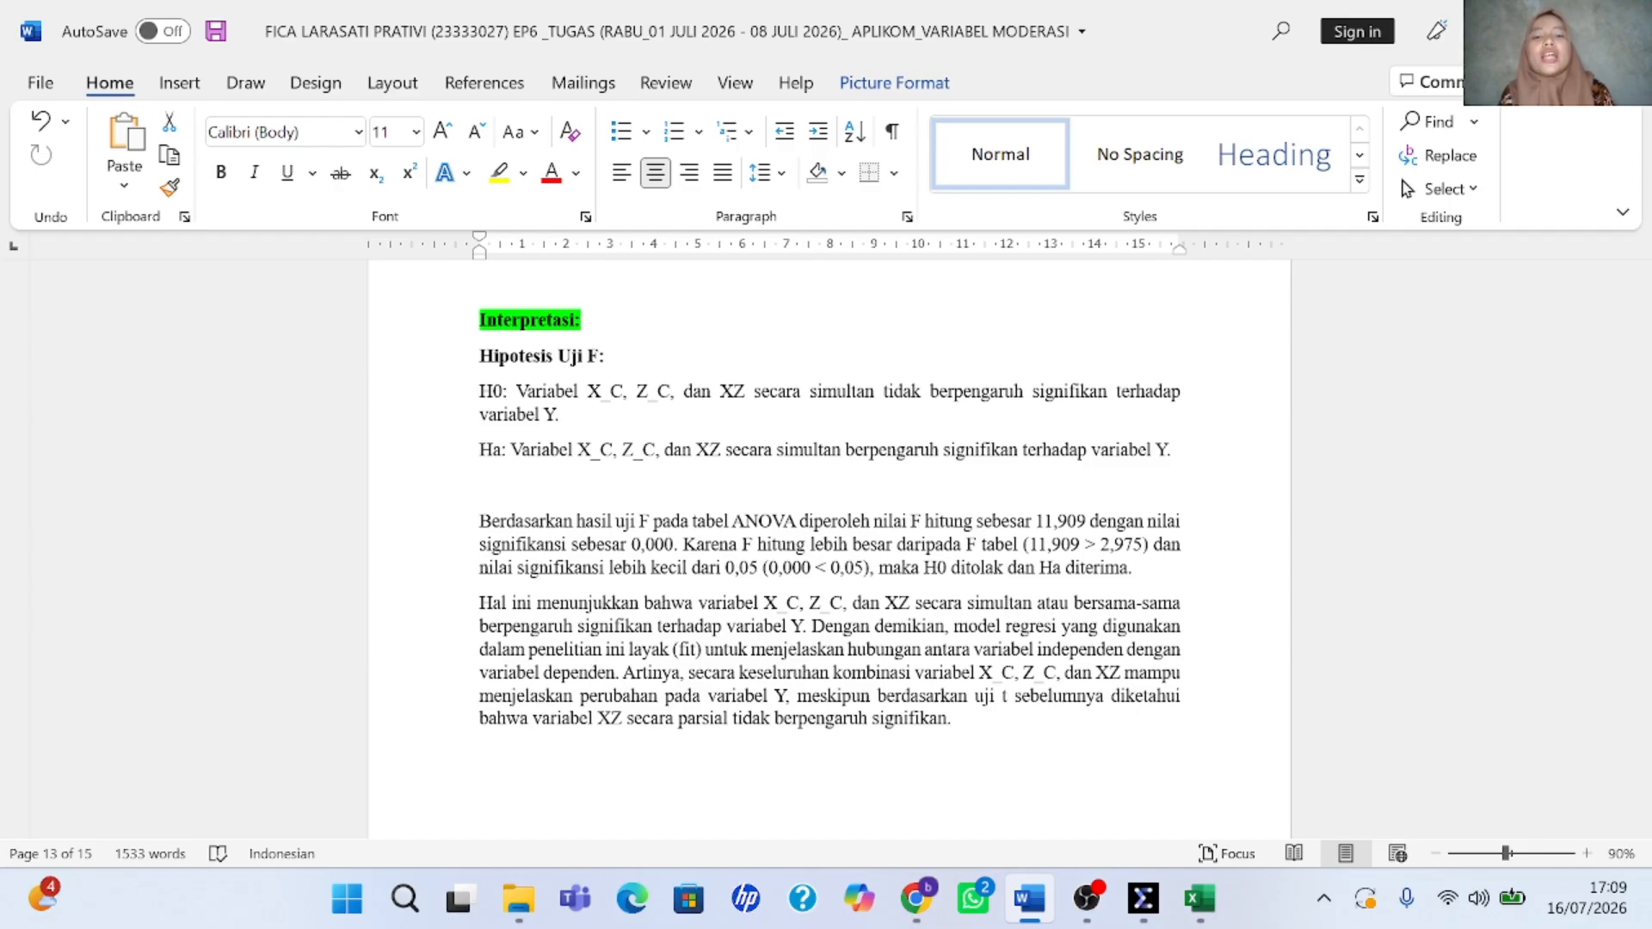
scroll(1132, 616, down, 3)
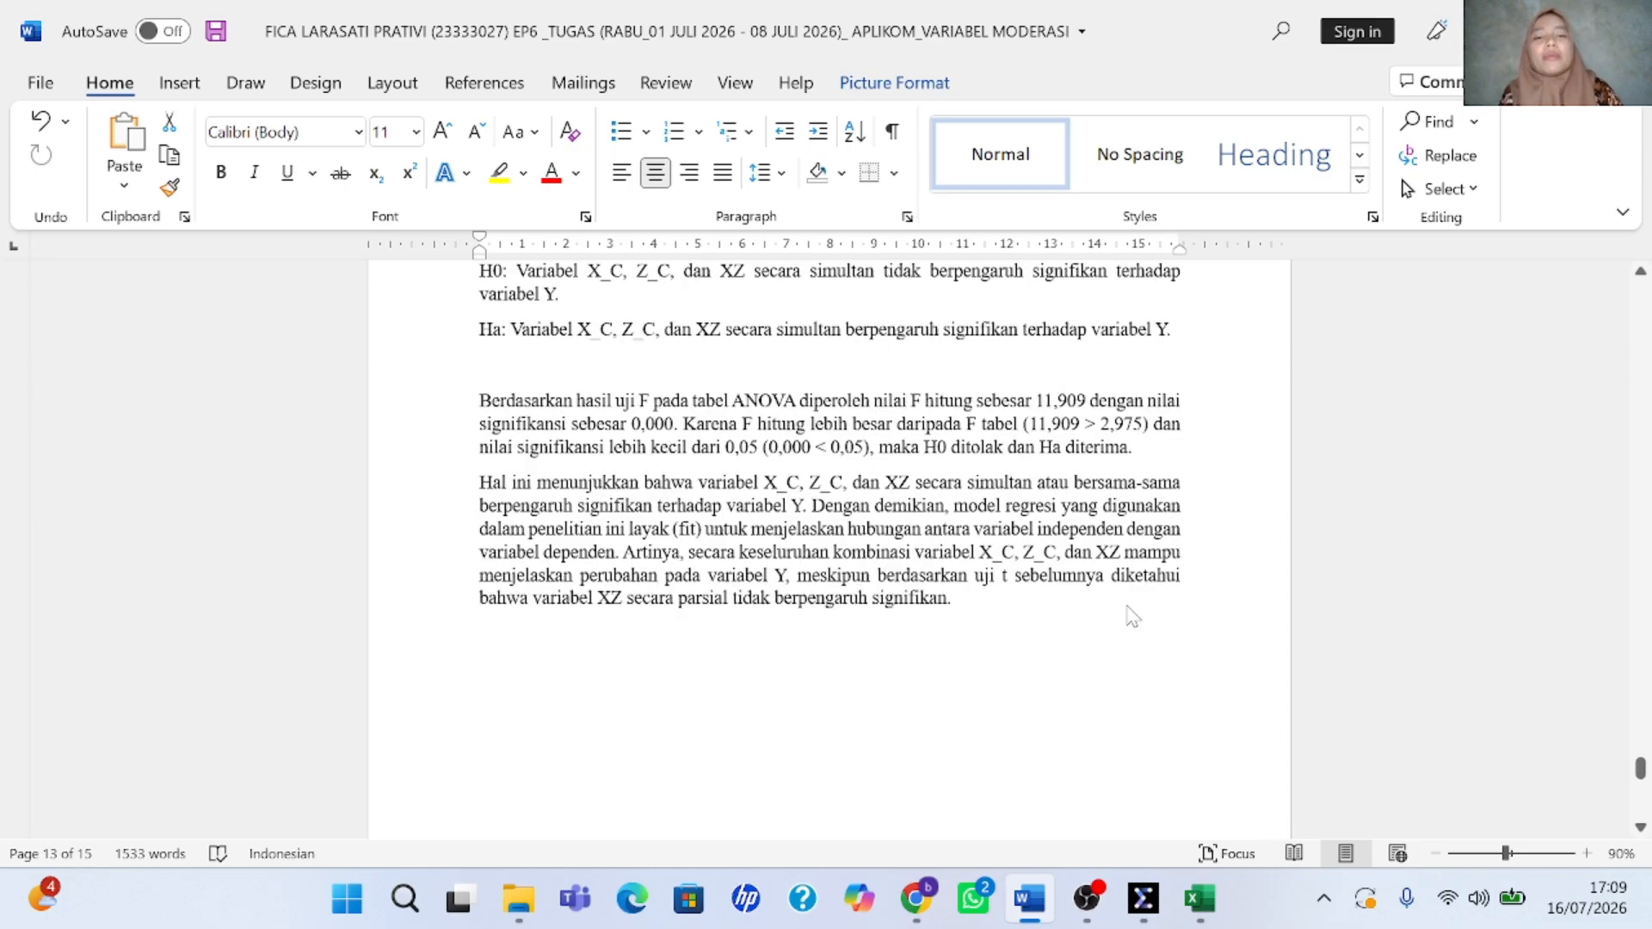
Review the Model Summary table under UJI DETERMINASI and the interpretation of its Adjusted R Square
scroll(1132, 616, down, 9)
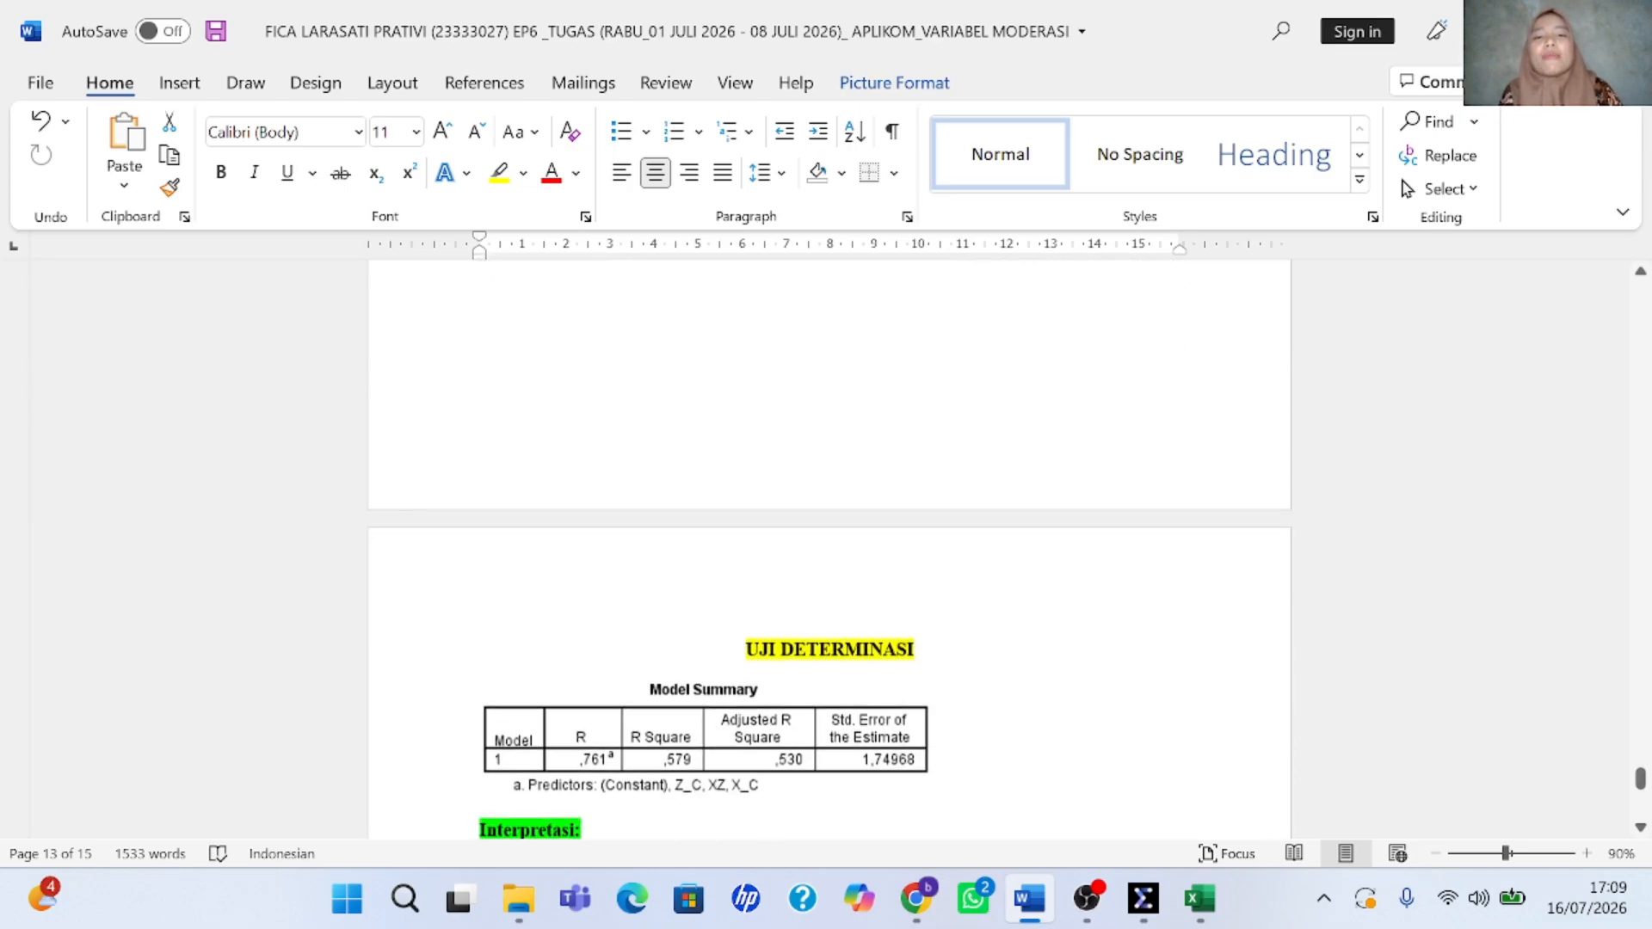
scroll(1132, 616, down, 4)
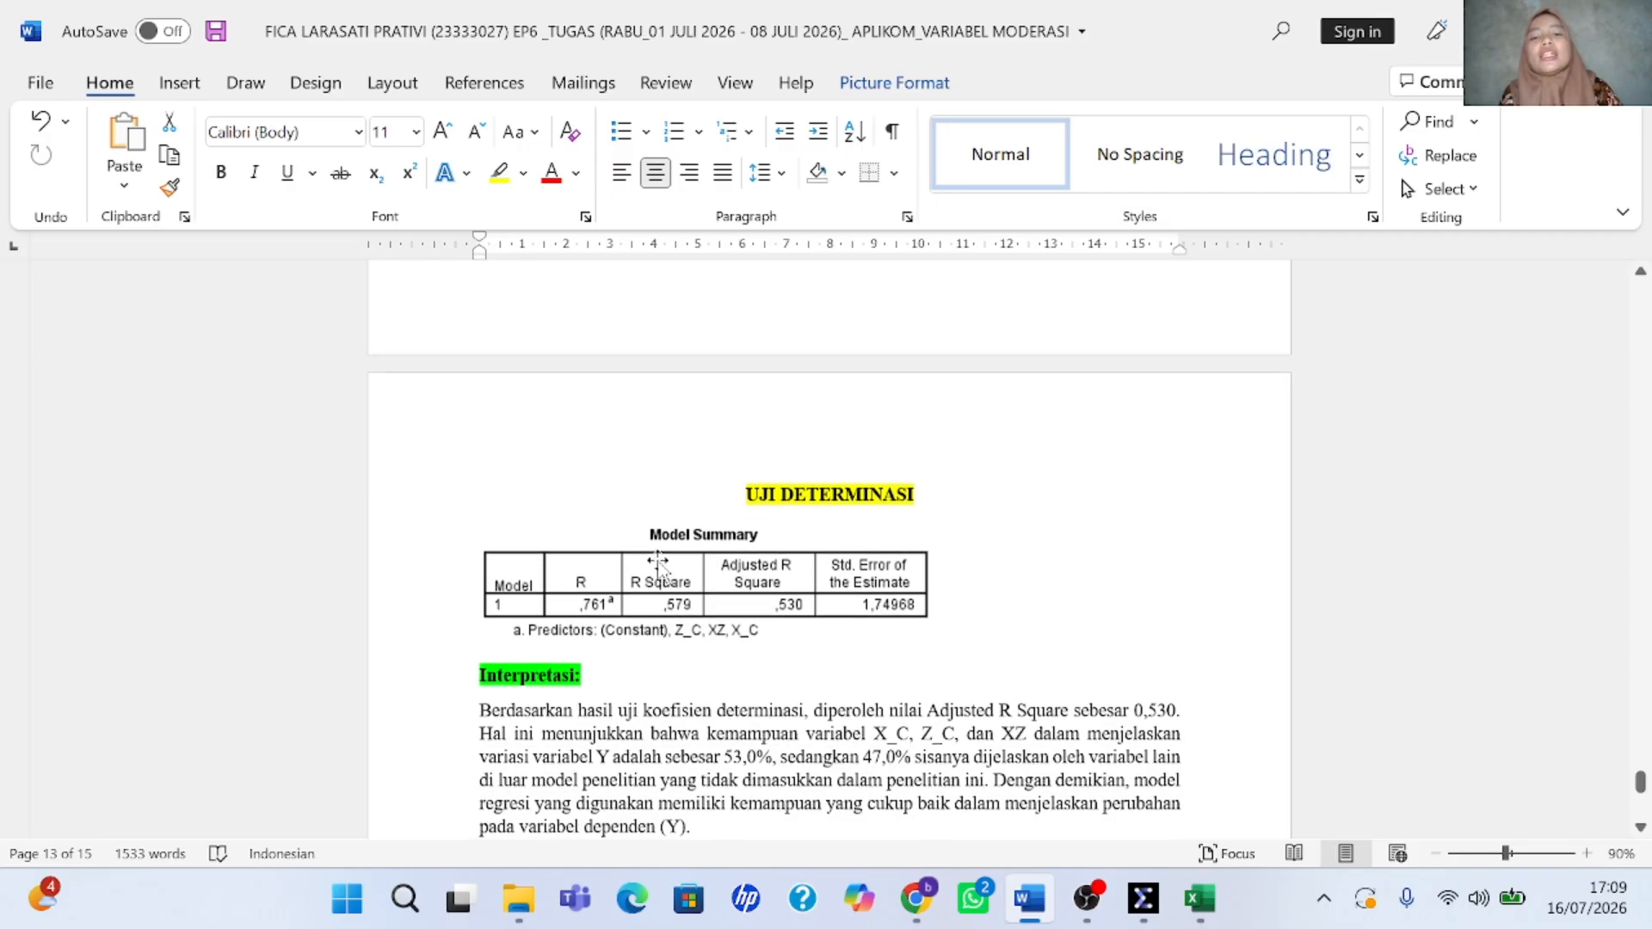
scroll(830, 550, down, 3)
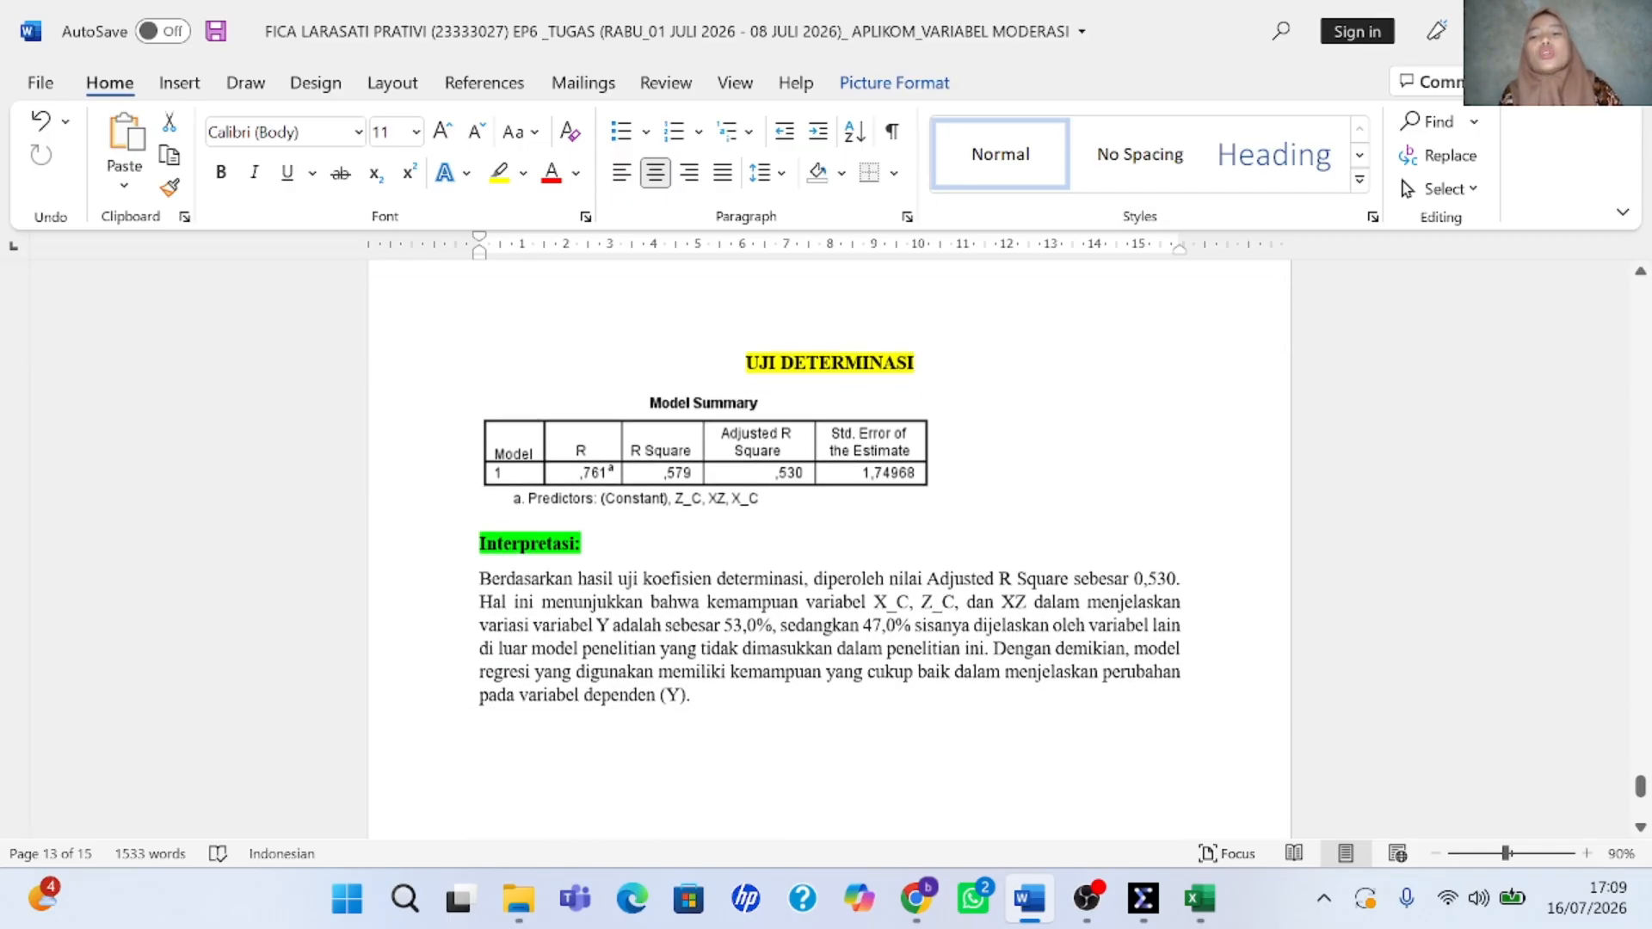